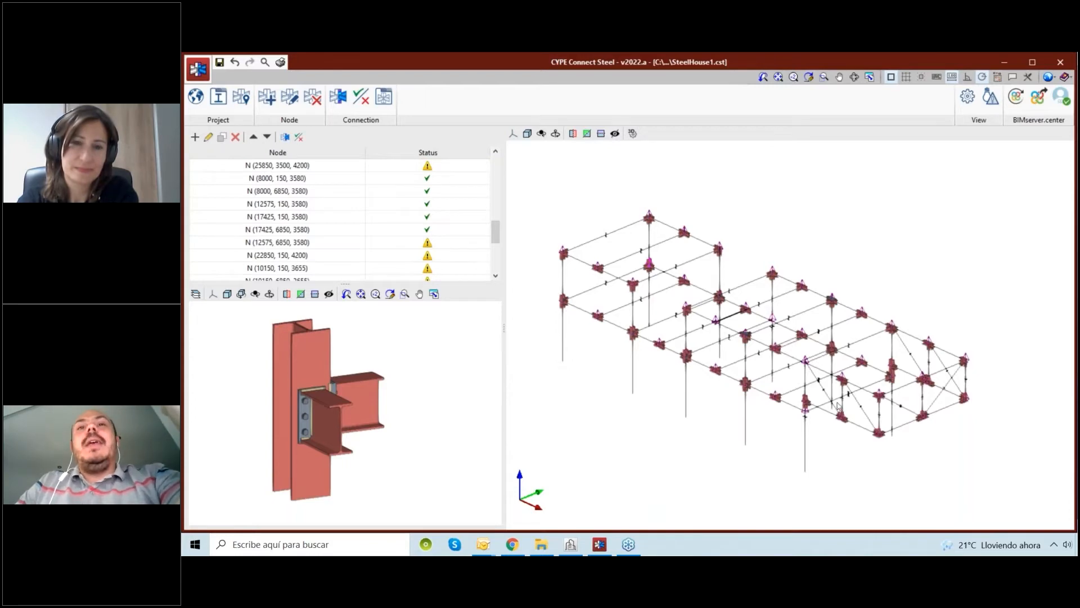
# Step: Examine the connection nodes along the upper beams of the steel frame up close and in overview
pyautogui.scroll(2, 775, 396)
pyautogui.scroll(-2, 790, 334)
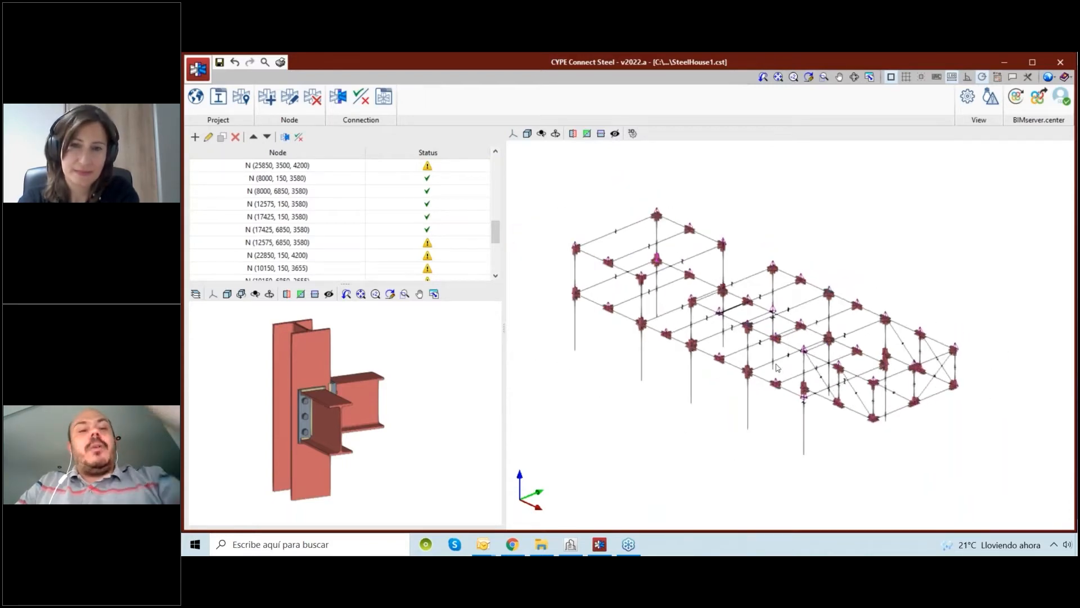
pyautogui.keyDown('shift'); pyautogui.moveTo(751, 365); pyautogui.dragTo(732, 335, button='middle'); pyautogui.keyUp('shift')
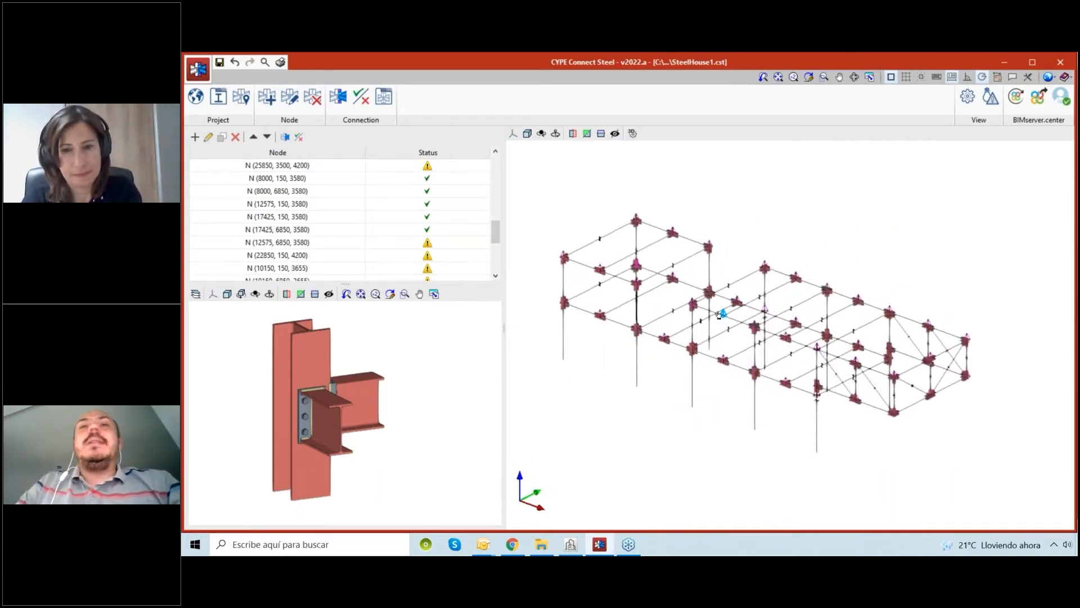
pyautogui.scroll(1, 729, 320)
pyautogui.scroll(1, 731, 321)
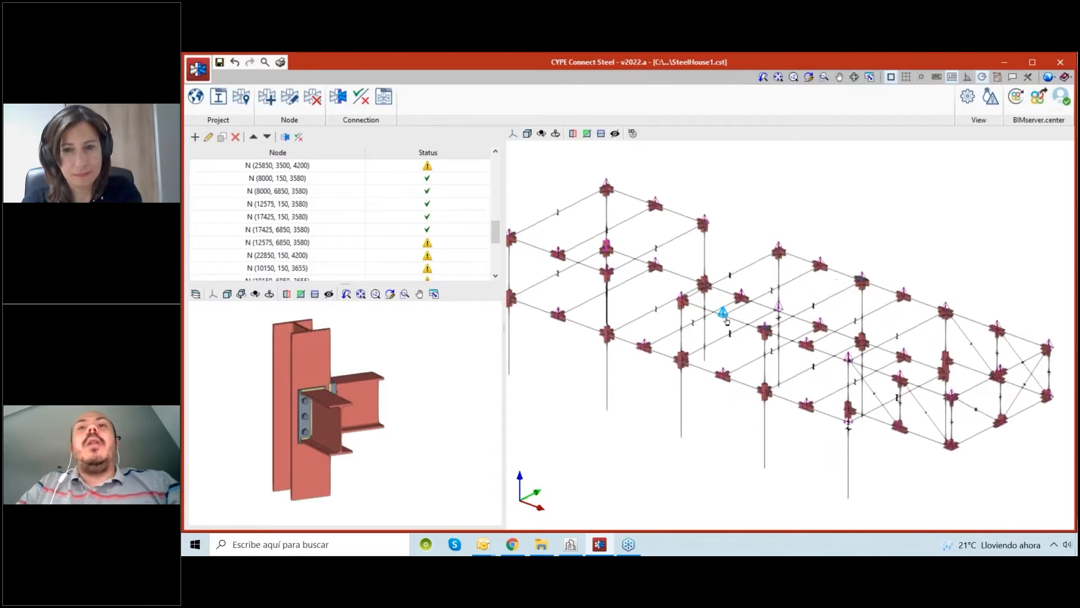
pyautogui.scroll(1, 730, 325)
pyautogui.scroll(2, 729, 325)
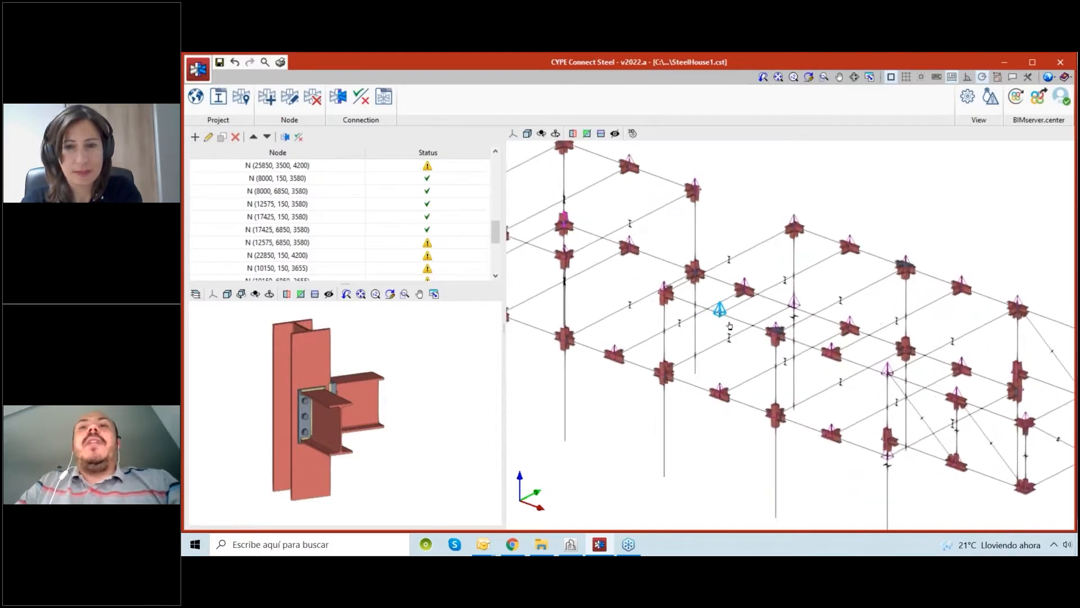
pyautogui.scroll(5, 669, 300)
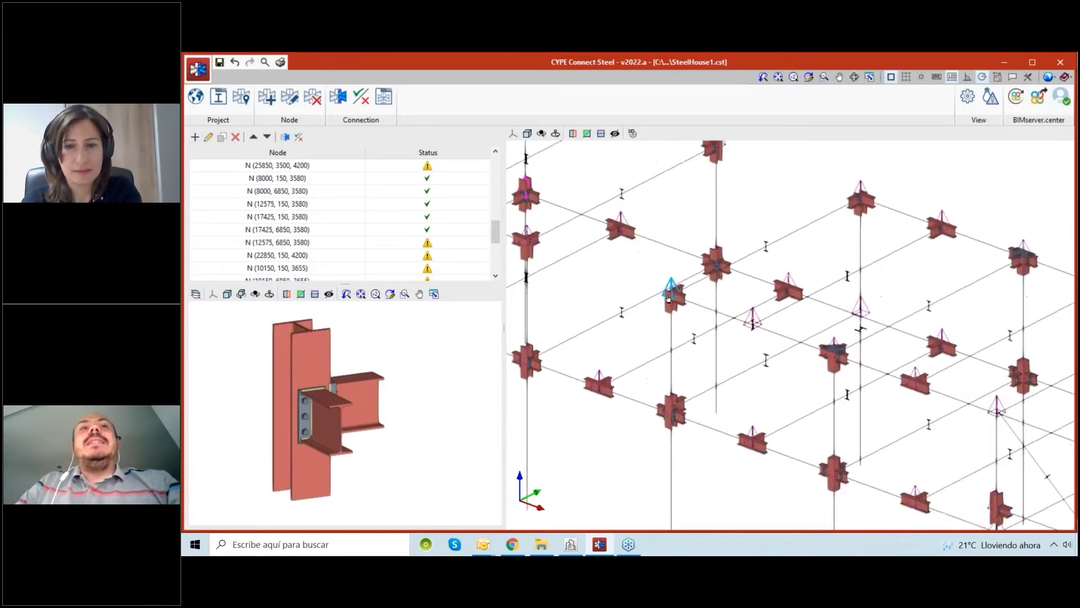
pyautogui.scroll(-5, 684, 329)
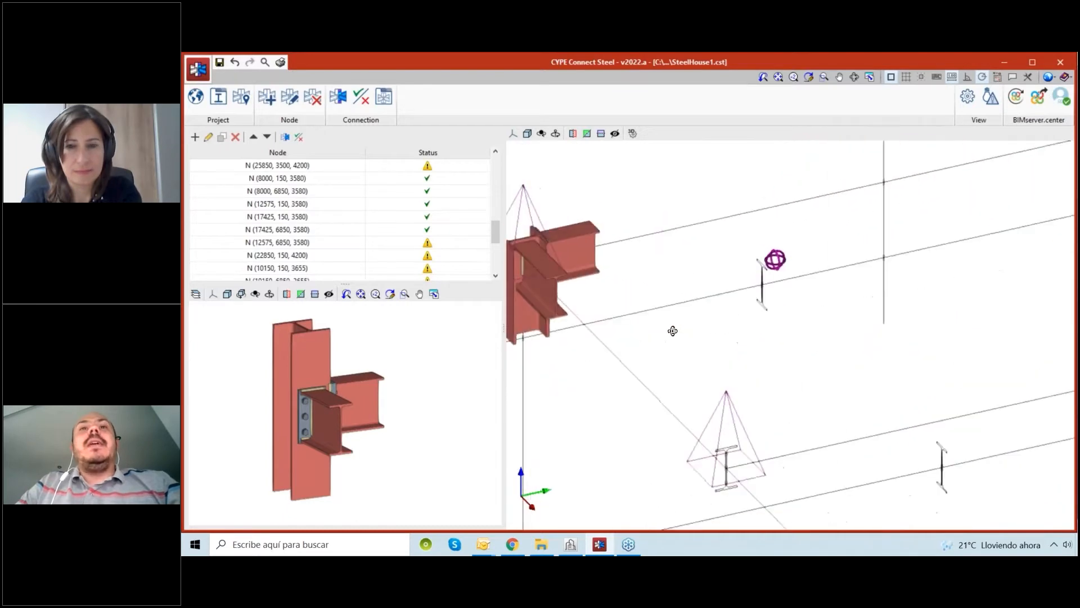
pyautogui.scroll(-6, 697, 330)
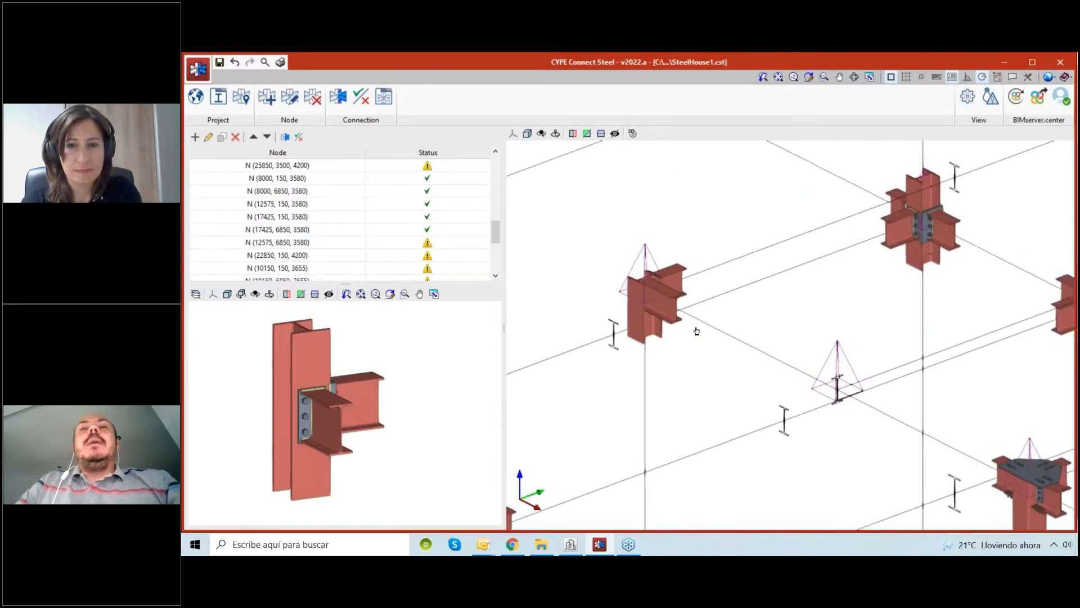
pyautogui.moveTo(718, 355); pyautogui.dragTo(712, 348, button='middle')
pyautogui.keyDown('shift'); pyautogui.moveTo(711, 348); pyautogui.dragTo(714, 355, button='middle'); pyautogui.keyUp('shift')
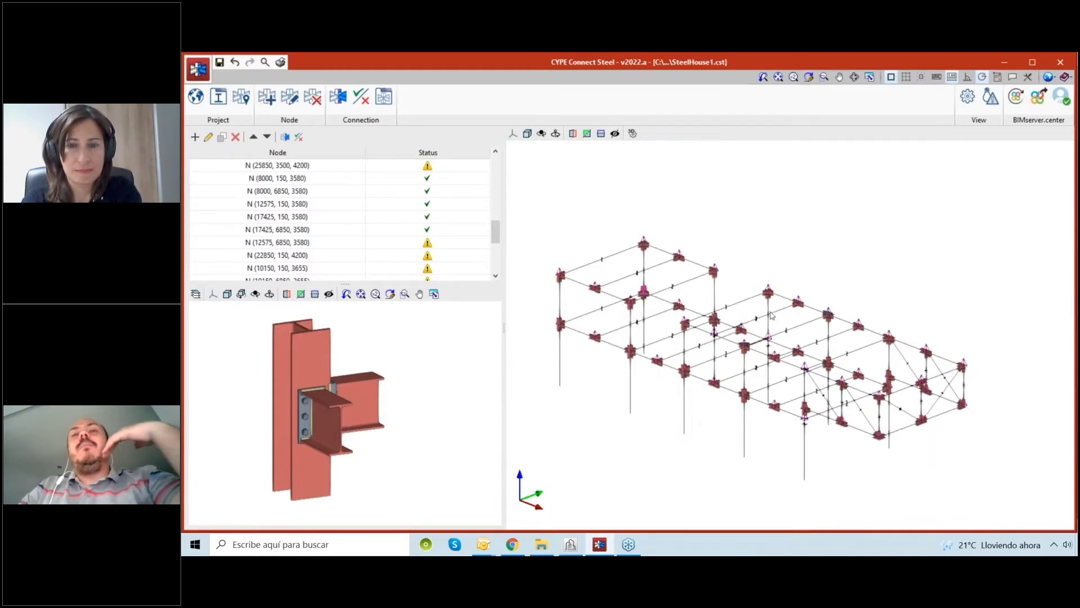
pyautogui.moveTo(759, 320); pyautogui.dragTo(759, 315, button='middle')
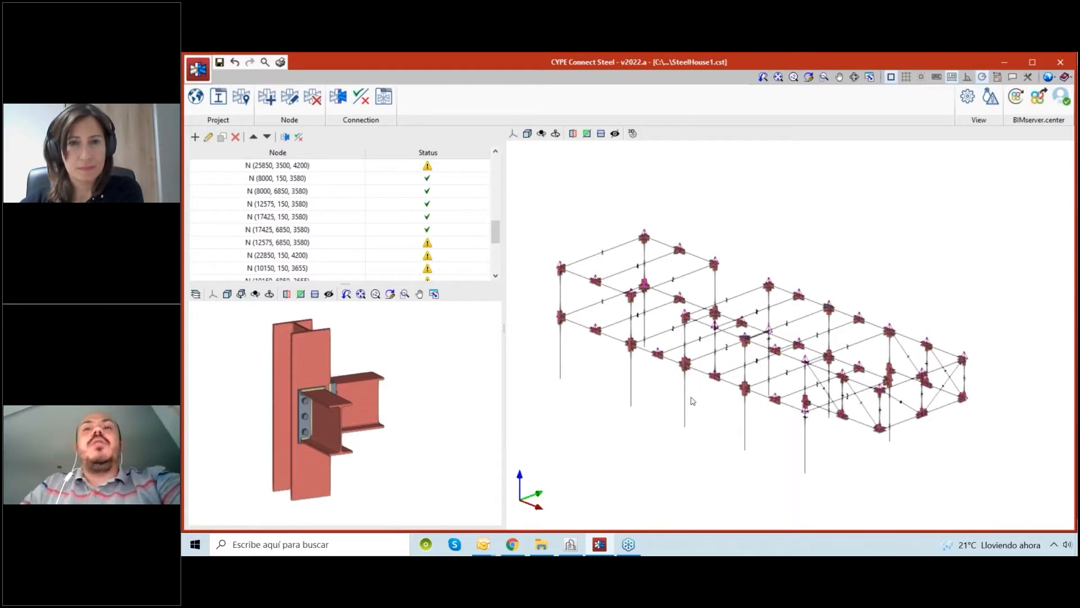
pyautogui.moveTo(684, 396); pyautogui.dragTo(680, 389, button='middle')
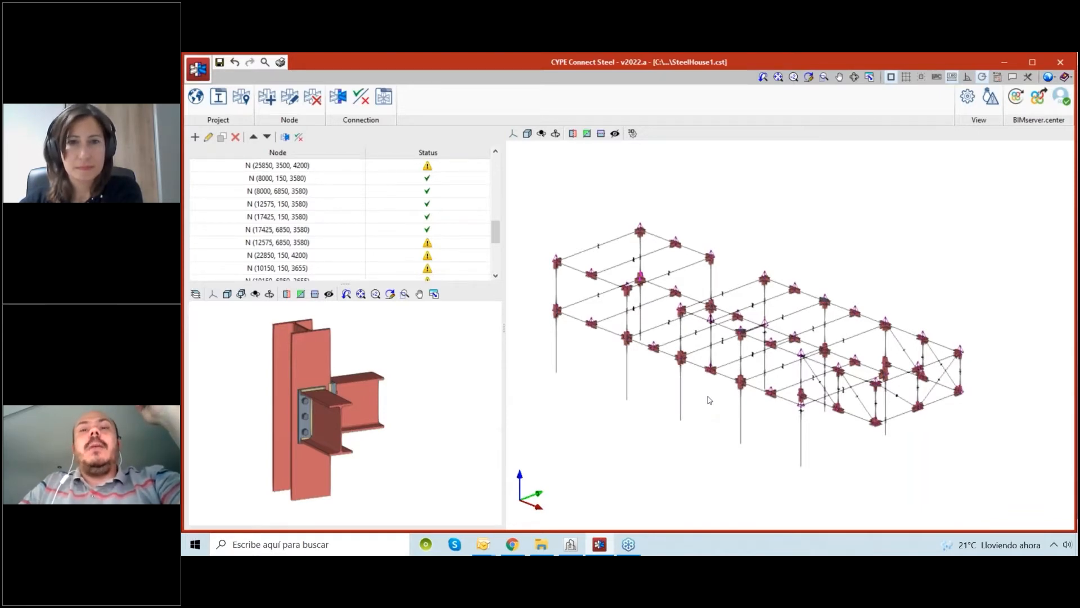
pyautogui.moveTo(708, 397); pyautogui.dragTo(704, 398, button='middle')
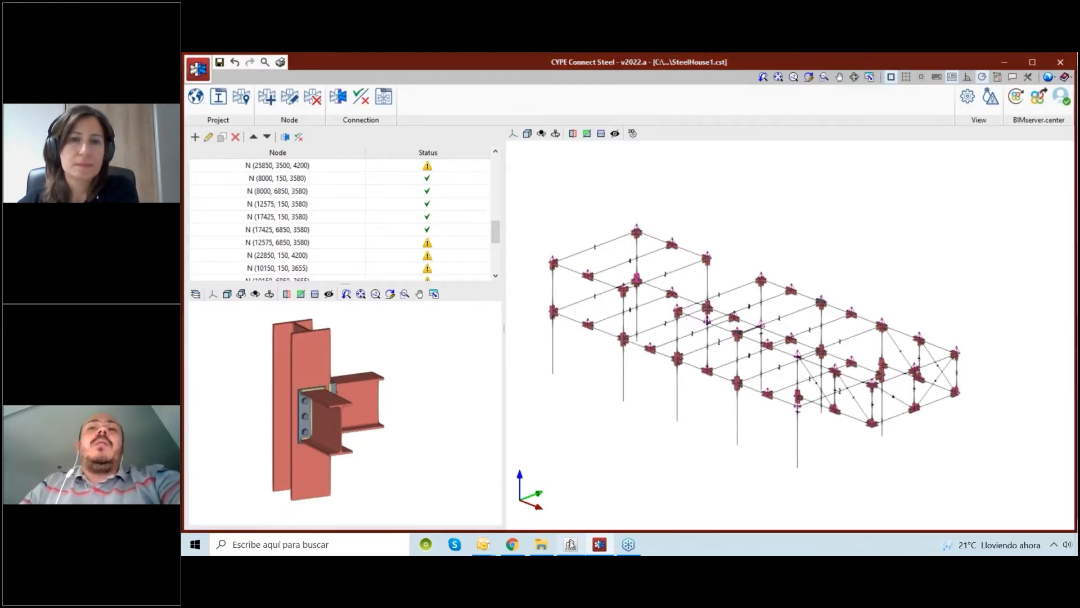
# Step: Switch to CYPE Architecture and examine the exterior of the Steel House model from an angled view
pyautogui.click(571, 544)
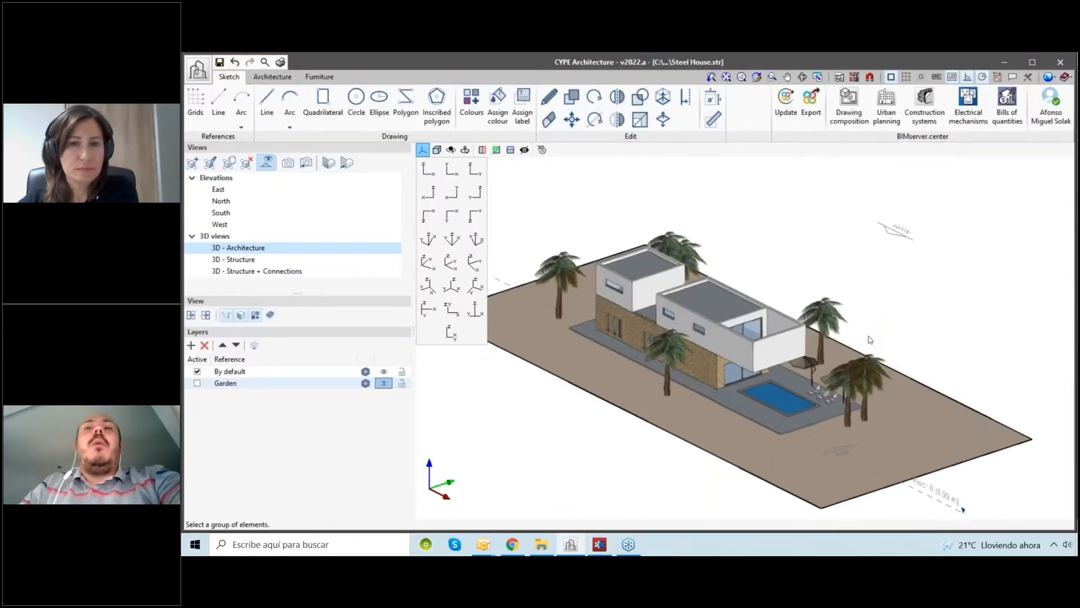
pyautogui.keyDown('shift'); pyautogui.moveTo(870, 340); pyautogui.dragTo(851, 272, button='middle'); pyautogui.keyUp('shift')
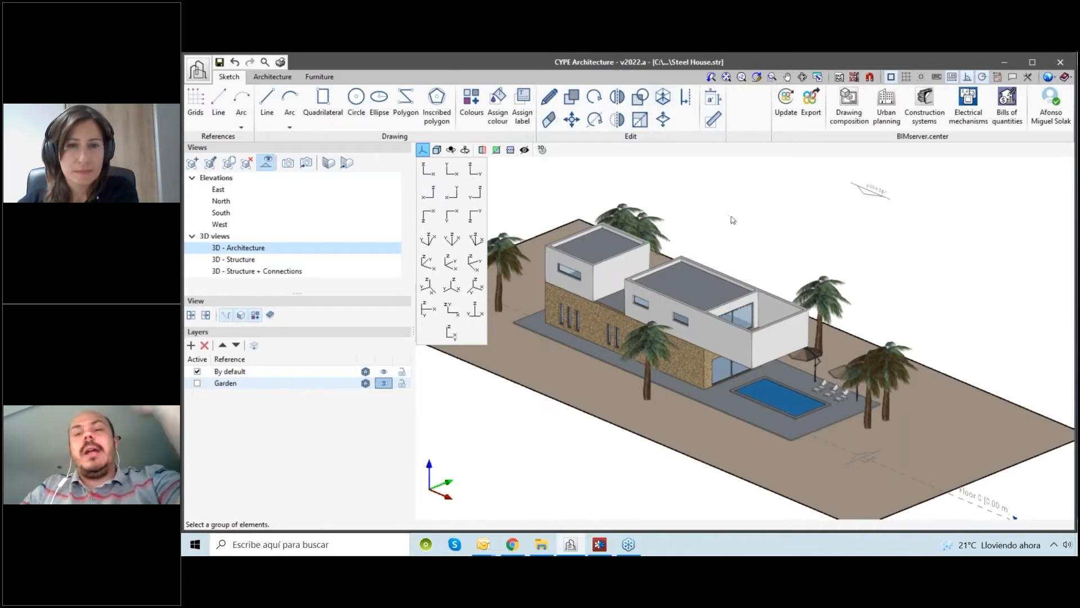
pyautogui.moveTo(738, 204); pyautogui.dragTo(775, 216, button='middle')
pyautogui.scroll(-2, 719, 194)
pyautogui.scroll(1, 775, 208)
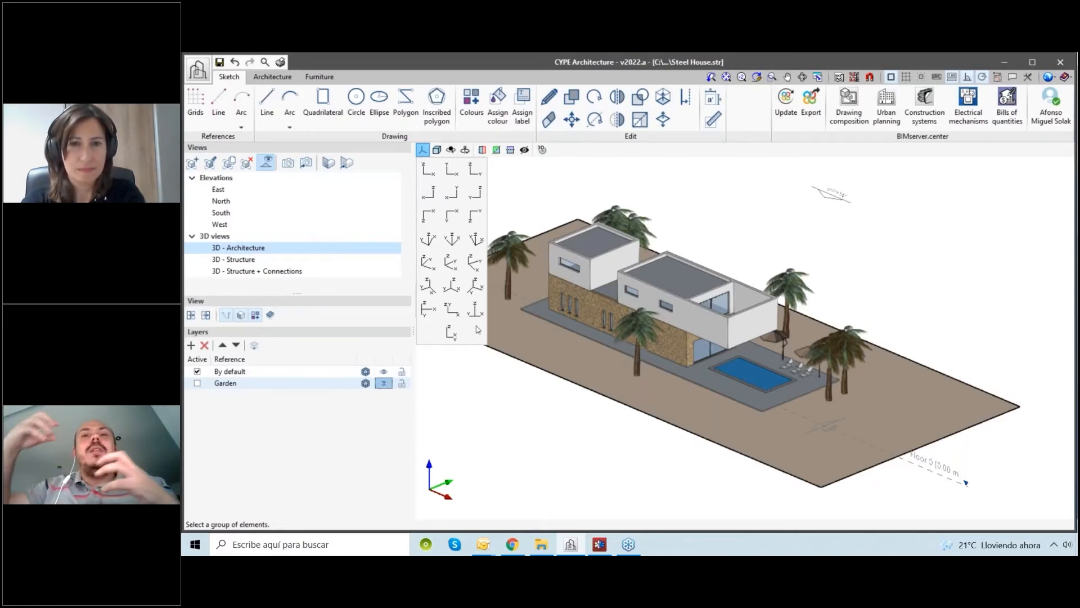
# Step: Open the 3D - Structure view and hide the Garden layer
pyautogui.doubleClick(238, 260)
pyautogui.scroll(2, 750, 276)
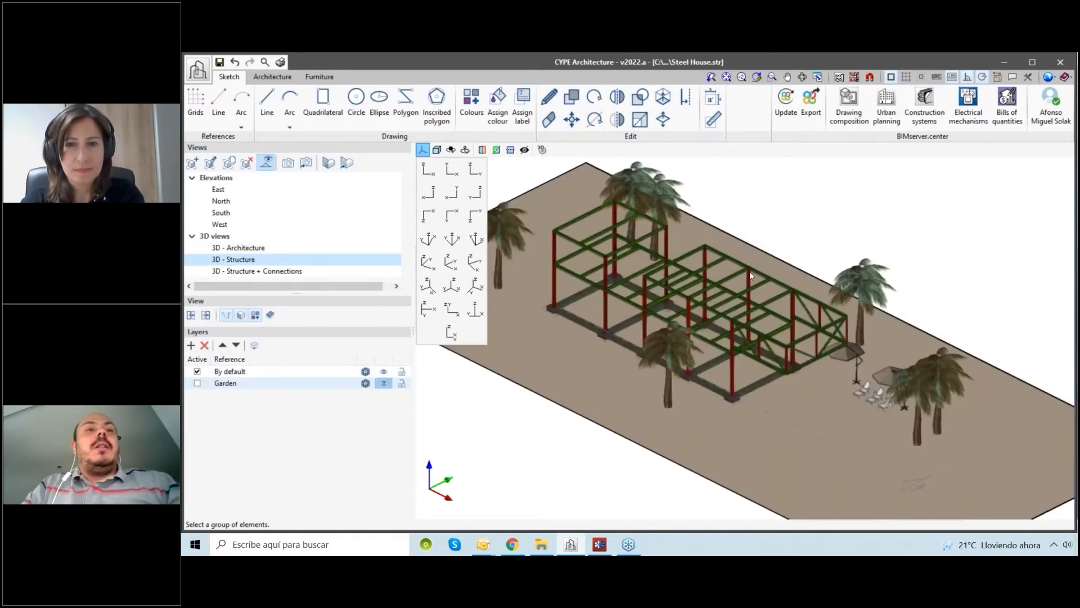
pyautogui.scroll(2, 751, 276)
pyautogui.click(384, 384)
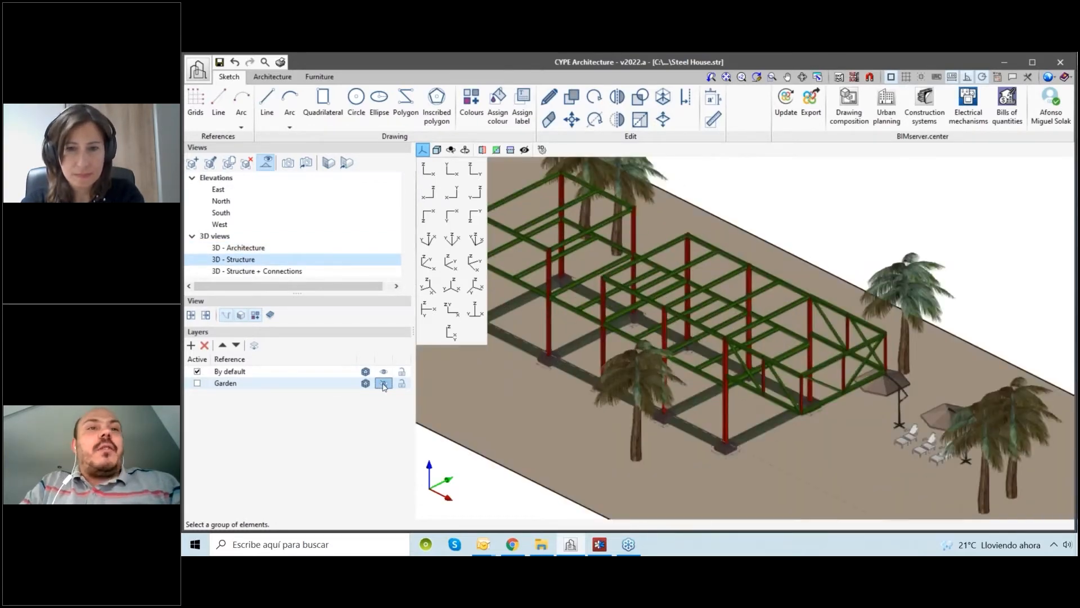
# Step: Examine the structural frame and the modelled joint where the roof beams meet the top of a column
pyautogui.moveTo(647, 465)
pyautogui.keyDown('shift'); pyautogui.mouseDown(button='middle')
pyautogui.moveTo(687, 439)
pyautogui.moveTo(789, 415)
pyautogui.moveTo(783, 372)
pyautogui.moveTo(675, 380)
pyautogui.moveTo(722, 405)
pyautogui.moveTo(719, 381)
pyautogui.moveTo(727, 390)
pyautogui.mouseUp(button='middle'); pyautogui.keyUp('shift')
pyautogui.scroll(2, 789, 416)
pyautogui.scroll(3, 722, 404)
pyautogui.scroll(2, 674, 216)
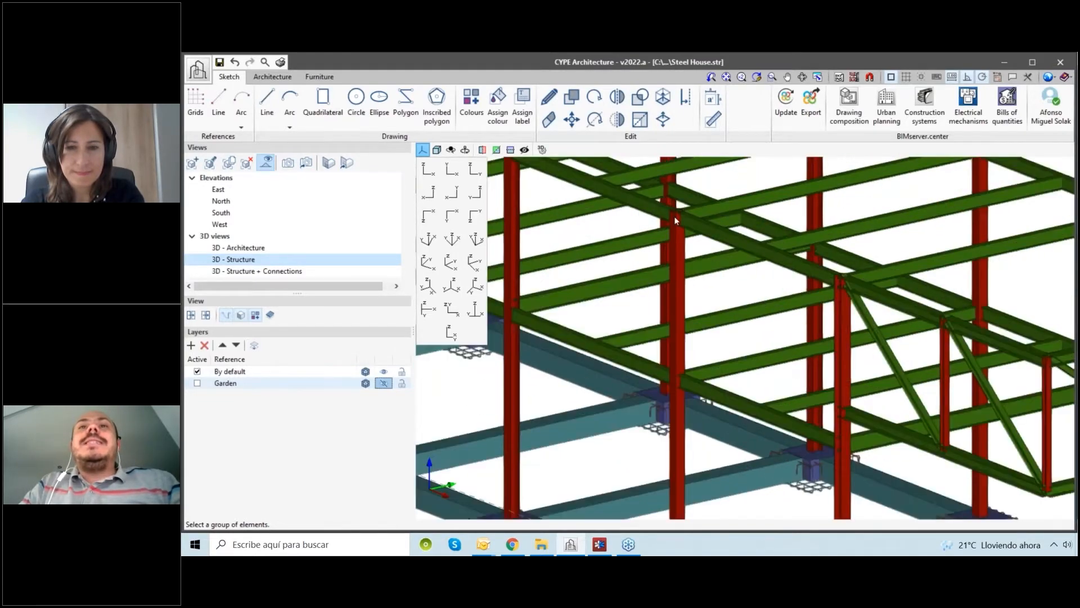
pyautogui.scroll(4, 674, 215)
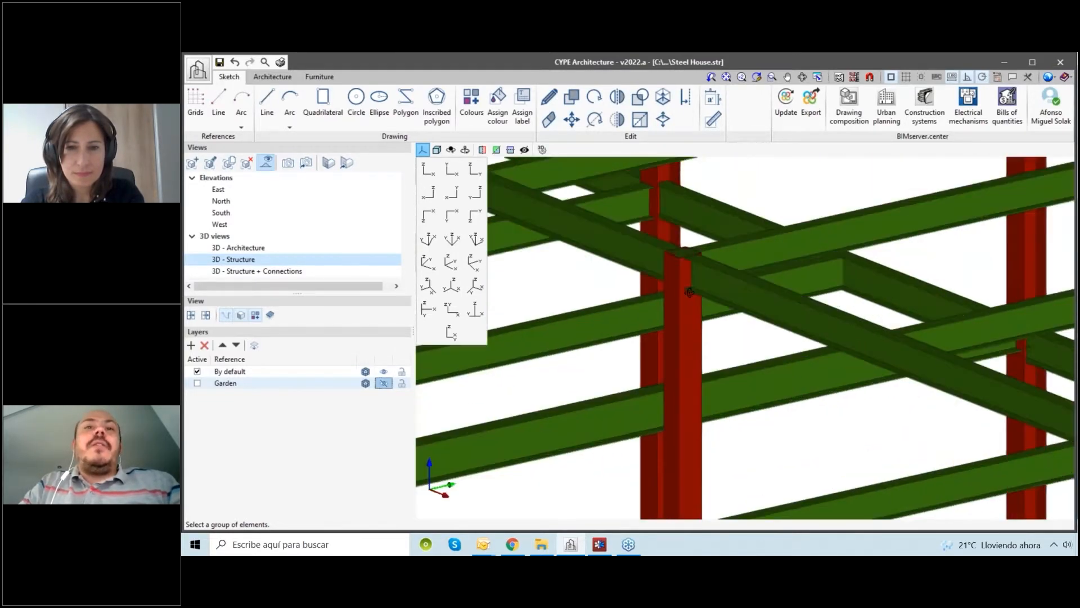
pyautogui.scroll(-3, 630, 322)
pyautogui.scroll(4, 630, 322)
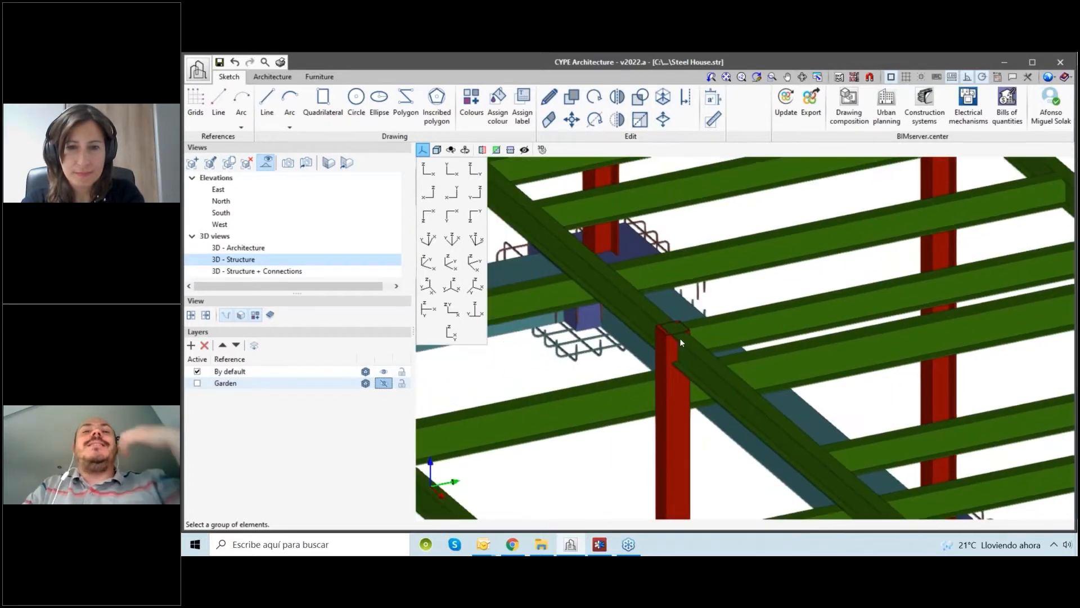
pyautogui.scroll(-3, 680, 337)
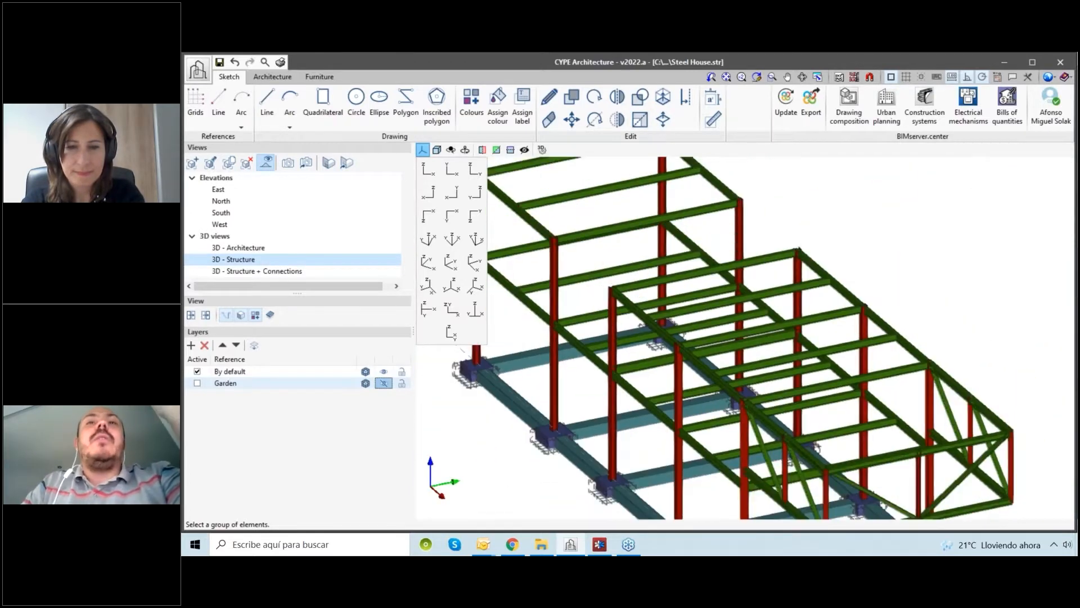
pyautogui.scroll(-1, 685, 363)
pyautogui.scroll(3, 686, 362)
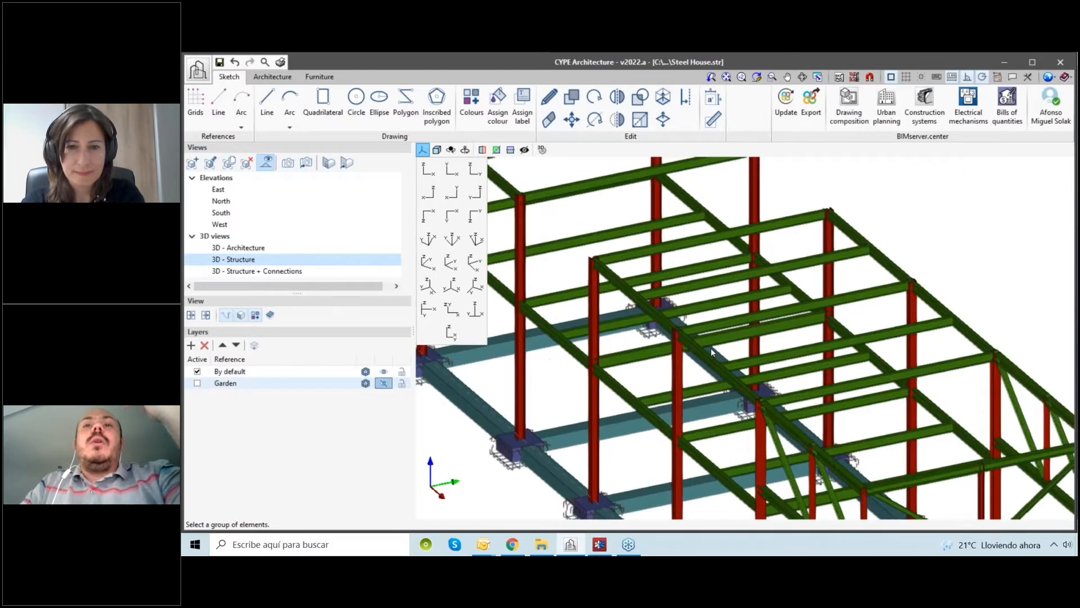
pyautogui.scroll(1, 711, 348)
pyautogui.scroll(-2, 720, 339)
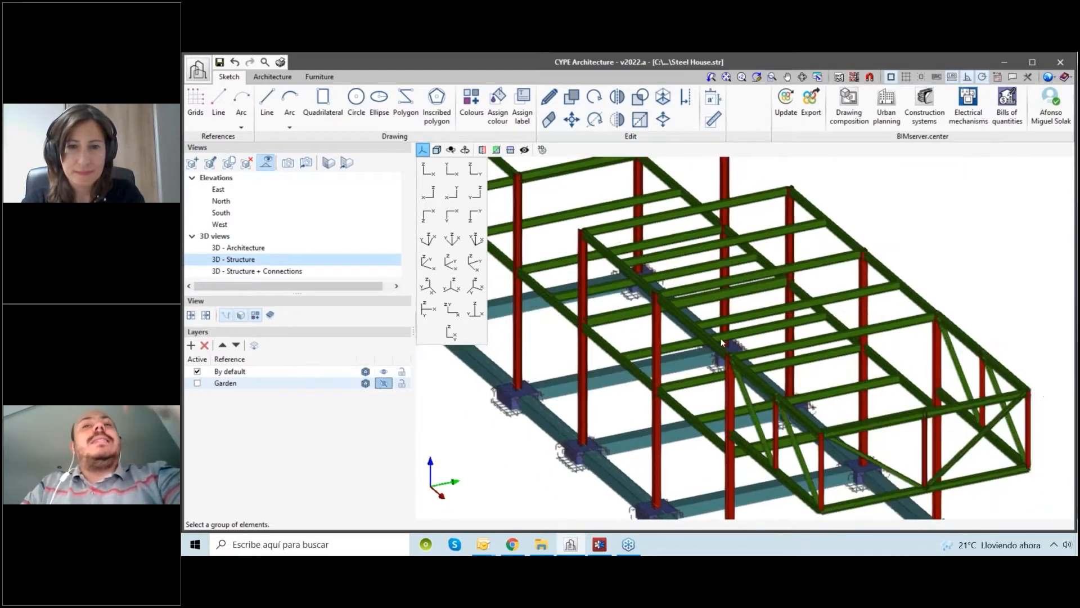
pyautogui.scroll(-1, 721, 338)
pyautogui.scroll(1, 703, 316)
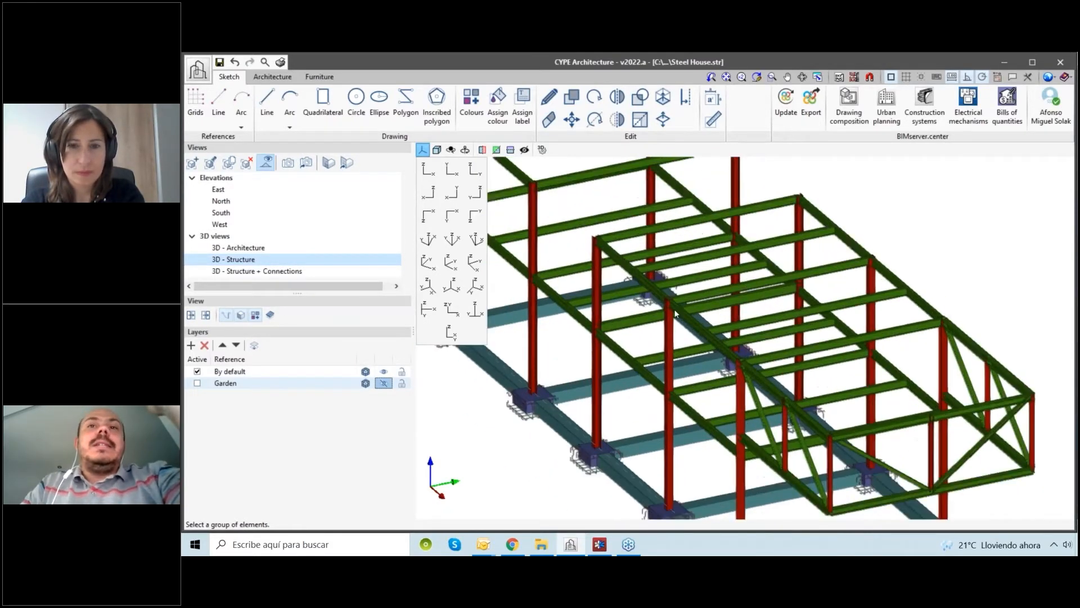
pyautogui.scroll(3, 670, 288)
pyautogui.scroll(1, 667, 290)
pyautogui.scroll(2, 664, 288)
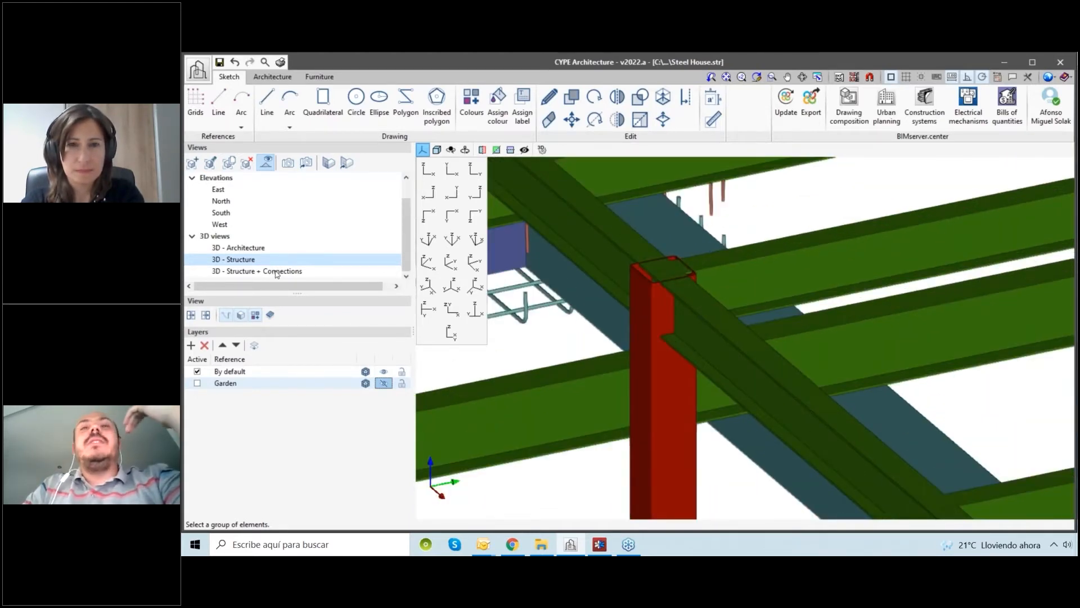
# Step: Open the 3D - Structure + Connections view and inspect the bolted column-top joint, neighbouring beam connections and foundation reinforcement
pyautogui.click(276, 272)
pyautogui.scroll(5, 662, 289)
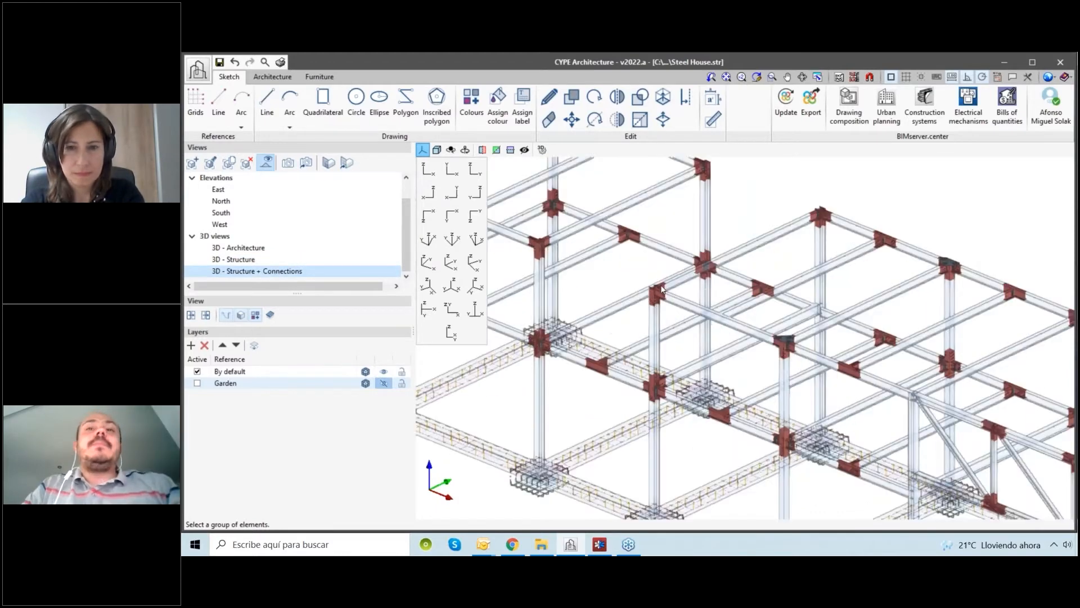
pyautogui.scroll(5, 663, 288)
pyautogui.scroll(-3, 710, 270)
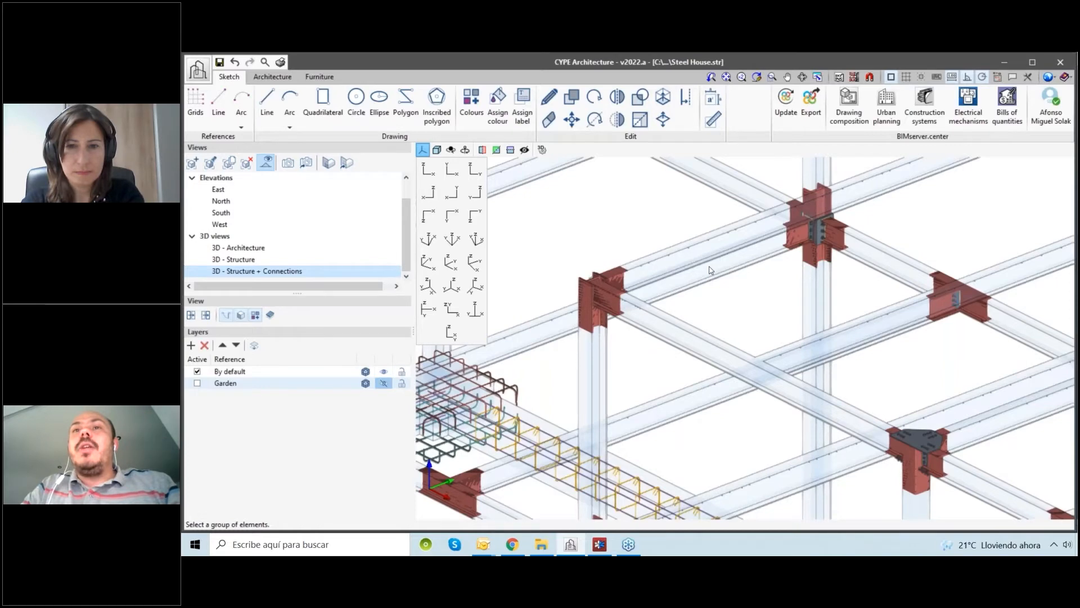
pyautogui.scroll(-3, 827, 339)
pyautogui.scroll(5, 827, 339)
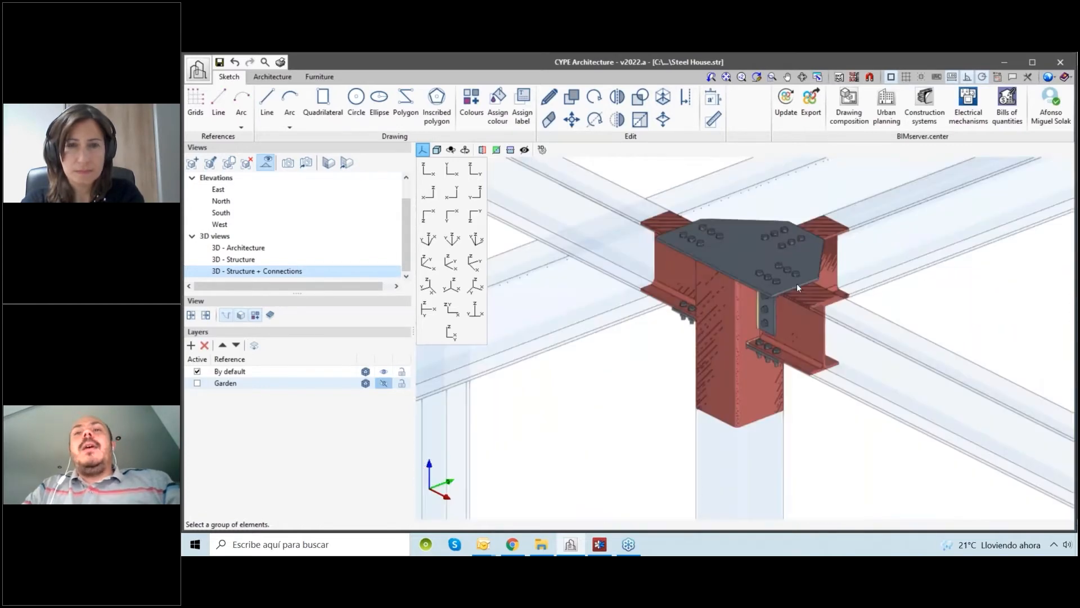
pyautogui.scroll(-8, 797, 283)
pyautogui.scroll(3, 691, 334)
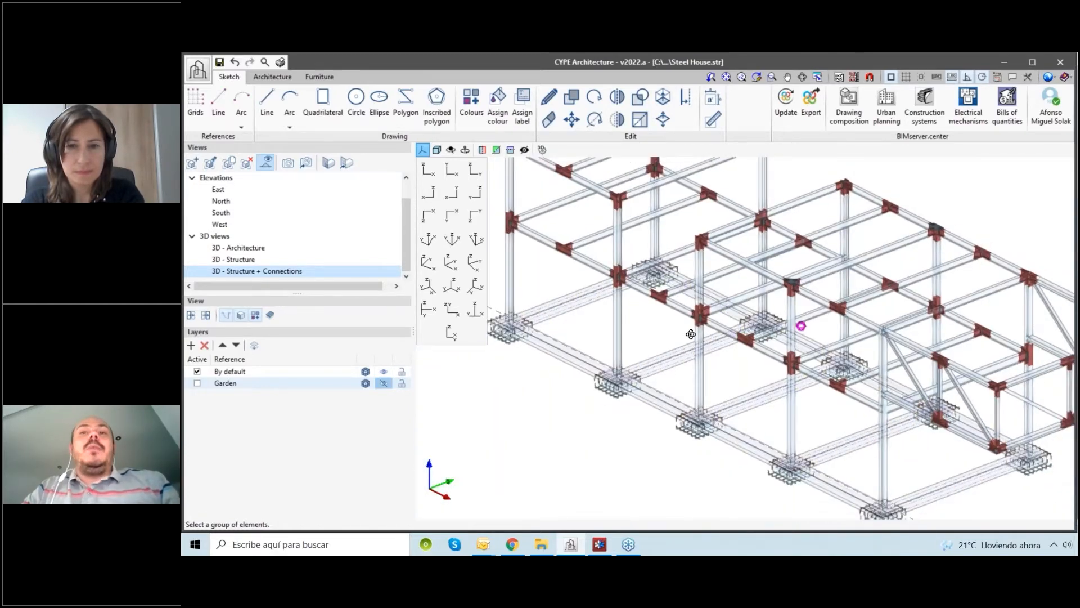
pyautogui.moveTo(691, 334); pyautogui.dragTo(832, 324, button='middle')
pyautogui.scroll(2, 659, 445)
pyautogui.moveTo(659, 445); pyautogui.dragTo(700, 374, button='middle')
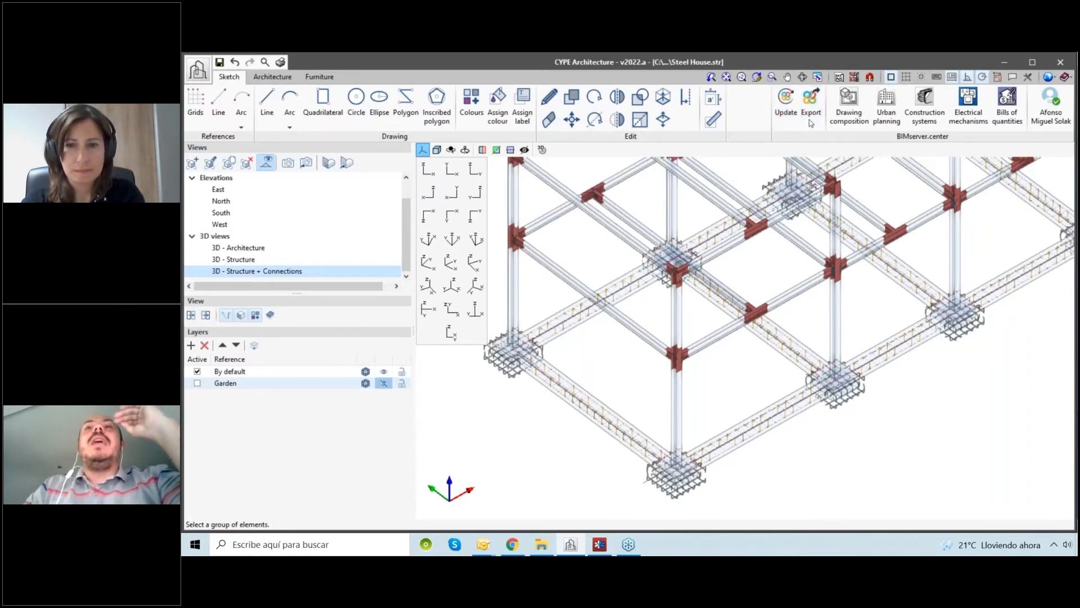
# Step: Compare the 3D - Architecture, 3D - Structure and 3D - Structure + Connections views, finishing on an overall view of the connected frame
pyautogui.click(257, 249)
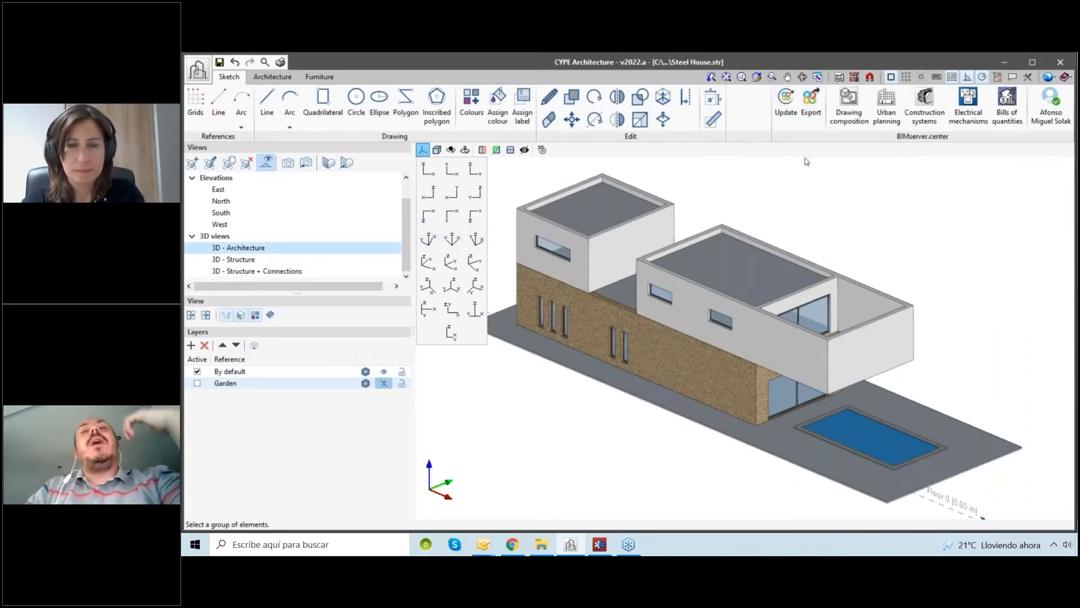
pyautogui.click(247, 260)
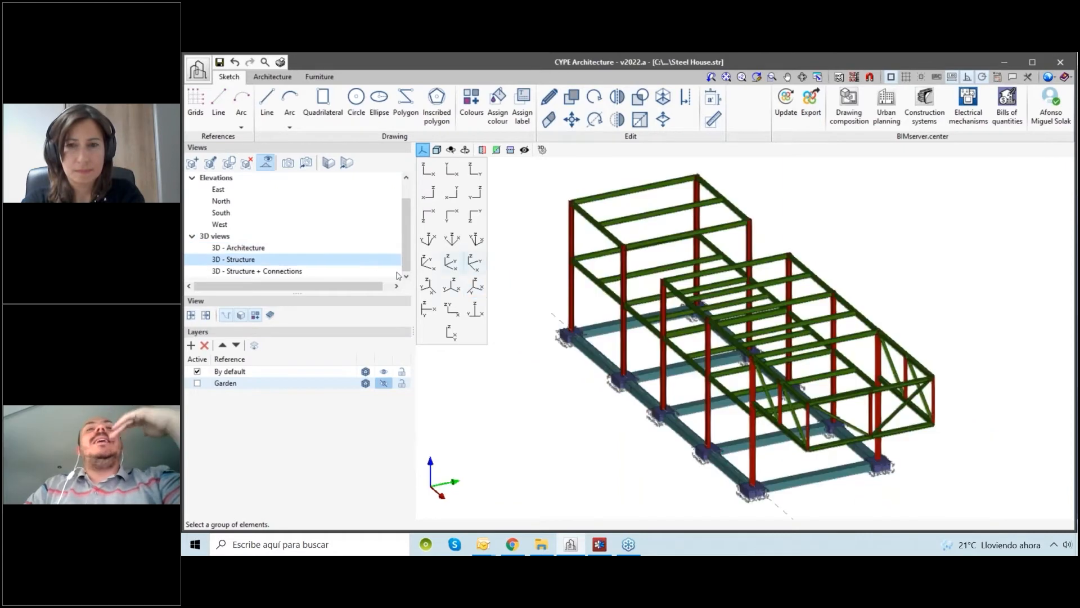
pyautogui.click(312, 271)
pyautogui.scroll(2, 687, 364)
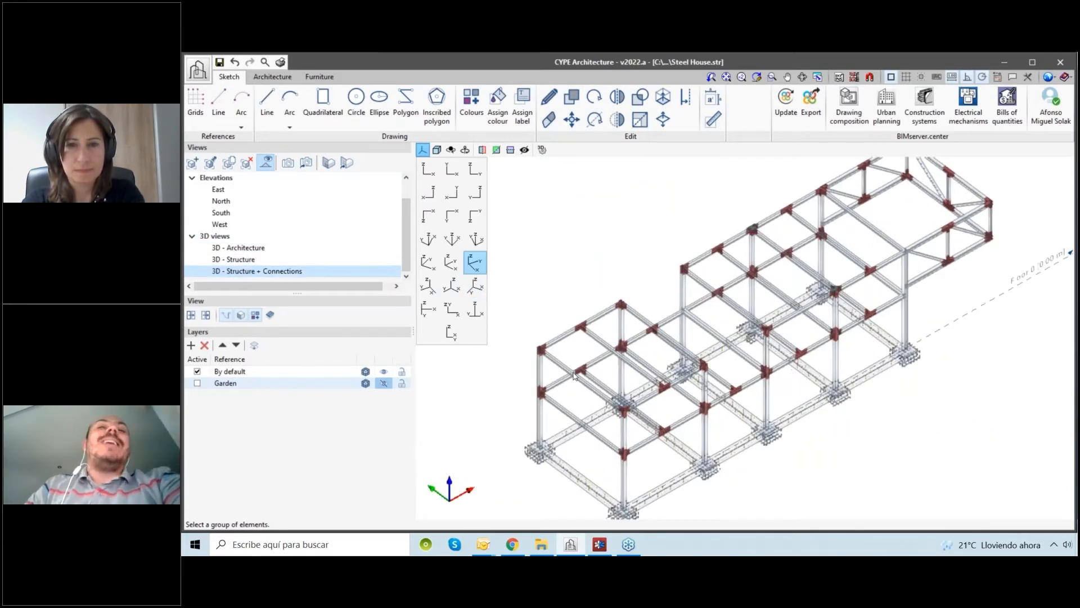
pyautogui.scroll(2, 556, 350)
pyautogui.moveTo(556, 350)
pyautogui.keyDown('shift'); pyautogui.mouseDown(button='middle')
pyautogui.moveTo(765, 396)
pyautogui.moveTo(706, 378)
pyautogui.mouseUp(button='middle'); pyautogui.keyUp('shift')
pyautogui.moveTo(776, 385); pyautogui.dragTo(696, 383, button='middle')
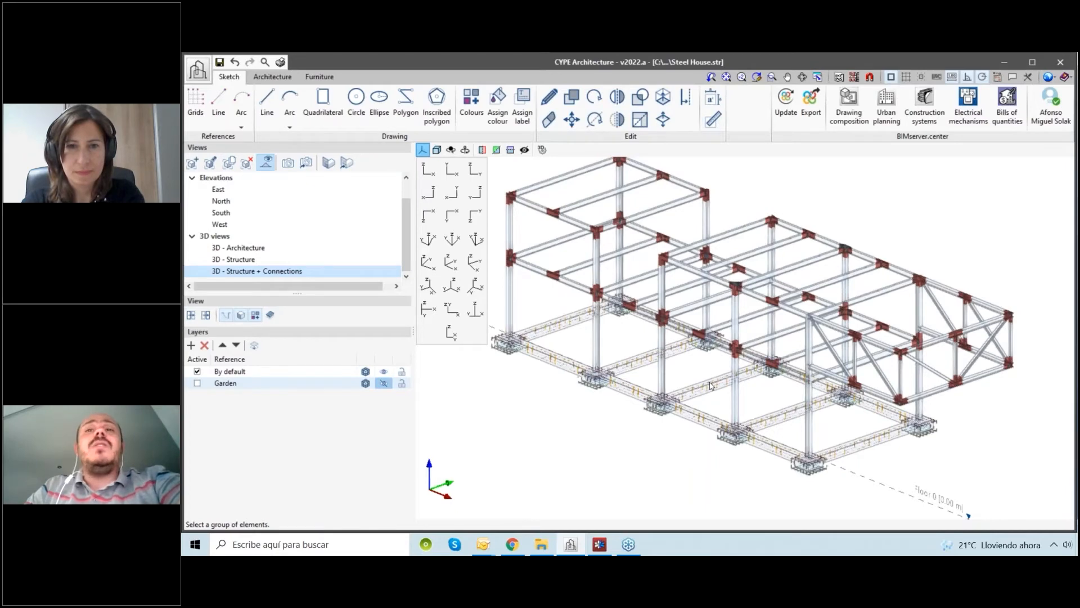
pyautogui.scroll(-2, 710, 385)
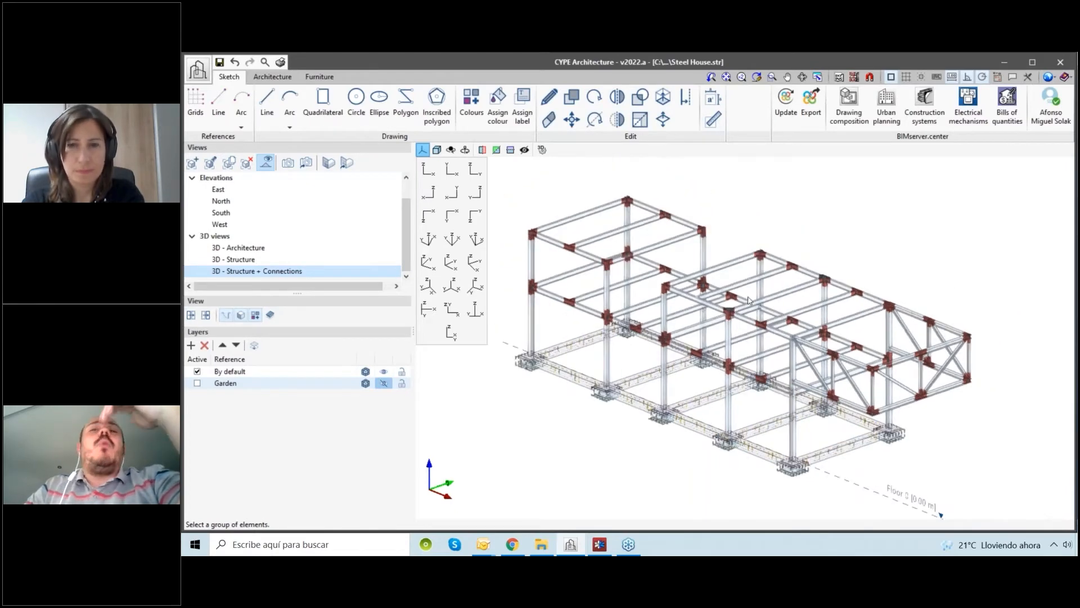
pyautogui.moveTo(777, 326); pyautogui.dragTo(770, 326, button='middle')
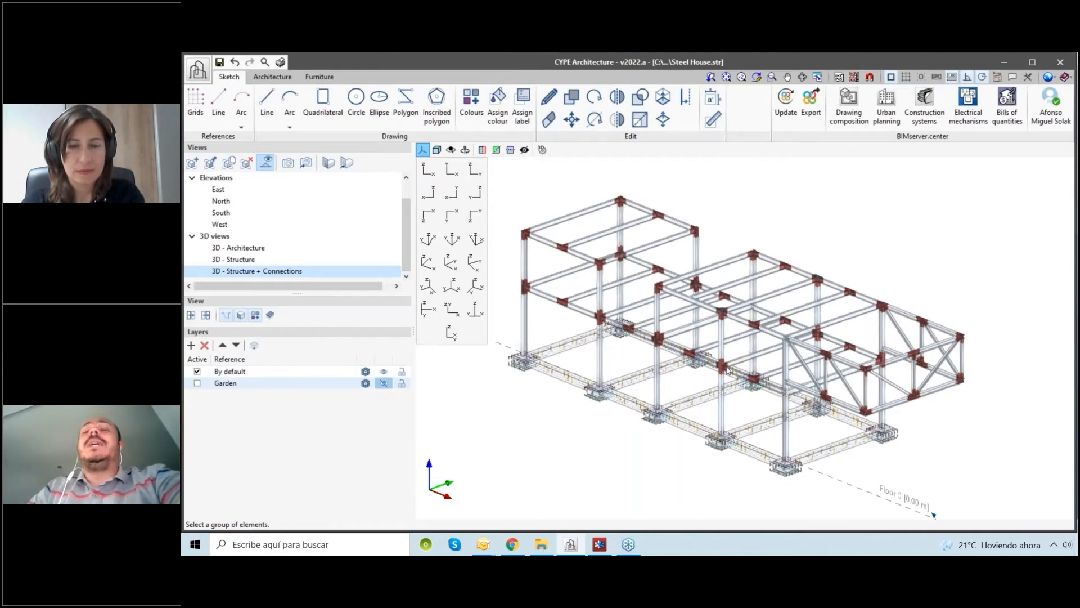
# Step: Switch to CYPE Connect Steel to view the SteelHouse1 node list and axis model
pyautogui.moveTo(715, 384); pyautogui.dragTo(714, 377, button='middle')
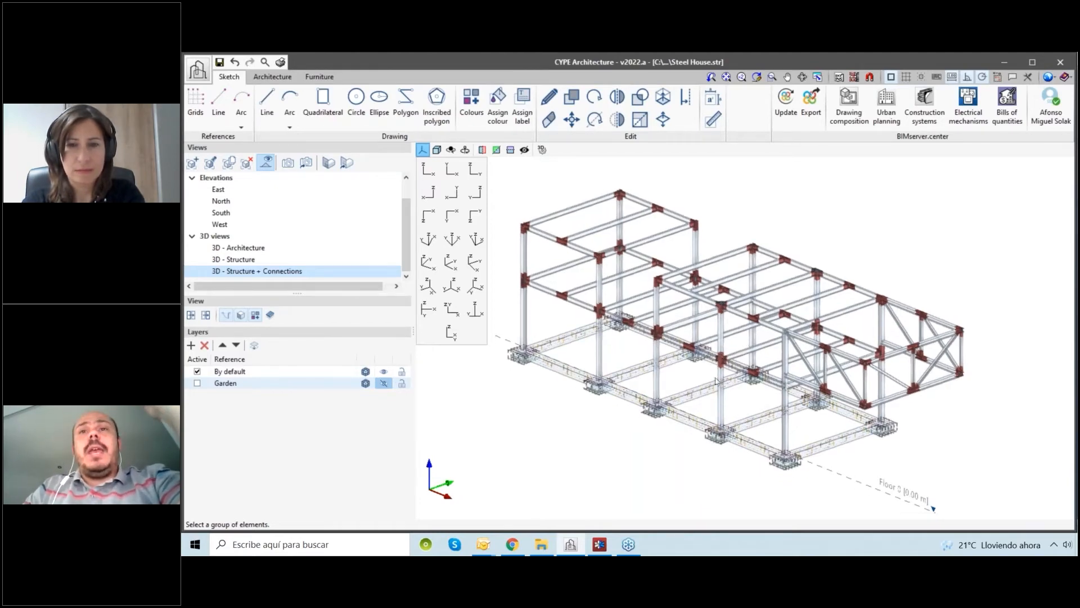
pyautogui.click(602, 544)
pyautogui.click(600, 546)
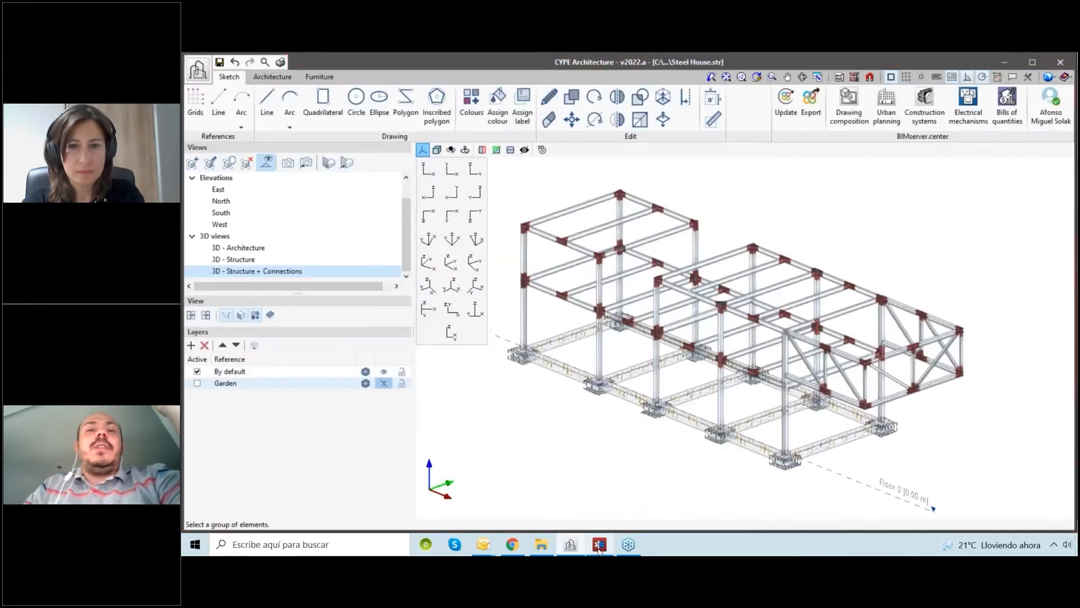
pyautogui.click(600, 550)
pyautogui.click(590, 551)
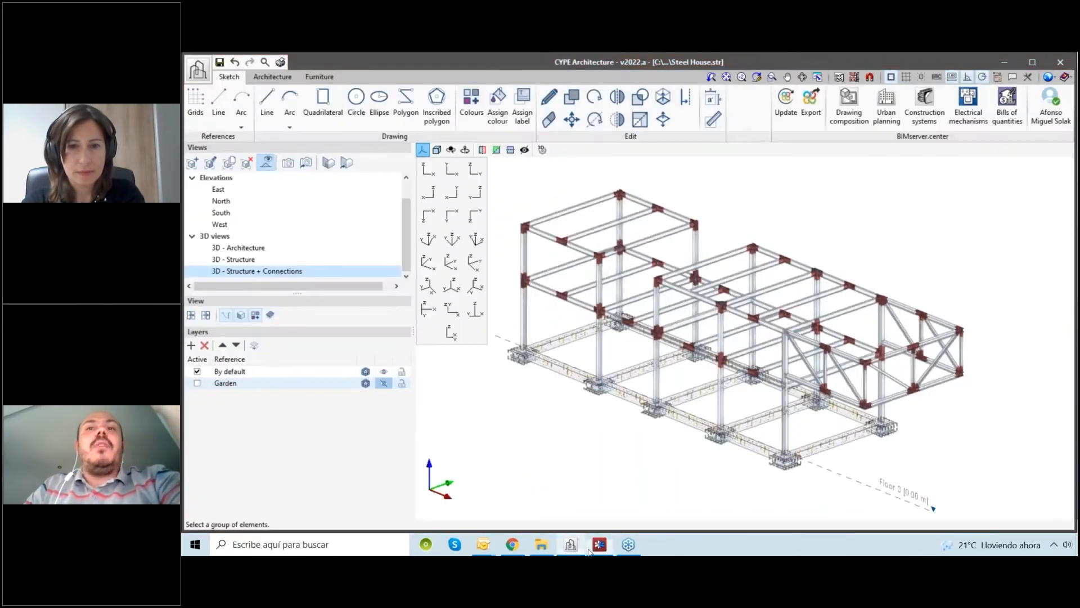
pyautogui.click(598, 545)
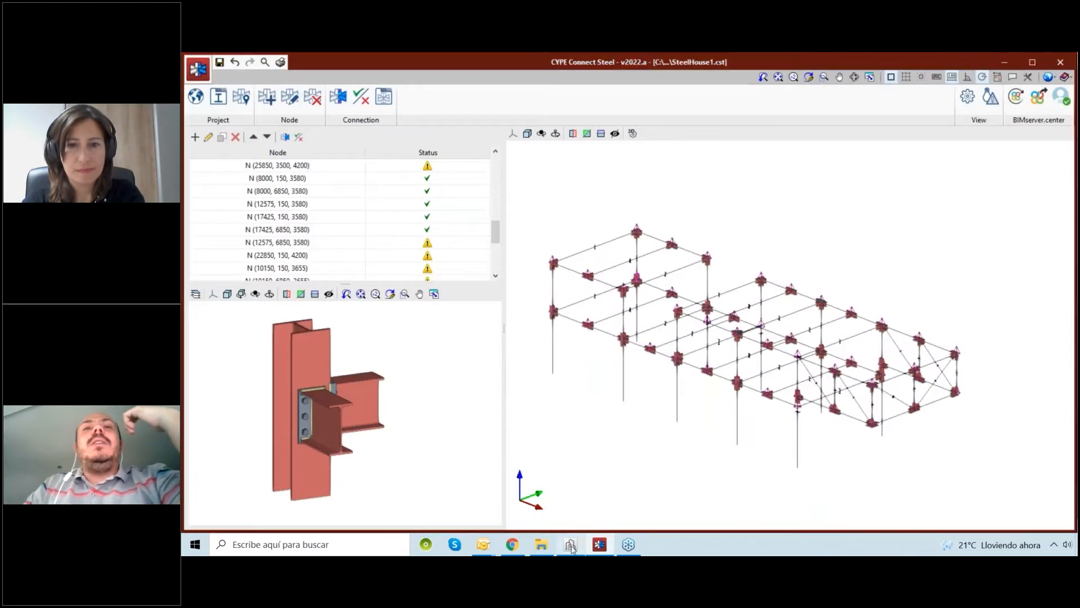
# Step: Return to CYPE Architecture and inspect the roof beam-to-column connections up close, finishing on an overall view of the frame
pyautogui.click(570, 545)
pyautogui.scroll(2, 662, 286)
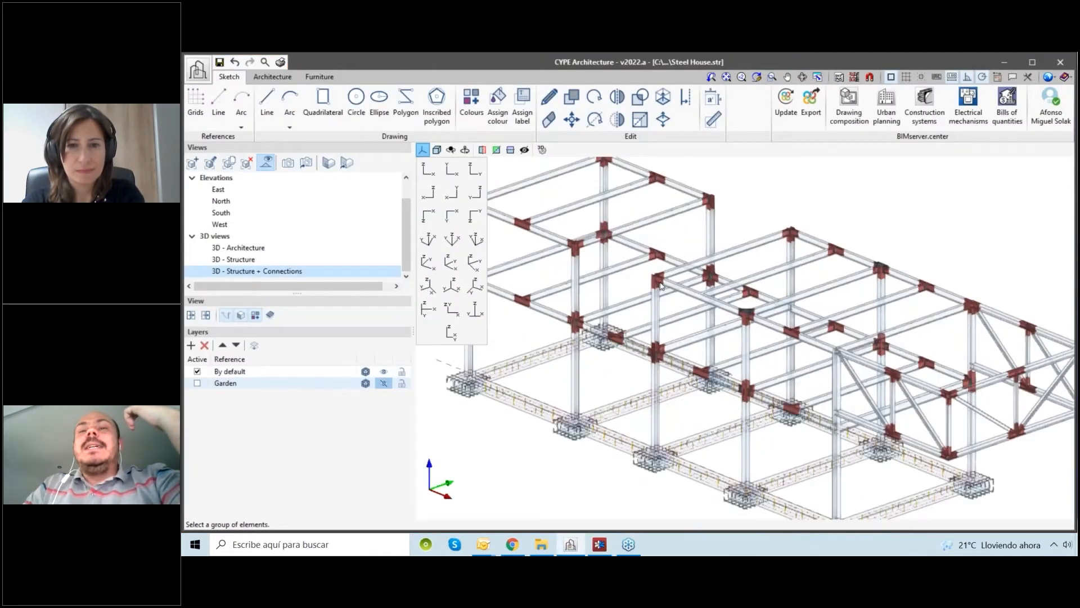
pyautogui.scroll(5, 661, 285)
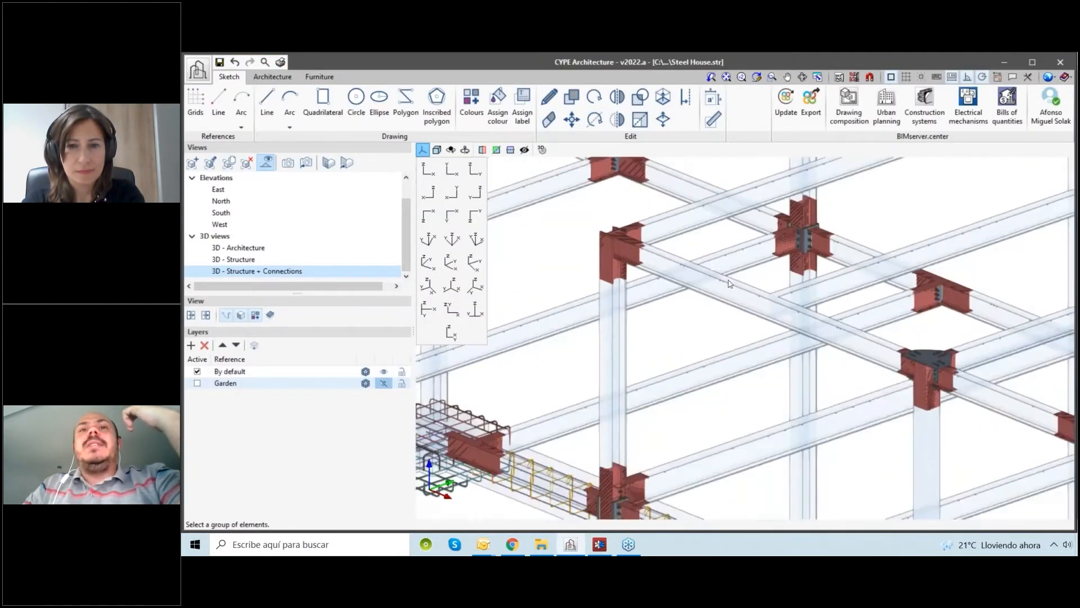
pyautogui.scroll(3, 796, 317)
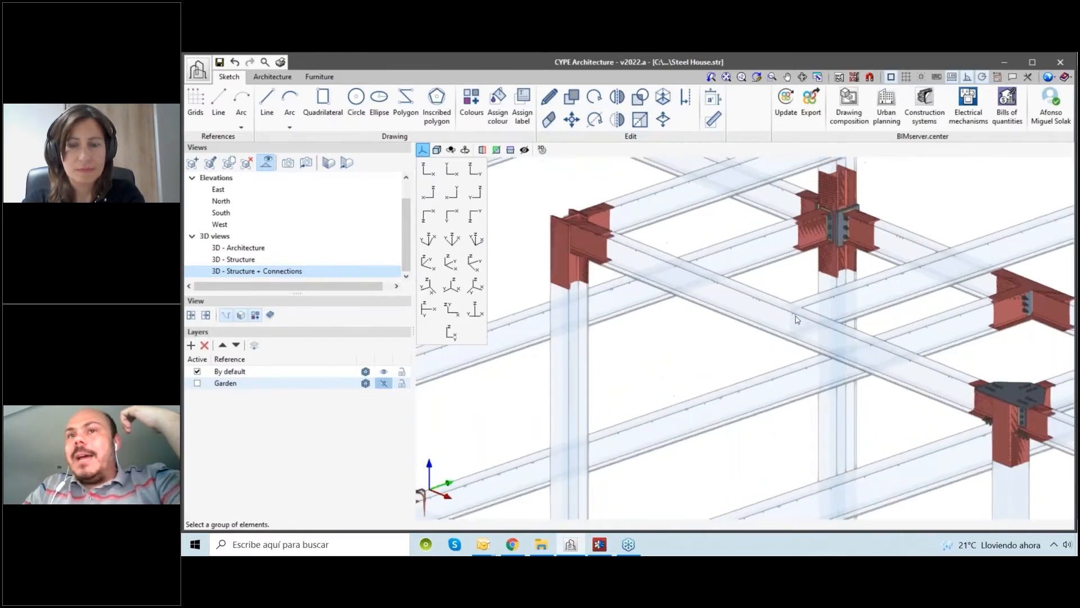
pyautogui.scroll(-3, 765, 314)
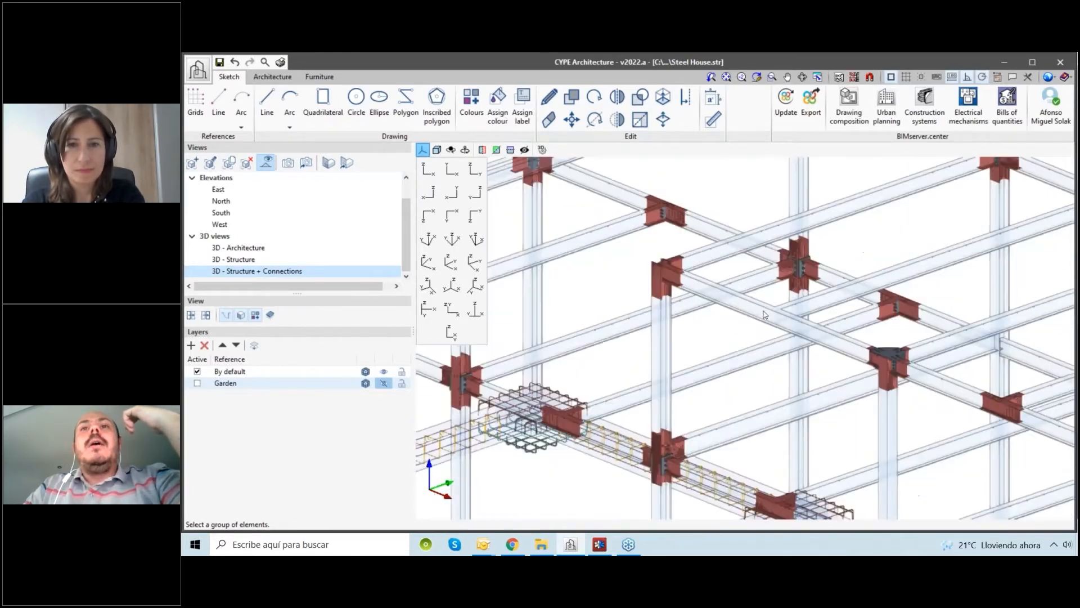
pyautogui.scroll(-5, 765, 314)
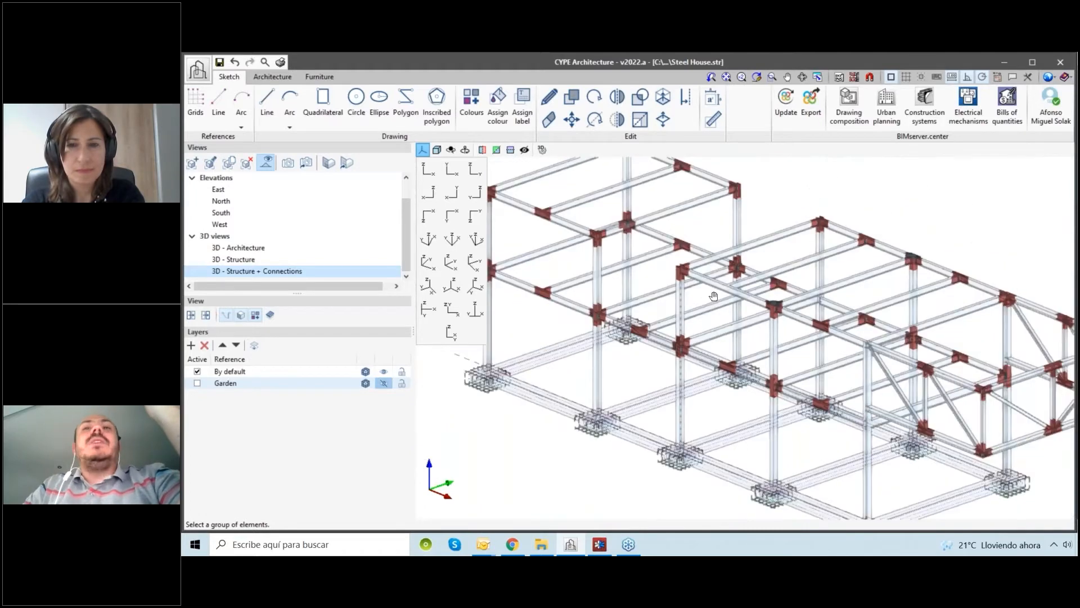
pyautogui.scroll(-3, 749, 327)
pyautogui.moveTo(736, 317); pyautogui.dragTo(725, 318, button='middle')
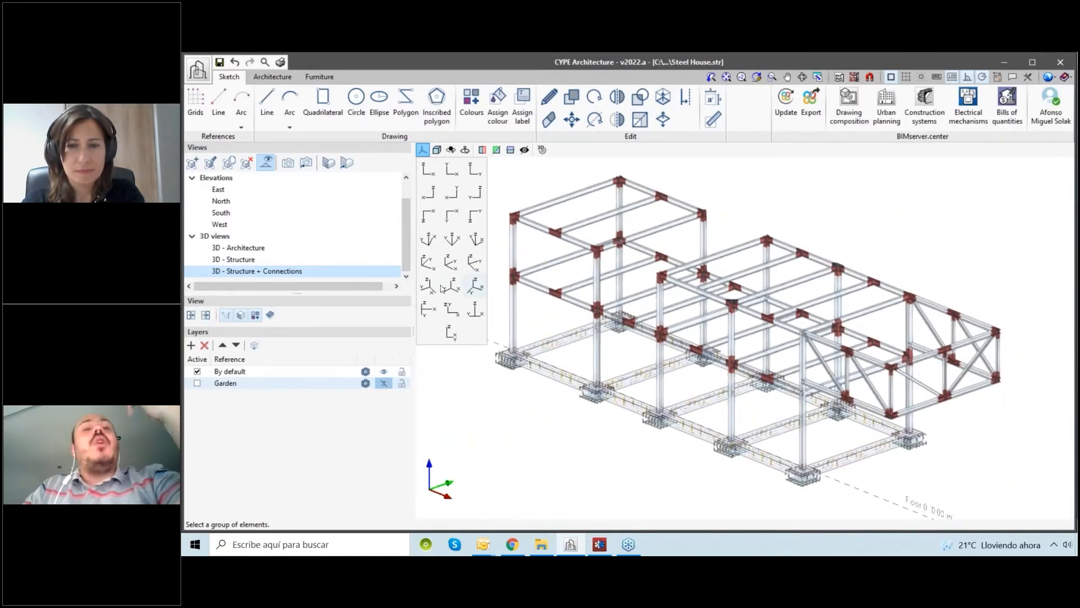
# Step: Edit the 3D - Structure + Connections view so the Estructura file is not transparent, and check the coloured frame around the joints
pyautogui.rightClick(324, 273)
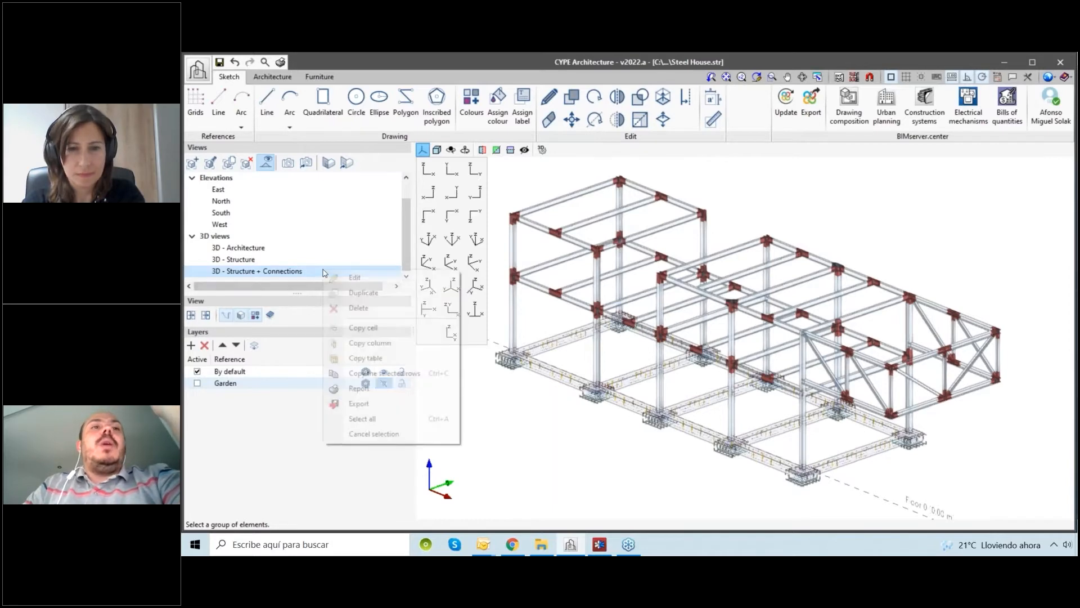
pyautogui.click(366, 378)
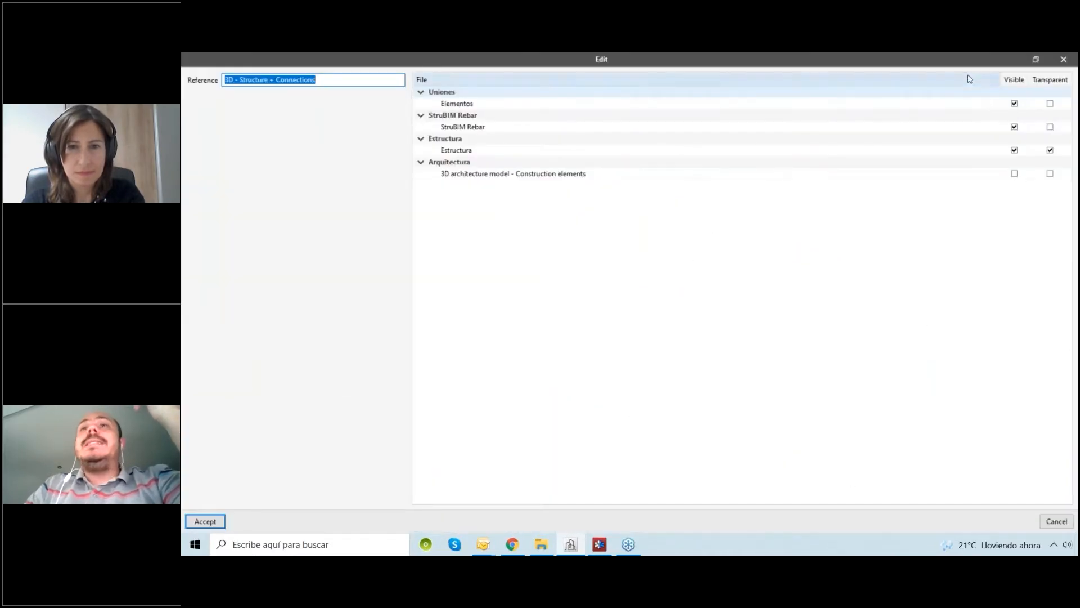
pyautogui.click(1050, 150)
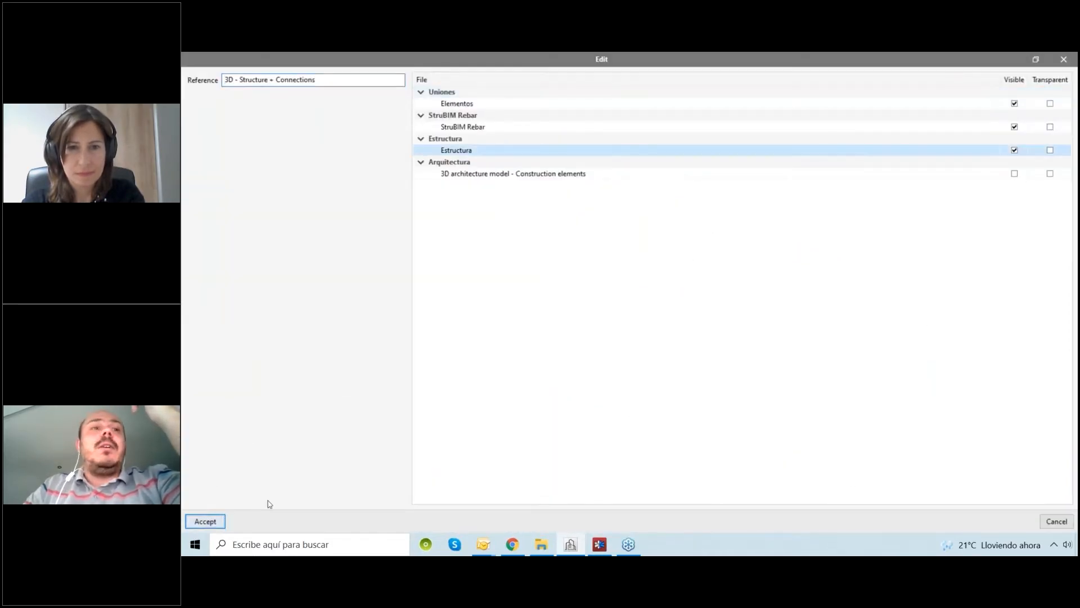
pyautogui.press('Return')
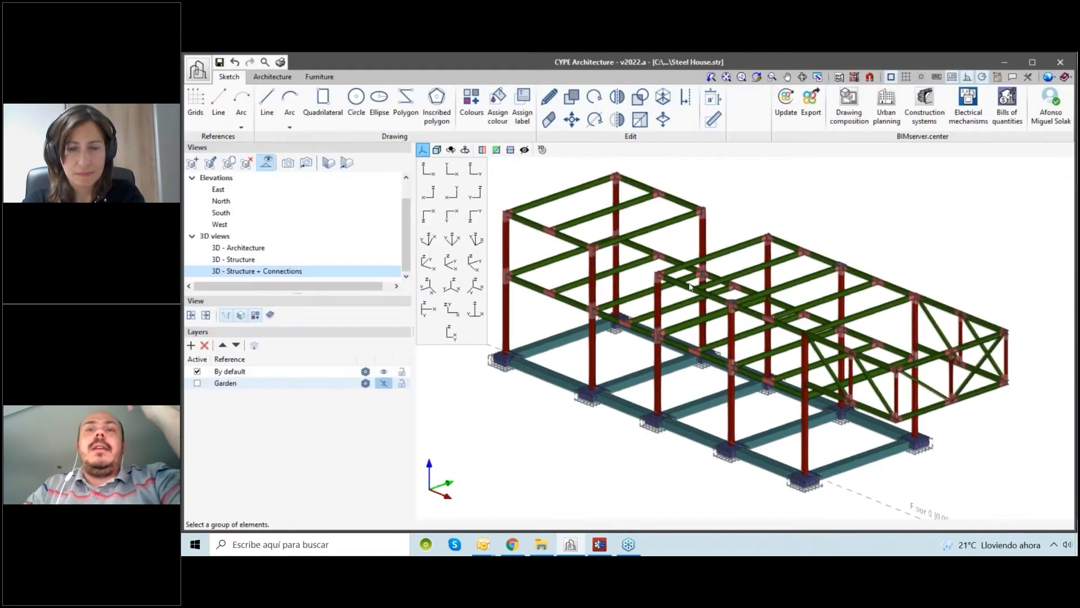
pyautogui.scroll(8, 678, 276)
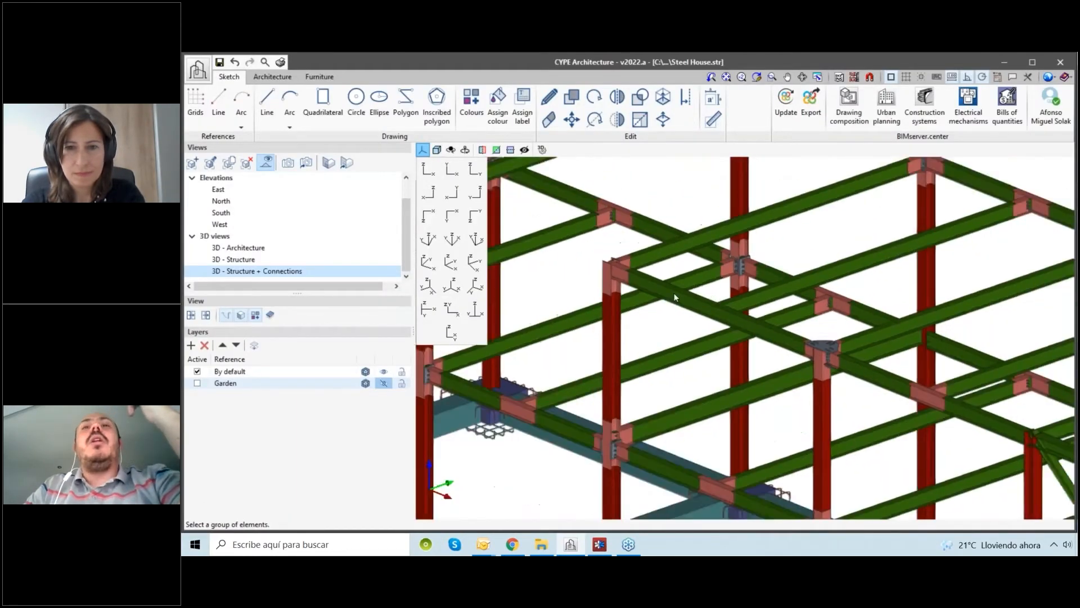
pyautogui.scroll(-4, 656, 274)
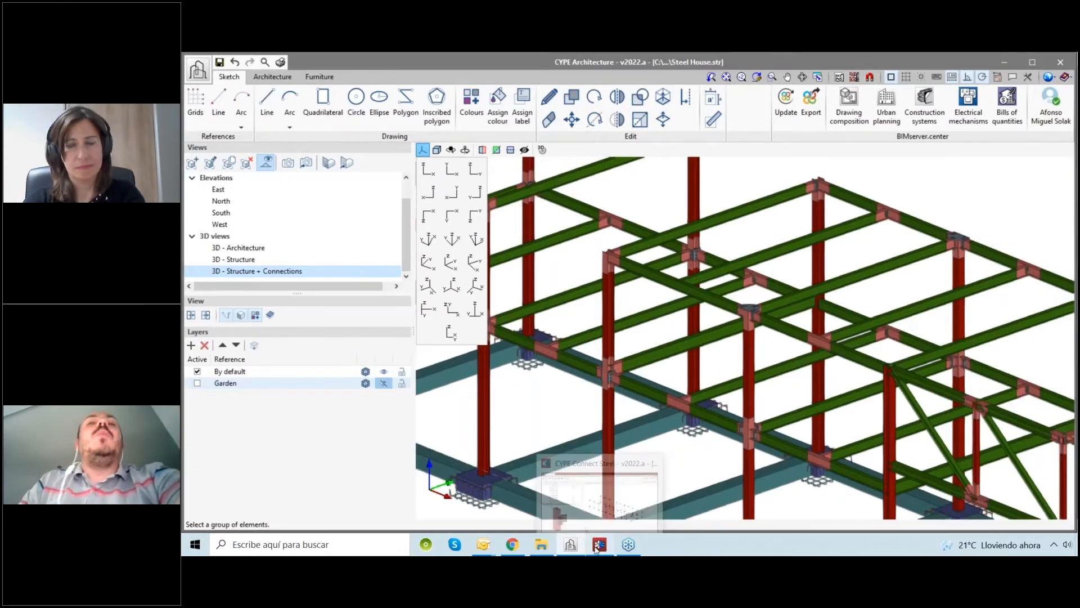
# Step: Switch to CYPE Connect Steel and set the section representation to 3D Model with the connections drawn
pyautogui.click(598, 546)
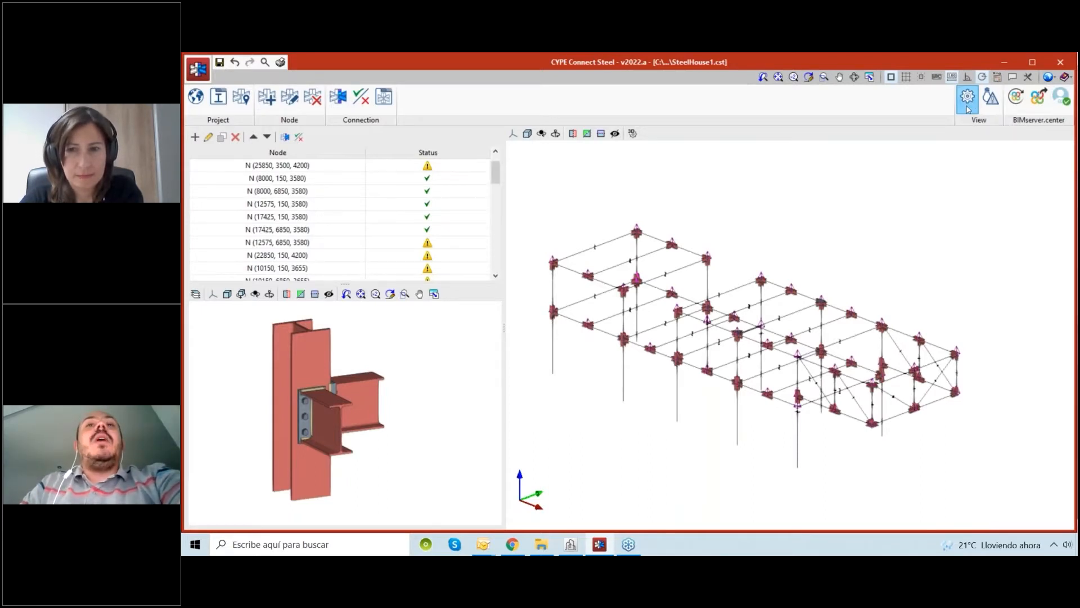
pyautogui.click(968, 101)
pyautogui.click(684, 280)
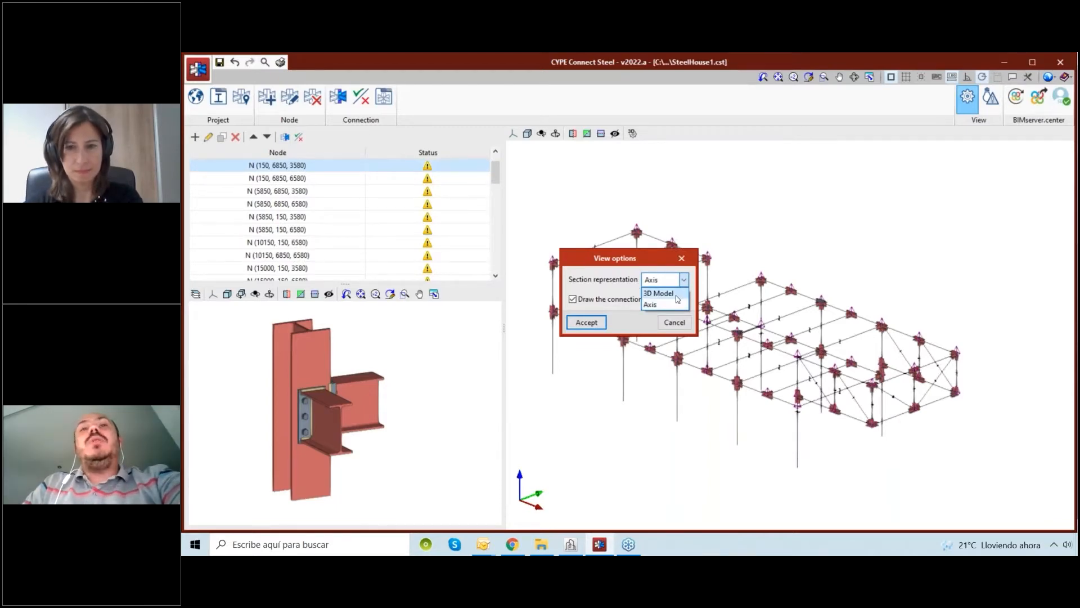
pyautogui.click(659, 293)
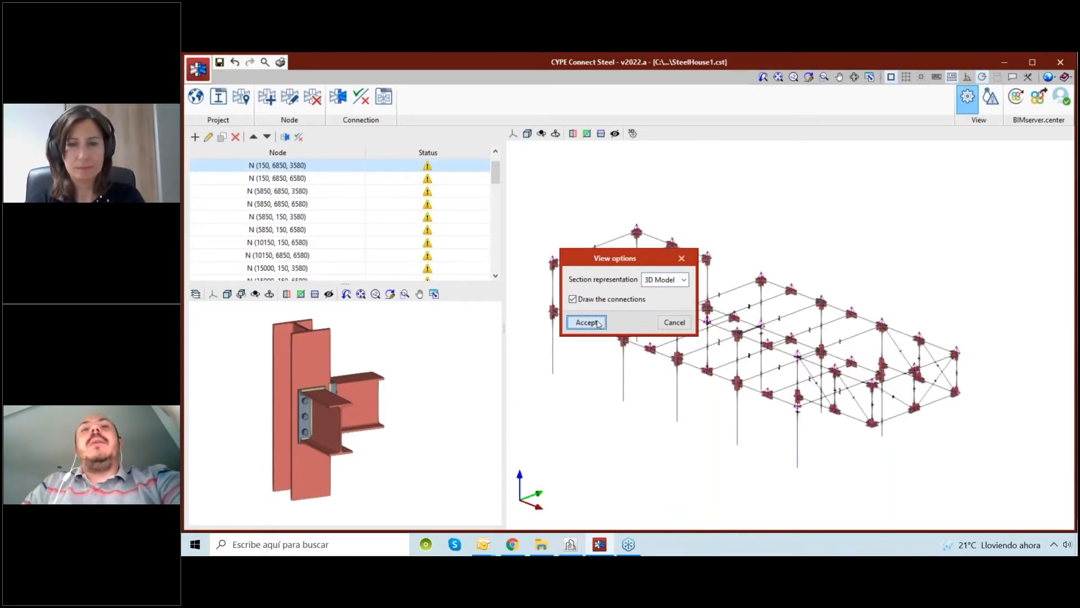
pyautogui.click(586, 322)
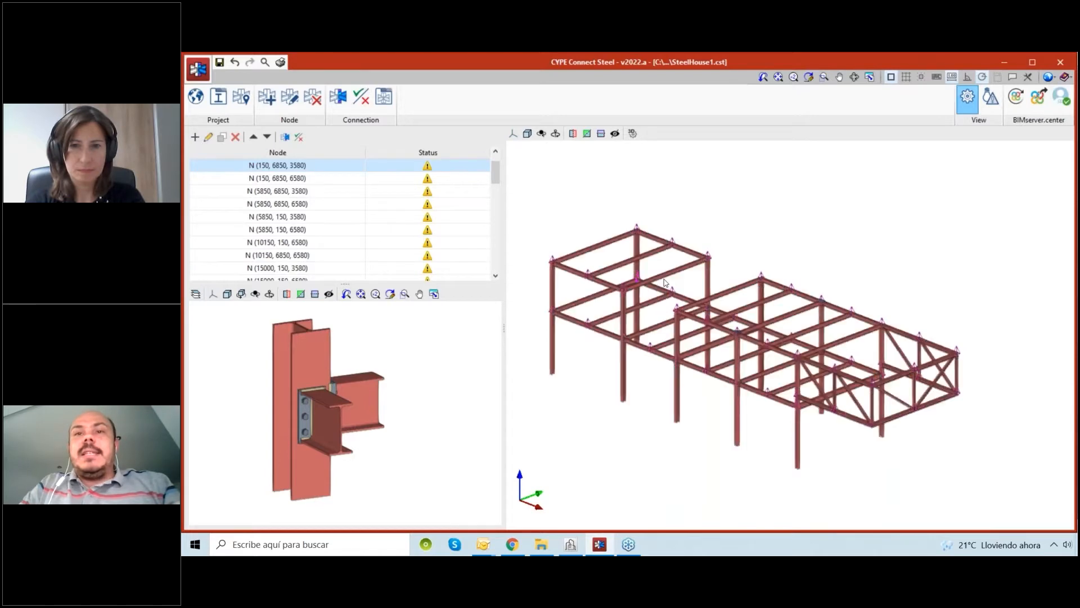
# Step: Turn off drawing of the connections and inspect the bare beam-to-column joint at the frame's upper corner
pyautogui.scroll(2, 678, 332)
pyautogui.moveTo(679, 332)
pyautogui.keyDown('shift'); pyautogui.mouseDown(button='middle')
pyautogui.moveTo(866, 360)
pyautogui.moveTo(738, 311)
pyautogui.moveTo(948, 126)
pyautogui.mouseUp(button='middle'); pyautogui.keyUp('shift')
pyautogui.scroll(-1, 744, 288)
pyautogui.scroll(-1, 746, 291)
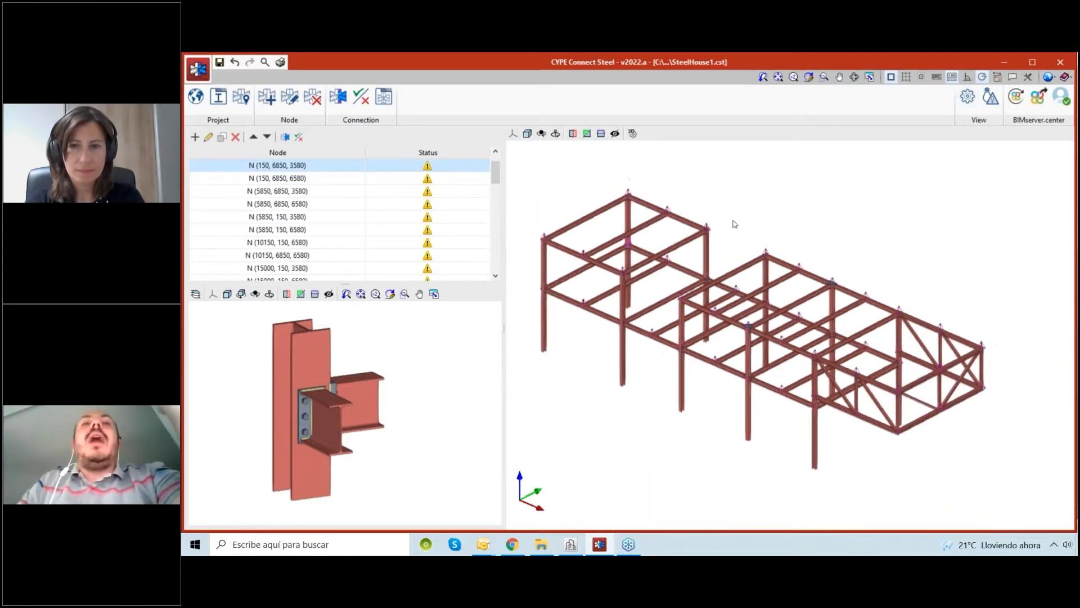
pyautogui.scroll(1, 686, 345)
pyautogui.scroll(1, 687, 345)
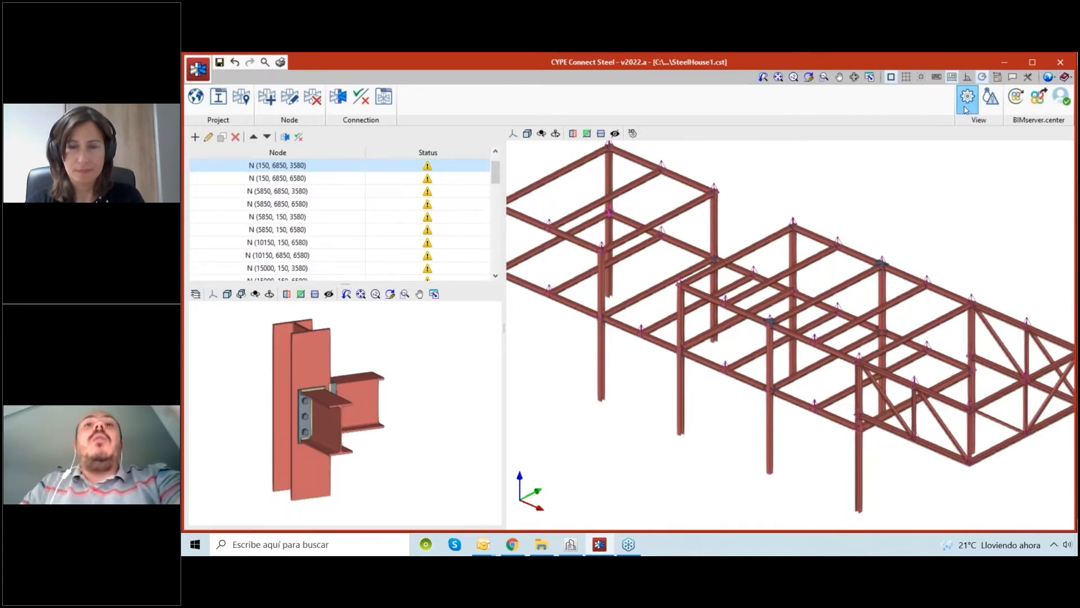
pyautogui.click(966, 100)
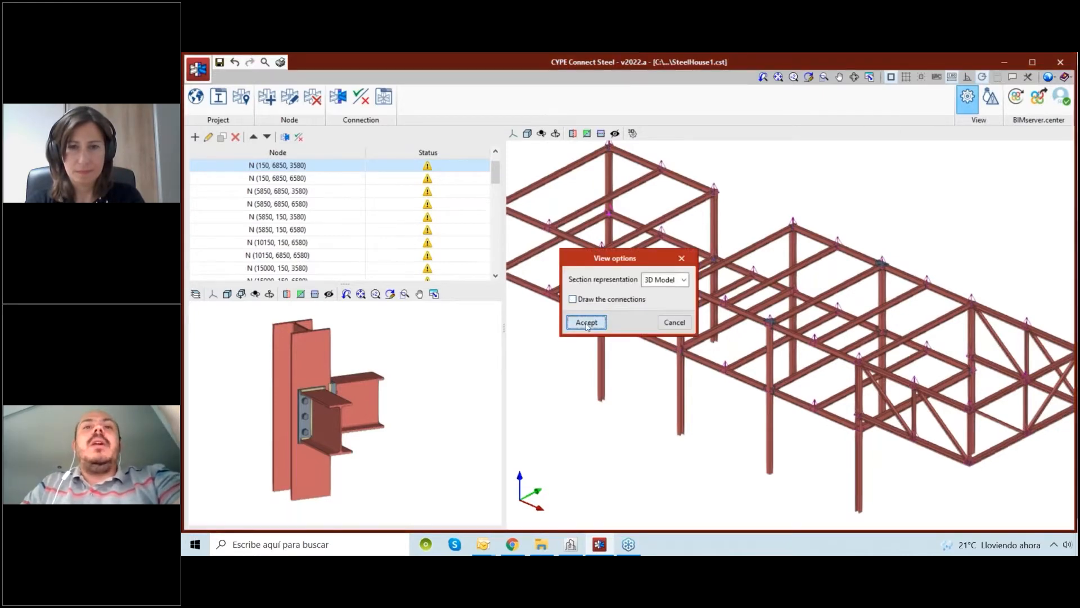
pyautogui.click(586, 323)
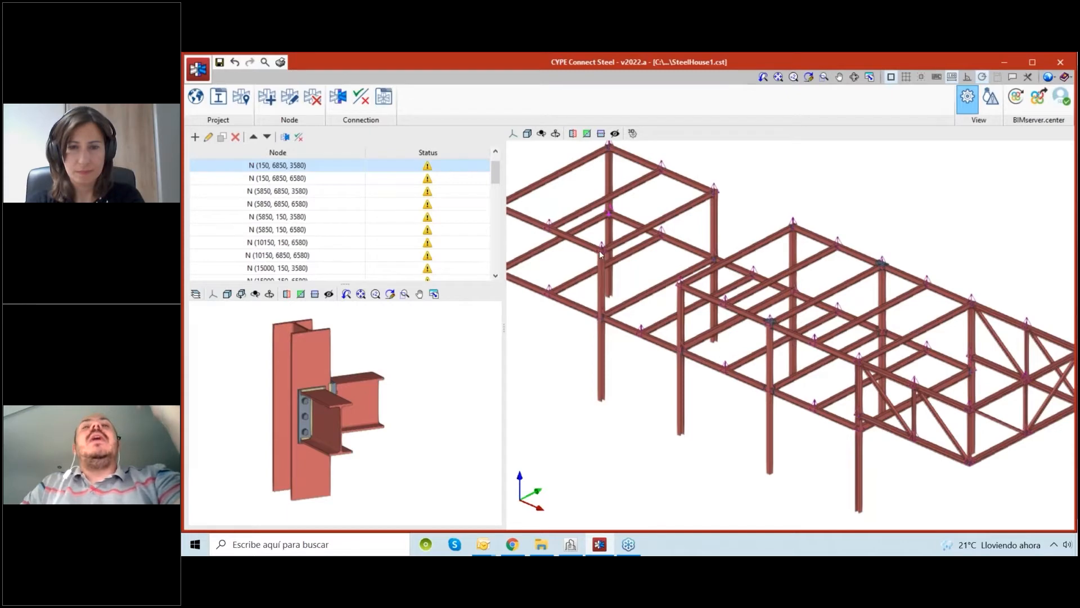
pyautogui.moveTo(601, 254); pyautogui.dragTo(671, 256, button='middle')
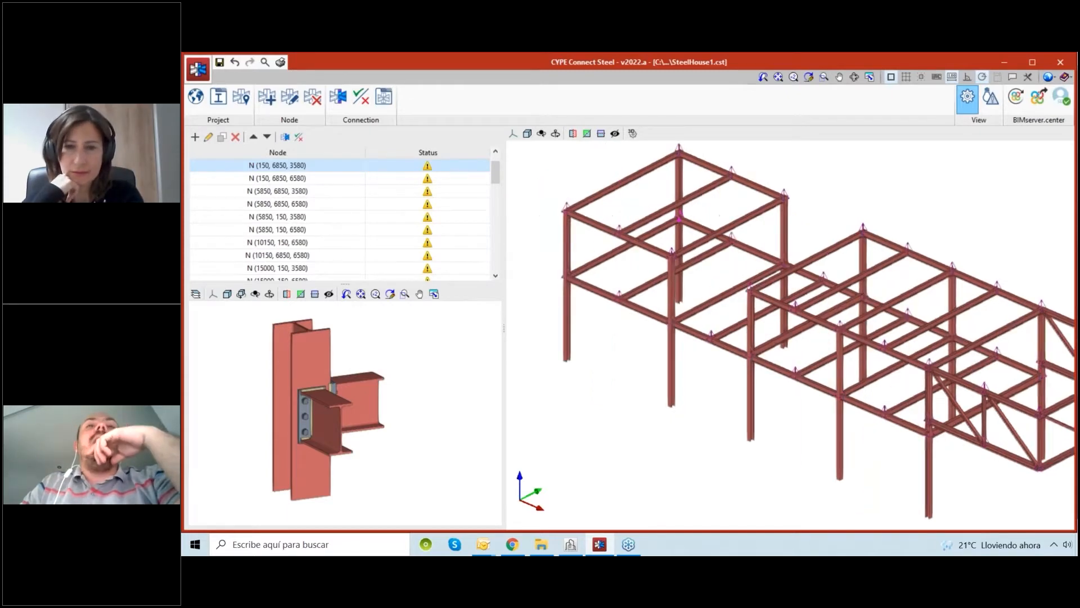
pyautogui.scroll(5, 559, 194)
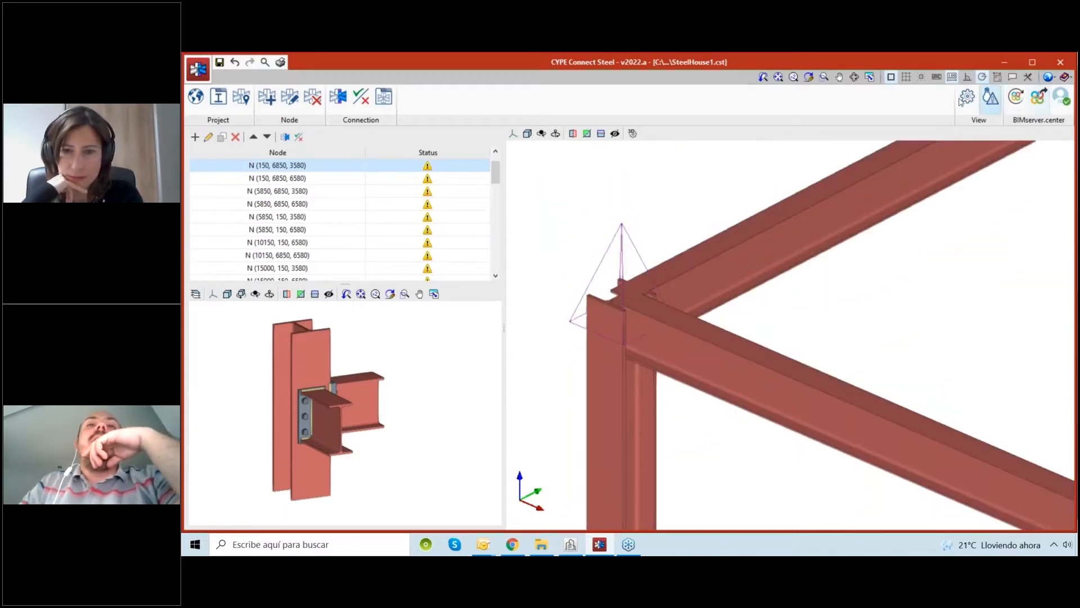
# Step: Turn drawing of the connections back on and check the corner joint and the whole frame
pyautogui.click(965, 99)
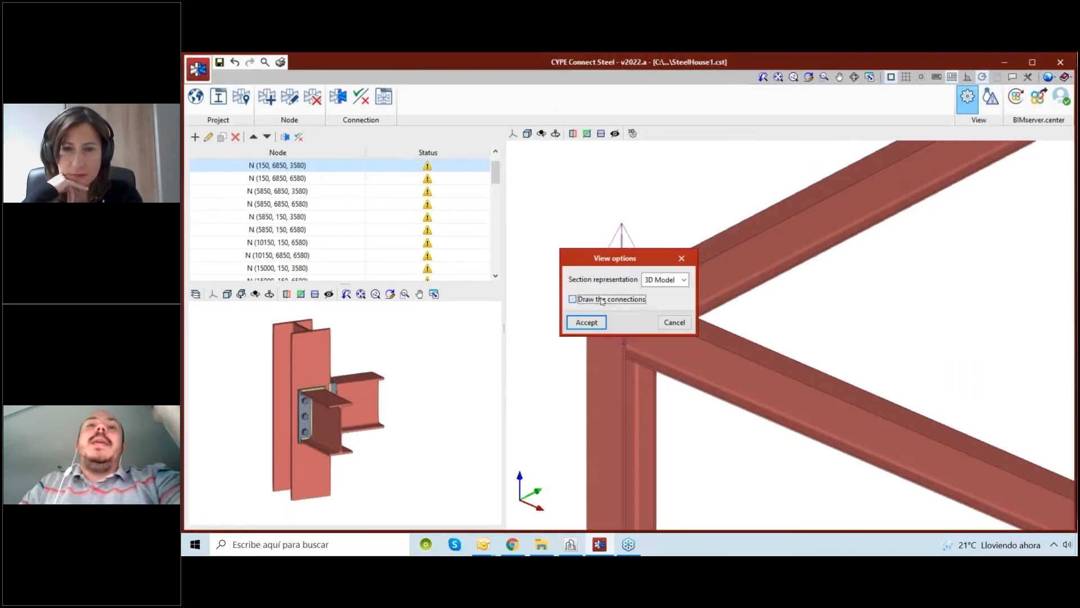
pyautogui.click(587, 323)
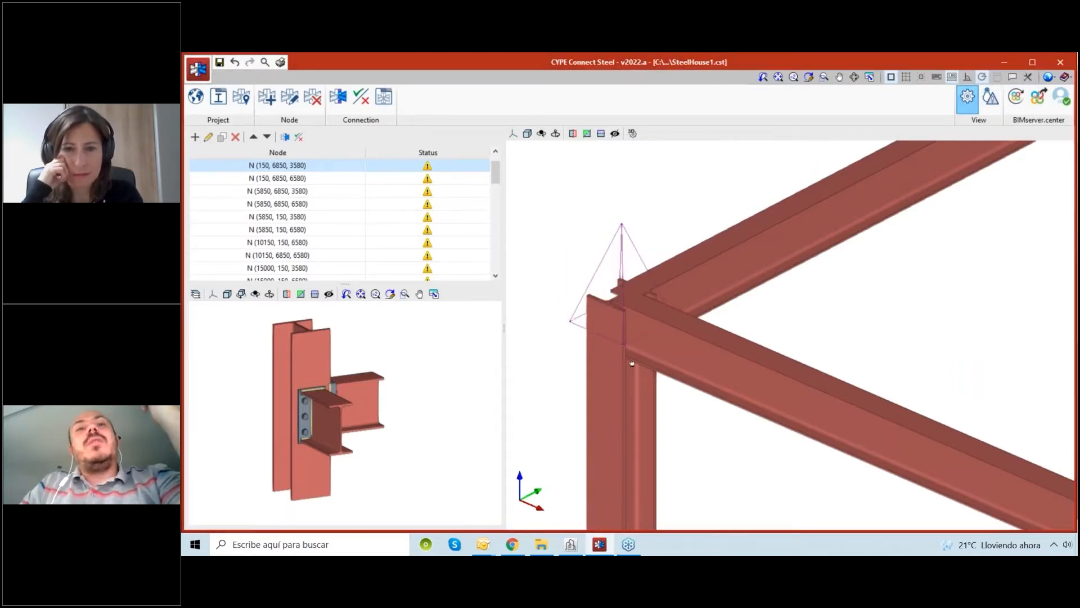
pyautogui.scroll(-5, 754, 290)
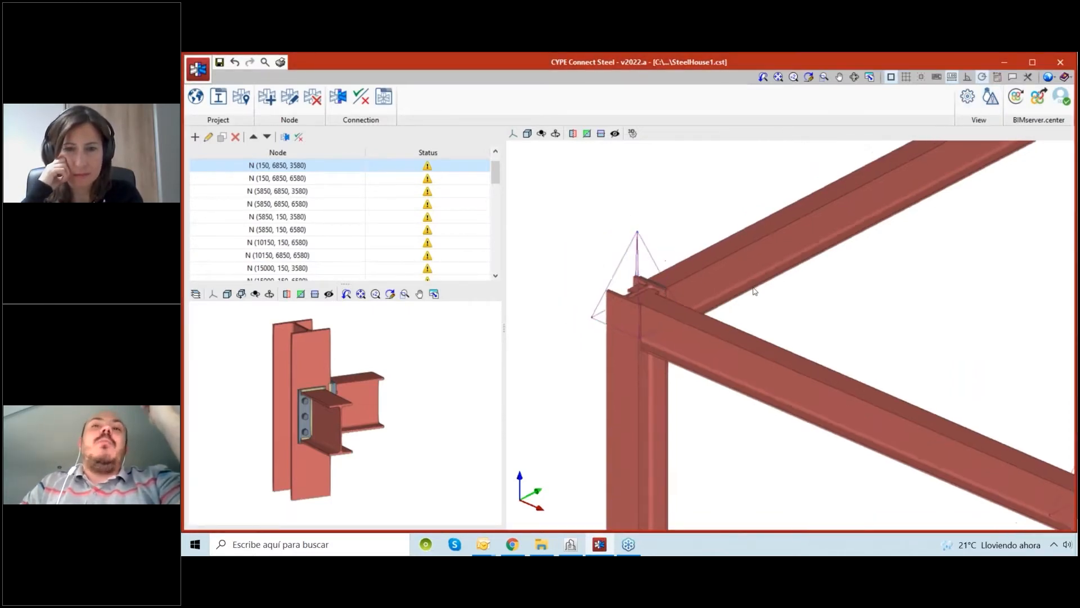
pyautogui.scroll(-6, 857, 312)
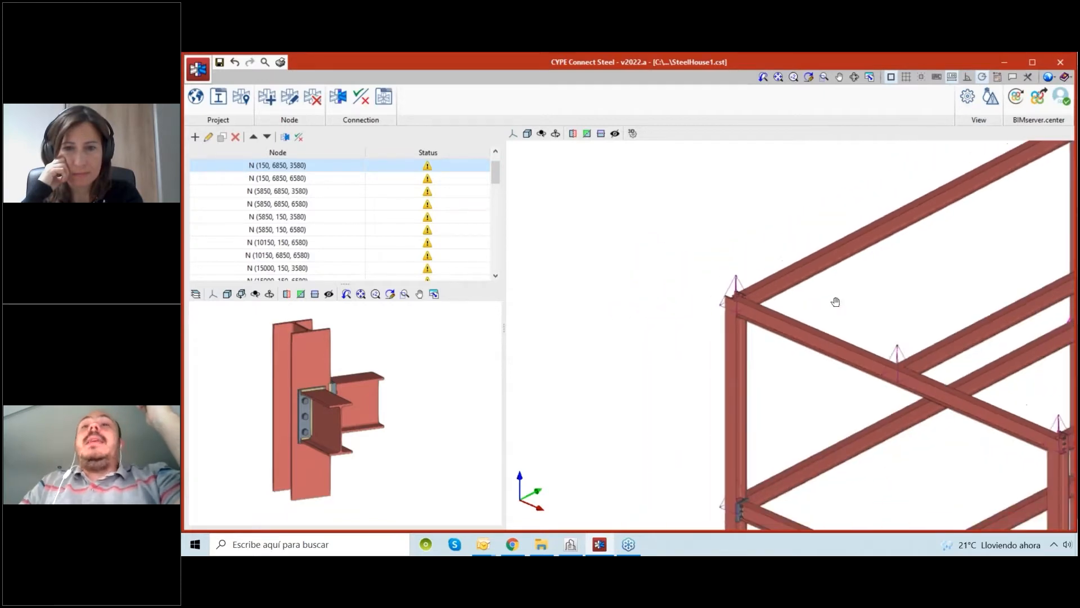
pyautogui.scroll(-3, 700, 267)
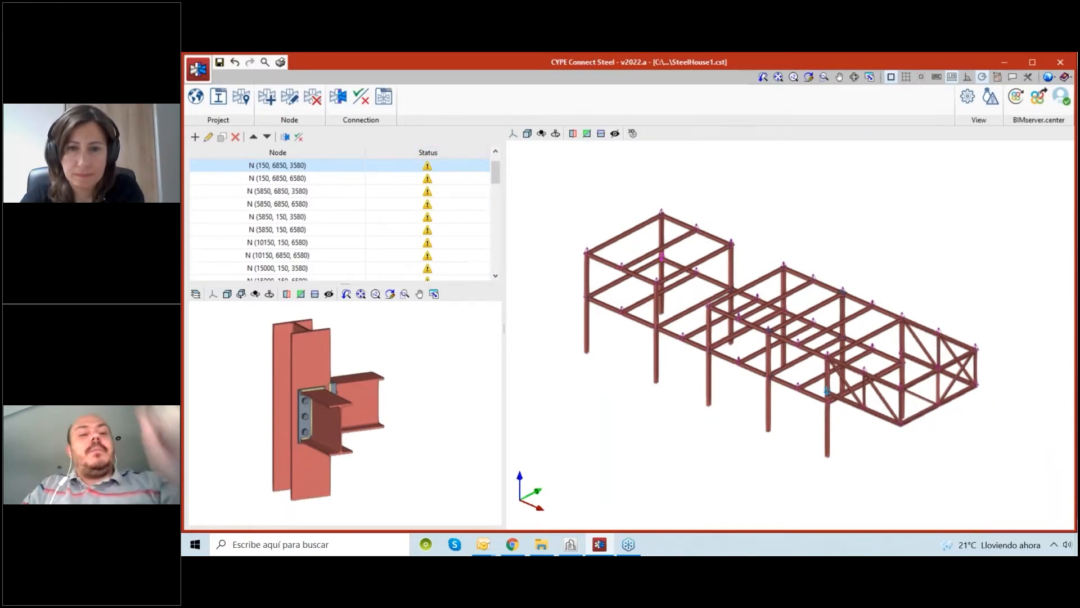
# Step: Select the upper corner node N (150, 150, 6580) in the 3D model to view its bolted joint
pyautogui.moveTo(861, 259); pyautogui.dragTo(900, 275, button='middle')
pyautogui.scroll(5, 555, 266)
pyautogui.click(593, 248)
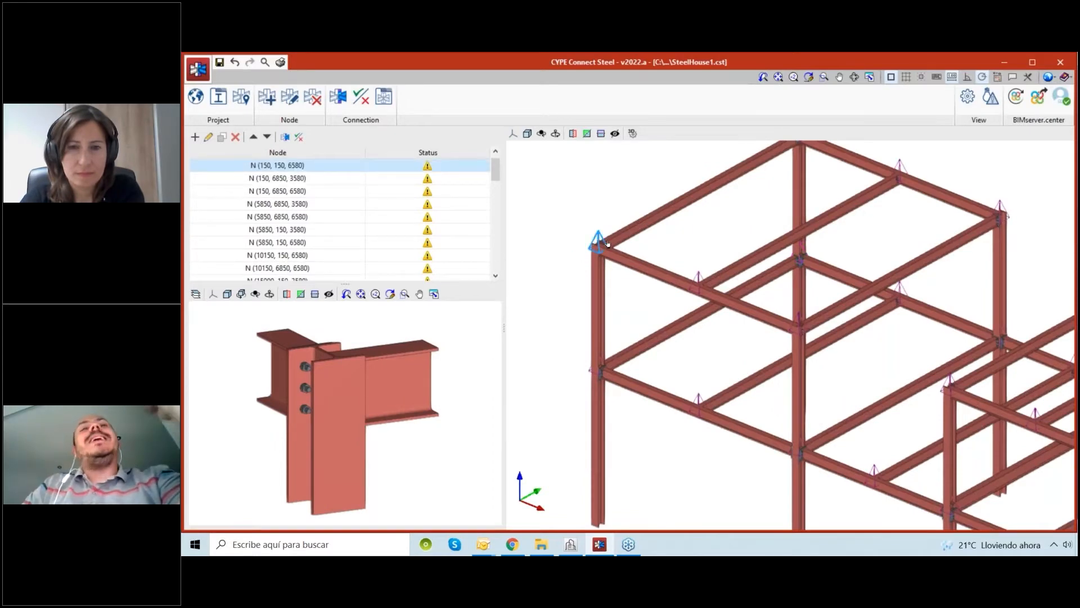
pyautogui.scroll(1, 312, 180)
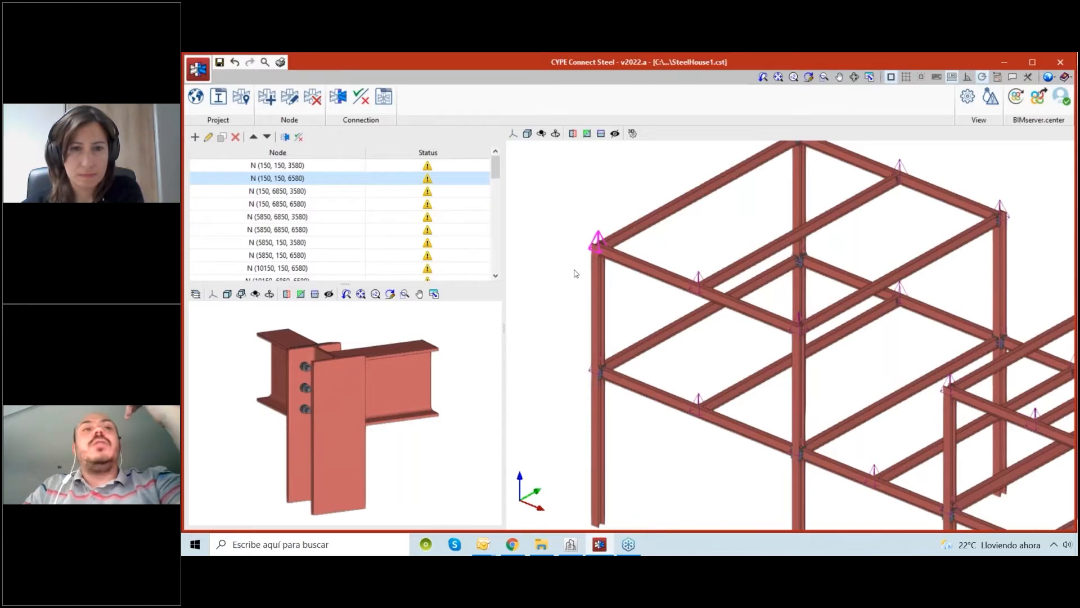
# Step: View the joints of nodes N (5850, 150, 3580) and N (5850, 150, 6580) from the node list
pyautogui.scroll(-5, 577, 275)
pyautogui.click(286, 245)
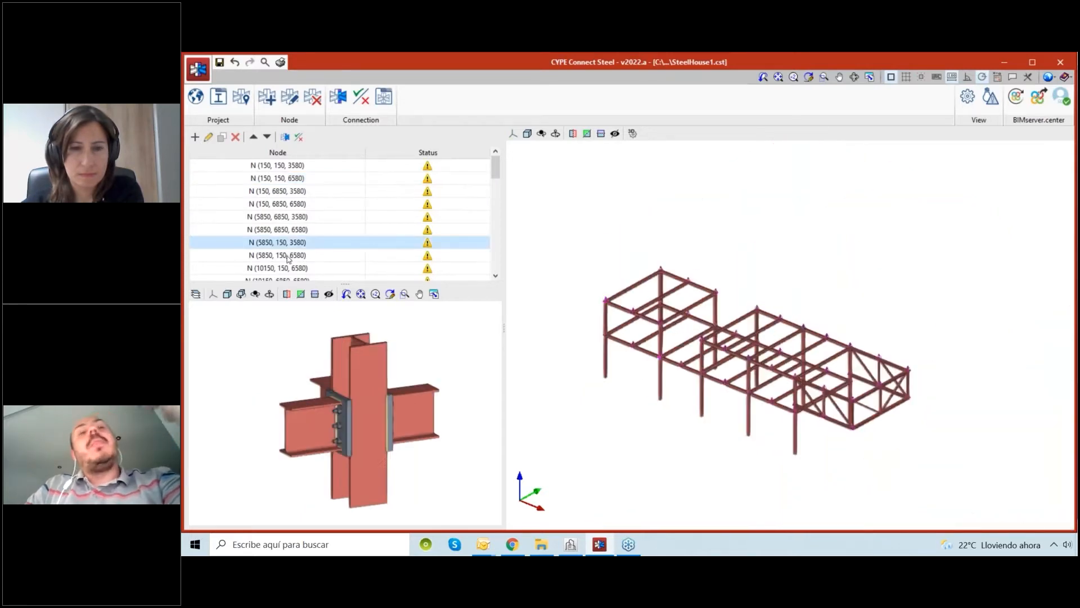
pyautogui.click(276, 256)
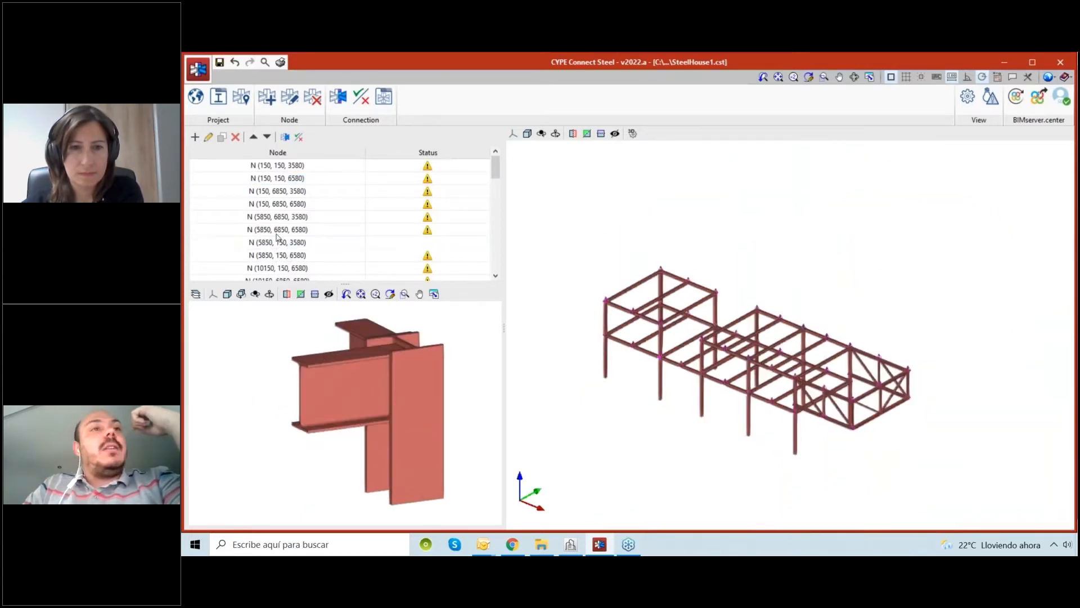
# Step: View the joints of nodes N (5850, 6850, 3580) and N (150, 6850, 3580), plus roof beam node N (12575, 150, 6580)
pyautogui.click(282, 220)
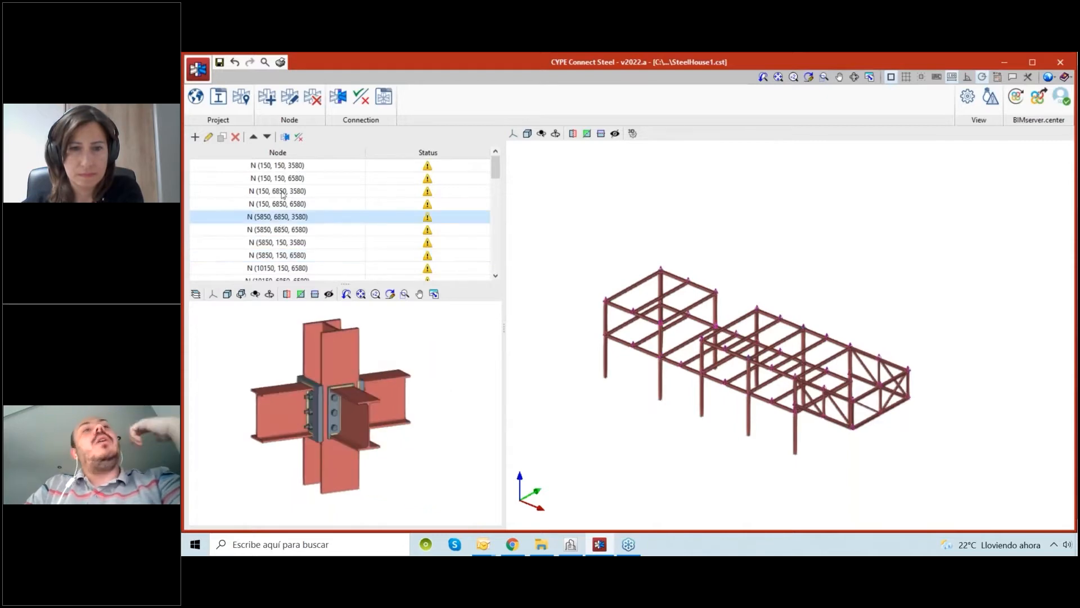
pyautogui.click(283, 192)
pyautogui.scroll(3, 656, 407)
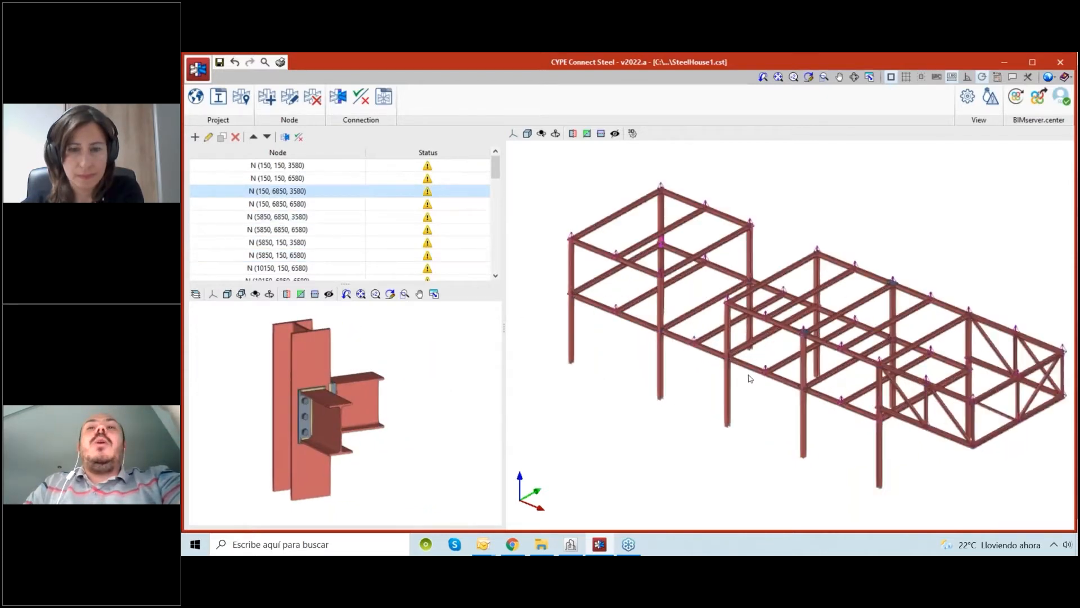
pyautogui.scroll(5, 749, 378)
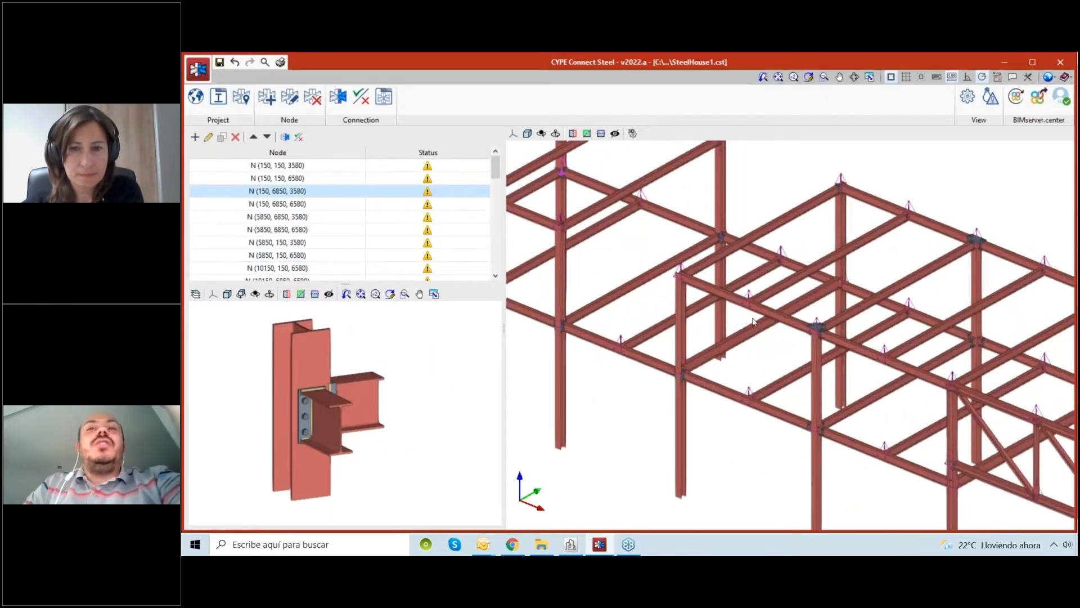
pyautogui.scroll(1, 743, 328)
pyautogui.click(741, 268)
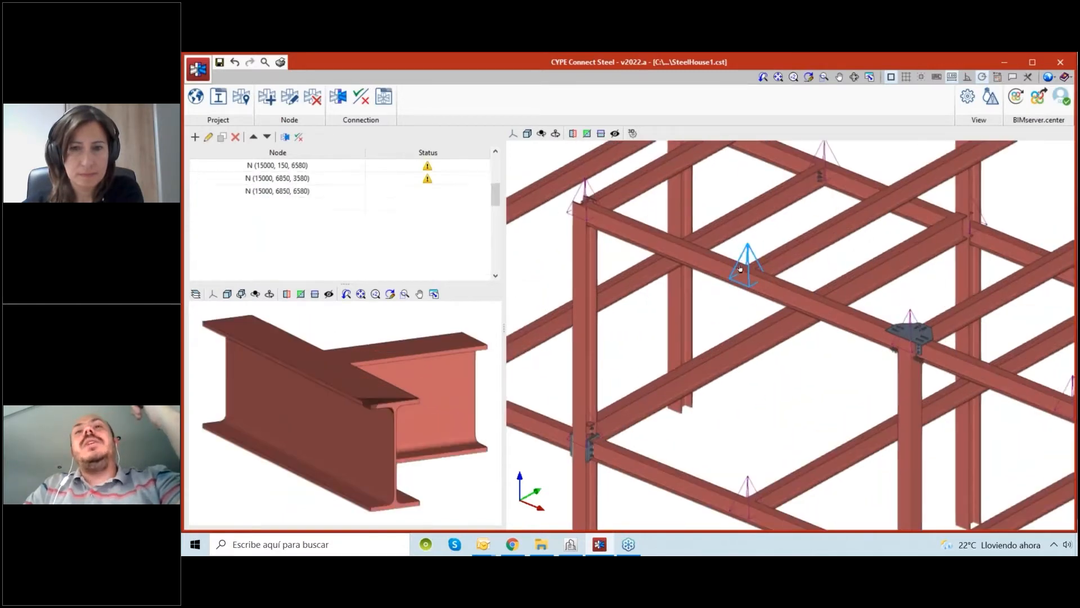
# Step: Examine the frame around the selected roof beam node and the plated column-top joints from several sides
pyautogui.scroll(-1, 242, 244)
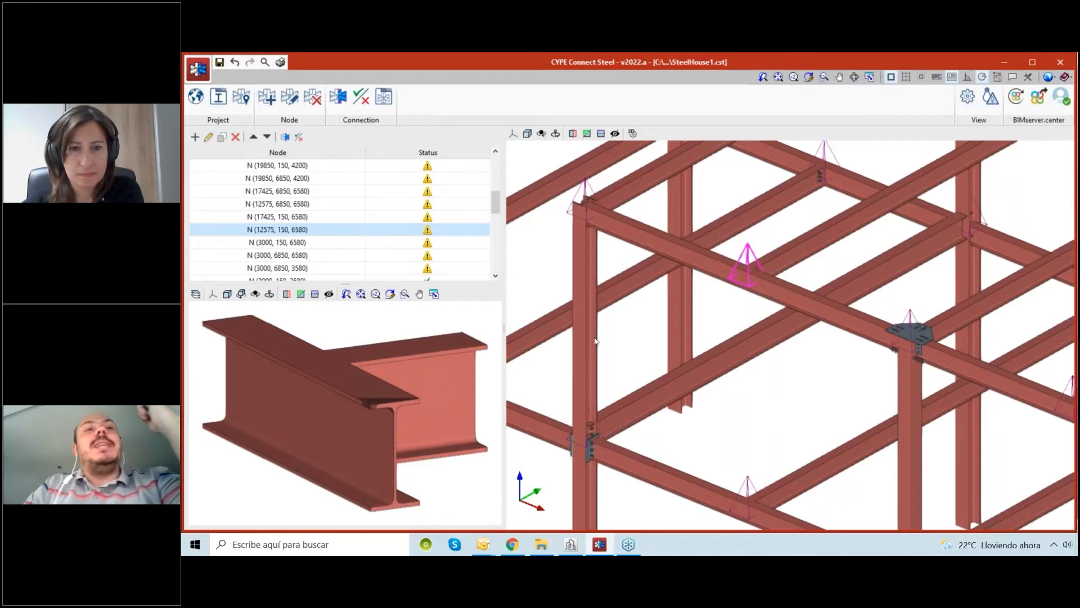
pyautogui.scroll(-1, 596, 341)
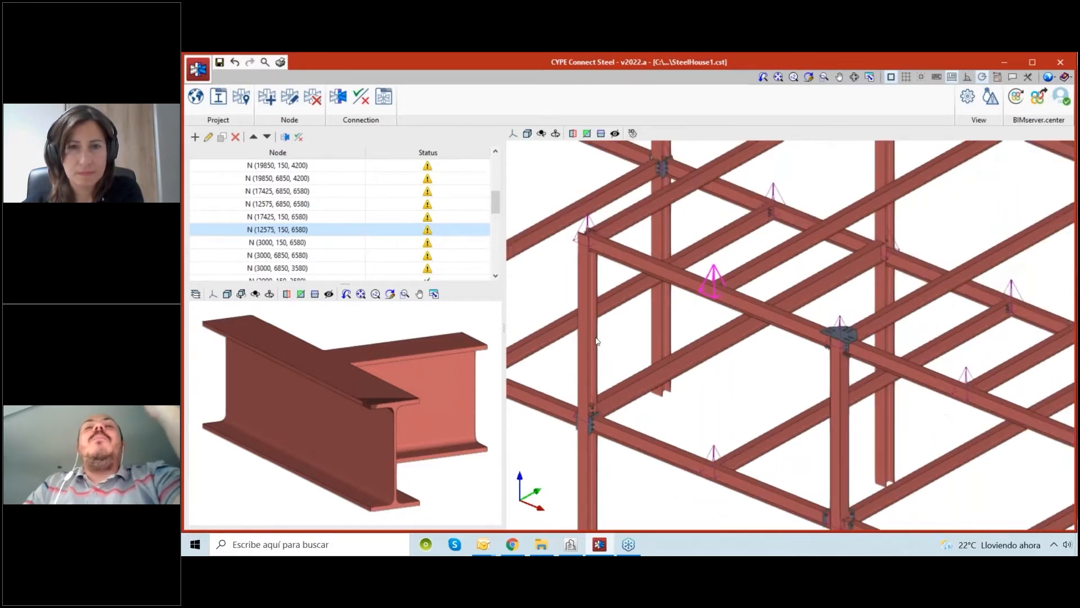
pyautogui.scroll(-6, 596, 340)
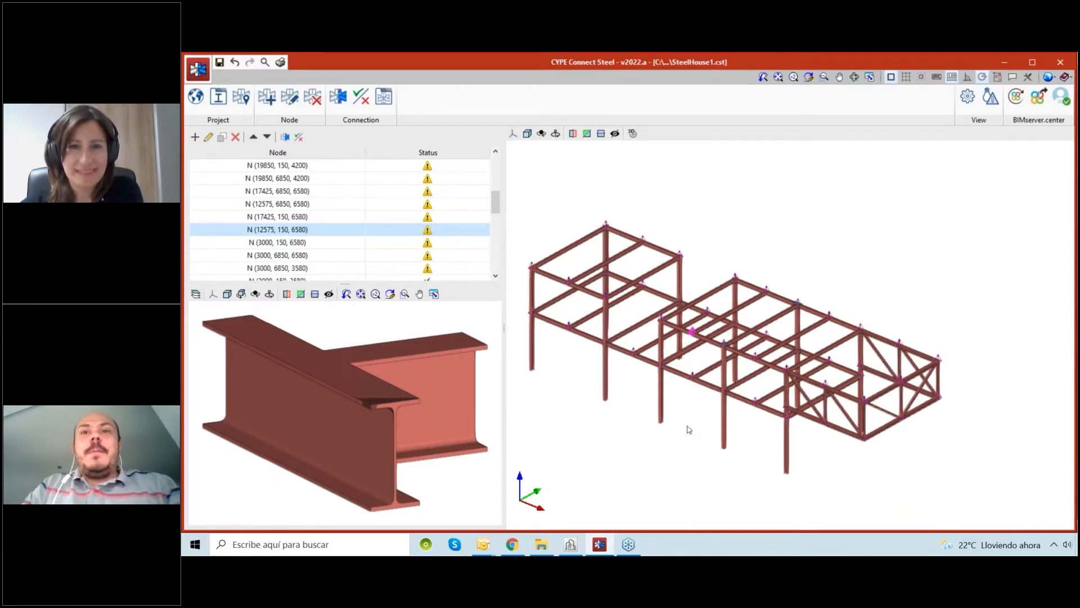
pyautogui.moveTo(688, 429); pyautogui.dragTo(691, 314, button='middle')
pyautogui.scroll(3, 691, 314)
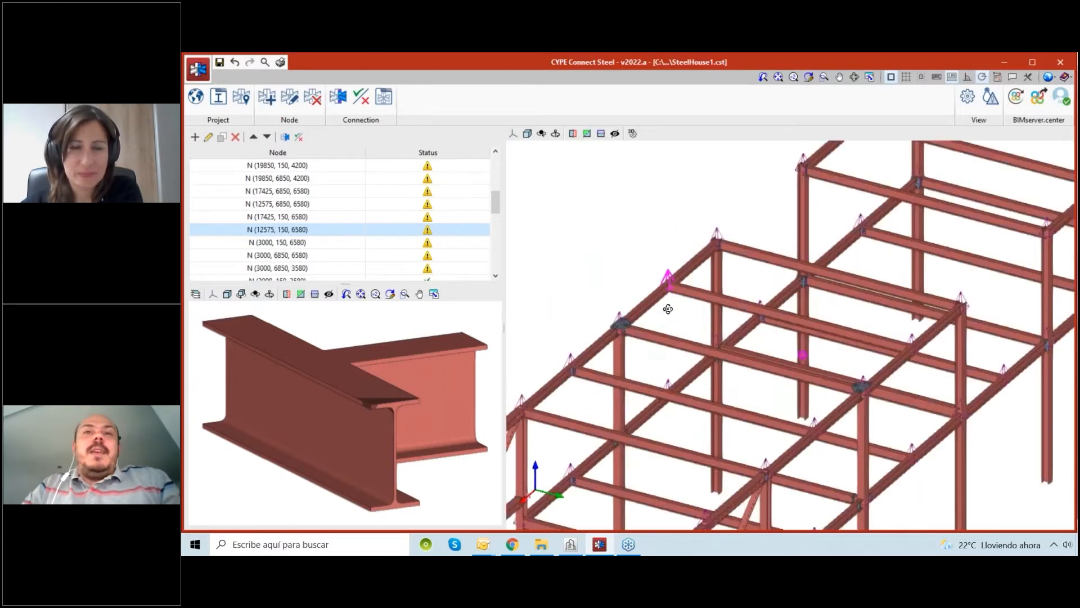
pyautogui.scroll(5, 668, 309)
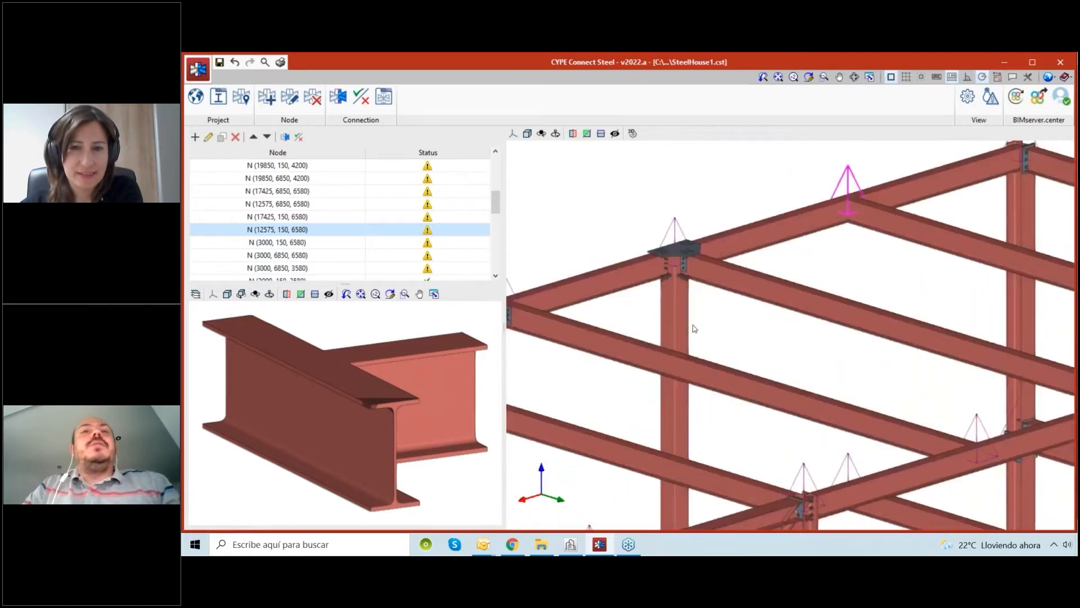
pyautogui.moveTo(696, 299); pyautogui.dragTo(746, 337, button='middle')
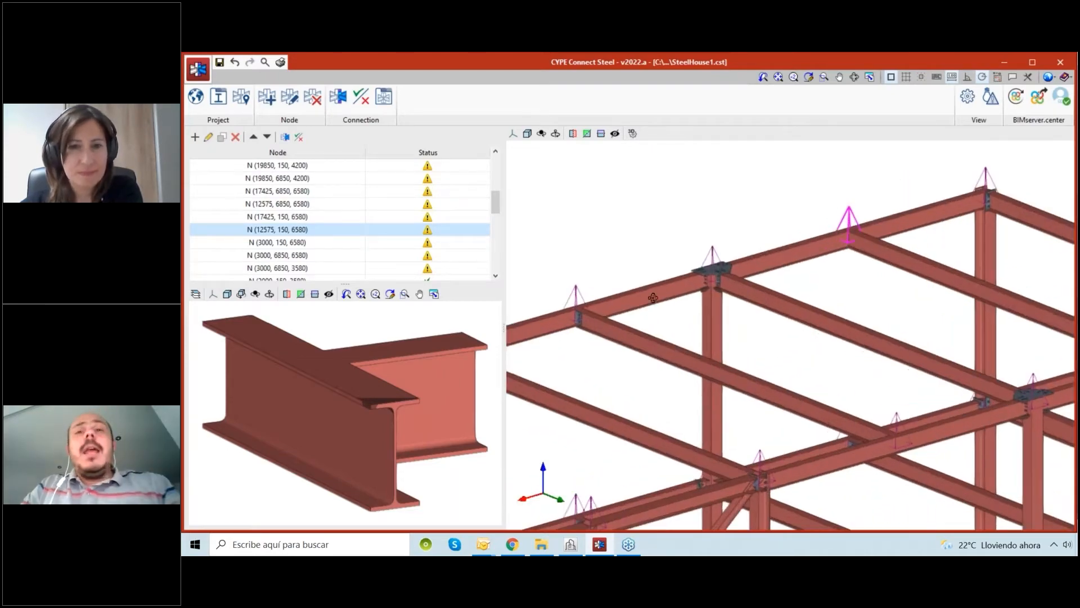
pyautogui.moveTo(652, 297); pyautogui.dragTo(714, 325, button='middle')
pyautogui.scroll(-1, 714, 324)
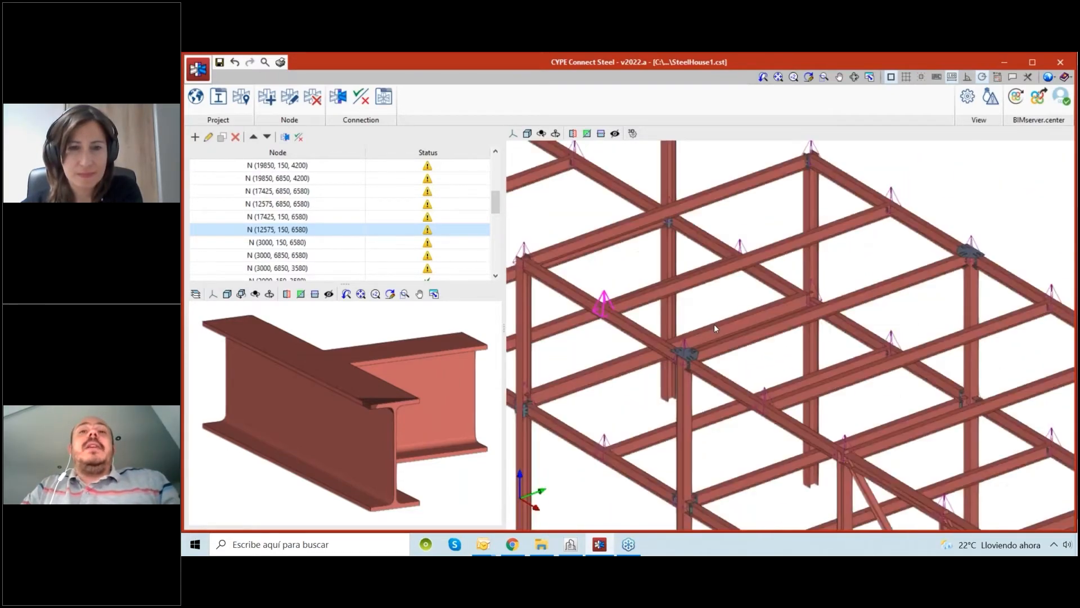
pyautogui.scroll(-2, 656, 367)
# Step: Set the section representation to Axis while keeping the connections drawn
pyautogui.click(965, 103)
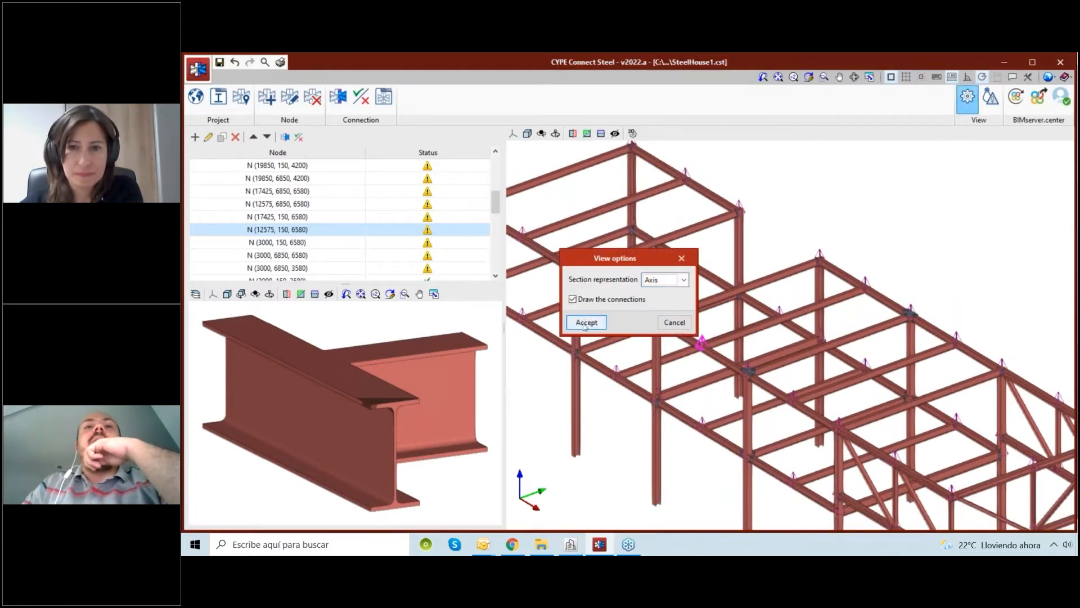
pyautogui.click(584, 324)
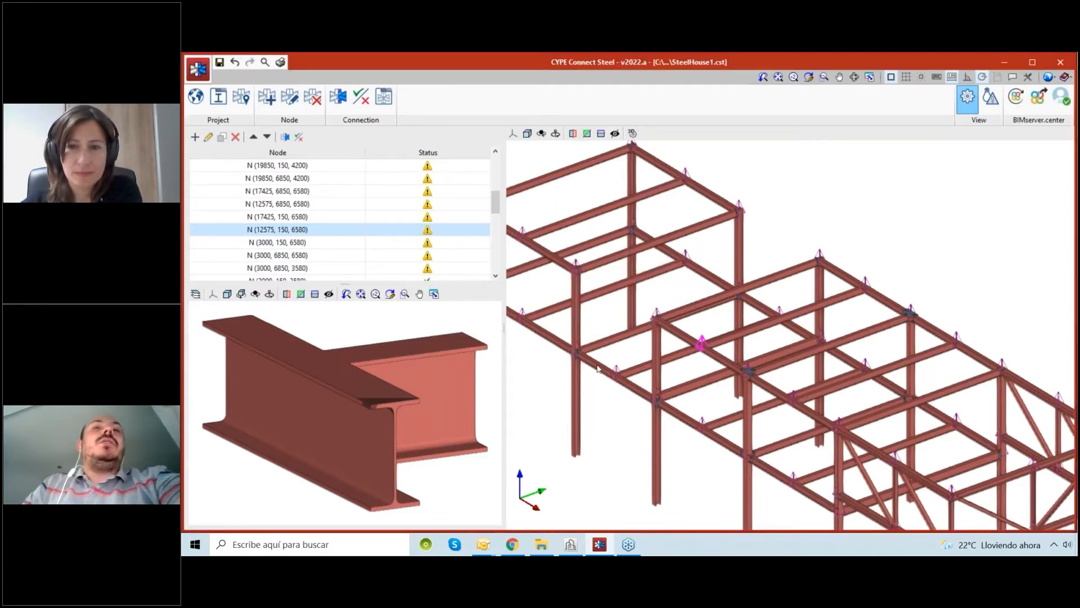
pyautogui.scroll(8, 594, 369)
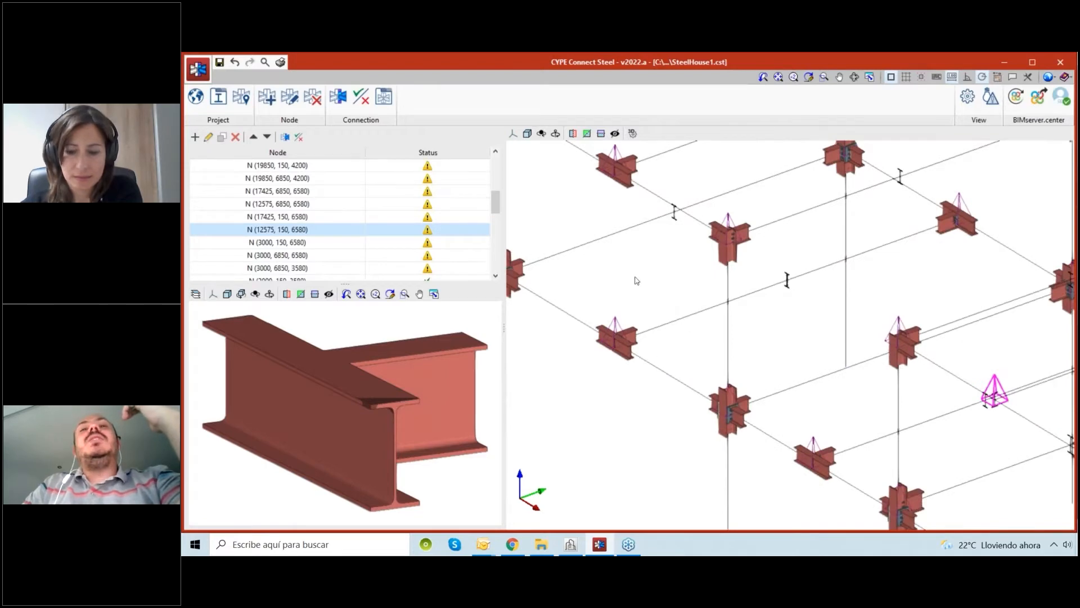
# Step: Delete the beam-to-beam node on the lower edge beam, beside the bolted beam-to-column joint
pyautogui.moveTo(605, 422); pyautogui.dragTo(548, 298, button='middle')
pyautogui.moveTo(741, 451); pyautogui.dragTo(640, 406, button='middle')
pyautogui.scroll(5, 682, 296)
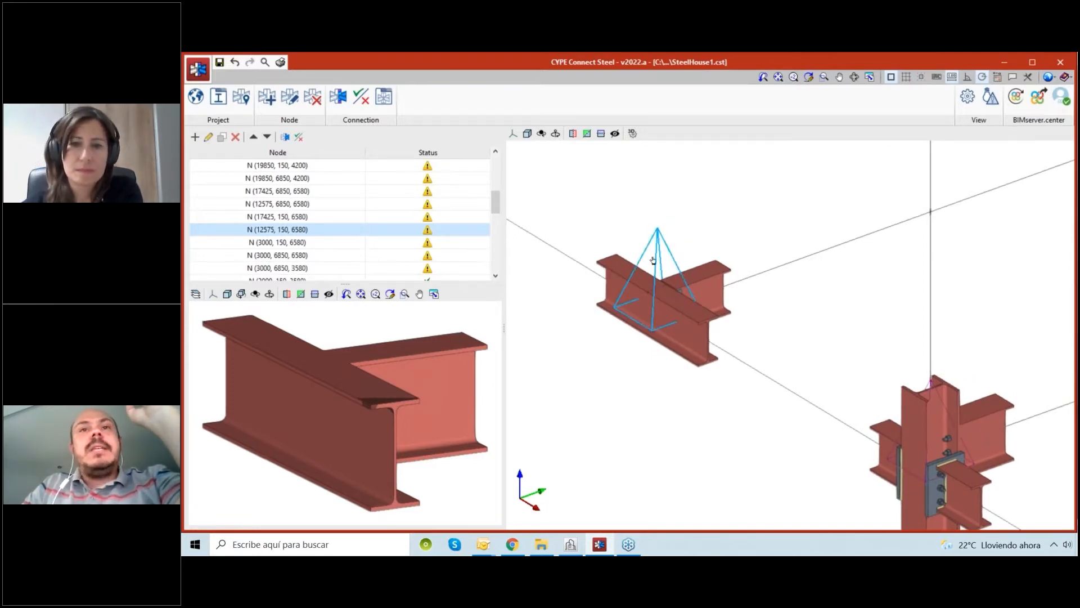
pyautogui.scroll(-1, 657, 289)
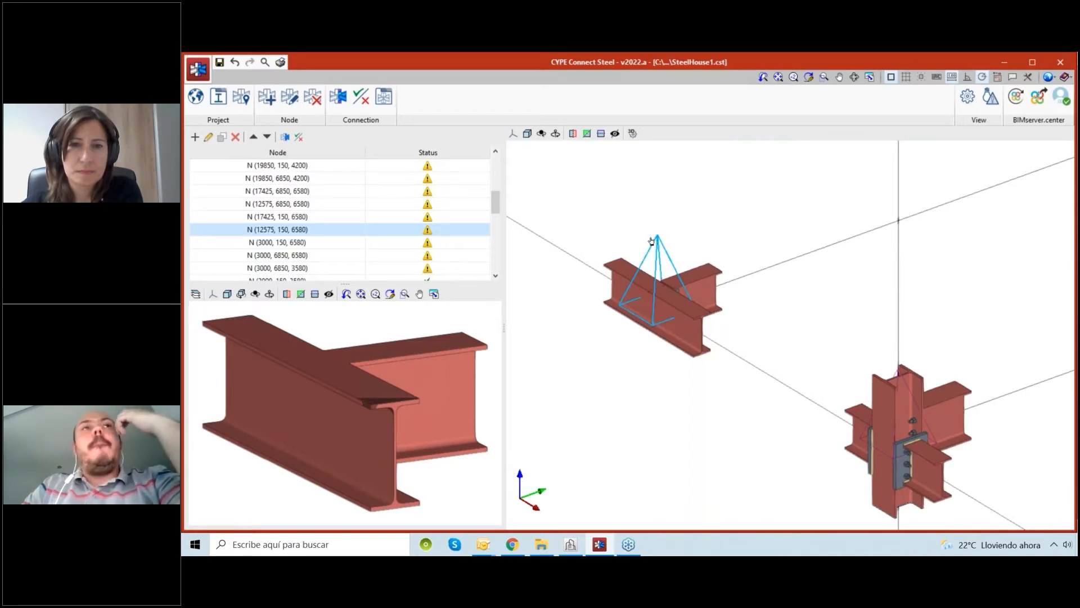
pyautogui.scroll(-2, 689, 309)
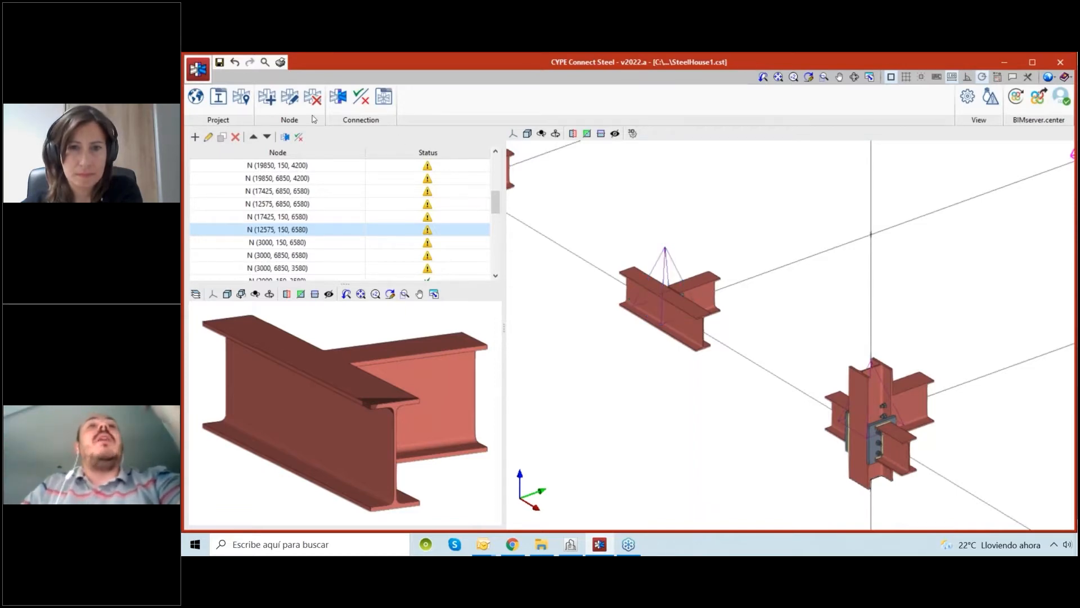
pyautogui.click(313, 97)
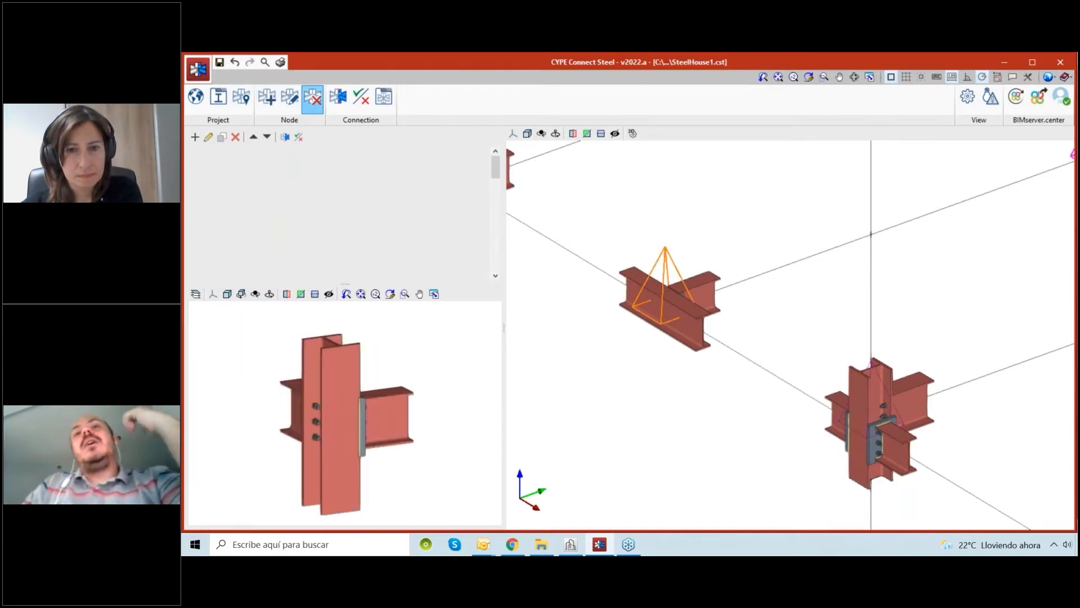
pyautogui.click(665, 308)
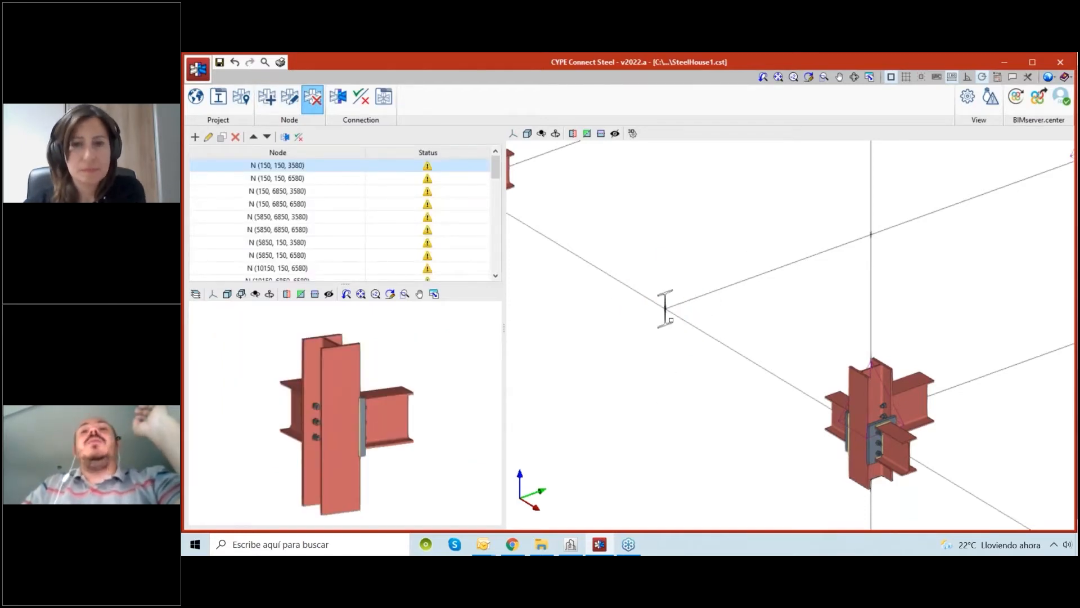
# Step: Add a new node where the secondary beam meets the lower edge beam, accepting the proposed reference, sections and layout
pyautogui.moveTo(651, 313); pyautogui.dragTo(631, 309, button='middle')
pyautogui.scroll(-1, 631, 308)
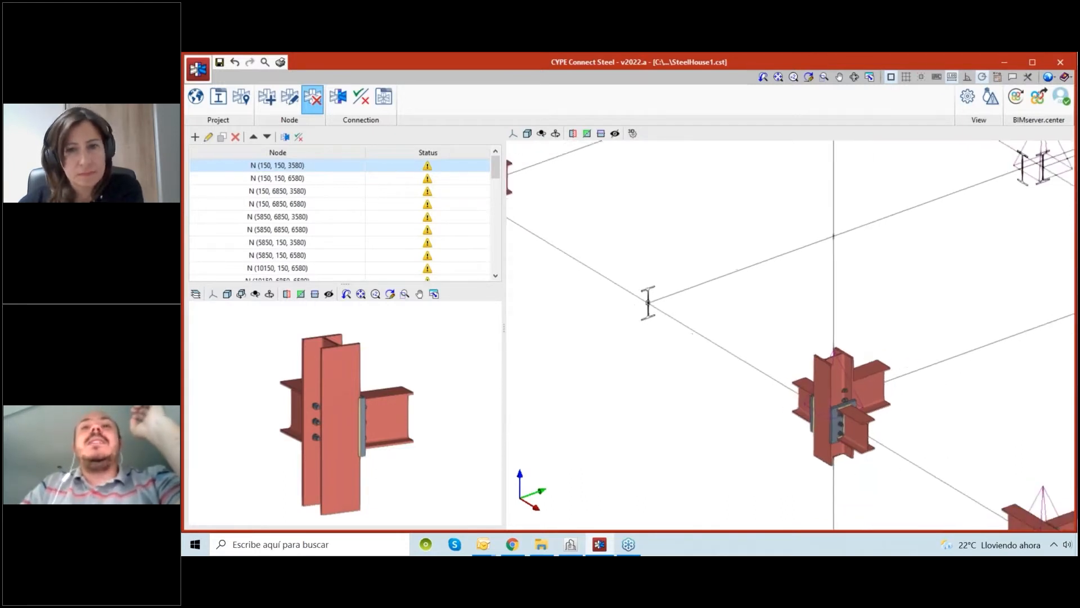
pyautogui.scroll(3, 628, 301)
pyautogui.scroll(-3, 617, 278)
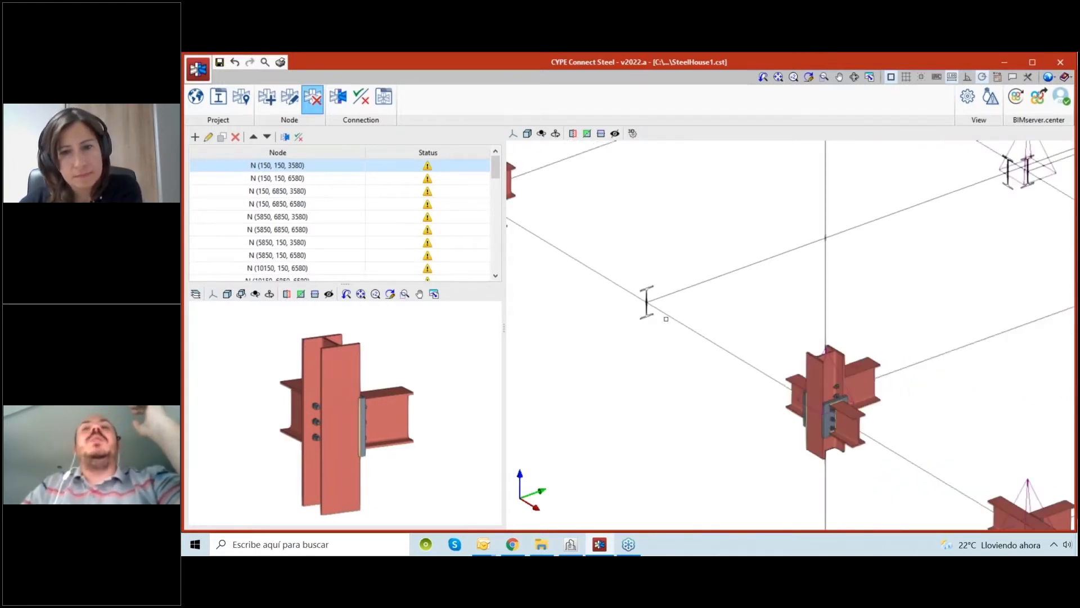
pyautogui.moveTo(667, 319); pyautogui.dragTo(691, 324, button='middle')
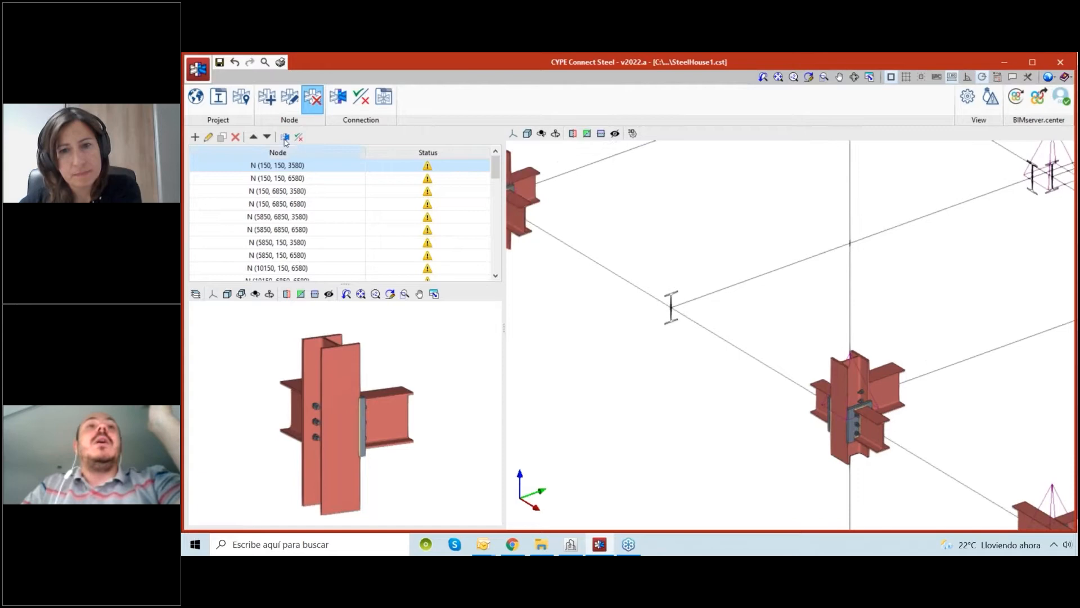
pyautogui.click(270, 107)
pyautogui.scroll(-1, 664, 400)
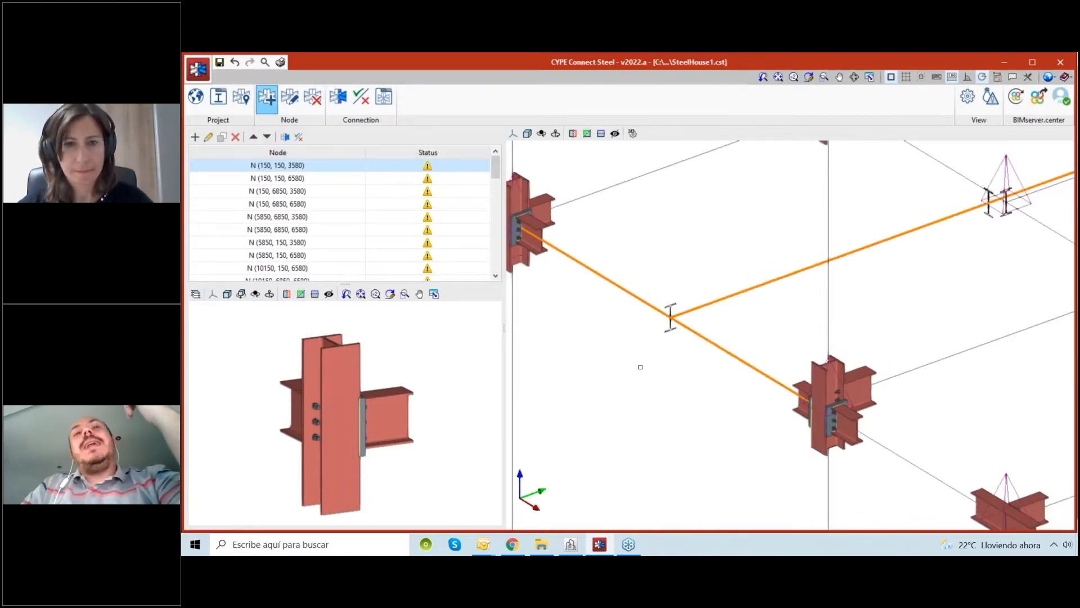
pyautogui.click(670, 317)
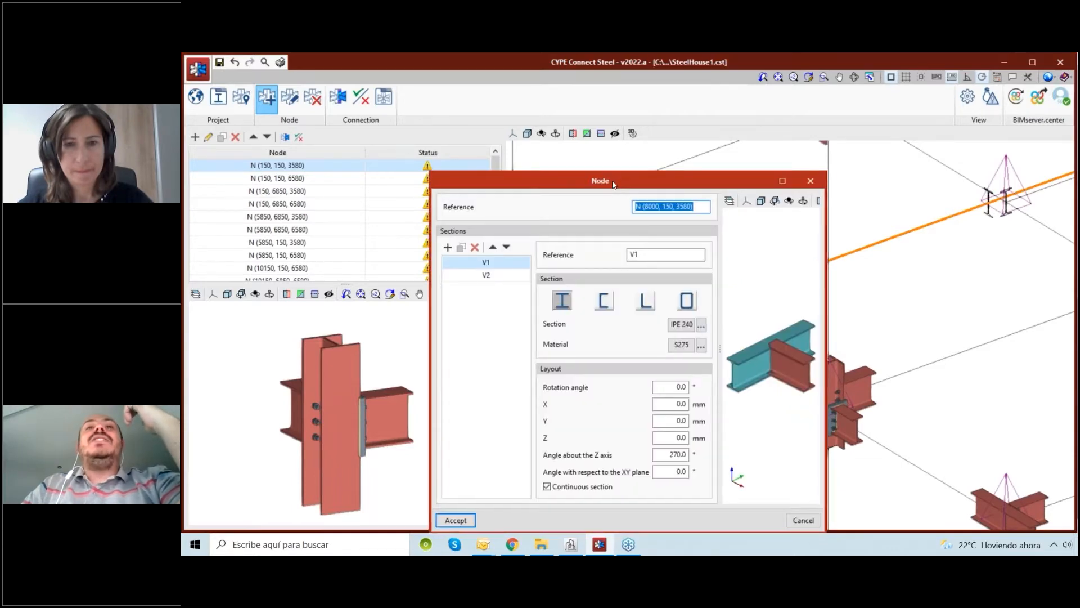
pyautogui.click(414, 421)
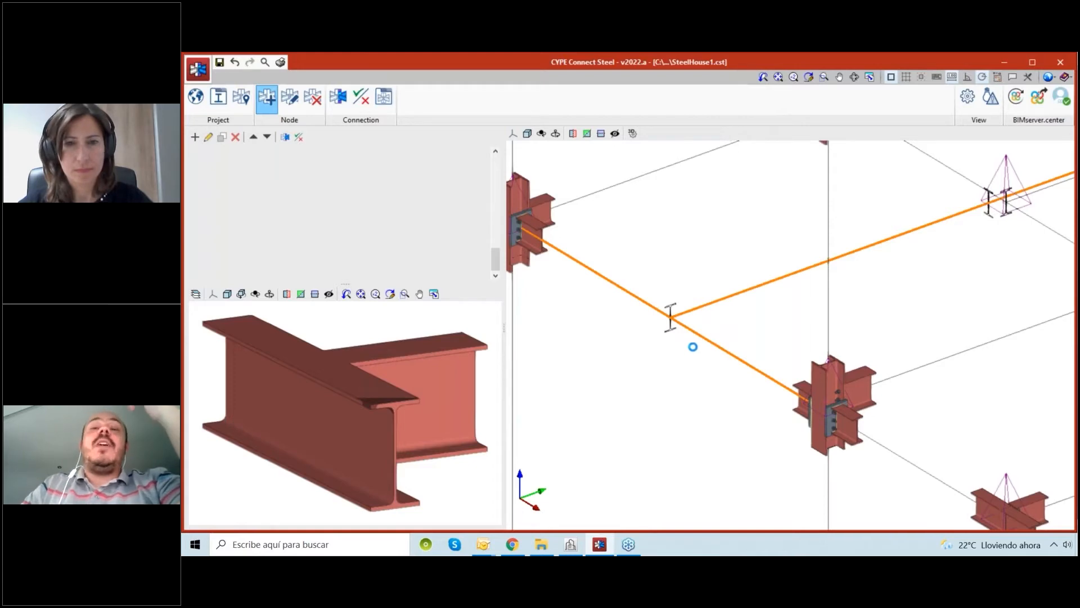
pyautogui.click(689, 304)
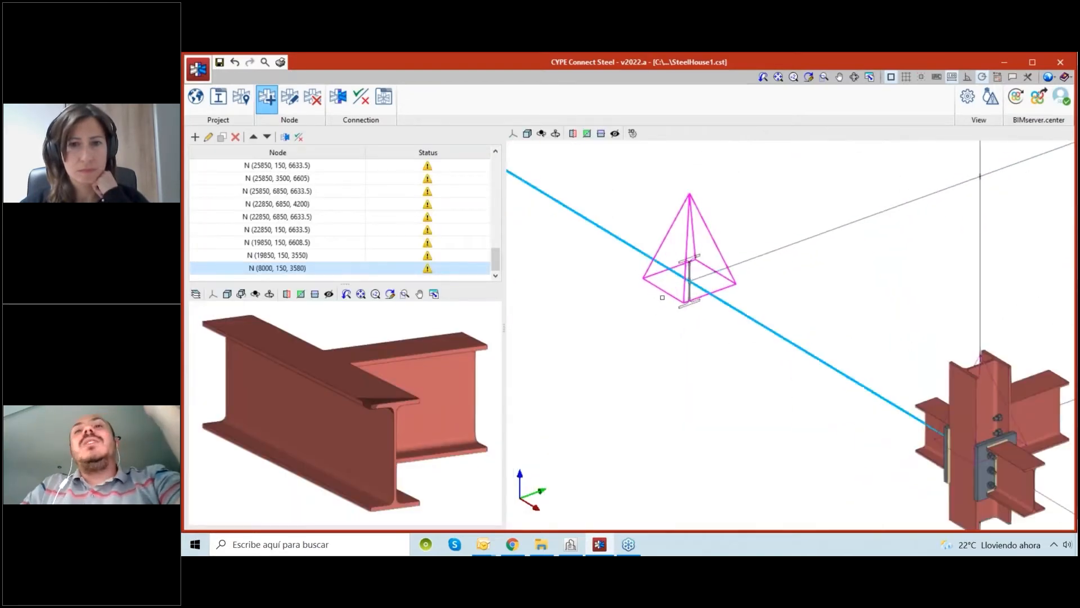
pyautogui.scroll(-8, 713, 278)
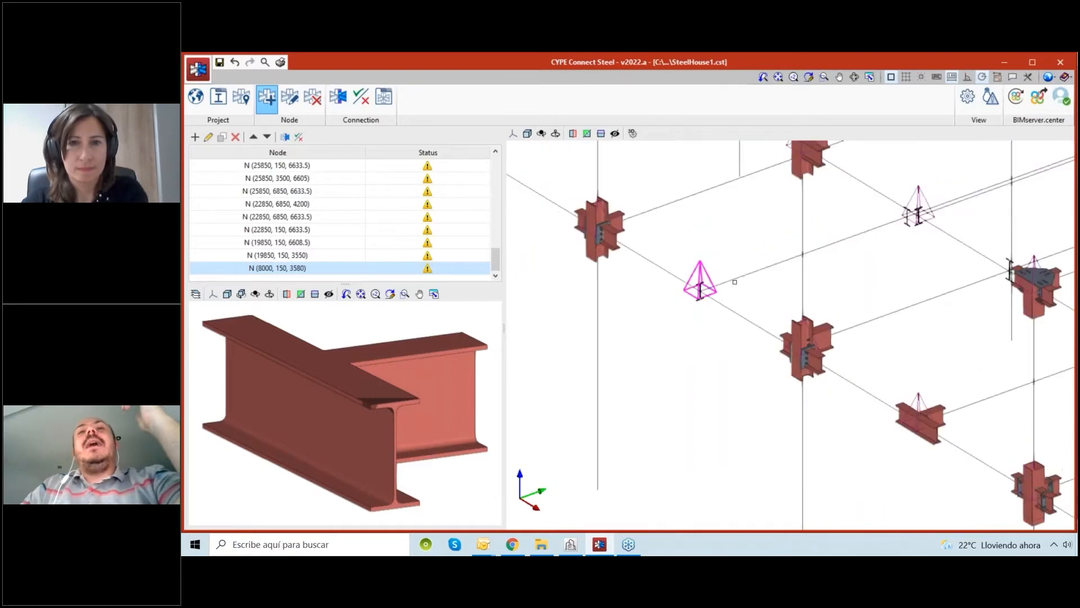
pyautogui.scroll(-6, 714, 314)
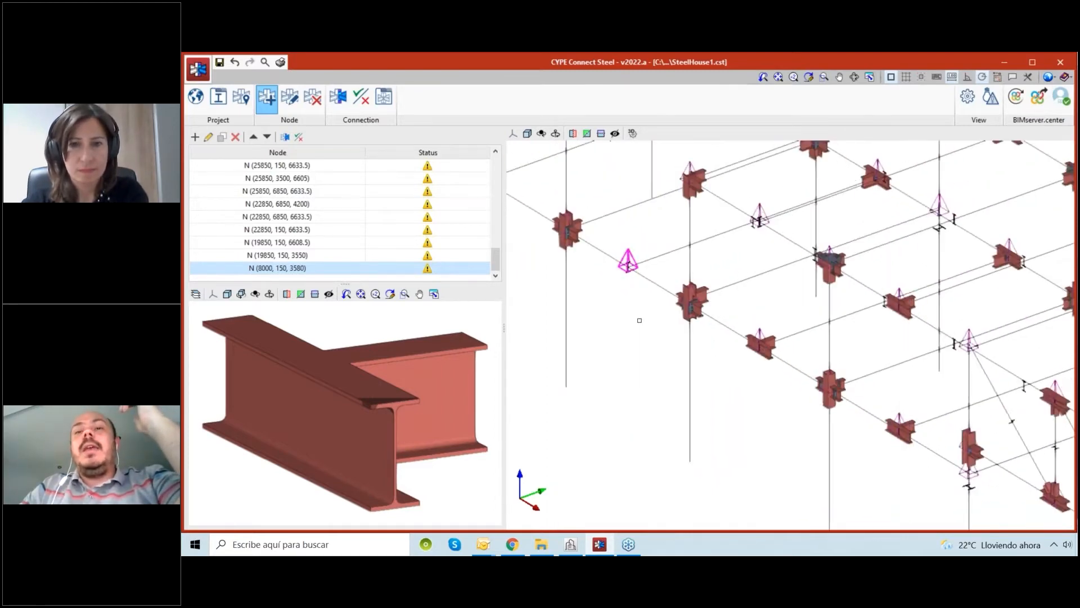
pyautogui.scroll(-2, 639, 320)
pyautogui.moveTo(690, 368); pyautogui.dragTo(627, 338, button='middle')
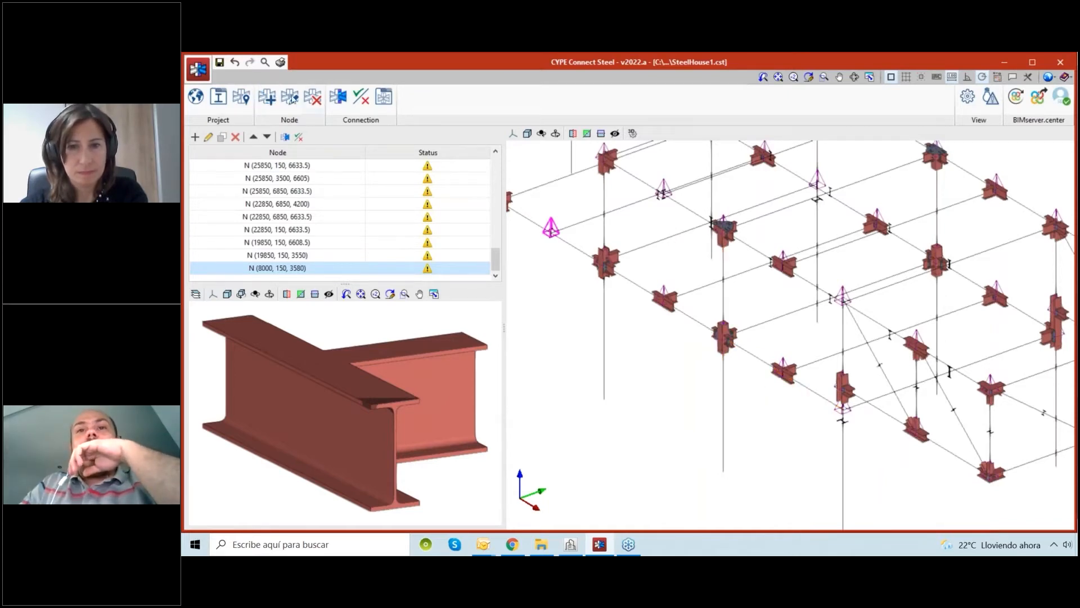
pyautogui.moveTo(761, 384); pyautogui.dragTo(698, 308)
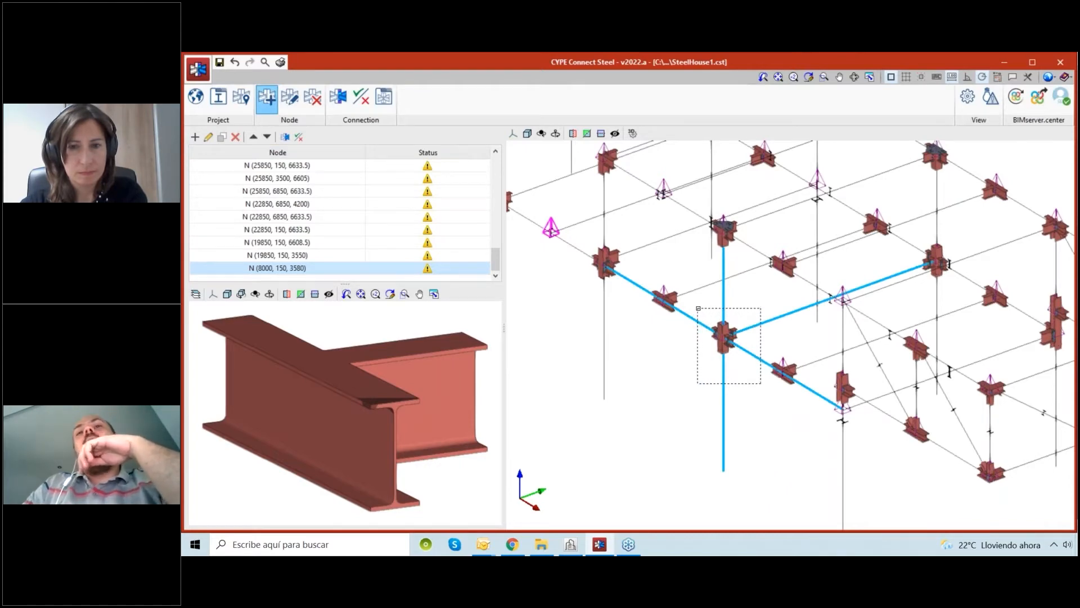
pyautogui.moveTo(698, 308); pyautogui.dragTo(744, 376)
pyautogui.scroll(5, 719, 336)
pyautogui.click(769, 361)
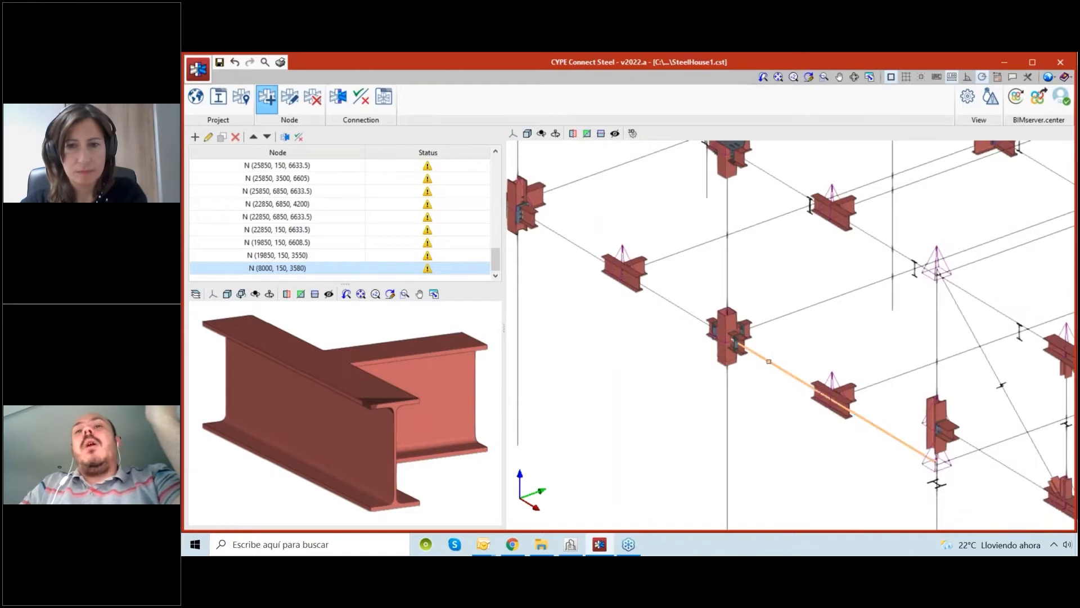
pyautogui.click(670, 302)
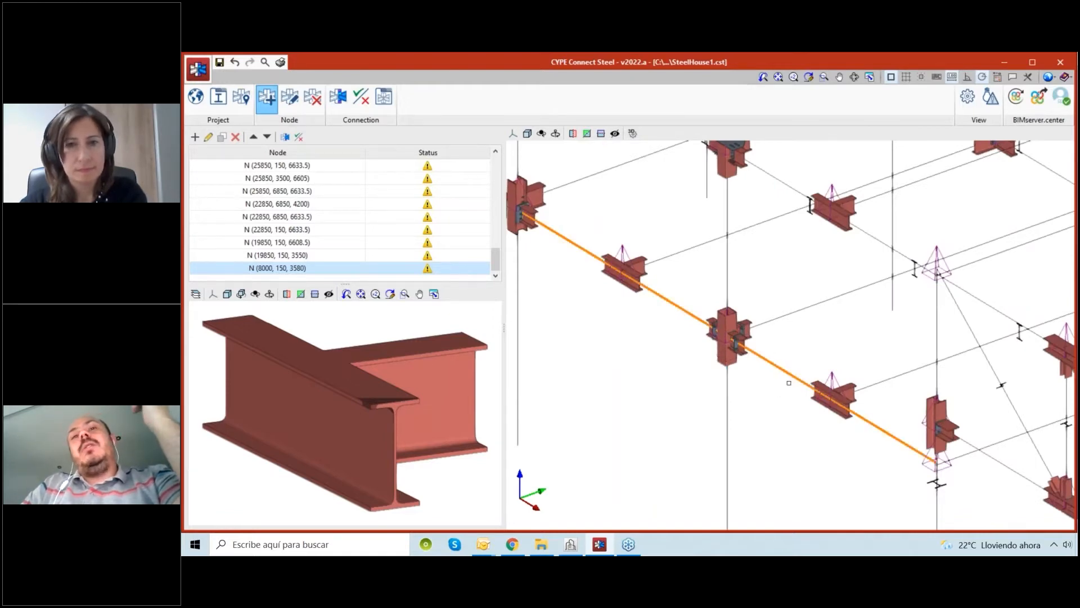
pyautogui.rightClick(764, 425)
pyautogui.rightClick(730, 404)
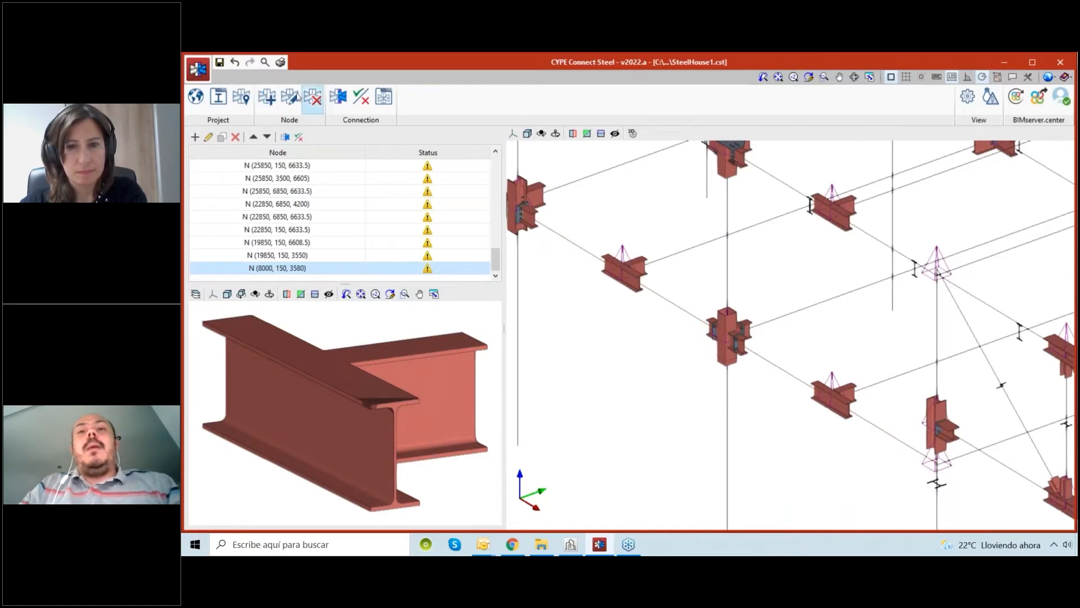
# Step: Start a new node and select the column, the transverse beam and the edge beam meeting at the middle joint
pyautogui.click(269, 101)
pyautogui.click(728, 410)
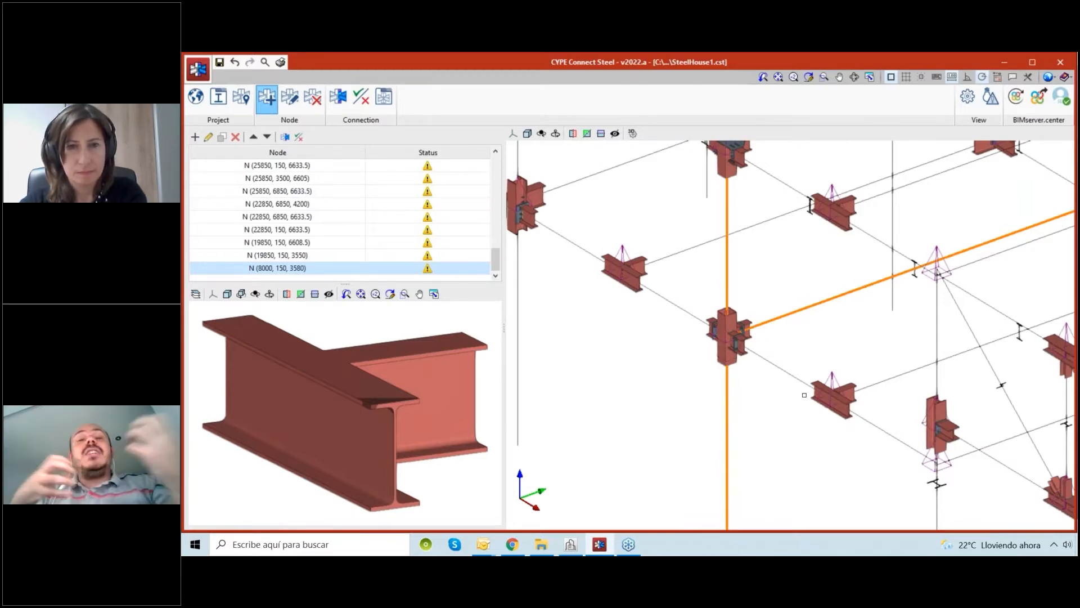
pyautogui.click(785, 372)
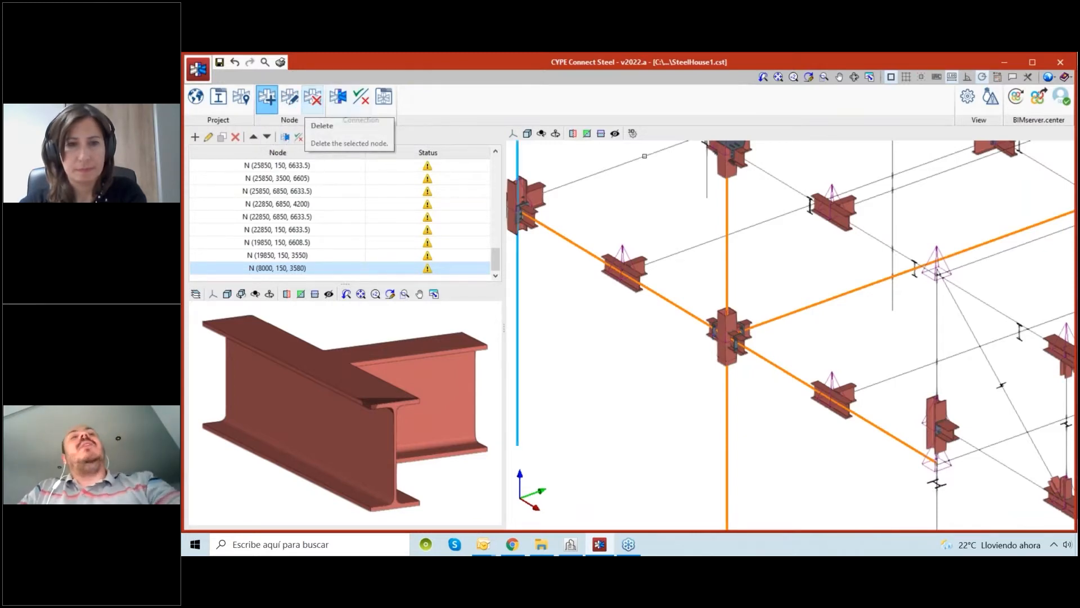
# Step: Look through the node list for checked connections and select node N (8000, 6850, 3580)
pyautogui.scroll(-1, 759, 259)
pyautogui.scroll(-1, 759, 258)
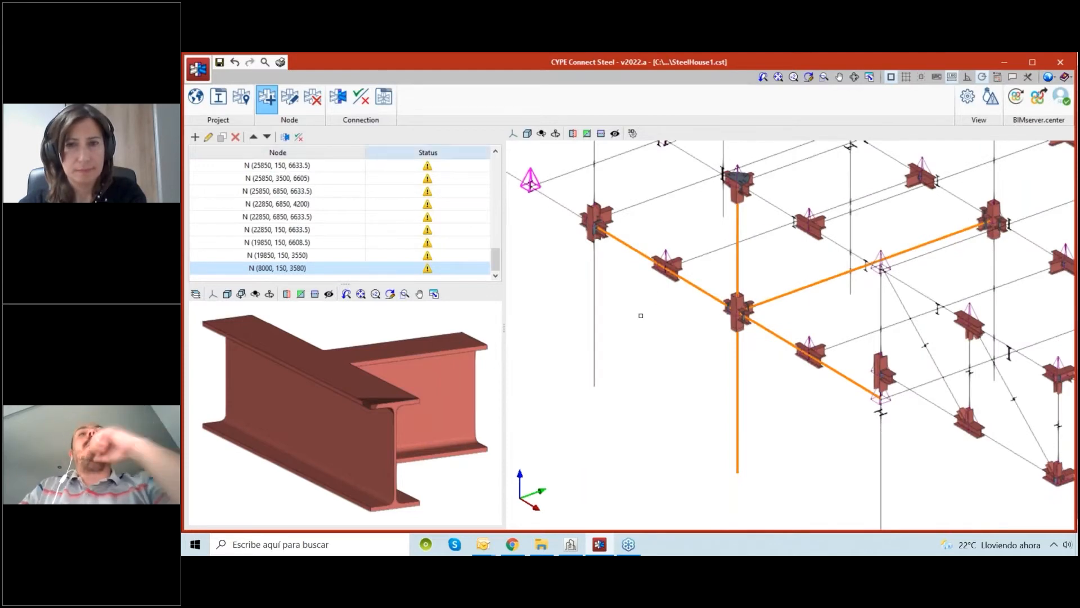
pyautogui.scroll(-1, 641, 315)
pyautogui.moveTo(641, 316); pyautogui.dragTo(655, 321, button='middle')
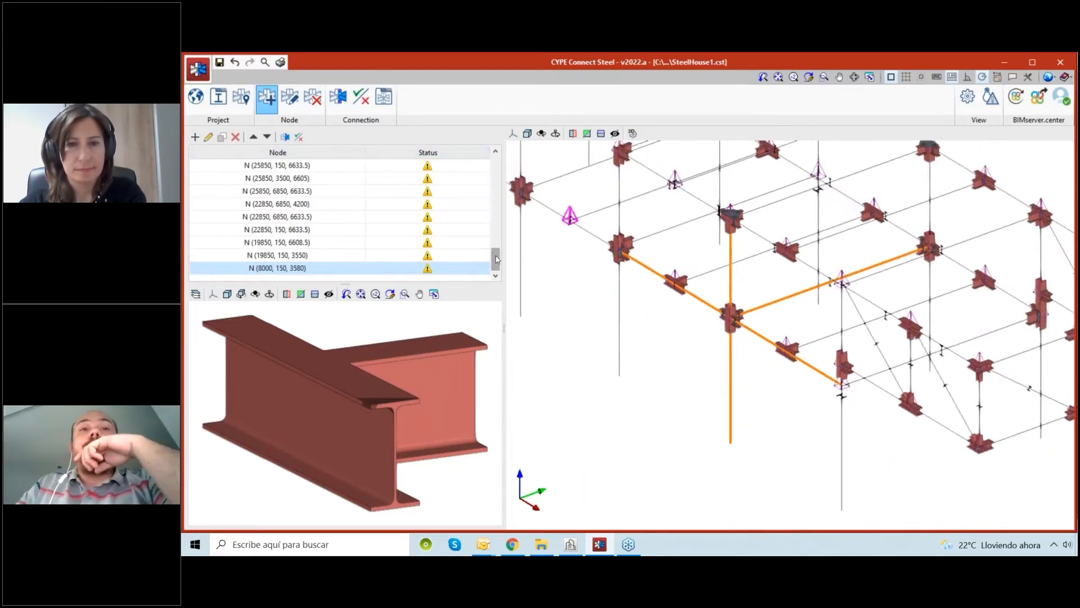
pyautogui.scroll(-2, 618, 346)
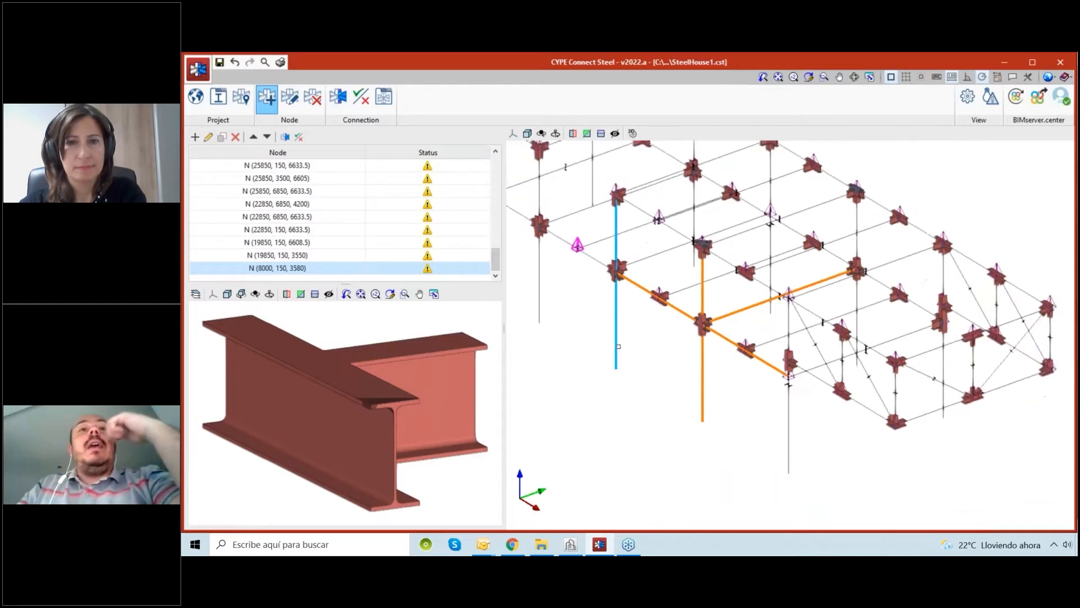
pyautogui.moveTo(643, 345); pyautogui.dragTo(667, 354, button='middle')
pyautogui.moveTo(495, 260); pyautogui.dragTo(496, 158)
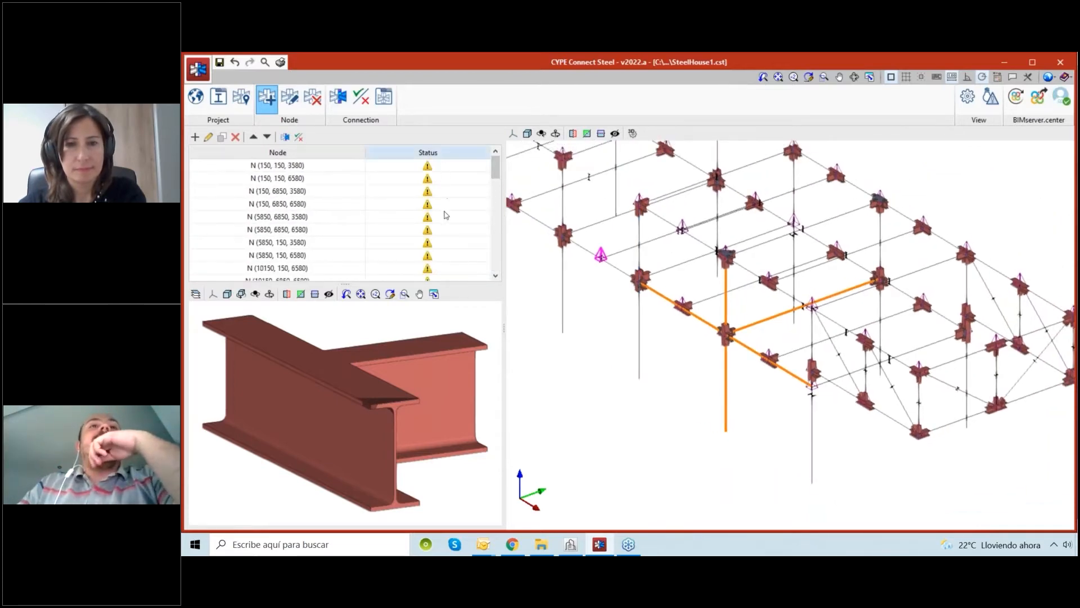
pyautogui.scroll(-5, 329, 226)
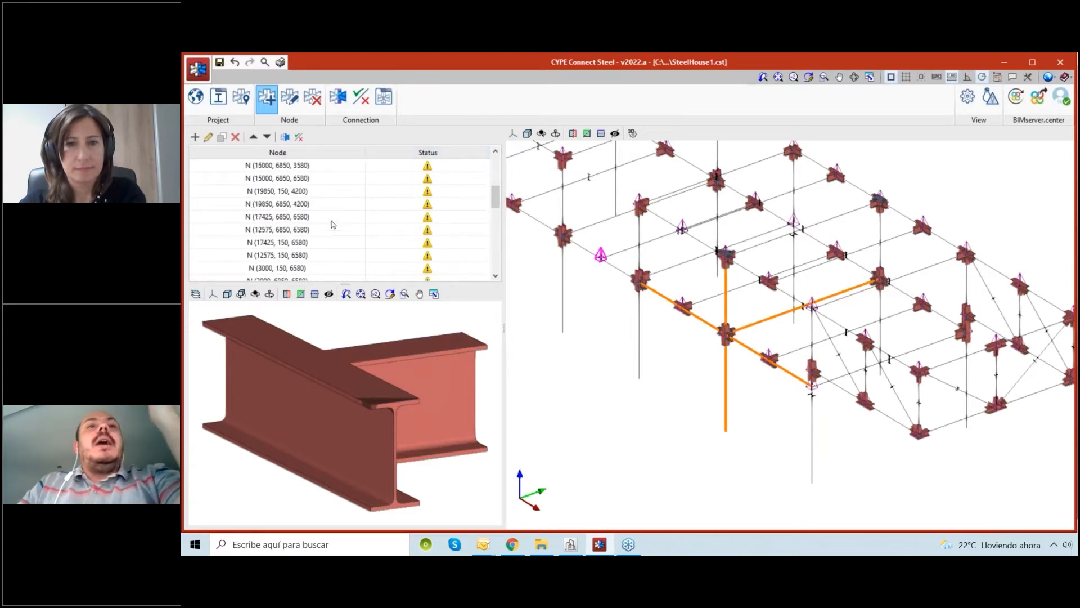
pyautogui.scroll(-2, 323, 227)
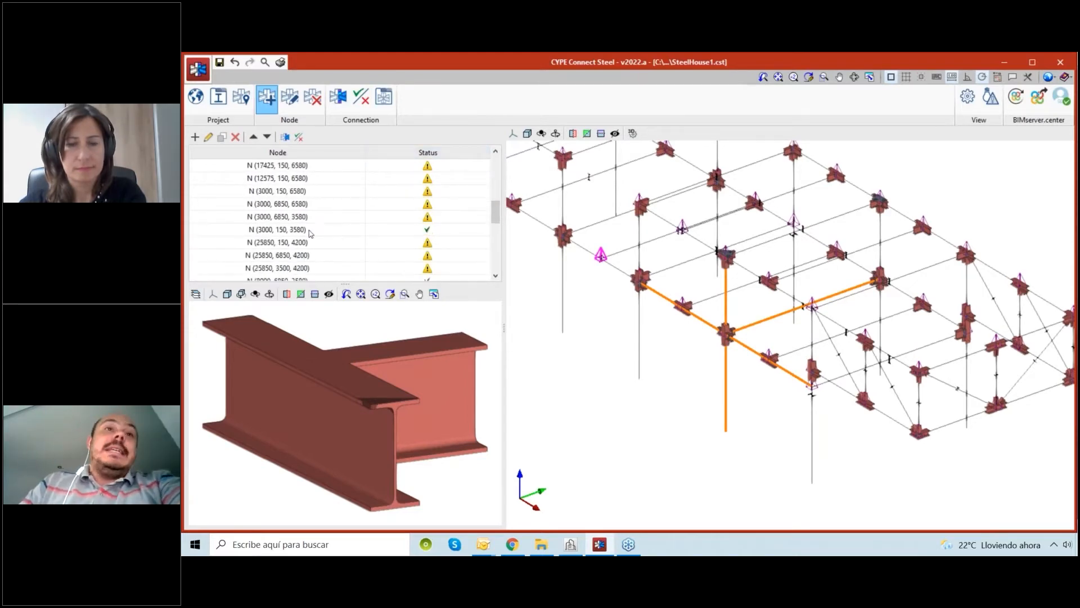
pyautogui.scroll(-1, 332, 231)
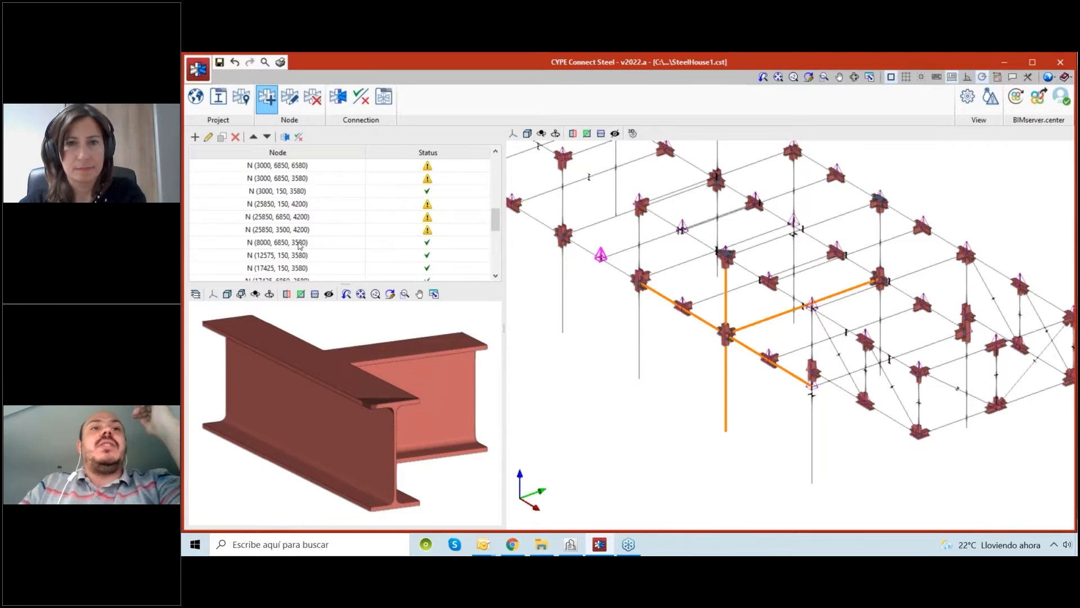
pyautogui.click(421, 240)
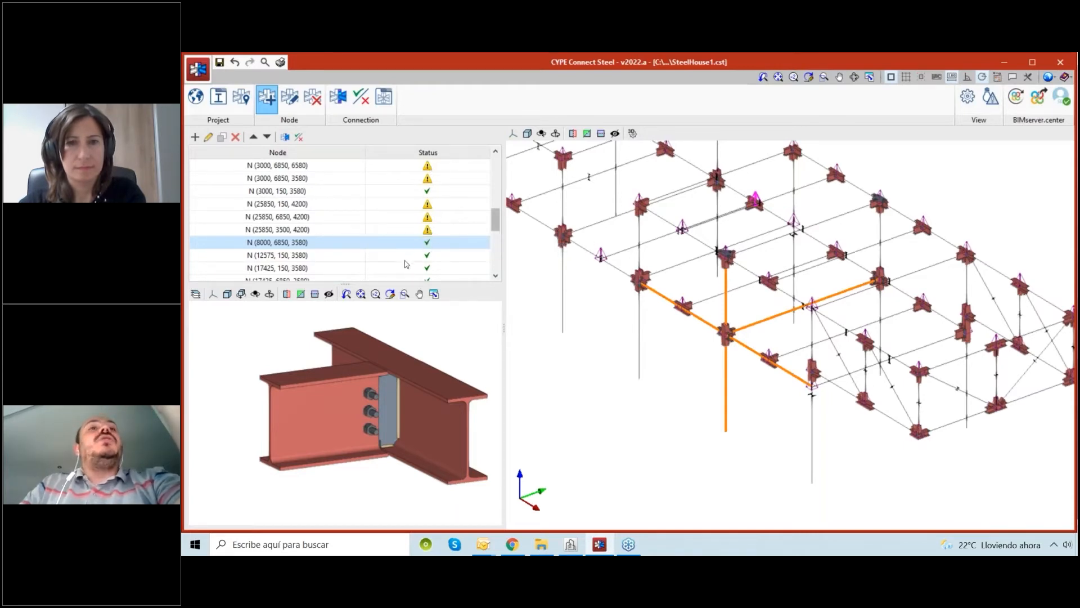
# Step: Try to sort the node list by status
pyautogui.rightClick(450, 153)
pyautogui.click(461, 157)
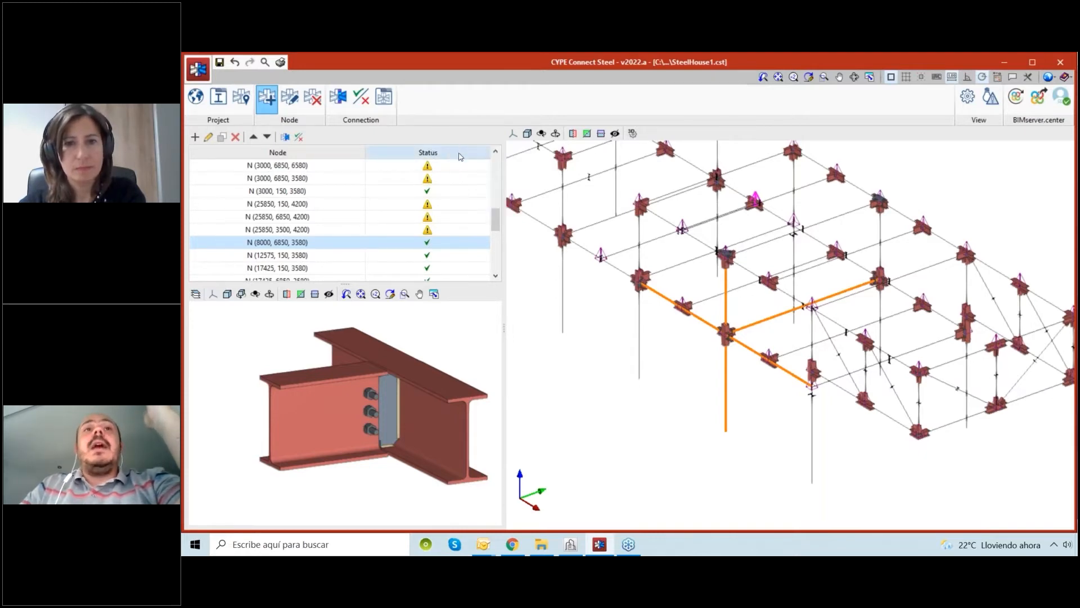
pyautogui.click(426, 152)
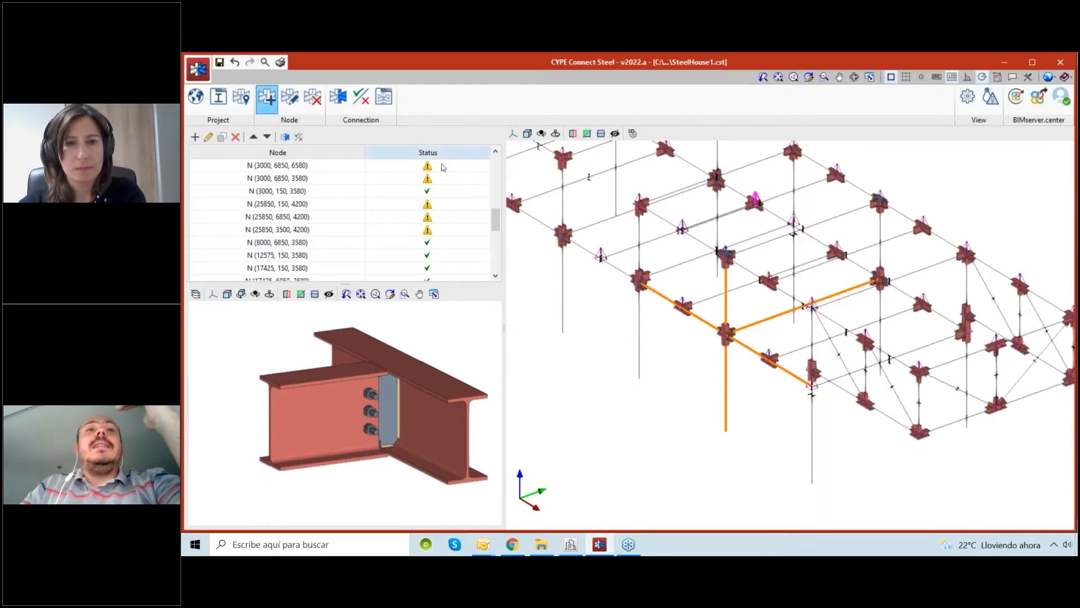
# Step: Rename the node N (3000, 6850, 6580) as N1
pyautogui.click(319, 169)
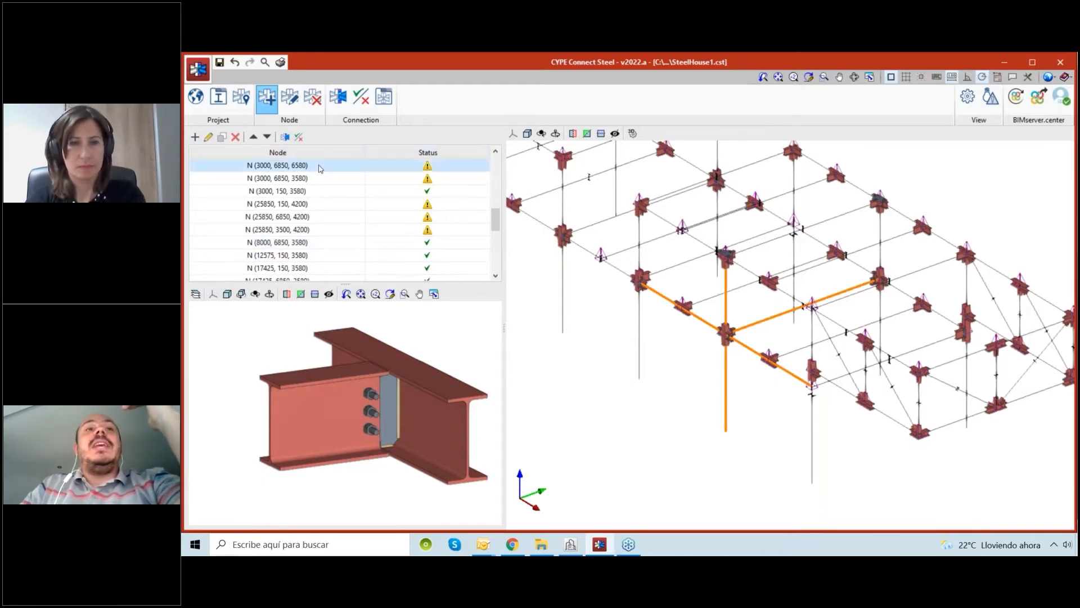
pyautogui.doubleClick(320, 170)
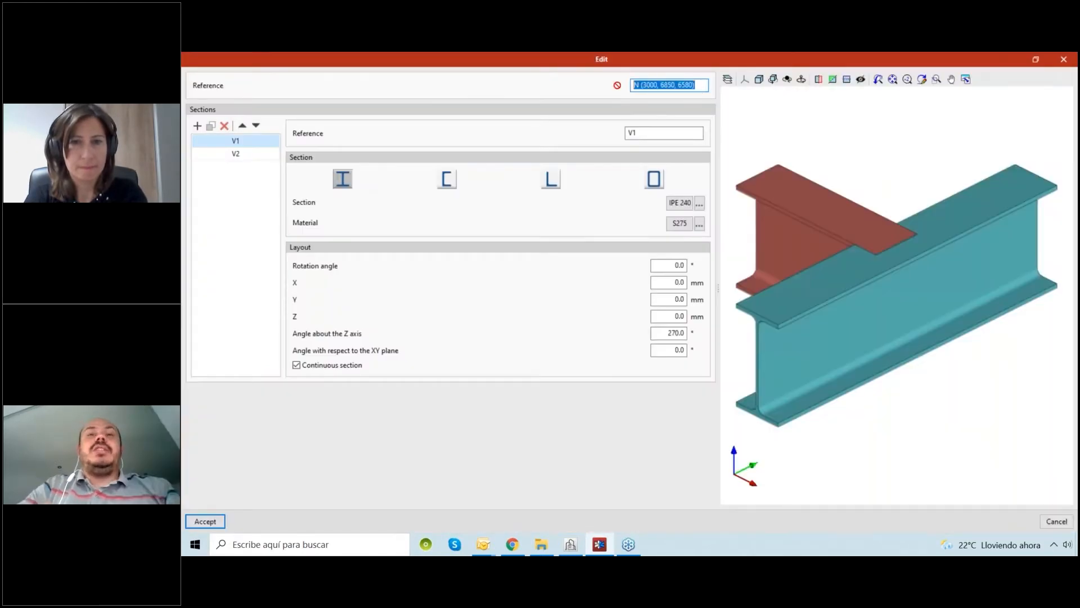
pyautogui.write('N1')
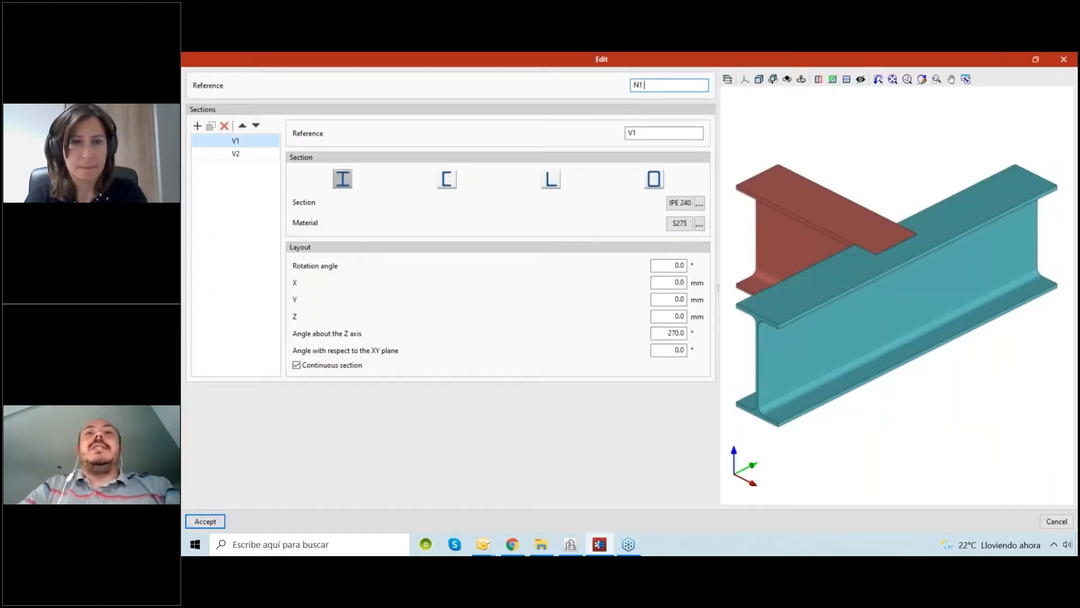
pyautogui.click(206, 522)
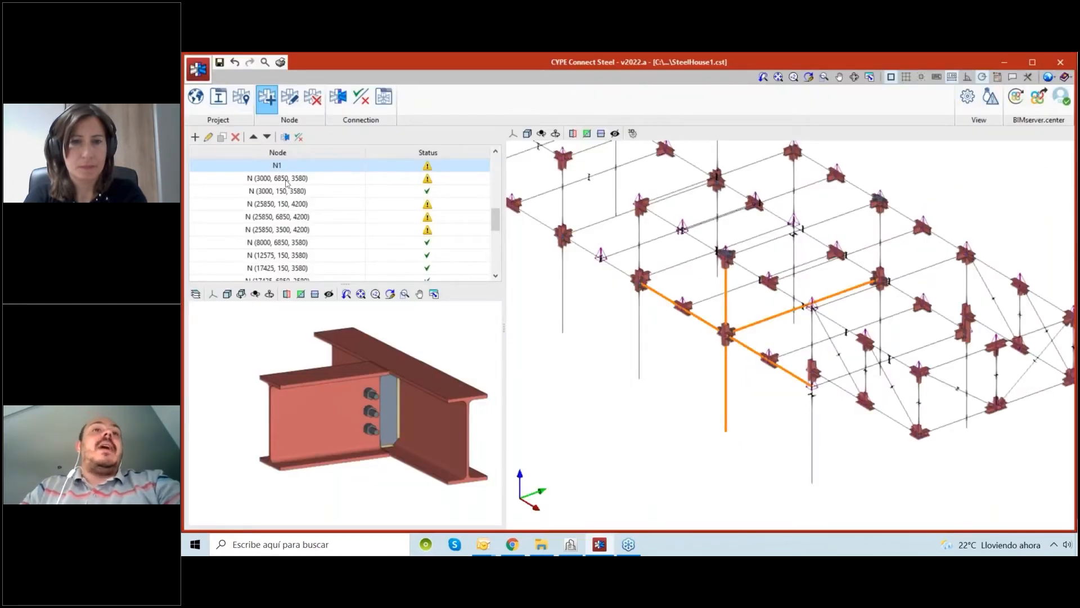
# Step: Enlarge the node list, show the check status symbols in the model and examine them on the frame's end joints
pyautogui.moveTo(345, 283); pyautogui.dragTo(345, 331)
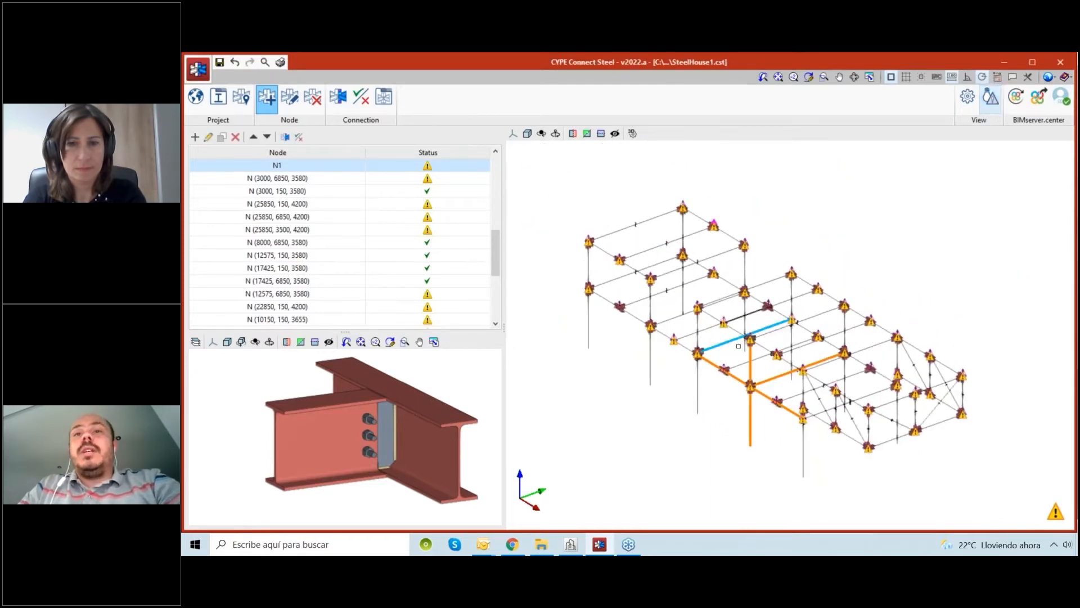
pyautogui.keyDown('shift'); pyautogui.moveTo(872, 419); pyautogui.dragTo(698, 383, button='middle'); pyautogui.keyUp('shift')
pyautogui.scroll(-3, 897, 427)
pyautogui.scroll(5, 850, 430)
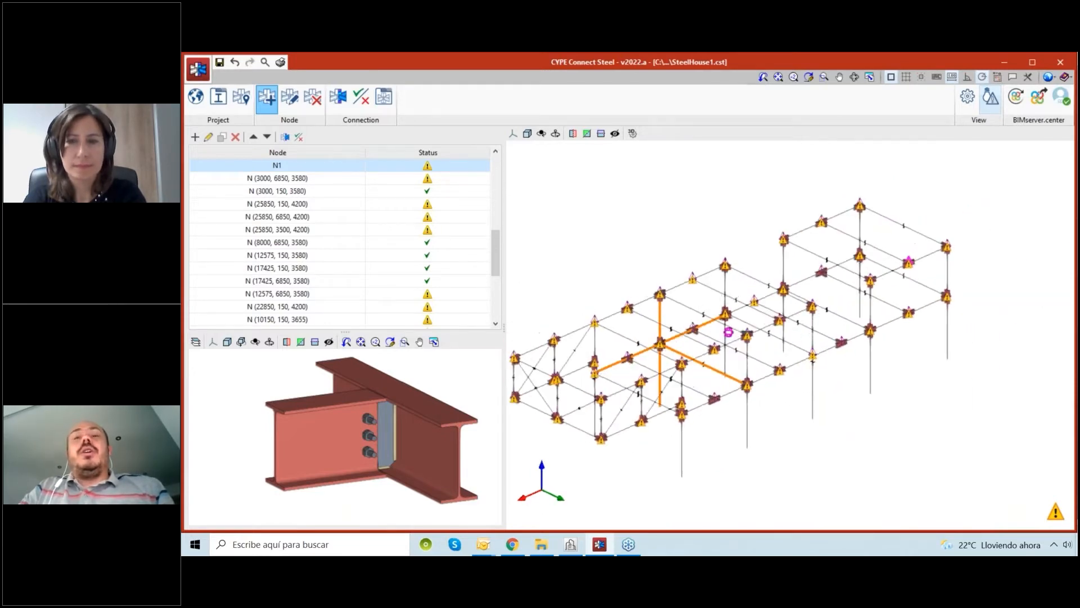
pyautogui.moveTo(859, 420); pyautogui.dragTo(879, 412, button='middle')
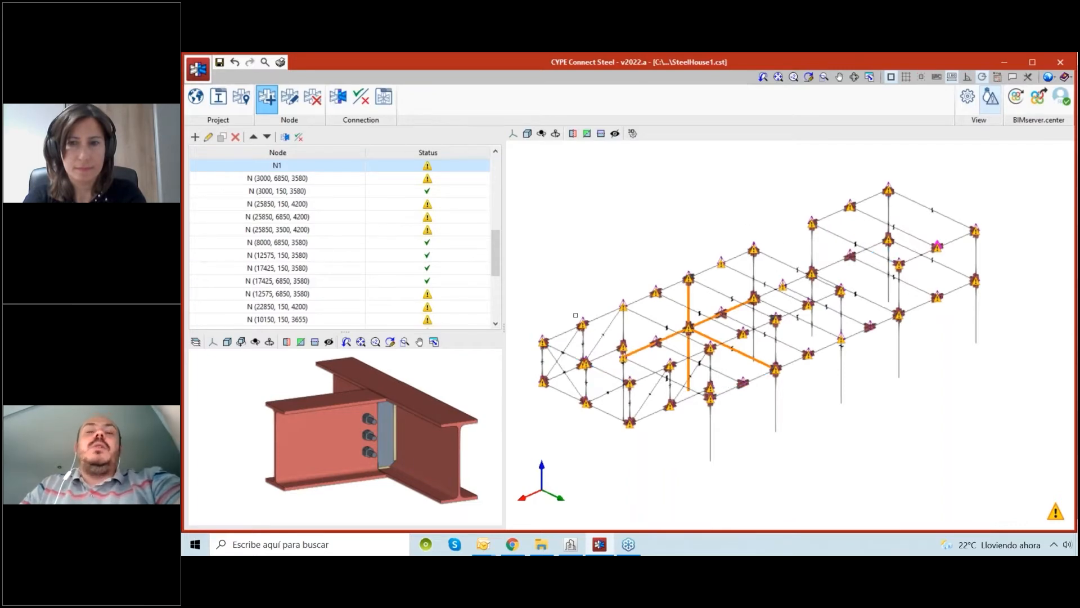
pyautogui.scroll(2, 586, 368)
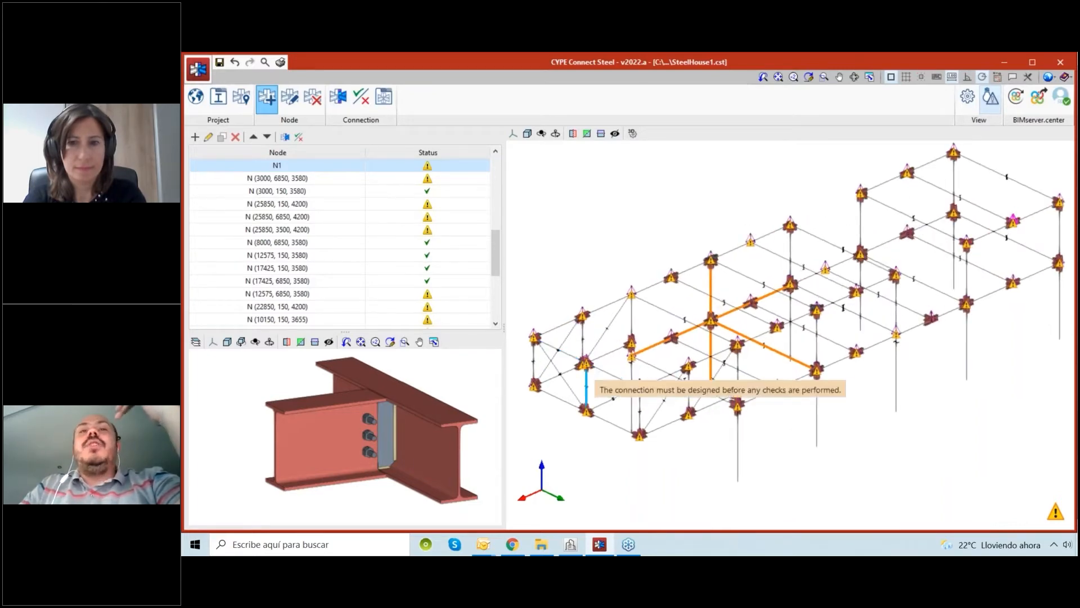
pyautogui.scroll(-1, 543, 347)
pyautogui.scroll(2, 543, 346)
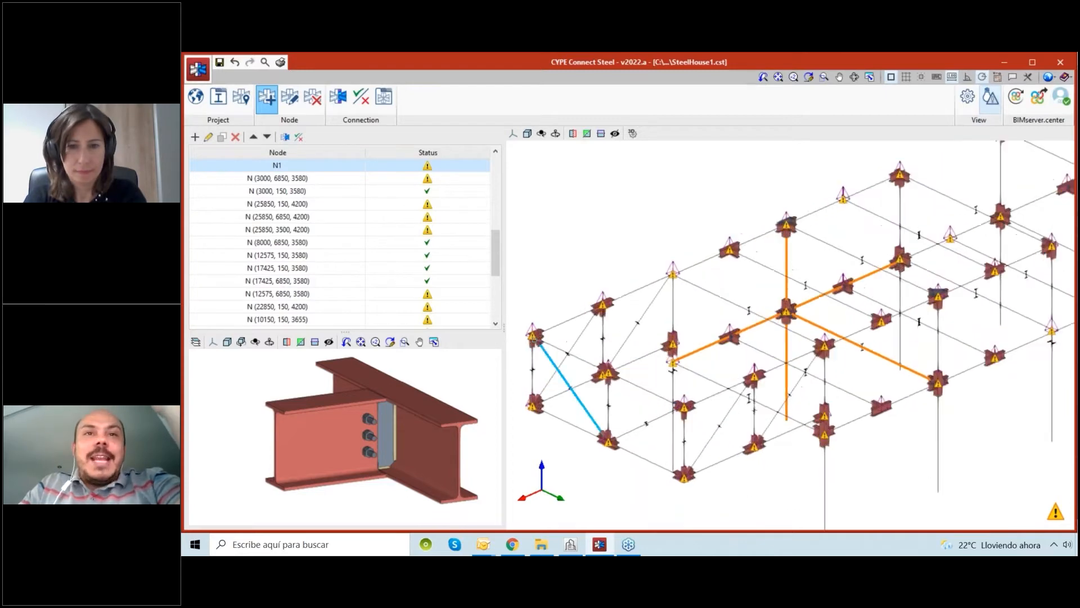
pyautogui.scroll(3, 534, 350)
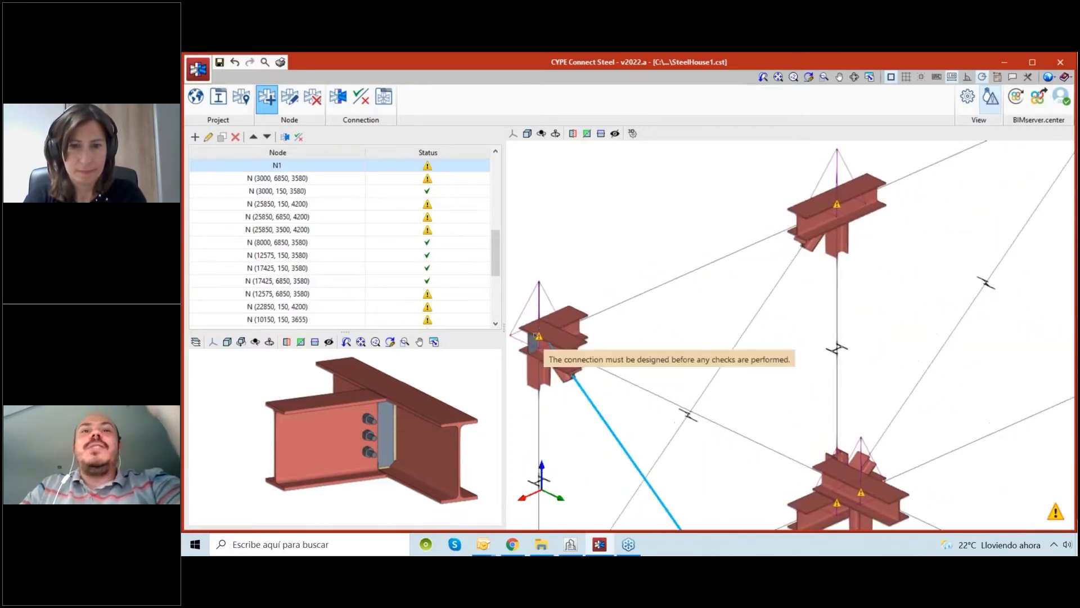
pyautogui.scroll(-6, 536, 338)
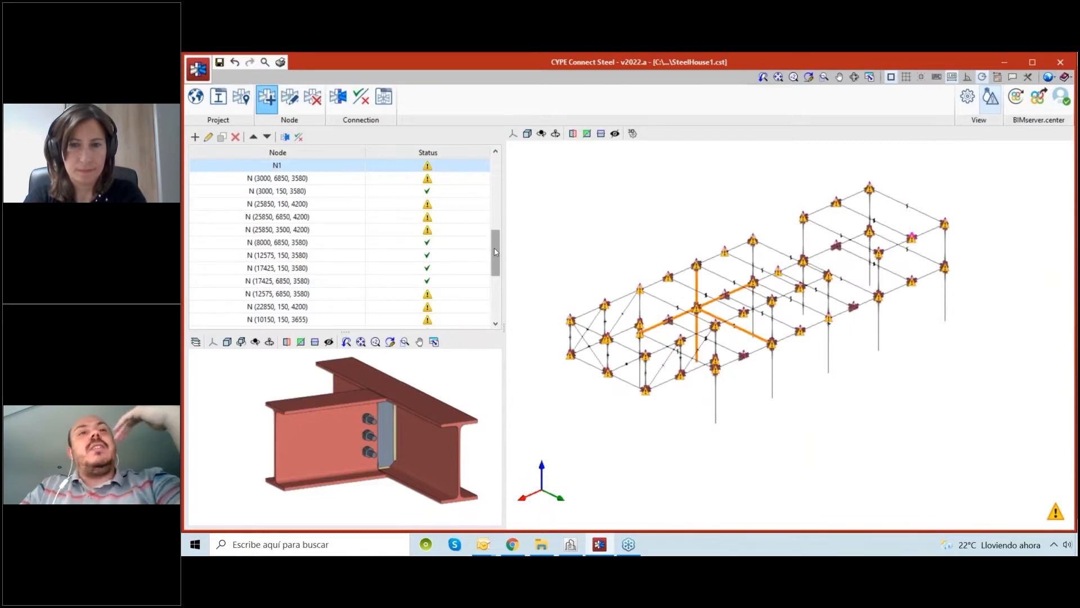
# Step: Examine the remaining node statuses in the list and the status symbols on the opposite side of the frame
pyautogui.moveTo(497, 250); pyautogui.dragTo(512, 276)
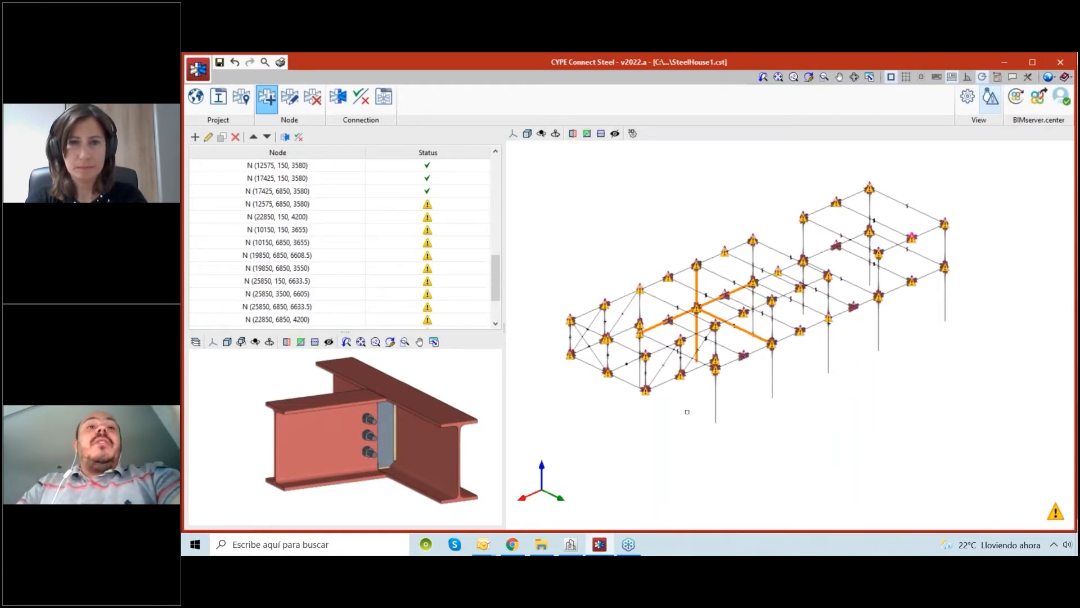
pyautogui.moveTo(687, 411); pyautogui.dragTo(679, 406, button='middle')
pyautogui.moveTo(369, 292); pyautogui.dragTo(369, 291)
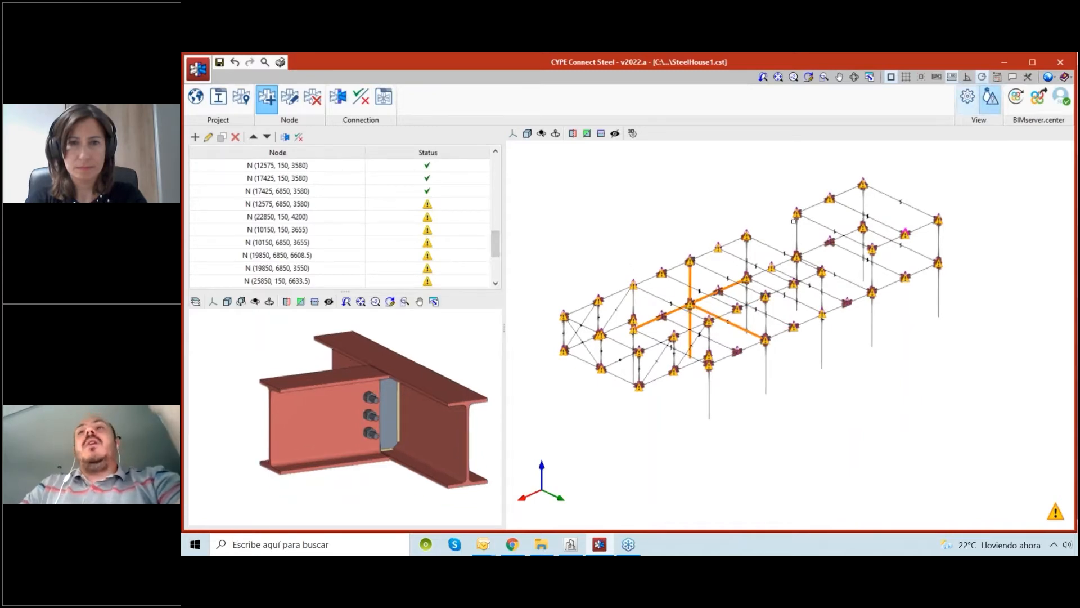
pyautogui.keyDown('shift'); pyautogui.moveTo(683, 413); pyautogui.dragTo(877, 417, button='middle'); pyautogui.keyUp('shift')
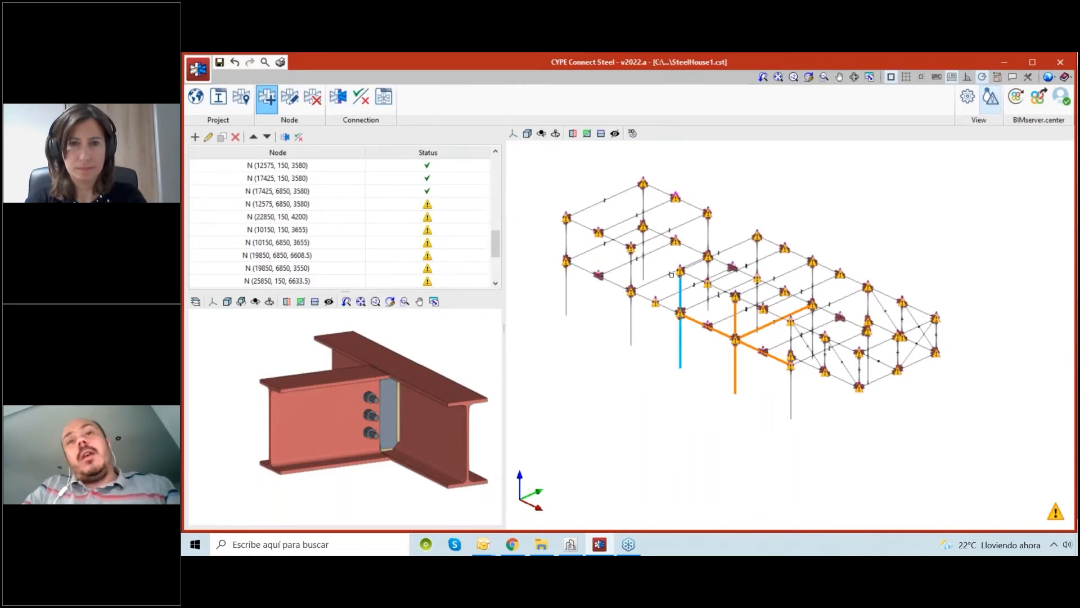
pyautogui.scroll(1, 672, 275)
pyautogui.scroll(5, 672, 274)
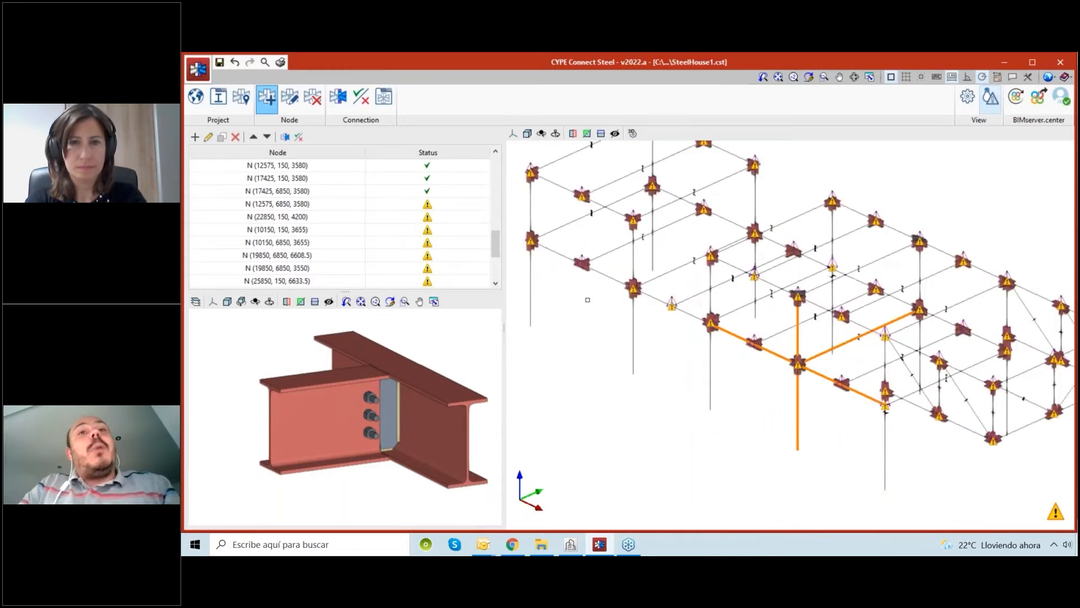
pyautogui.moveTo(344, 274); pyautogui.dragTo(344, 270)
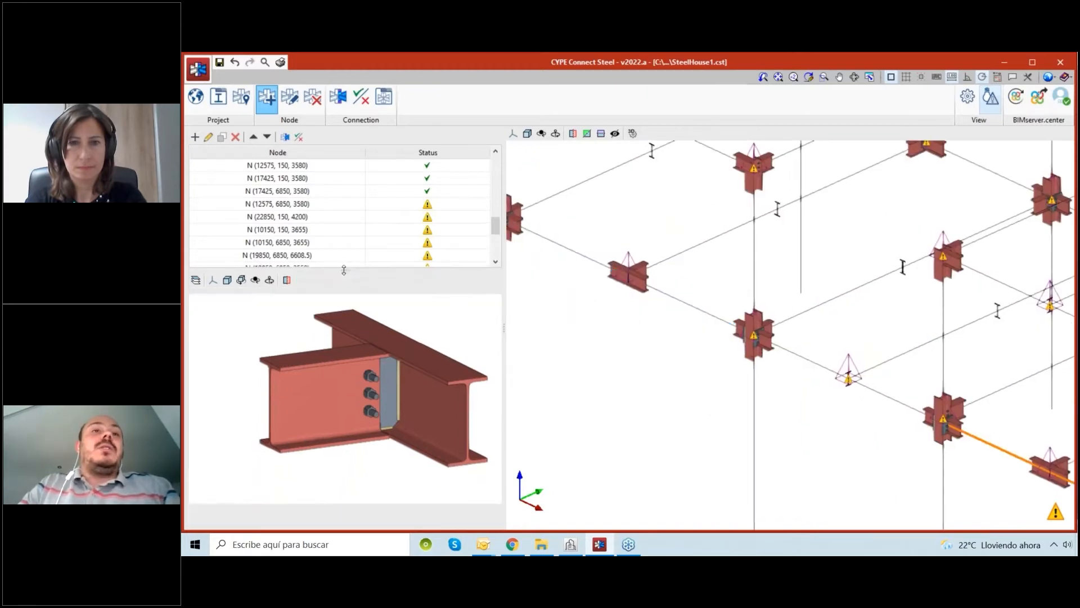
# Step: Inspect the plate and bolts of the beam-to-beam connection in the node preview from another angle
pyautogui.moveTo(336, 369); pyautogui.dragTo(290, 403, button='middle')
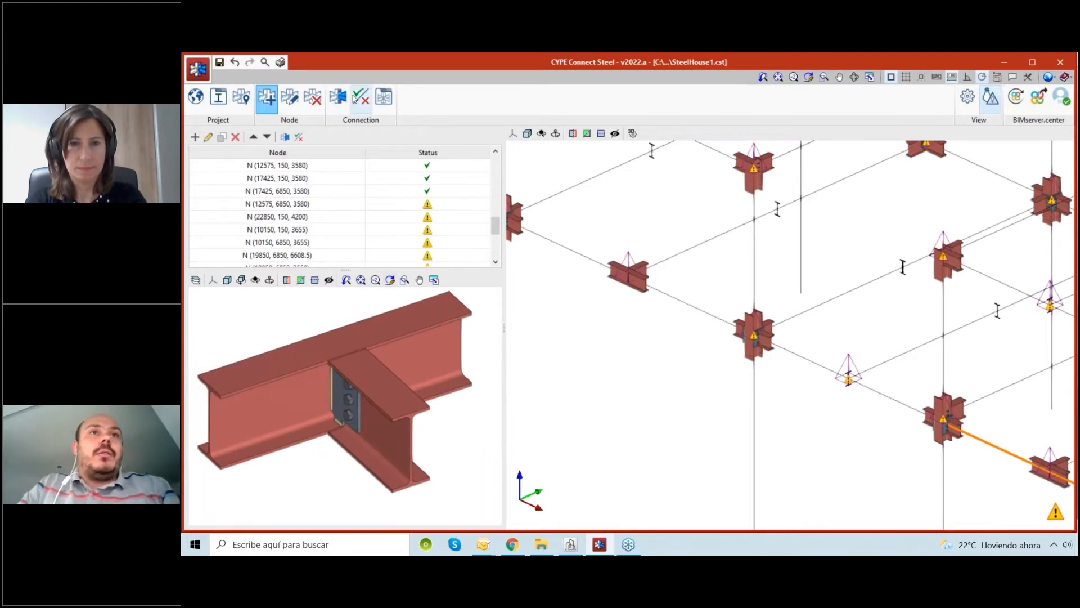
pyautogui.moveTo(351, 418); pyautogui.dragTo(344, 389, button='middle')
pyautogui.scroll(-1, 368, 372)
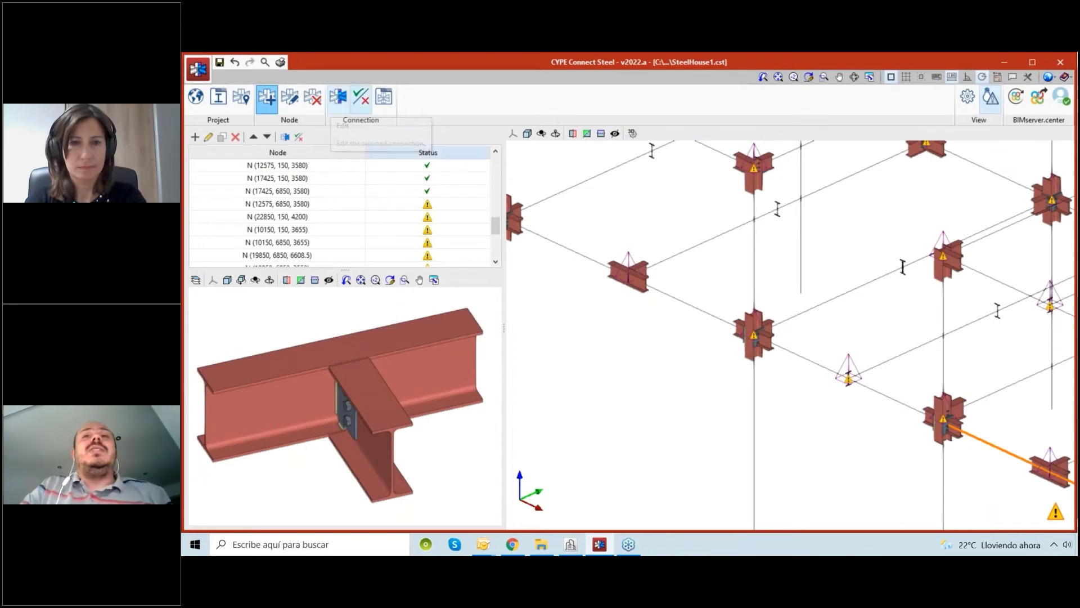
pyautogui.click(337, 99)
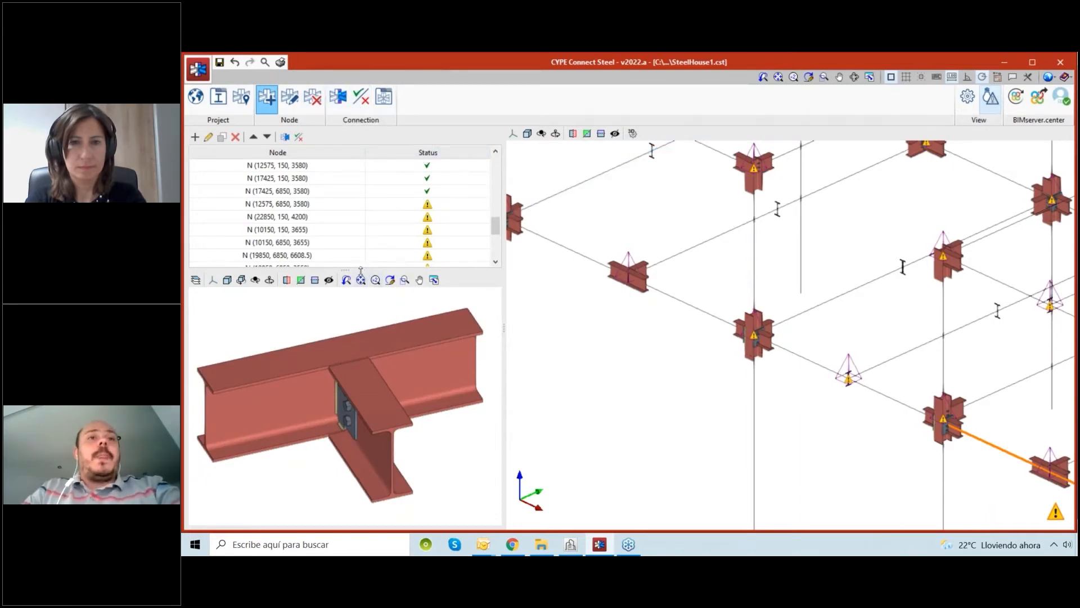
# Step: Enlarge the node list again and select the checked node N (8000, 6850, 3580)
pyautogui.moveTo(361, 271); pyautogui.dragTo(366, 364)
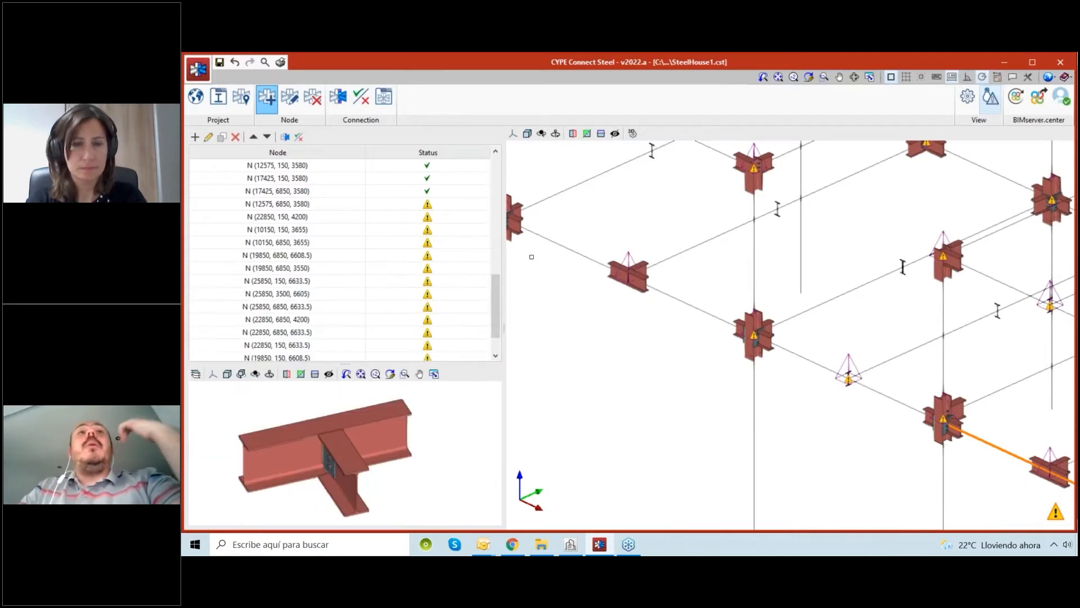
pyautogui.scroll(4, 500, 256)
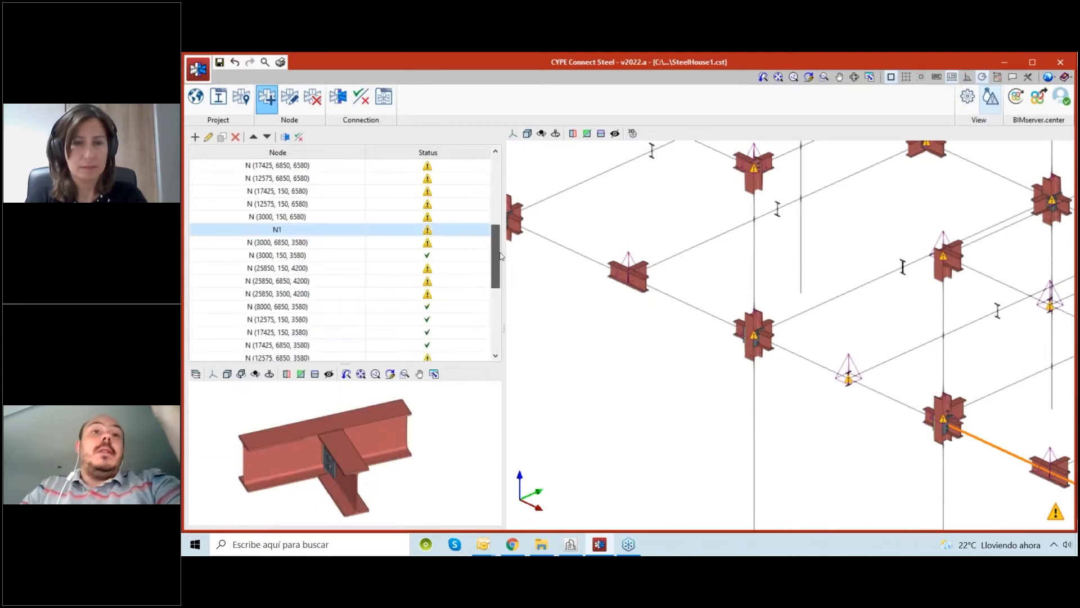
pyautogui.scroll(-1, 490, 259)
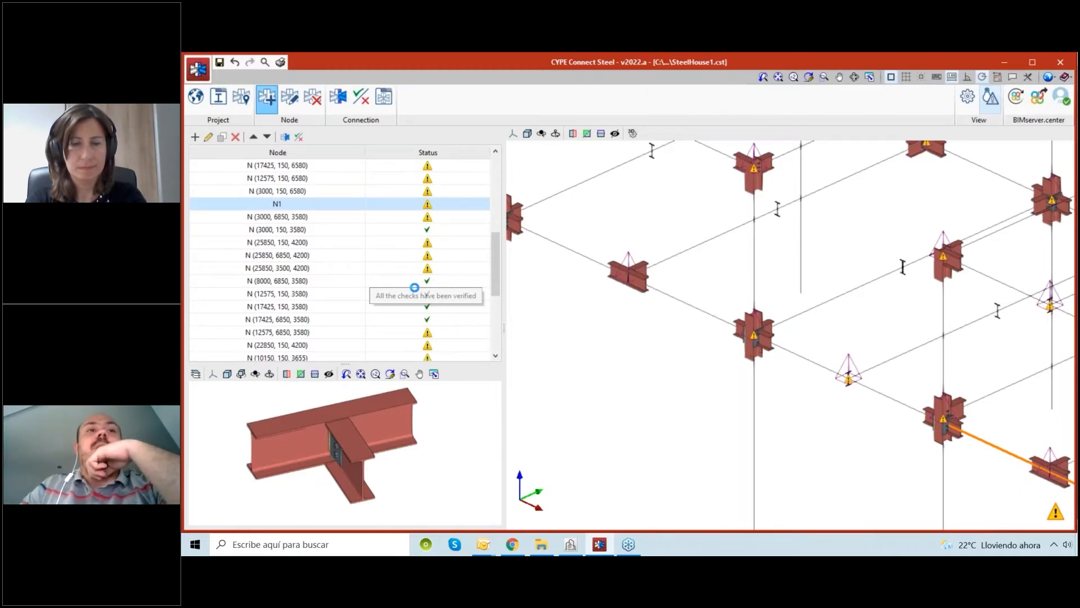
pyautogui.click(415, 286)
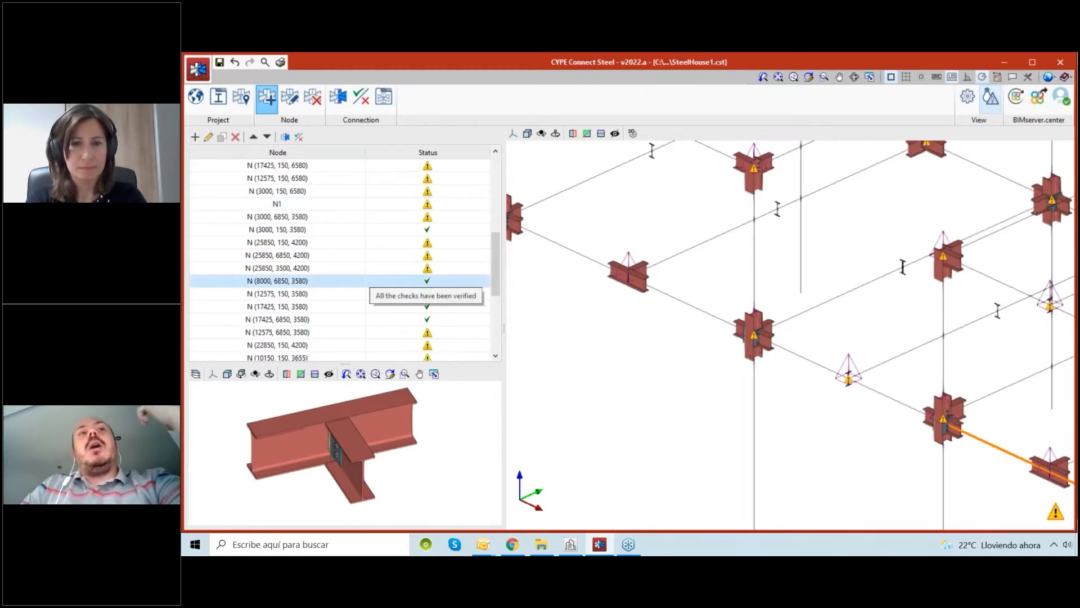
# Step: Open the connection of node N (8000, 6850, 3580) for editing
pyautogui.scroll(-1, 854, 358)
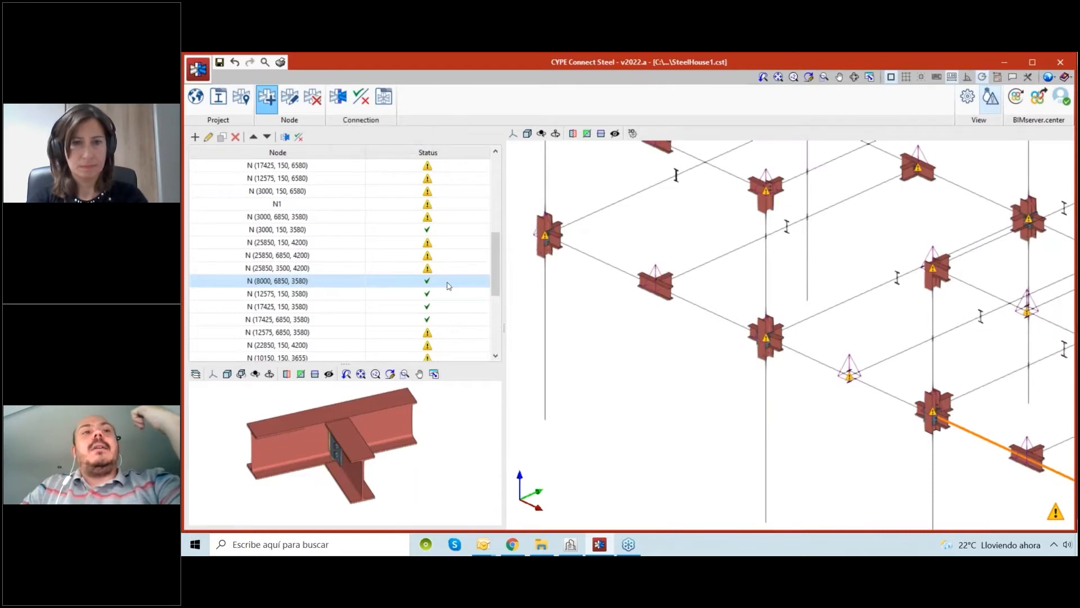
pyautogui.click(340, 103)
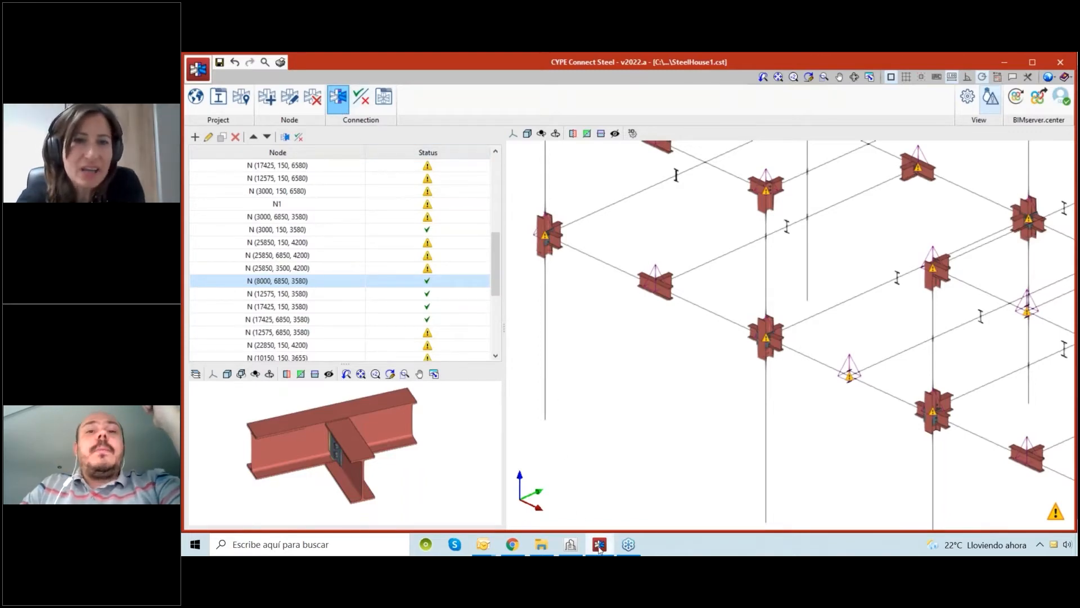
pyautogui.moveTo(600, 549)
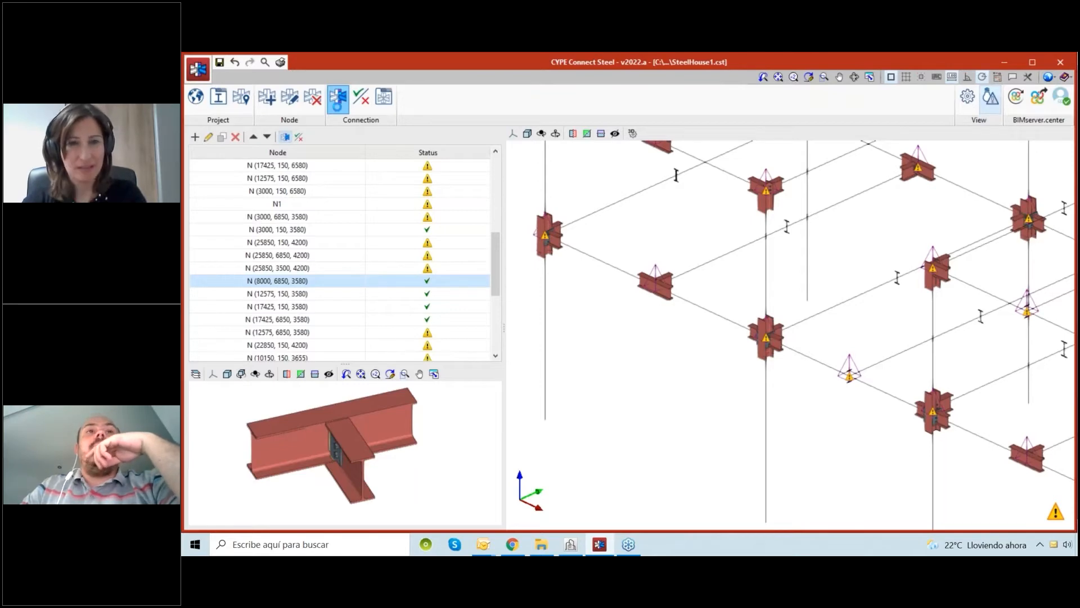
pyautogui.click(338, 99)
pyautogui.moveTo(768, 323); pyautogui.dragTo(912, 341, button='middle')
pyautogui.scroll(-2, 744, 292)
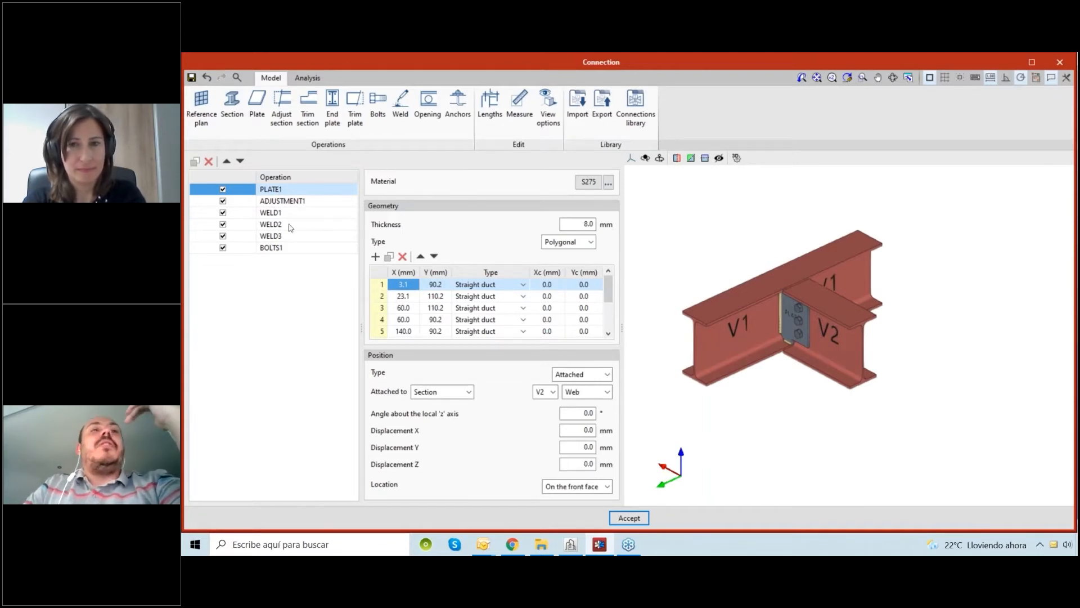
# Step: Review the parameters of the connection's operations ADJUSTMENT1, WELD2 and WELD3
pyautogui.scroll(3, 865, 320)
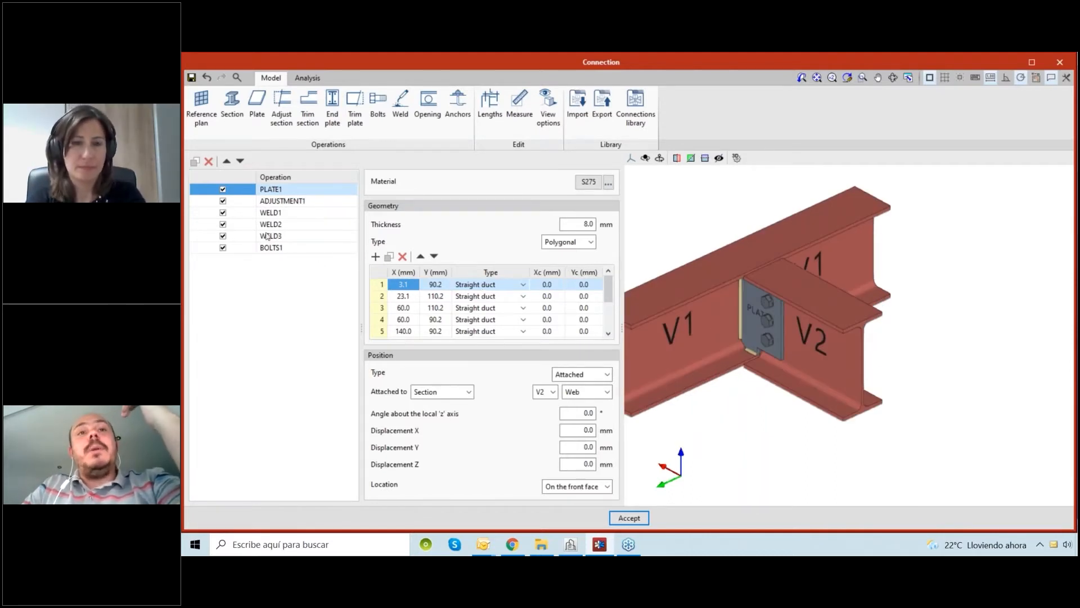
pyautogui.click(284, 202)
pyautogui.click(290, 225)
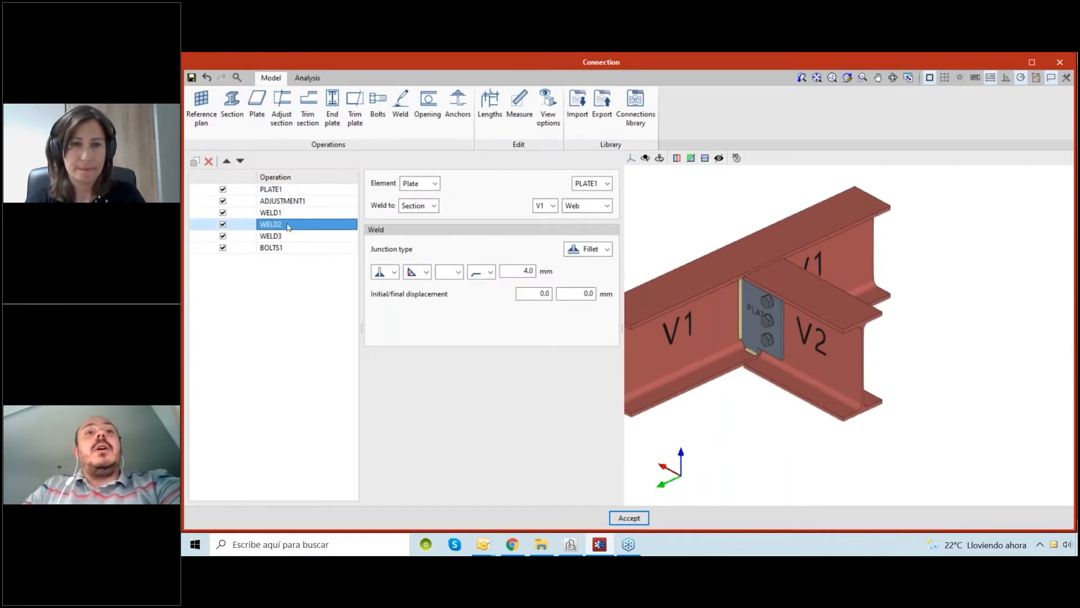
pyautogui.click(288, 236)
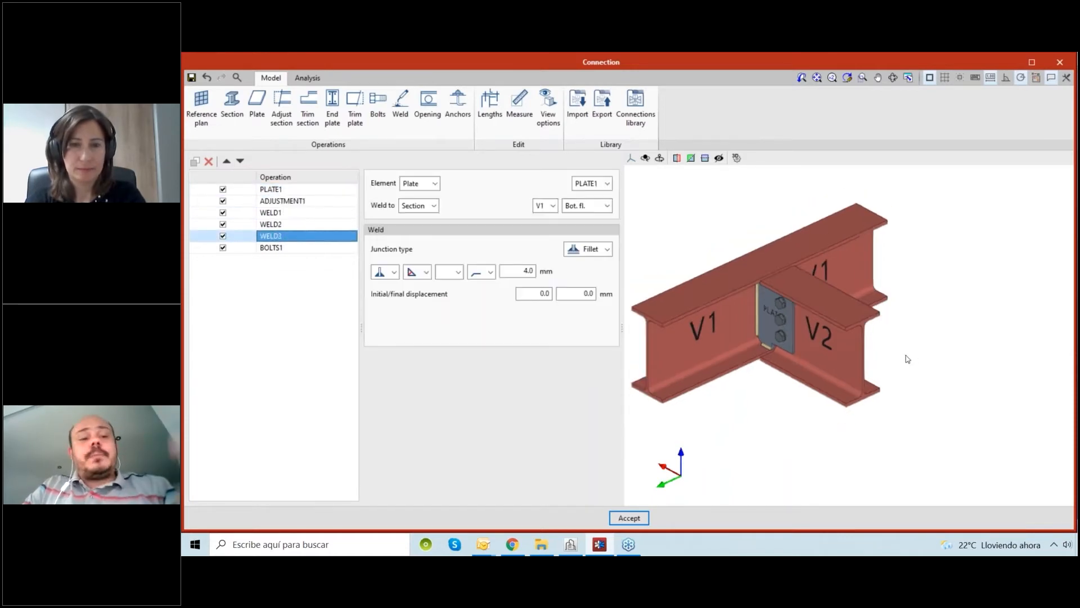
# Step: Inspect the plate, bolts and welds joining beams V1 and V2 in the 3D model from several angles
pyautogui.moveTo(906, 359); pyautogui.dragTo(862, 388, button='middle')
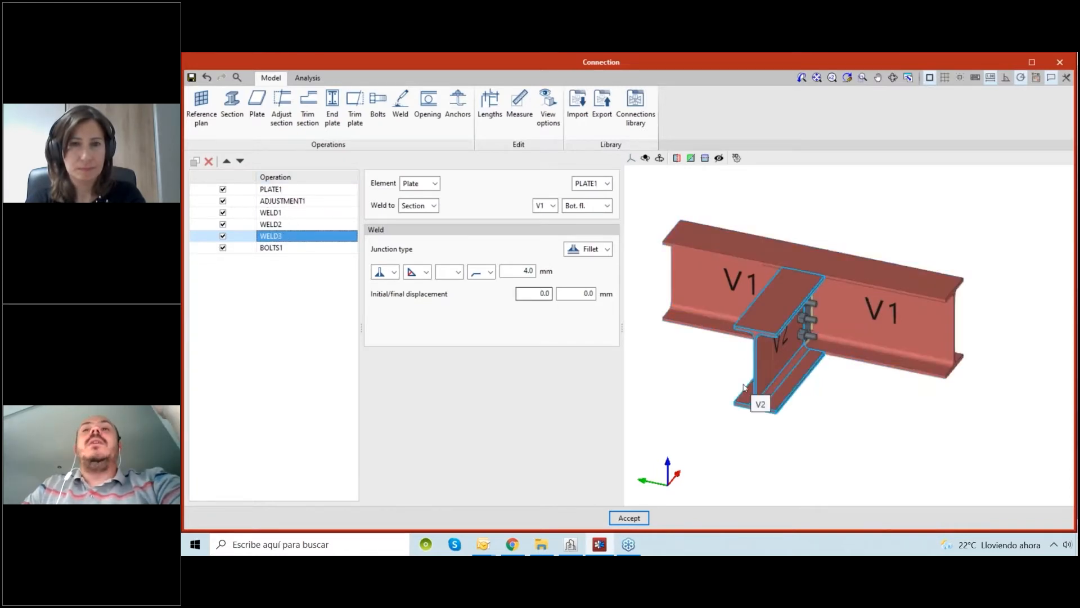
pyautogui.scroll(1, 681, 390)
pyautogui.keyDown('shift'); pyautogui.moveTo(682, 390); pyautogui.dragTo(792, 401, button='middle'); pyautogui.keyUp('shift')
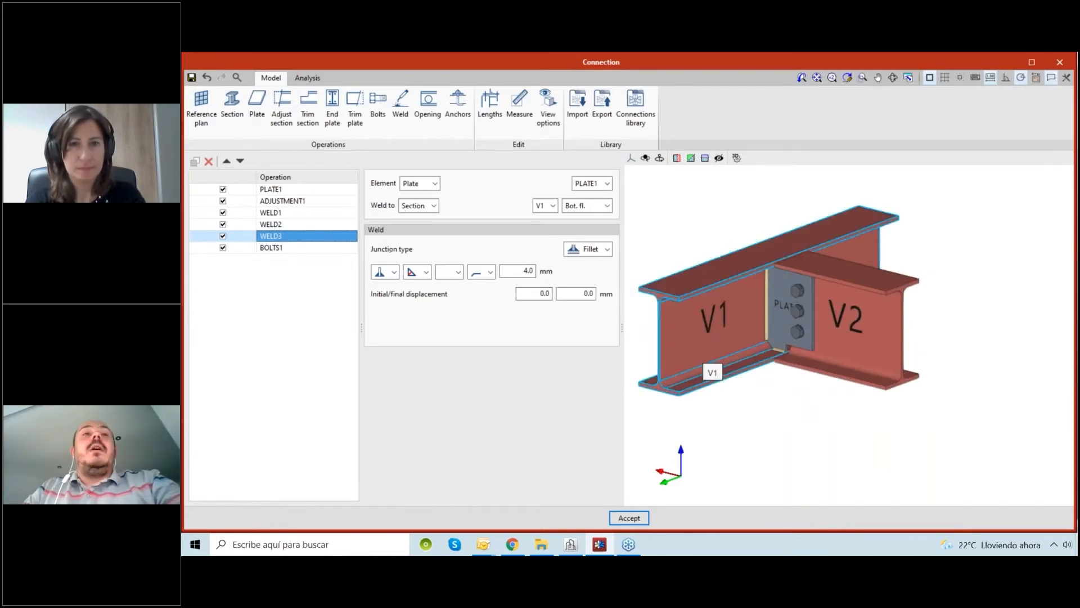
pyautogui.scroll(-2, 780, 406)
pyautogui.scroll(2, 785, 410)
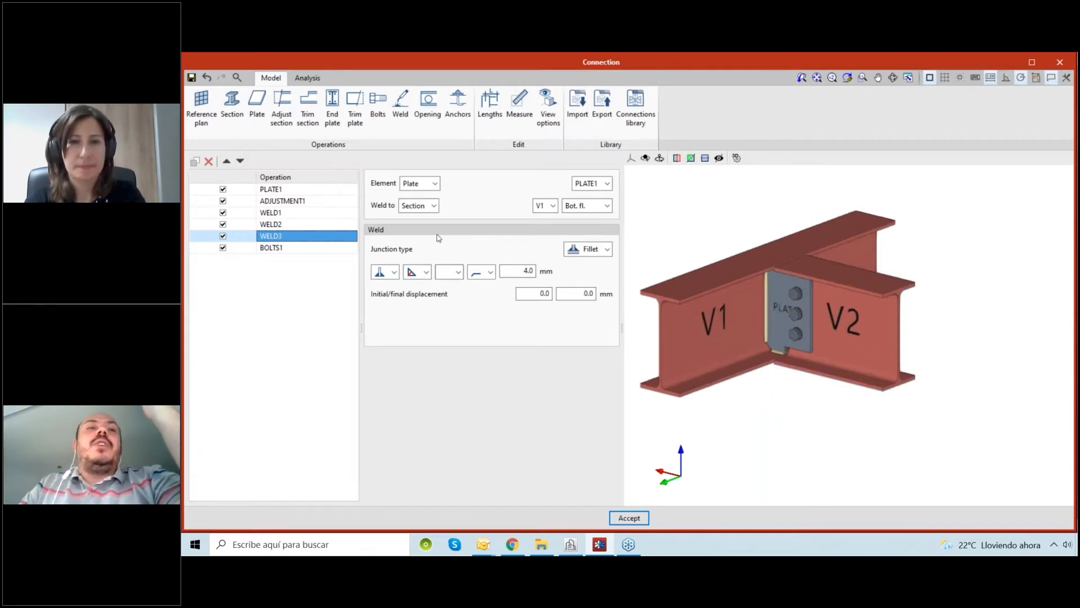
pyautogui.scroll(-1, 826, 421)
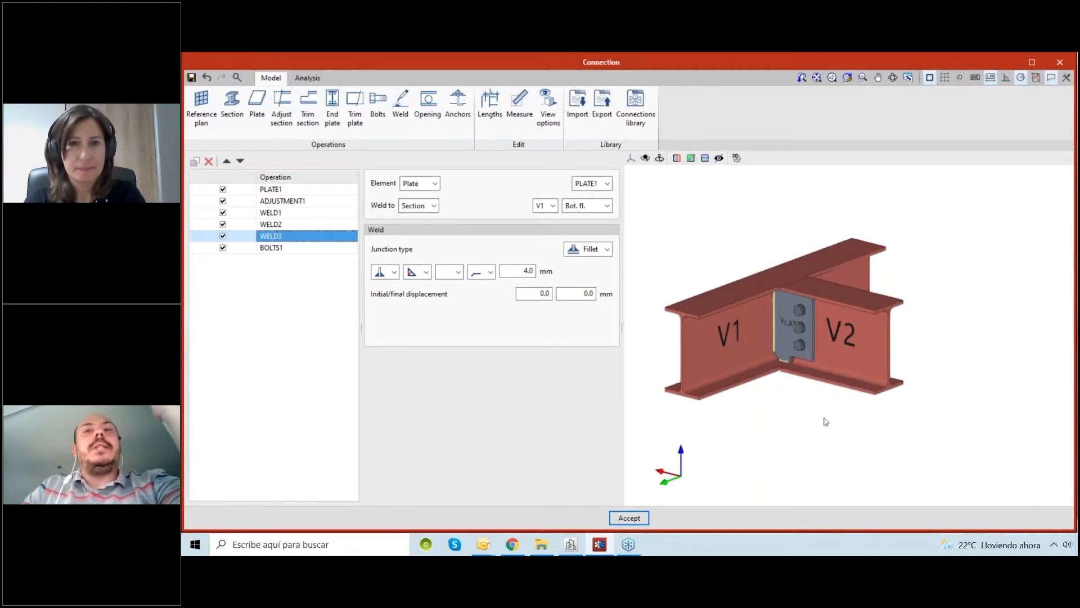
pyautogui.moveTo(820, 420); pyautogui.dragTo(757, 447, button='middle')
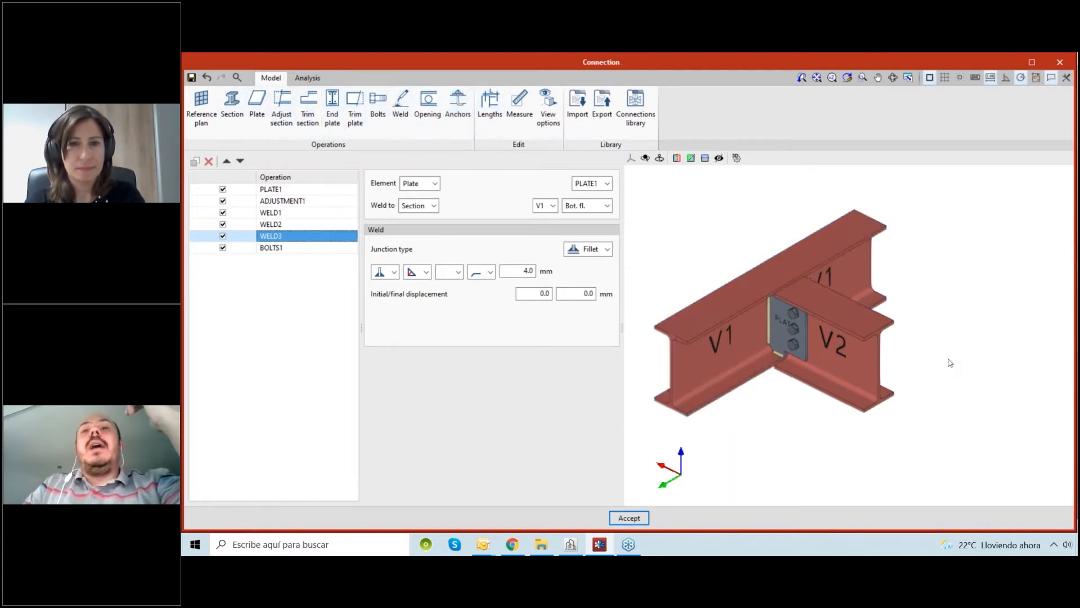
pyautogui.scroll(-1, 947, 365)
pyautogui.moveTo(949, 368); pyautogui.dragTo(904, 378, button='middle')
pyautogui.scroll(1, 902, 364)
pyautogui.scroll(1, 904, 364)
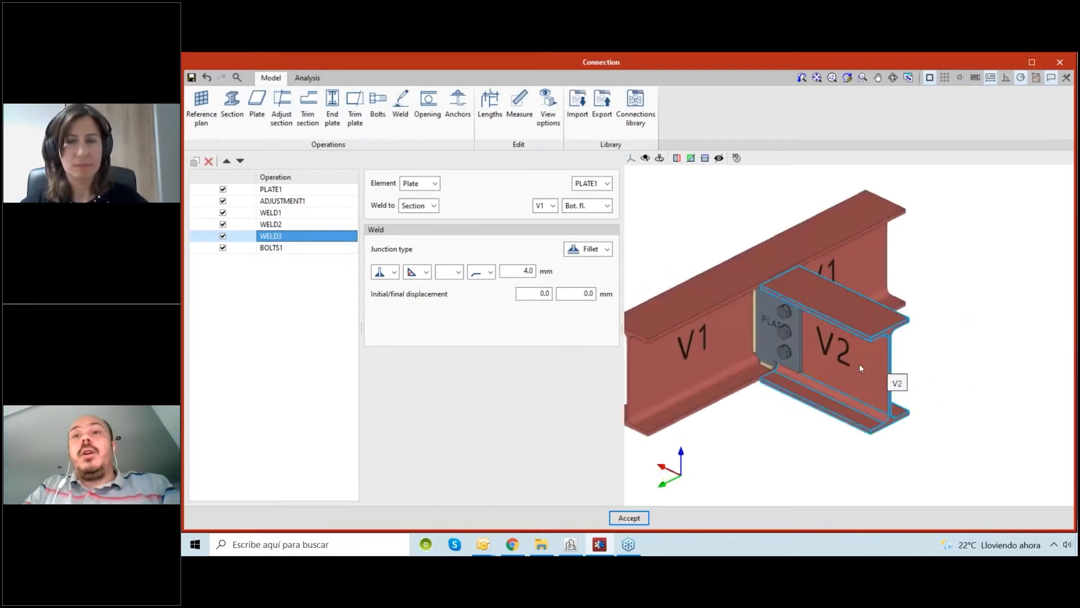
pyautogui.scroll(-1, 824, 402)
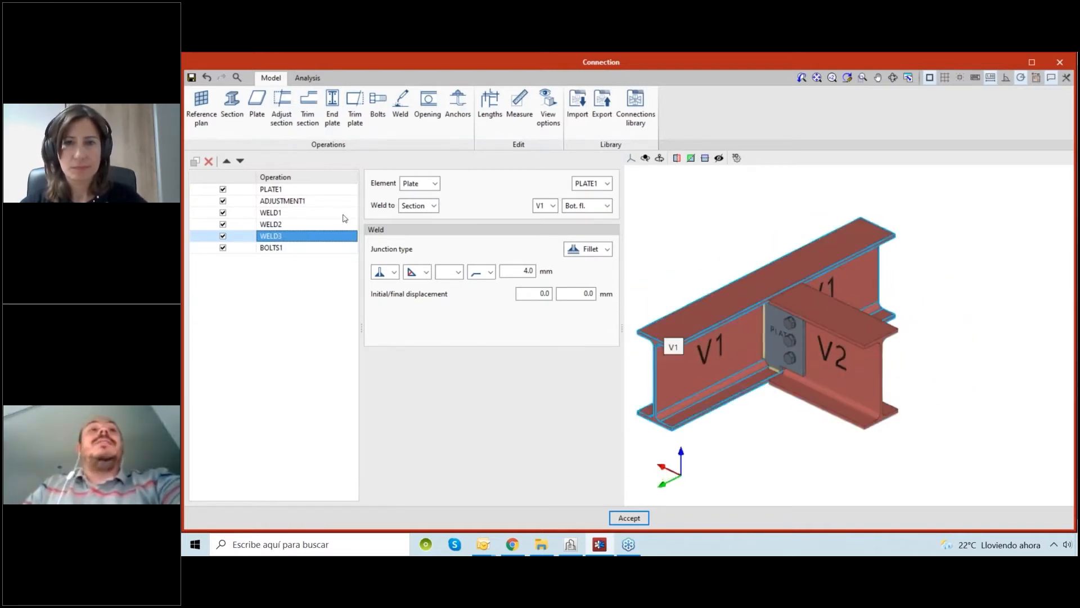
pyautogui.scroll(1, 767, 434)
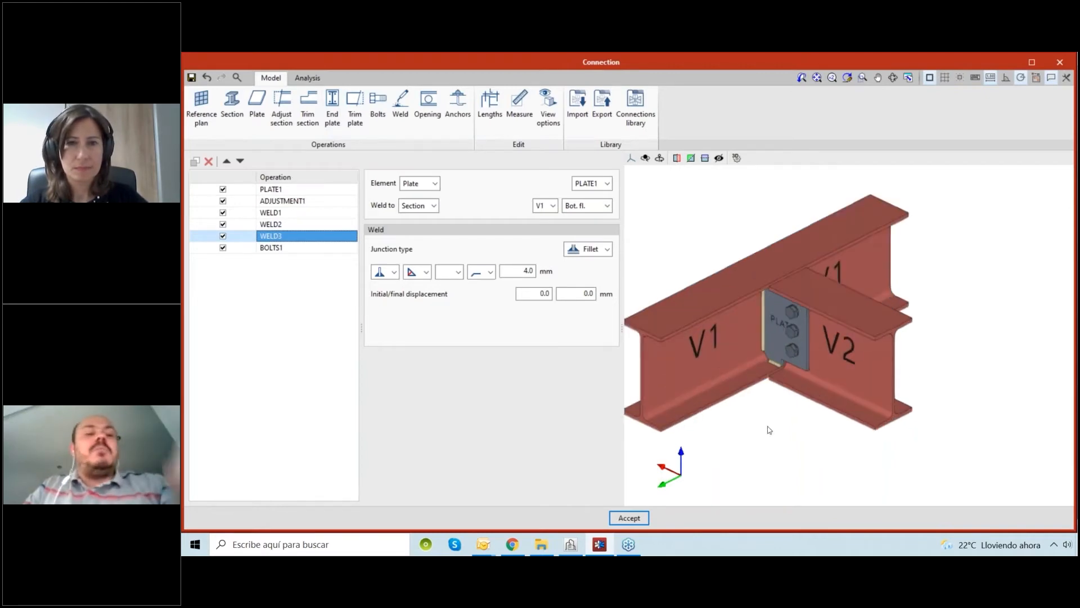
pyautogui.moveTo(767, 434)
pyautogui.mouseDown(button='middle')
pyautogui.moveTo(682, 403)
pyautogui.moveTo(745, 398)
pyautogui.moveTo(769, 414)
pyautogui.mouseUp(button='middle')
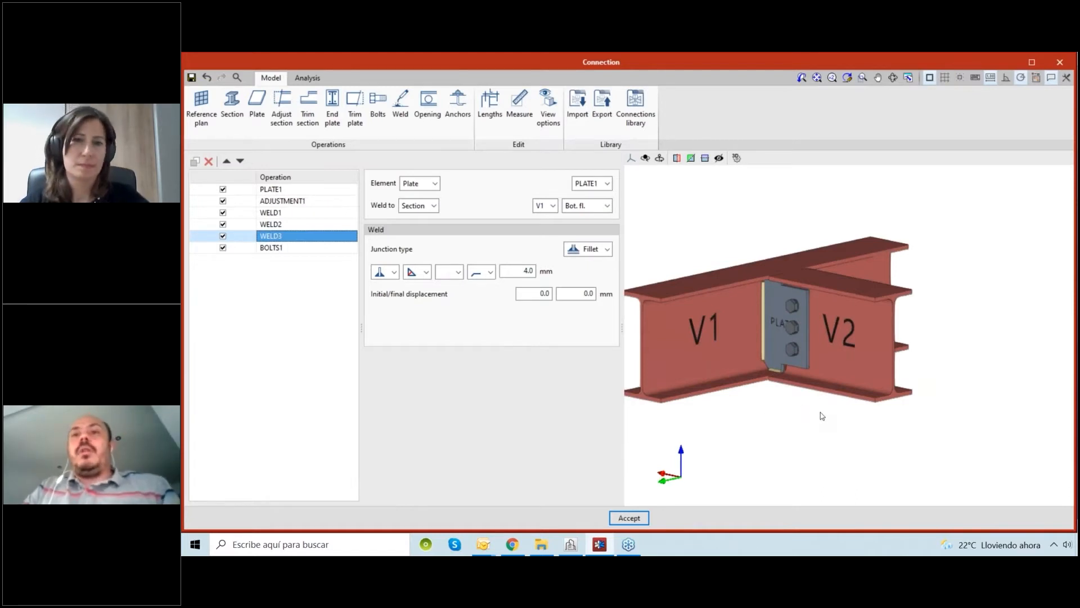
pyautogui.moveTo(823, 416)
pyautogui.mouseDown(button='middle')
pyautogui.moveTo(760, 412)
pyautogui.moveTo(825, 405)
pyautogui.moveTo(812, 422)
pyautogui.moveTo(803, 408)
pyautogui.moveTo(822, 415)
pyautogui.moveTo(815, 424)
pyautogui.mouseUp(button='middle')
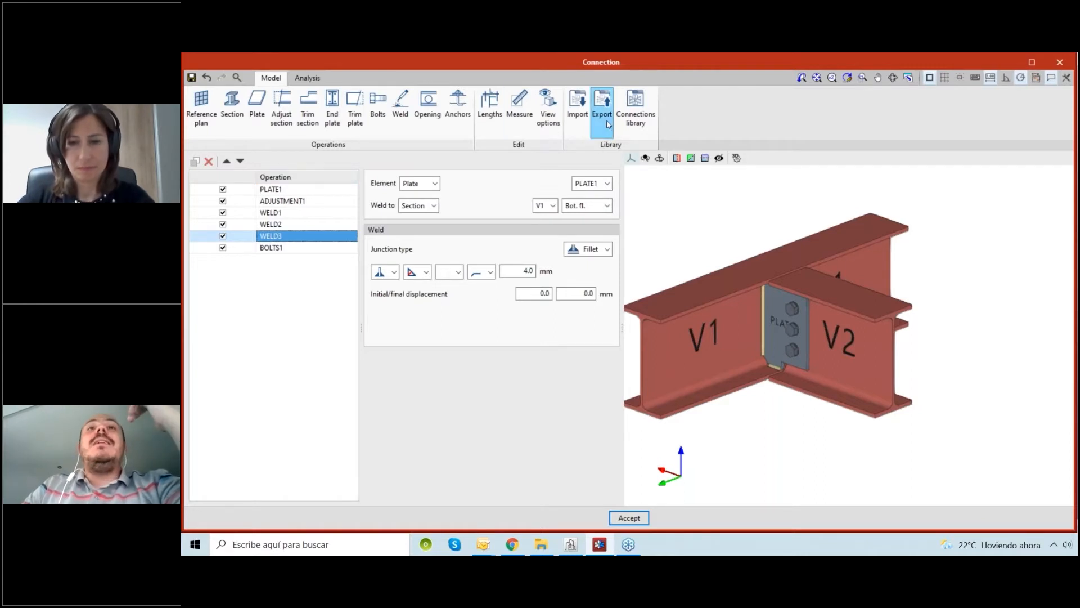
# Step: Export the connection to the library with the reference "Type T"
pyautogui.click(608, 124)
pyautogui.write('Ty')
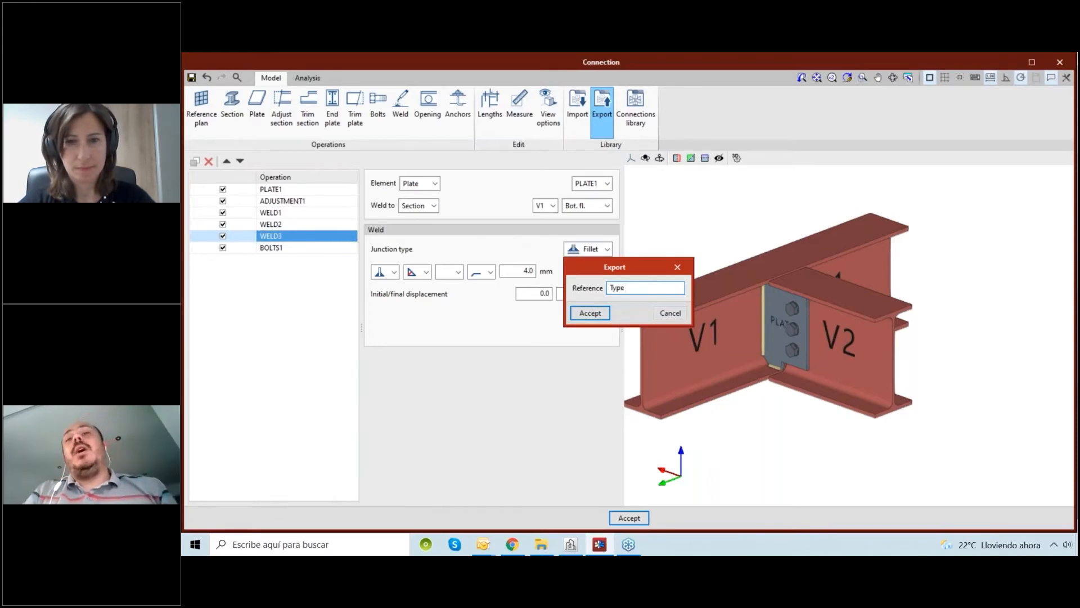
pyautogui.write('pe')
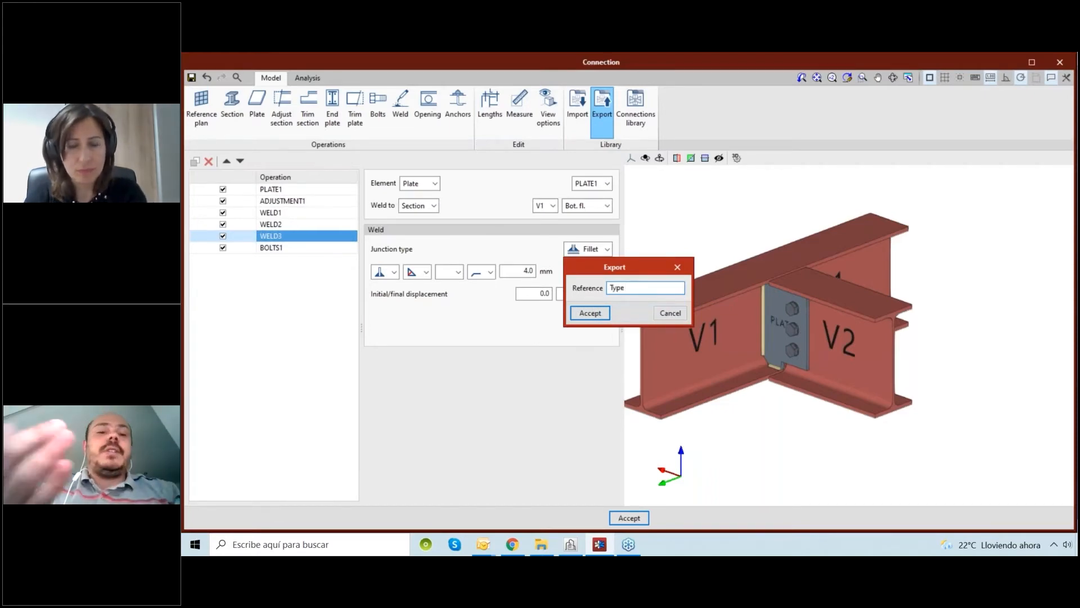
pyautogui.write(' T')
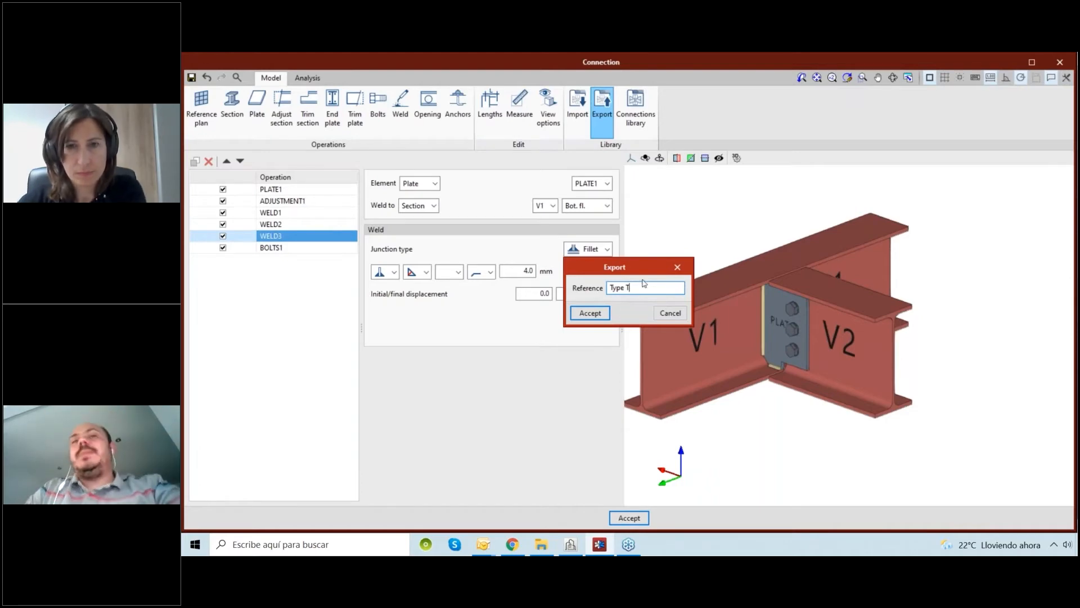
pyautogui.moveTo(649, 288); pyautogui.dragTo(608, 290)
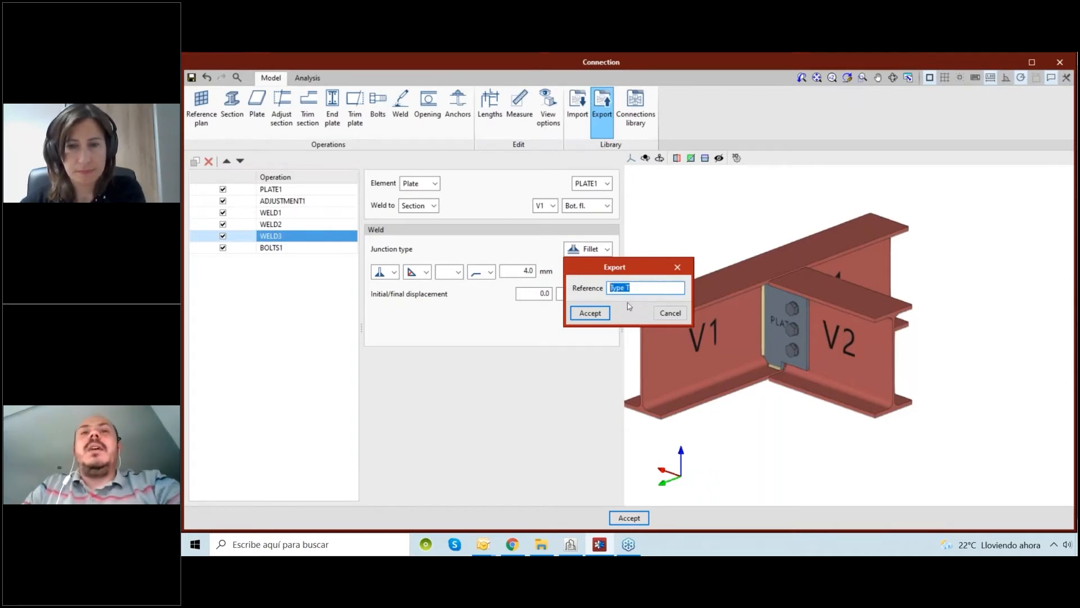
pyautogui.click(590, 313)
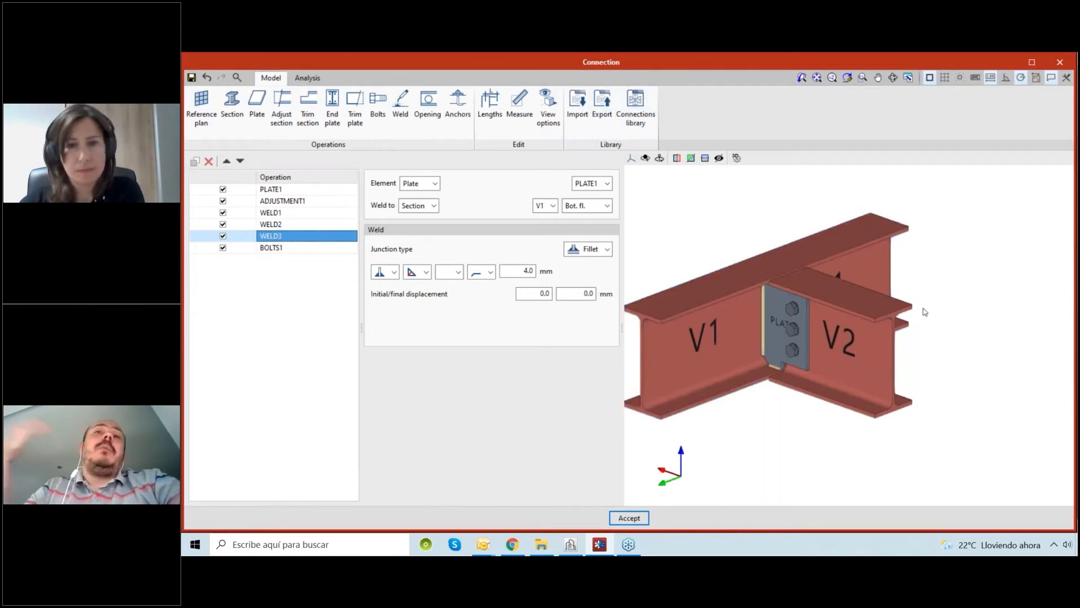
# Step: Open the list of importable library connections, widen its window and preview the "Type T" connection
pyautogui.click(578, 110)
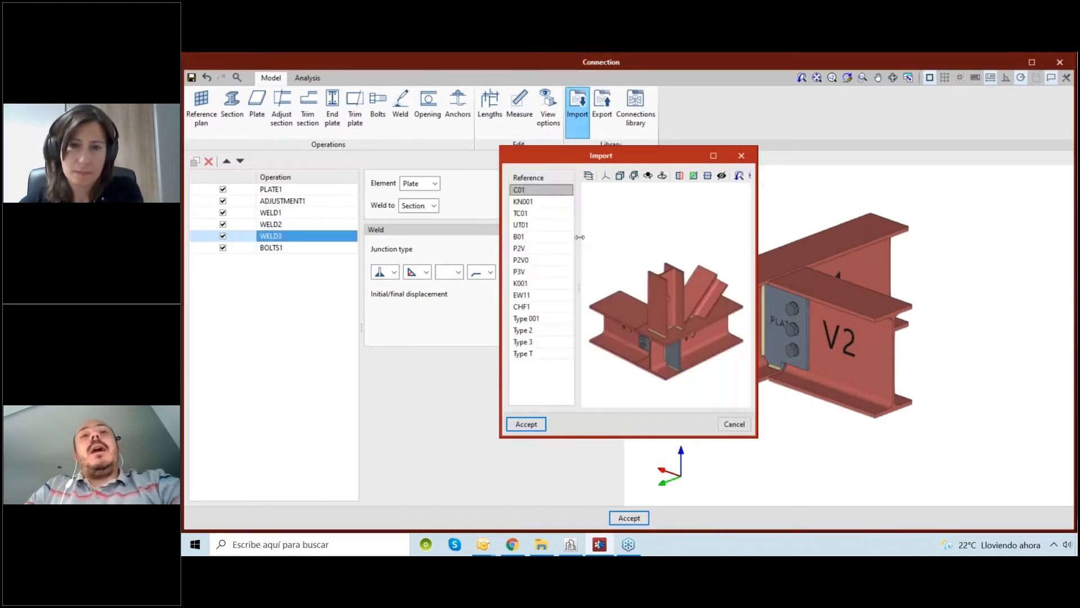
pyautogui.moveTo(489, 256); pyautogui.dragTo(395, 256)
pyautogui.moveTo(513, 160); pyautogui.dragTo(467, 125)
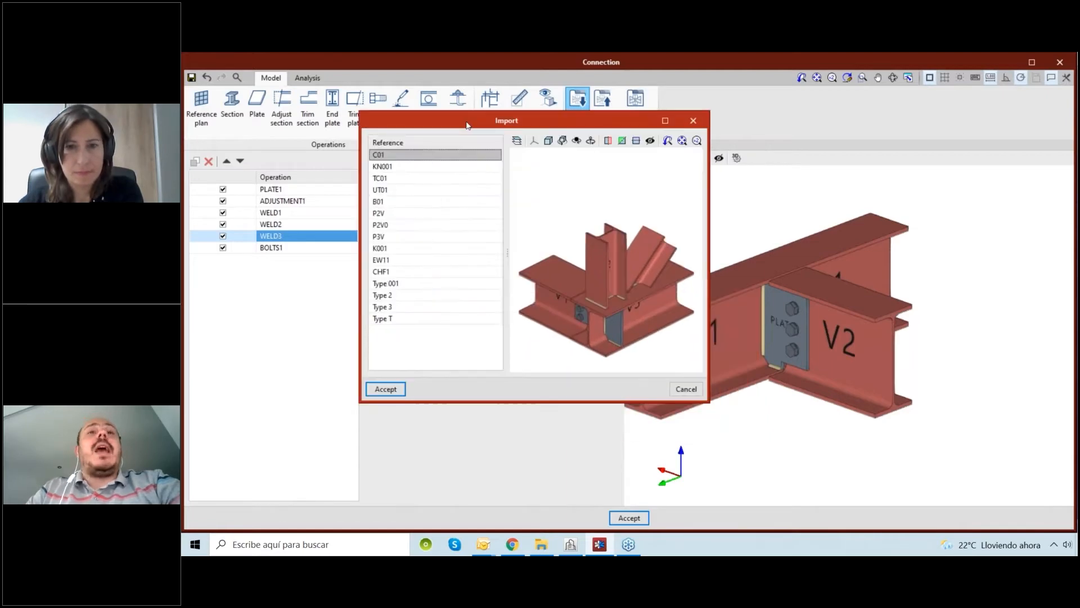
pyautogui.click(387, 318)
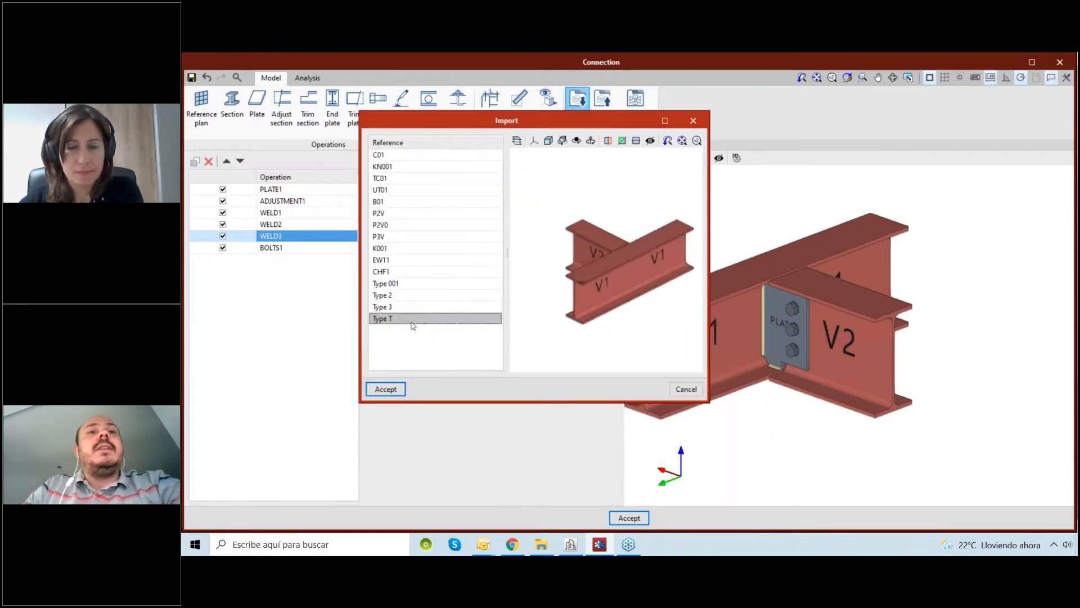
# Step: Preview the library connections KN001, TC01, UT01, B01, P2V, P2V0, P3V and K001 one after another
pyautogui.click(392, 167)
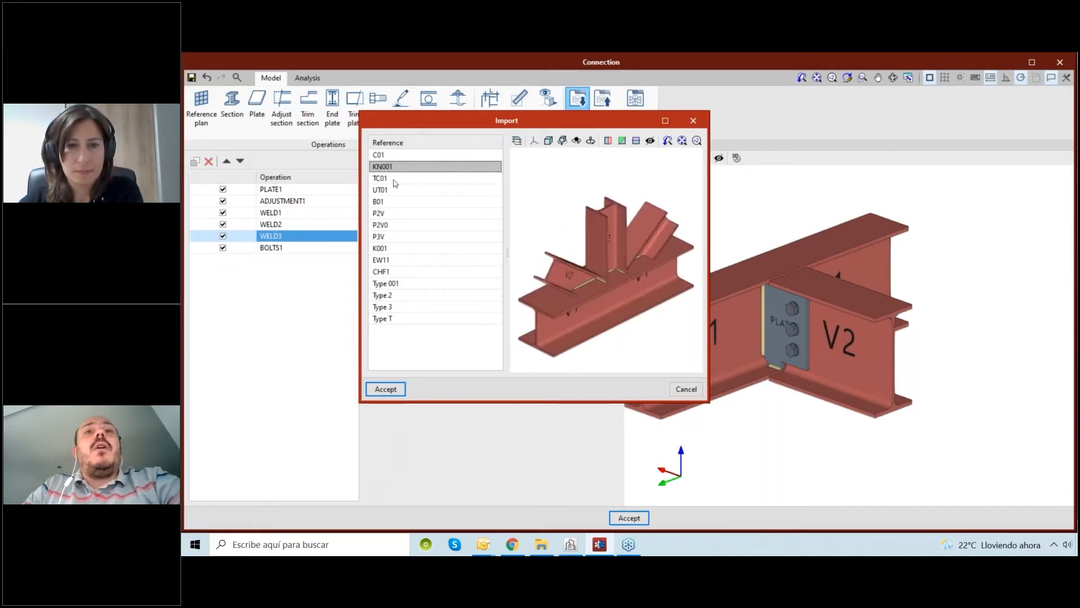
pyautogui.click(395, 181)
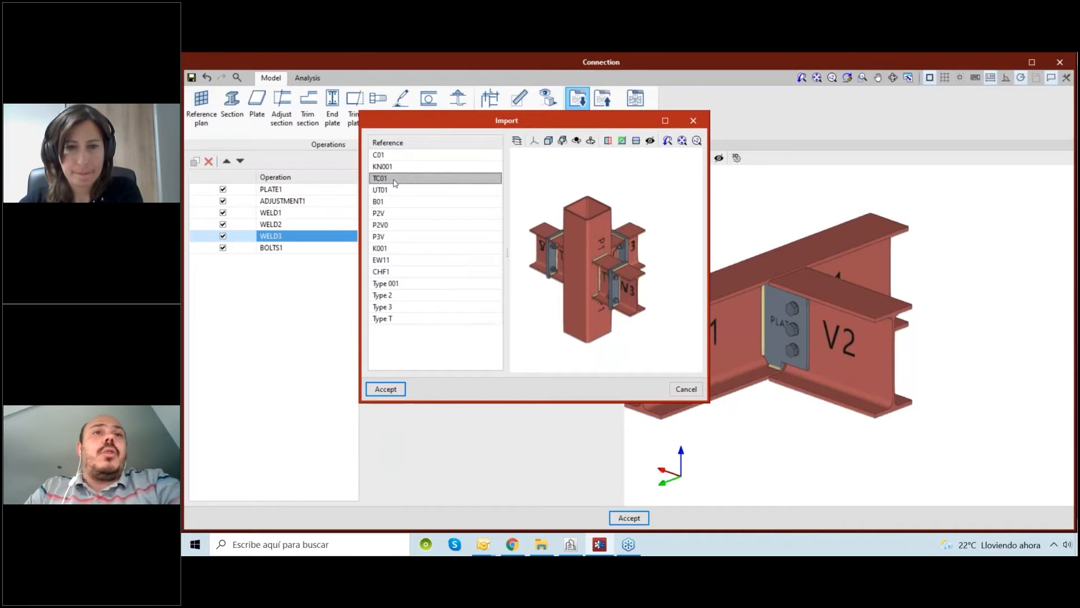
pyautogui.press('Down')
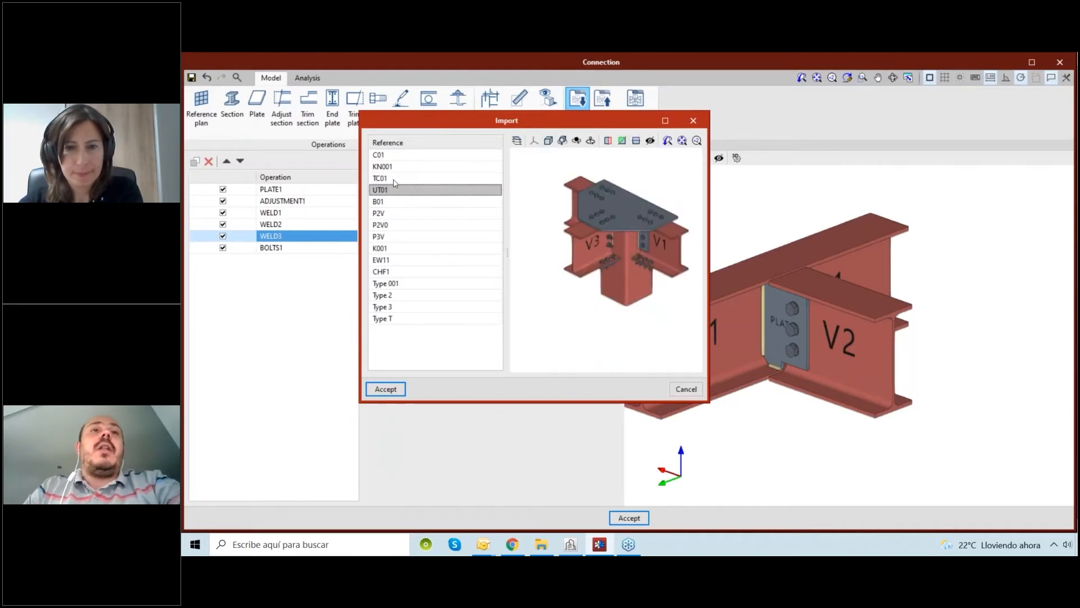
pyautogui.press('Down')
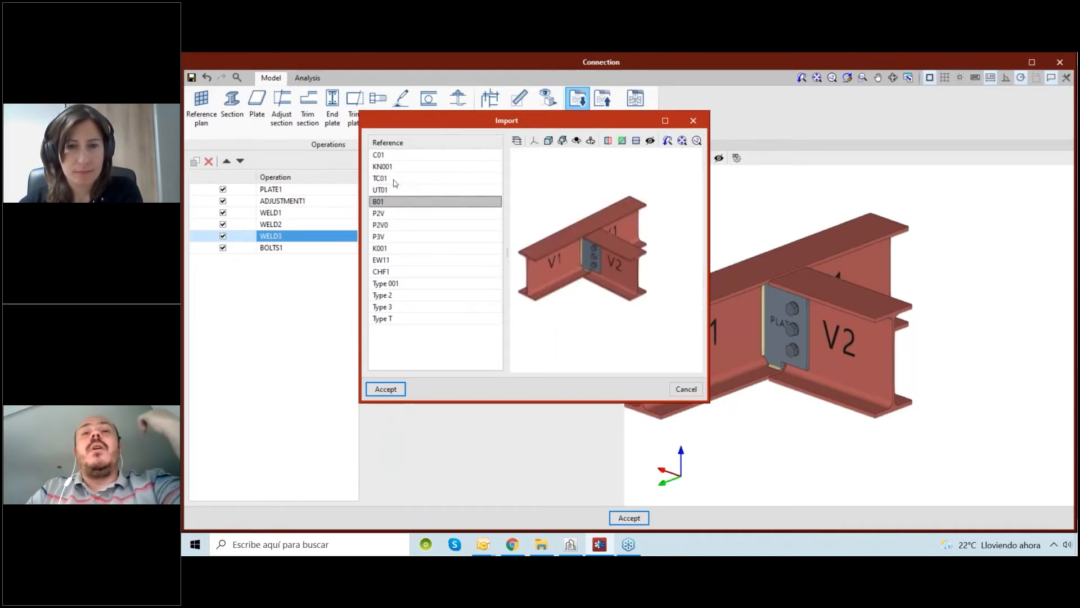
pyautogui.press('Down')
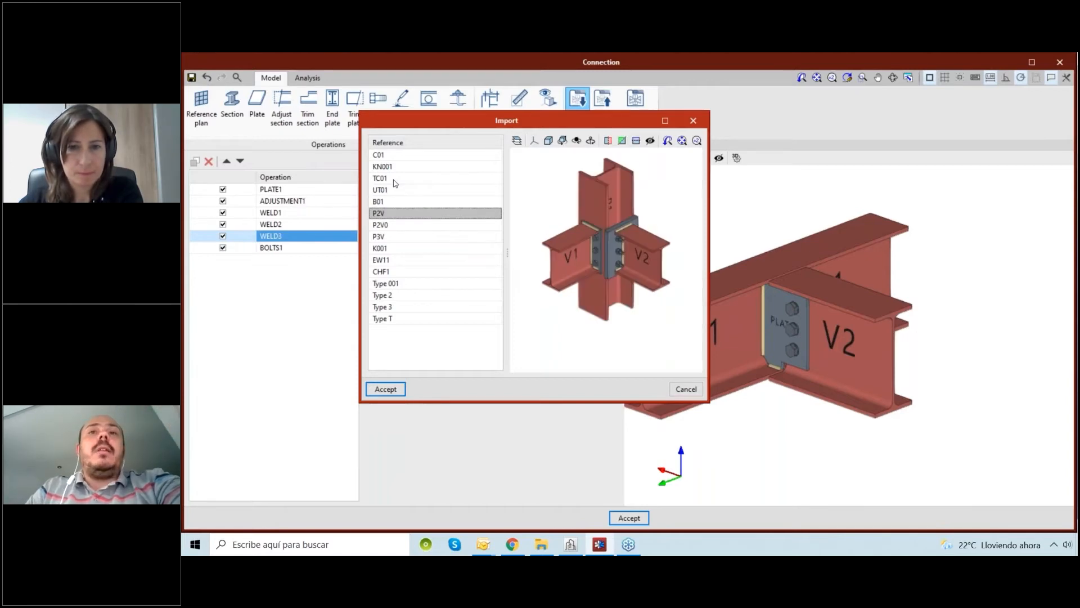
pyautogui.press('Down')
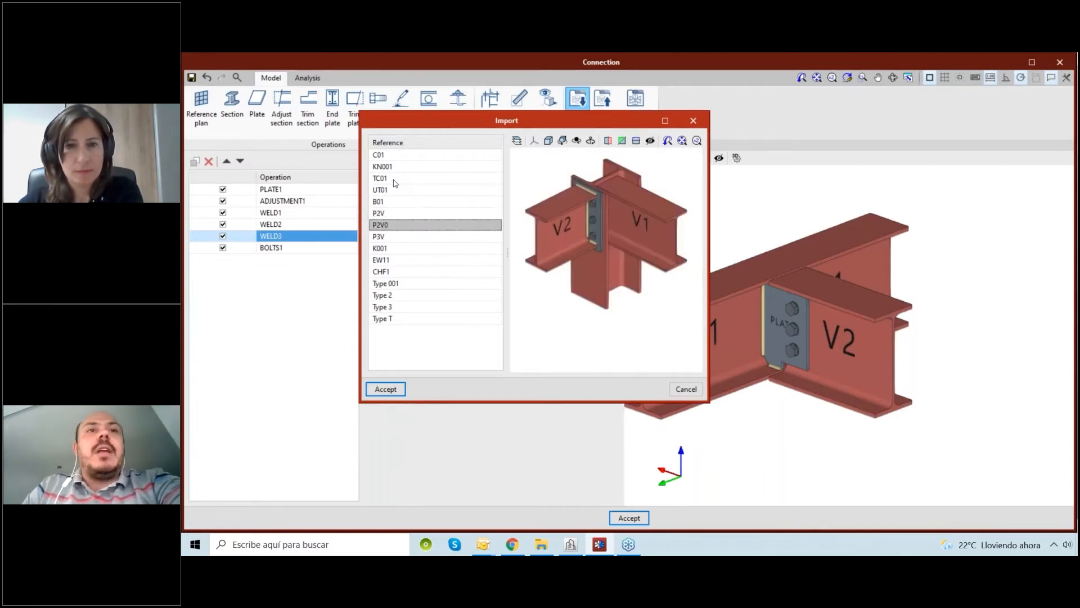
pyautogui.press('Down')
pyautogui.press('Down')
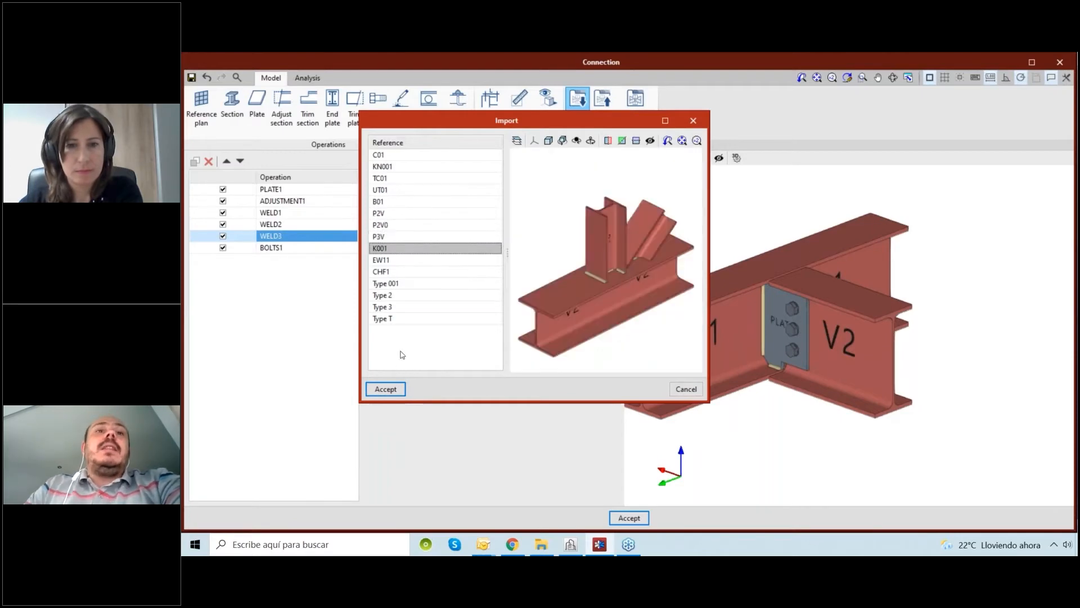
# Step: Preview the "Type T" connection again and close the import list without importing anything
pyautogui.click(411, 319)
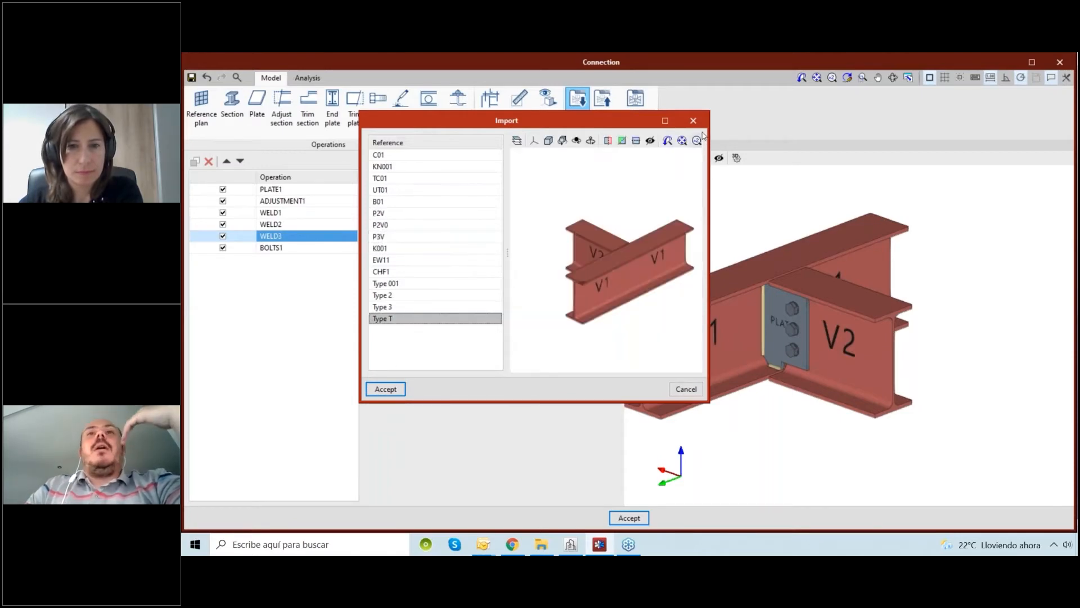
pyautogui.moveTo(600, 120); pyautogui.dragTo(602, 121)
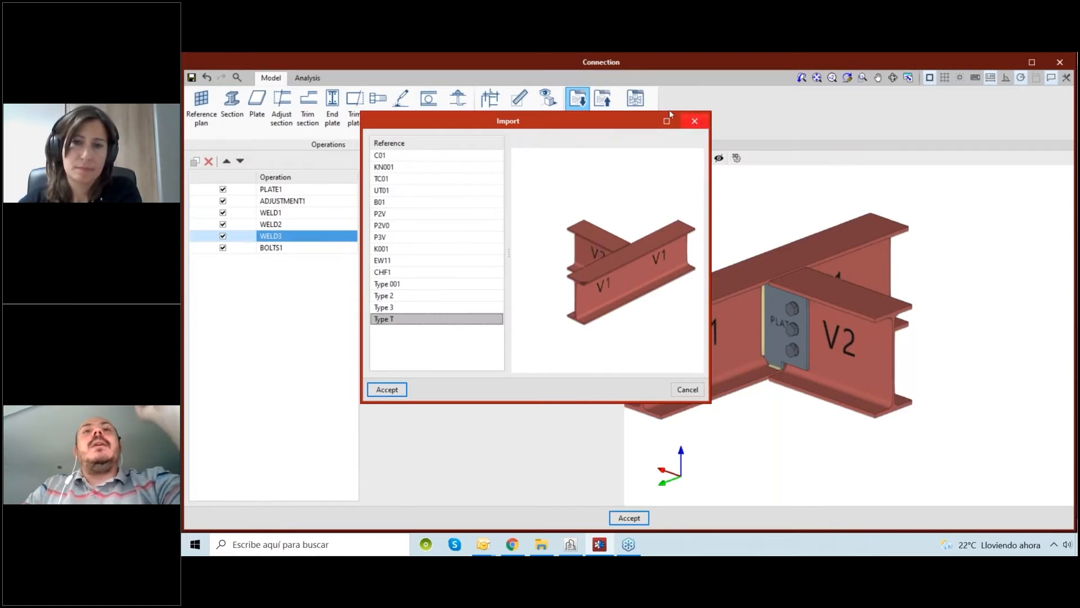
pyautogui.click(694, 121)
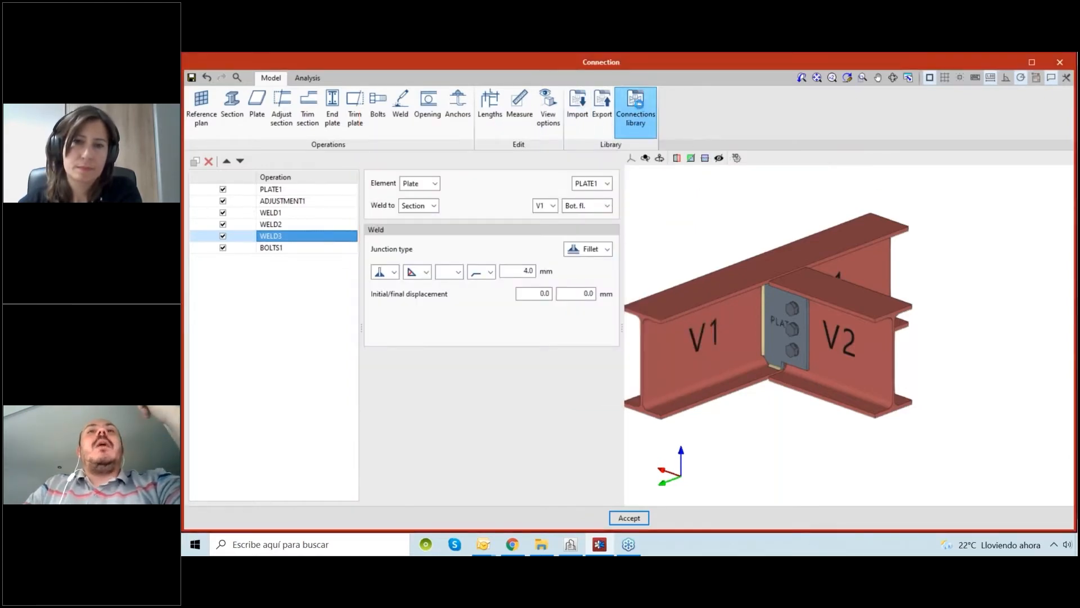
# Step: Open the connections library full screen and view the options for importing elements saved on the drive, importing nothing
pyautogui.click(633, 116)
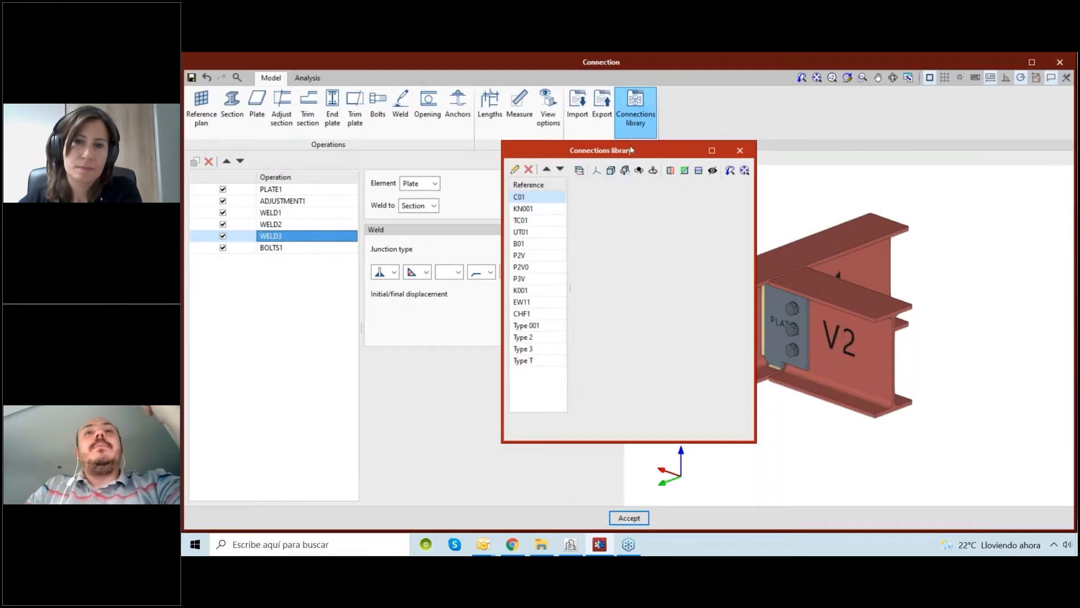
pyautogui.click(712, 151)
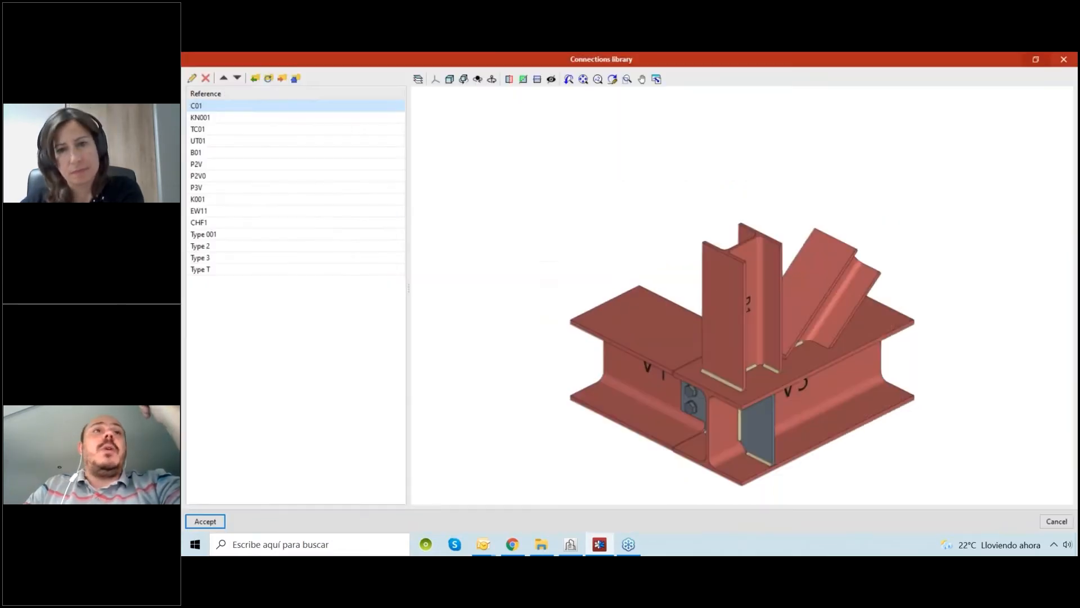
pyautogui.click(256, 79)
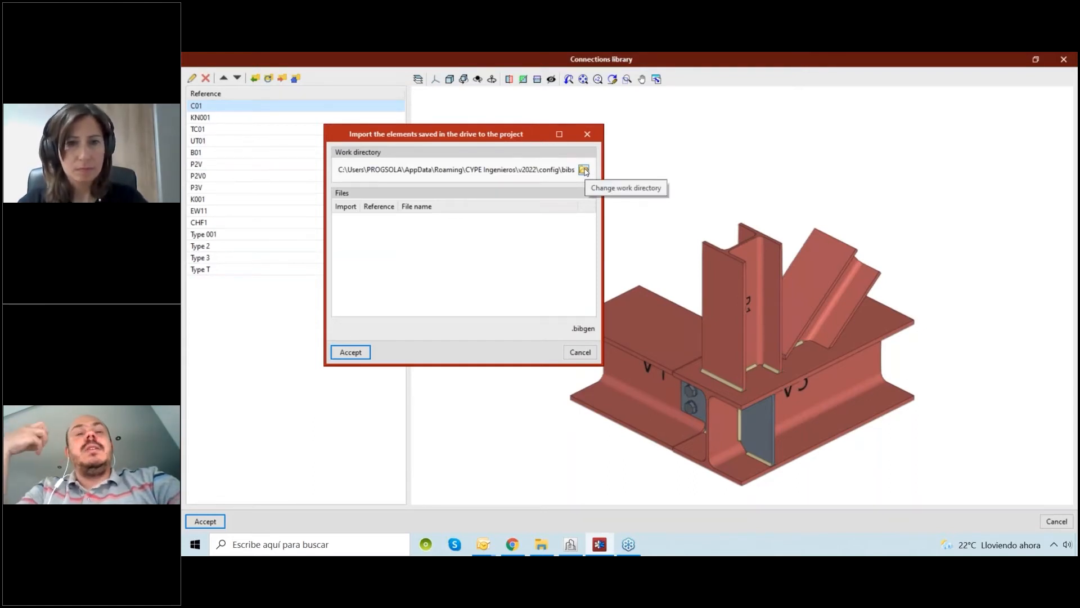
pyautogui.press('Escape')
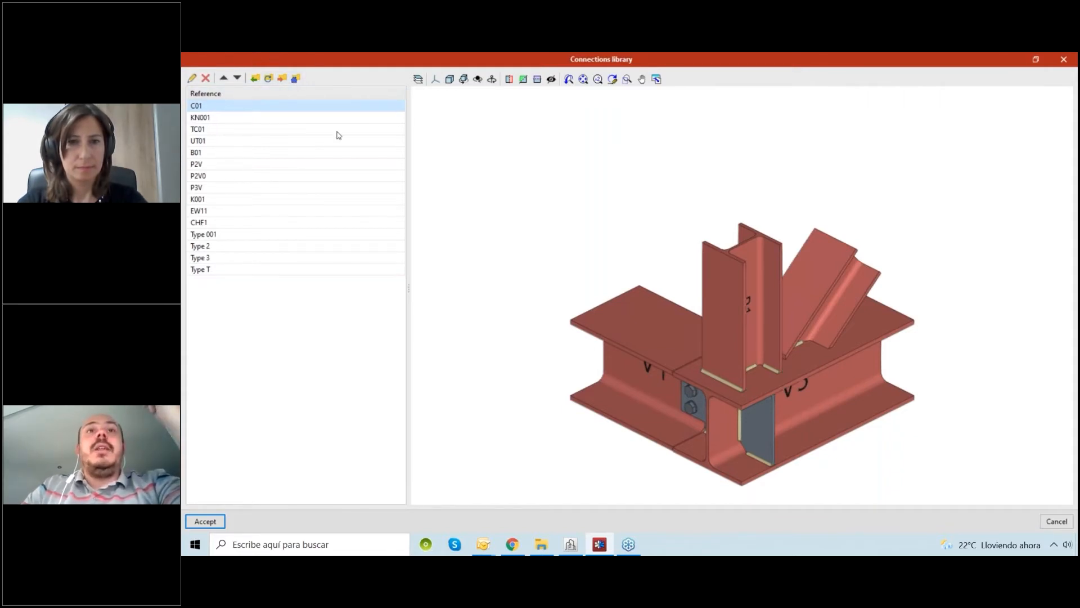
# Step: Inspect library connection C01 in 3D, view the options for printing or saving its view, and close the library without saving an image
pyautogui.moveTo(663, 274); pyautogui.dragTo(645, 228, button='middle')
pyautogui.keyDown('shift'); pyautogui.moveTo(839, 322); pyautogui.dragTo(868, 304, button='middle'); pyautogui.keyUp('shift')
pyautogui.keyDown('shift'); pyautogui.moveTo(572, 296); pyautogui.dragTo(805, 275, button='middle'); pyautogui.keyUp('shift')
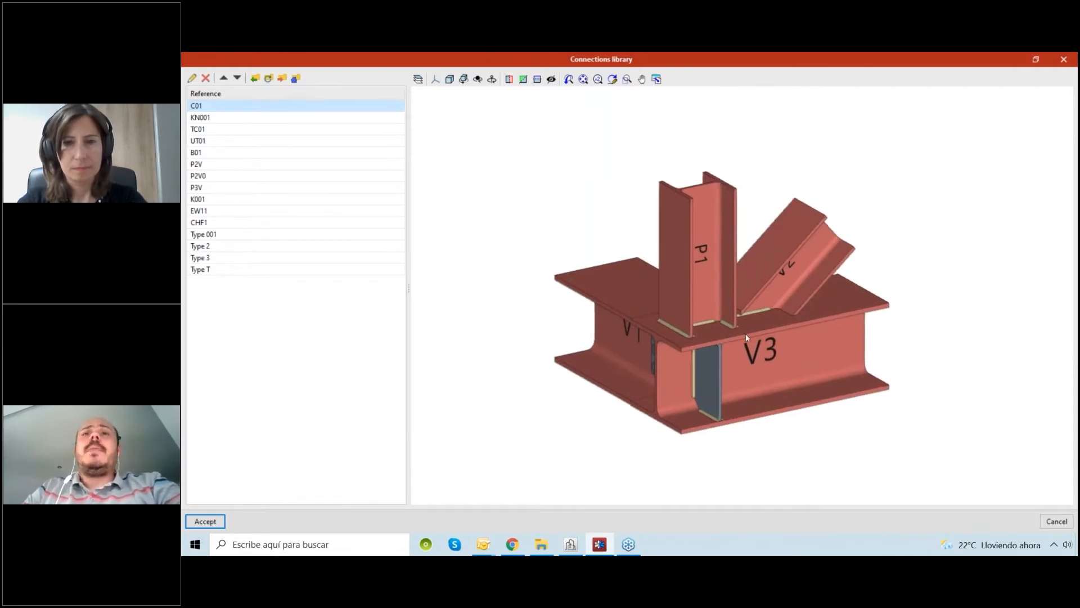
pyautogui.moveTo(728, 316); pyautogui.dragTo(710, 303, button='middle')
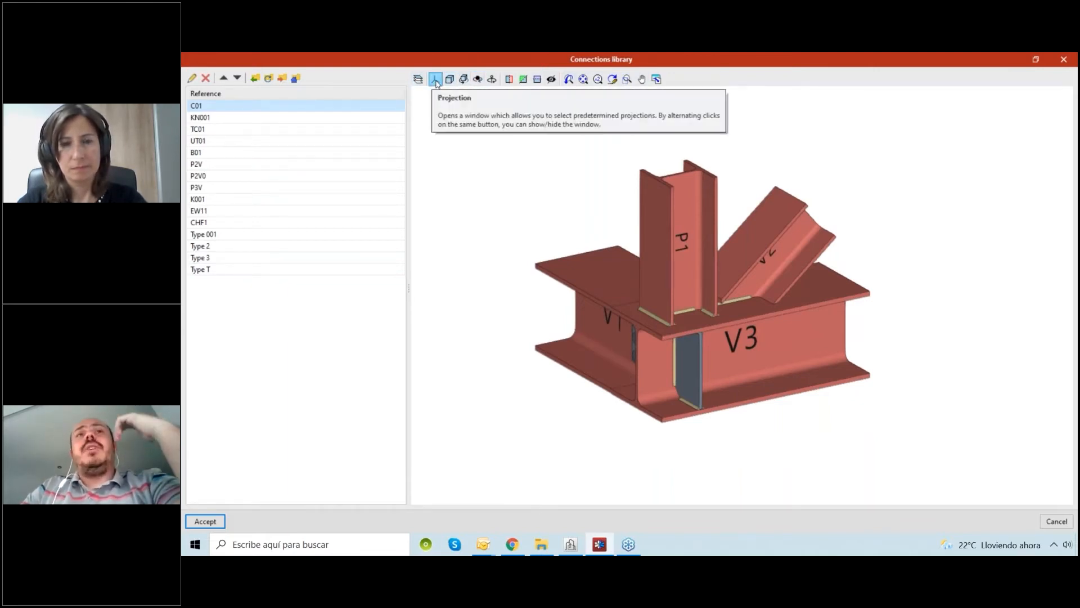
pyautogui.click(657, 83)
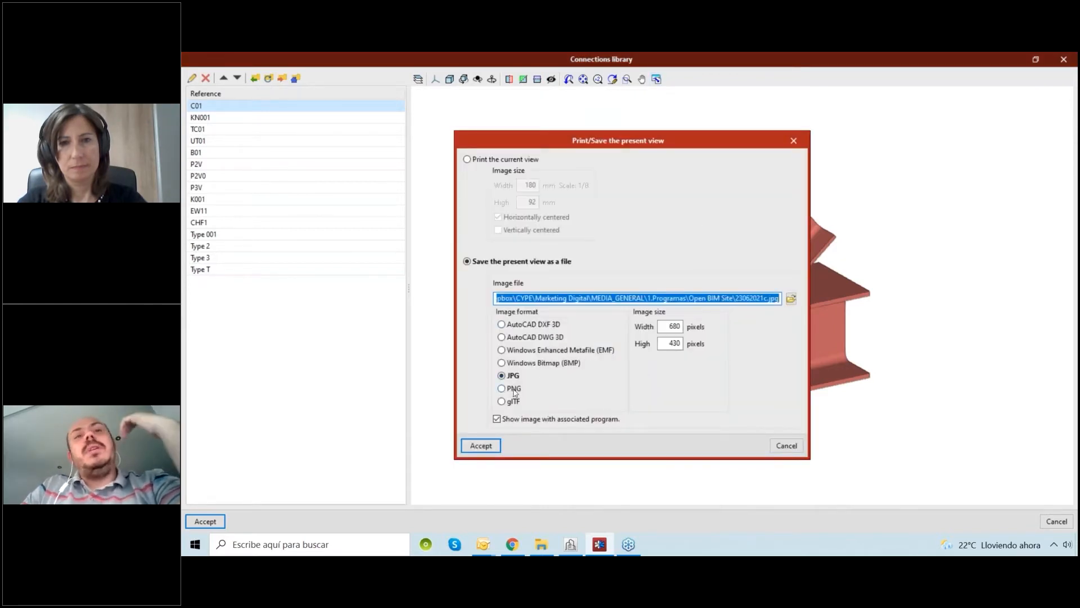
pyautogui.click(669, 326)
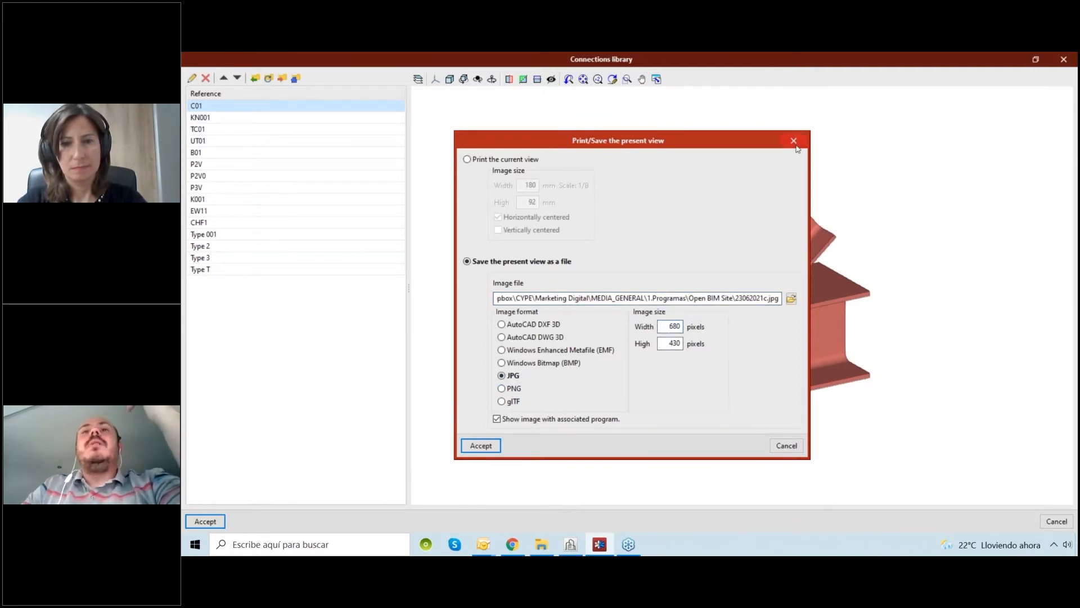
pyautogui.click(793, 140)
pyautogui.moveTo(786, 346); pyautogui.dragTo(507, 350, button='middle')
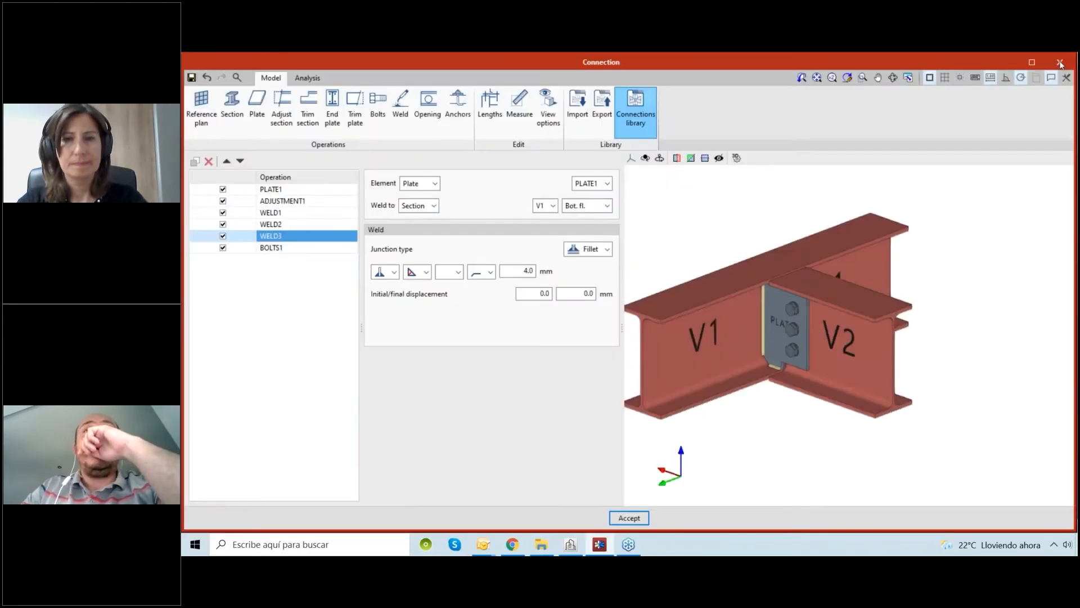
pyautogui.click(1061, 61)
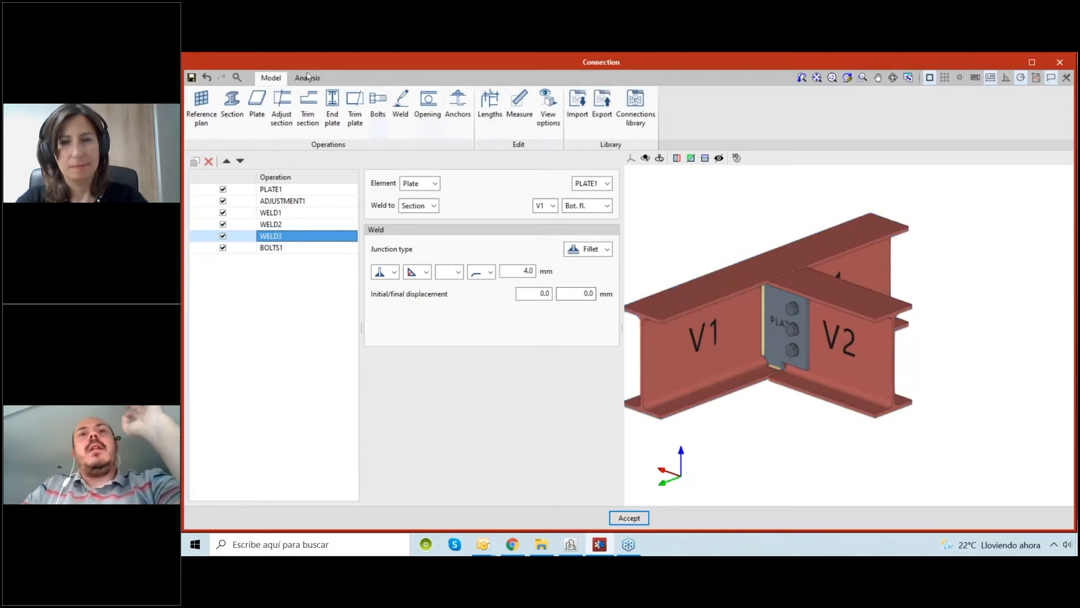
# Step: Accept the connection and delete a T-shaped beam node with warning status from the 3D model
pyautogui.click(639, 517)
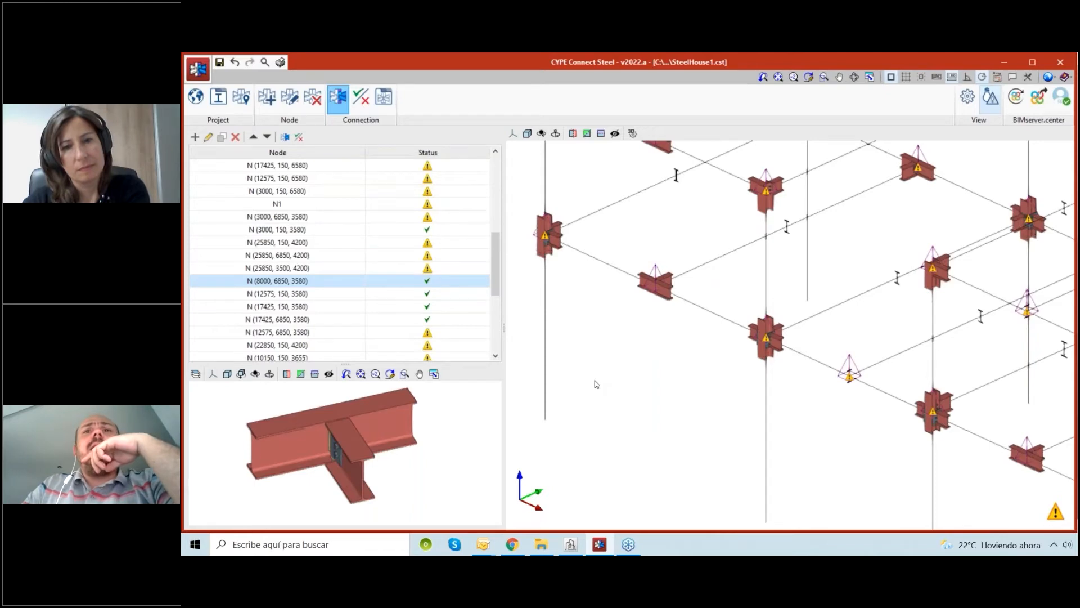
pyautogui.scroll(-2, 597, 384)
pyautogui.scroll(-2, 596, 384)
pyautogui.scroll(6, 624, 244)
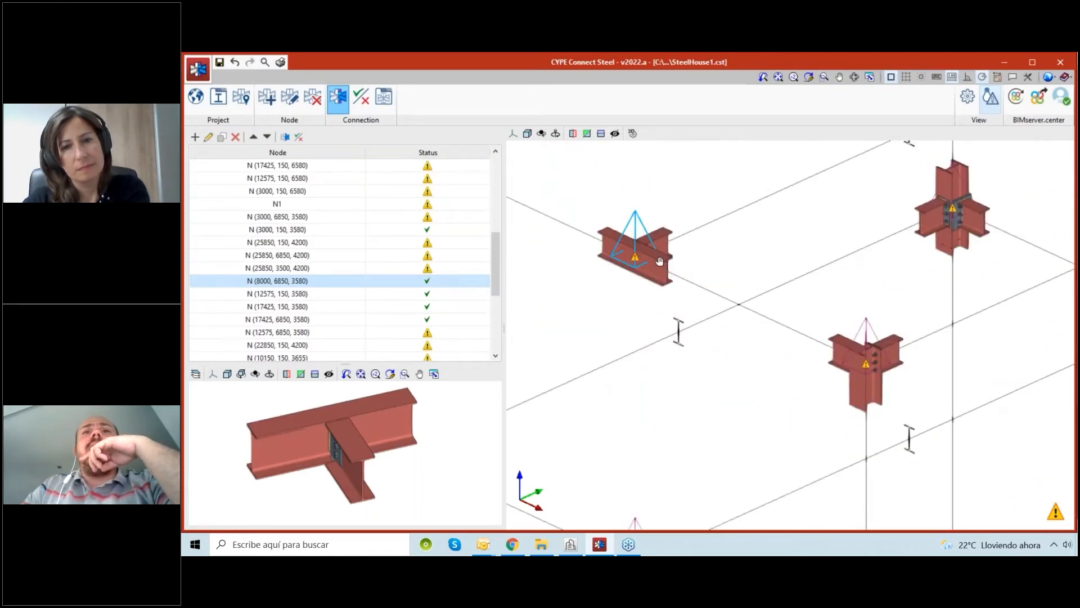
pyautogui.scroll(-2, 715, 260)
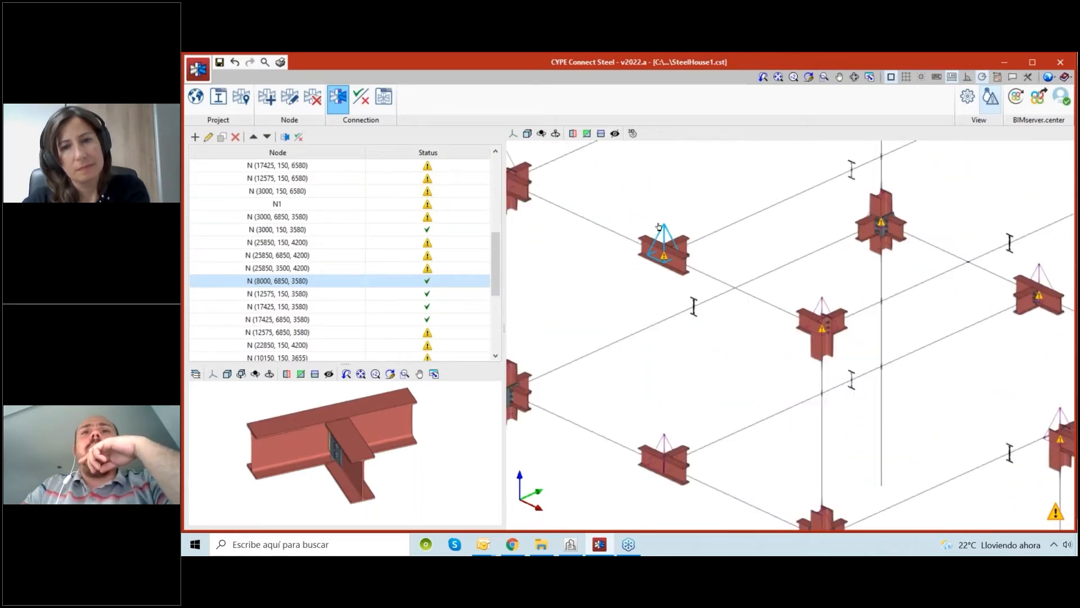
pyautogui.click(313, 97)
pyautogui.click(668, 248)
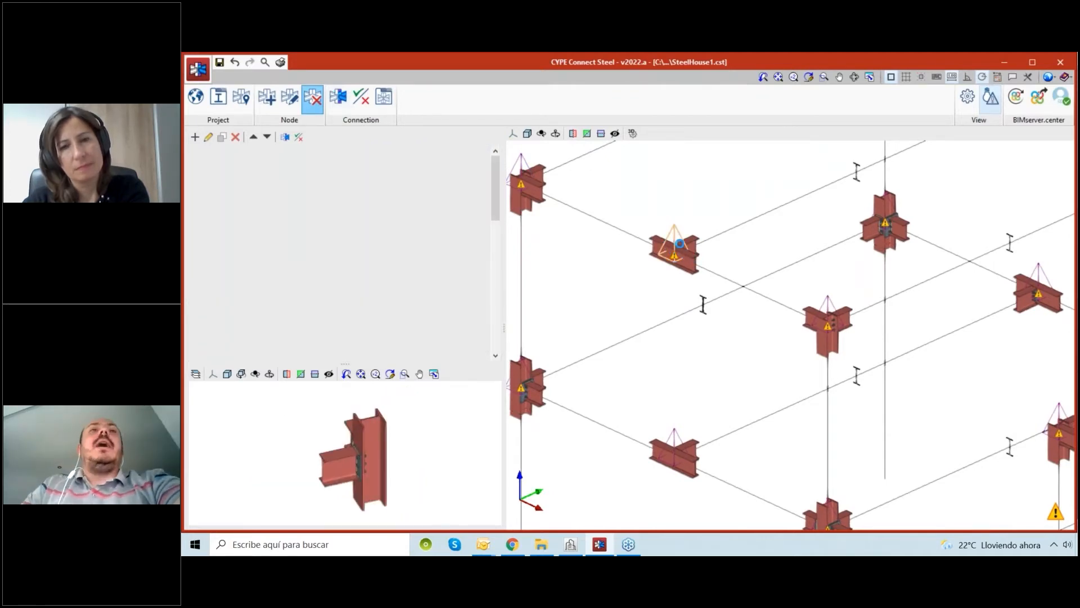
# Step: Add a new node at the beam intersection where the node was deleted, with the reference "My new connection"
pyautogui.scroll(2, 680, 243)
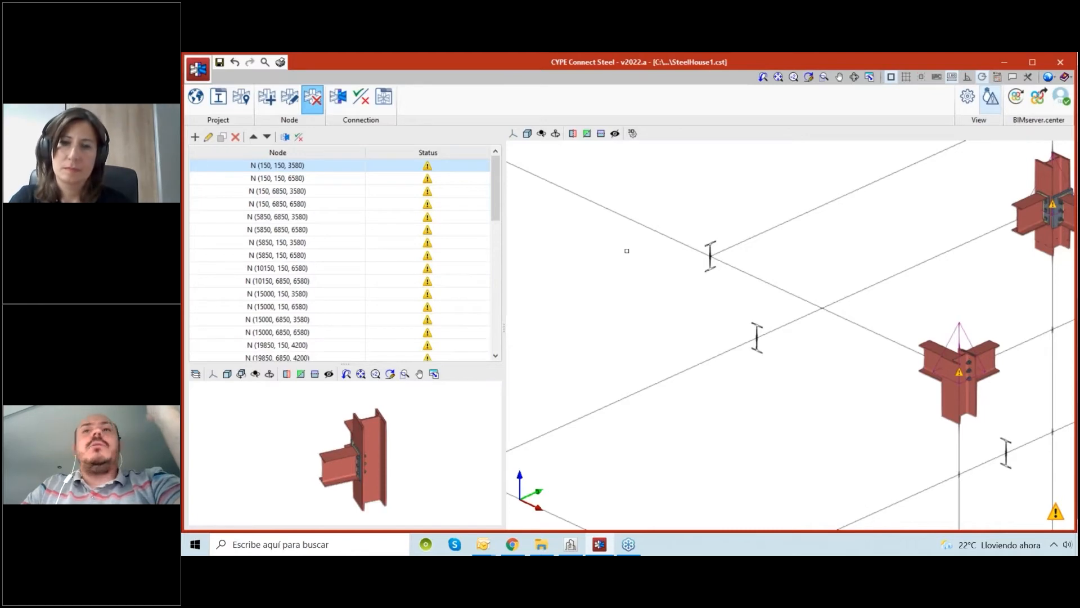
pyautogui.click(269, 104)
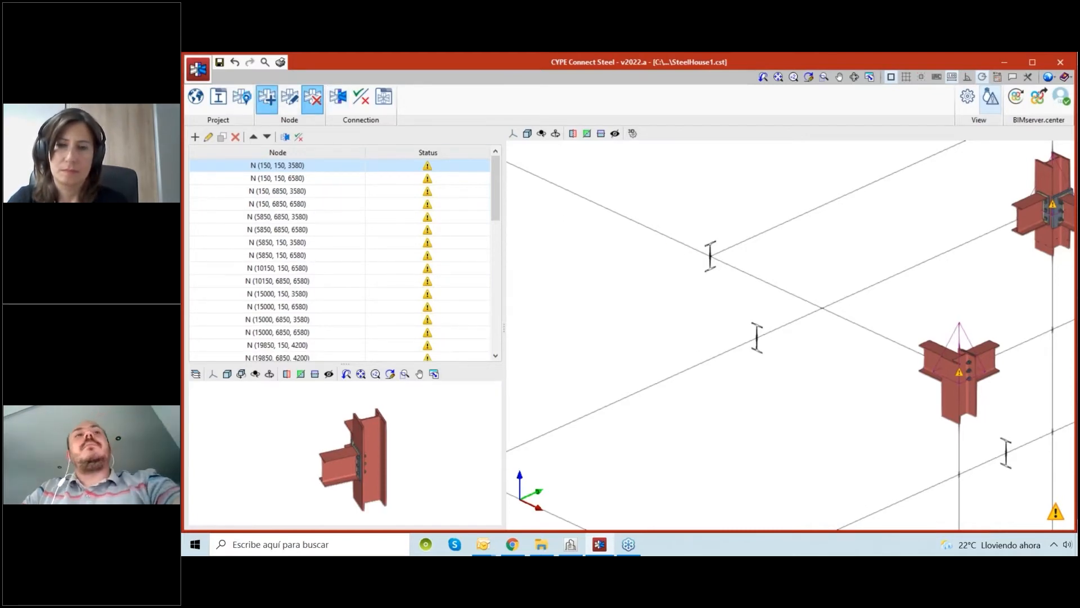
pyautogui.click(711, 257)
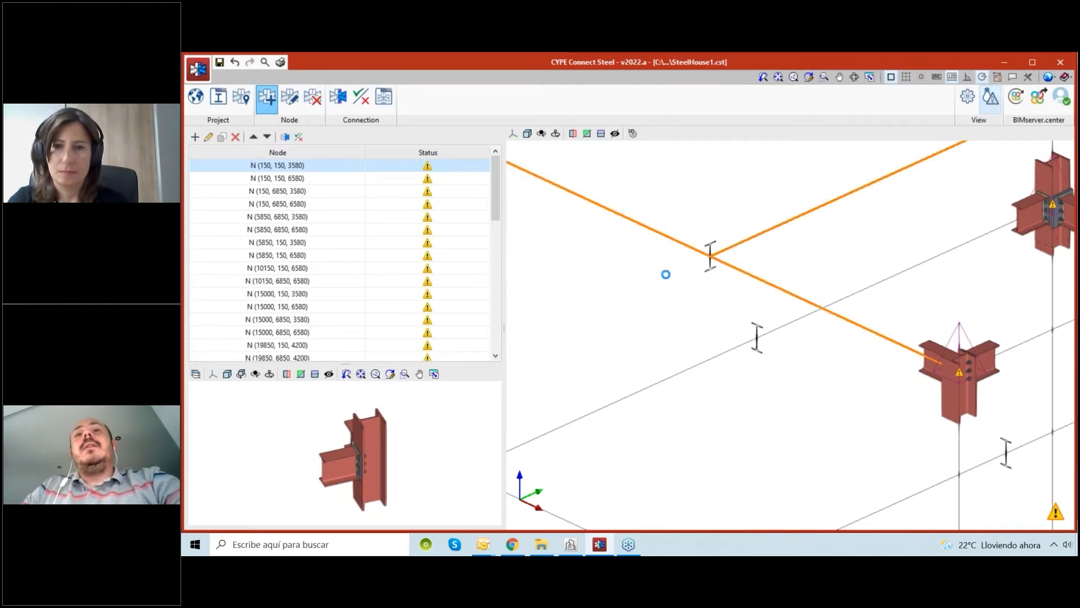
pyautogui.write('My new connection')
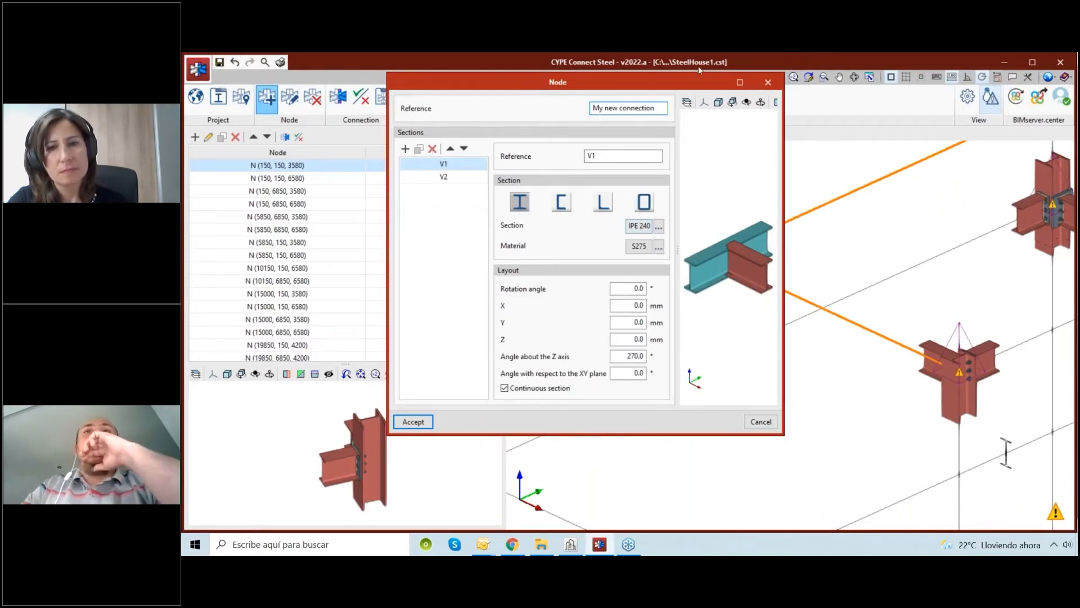
# Step: Enlarge the node definition, review sections V1 and V2 in its 3D view, and accept the new node
pyautogui.click(740, 82)
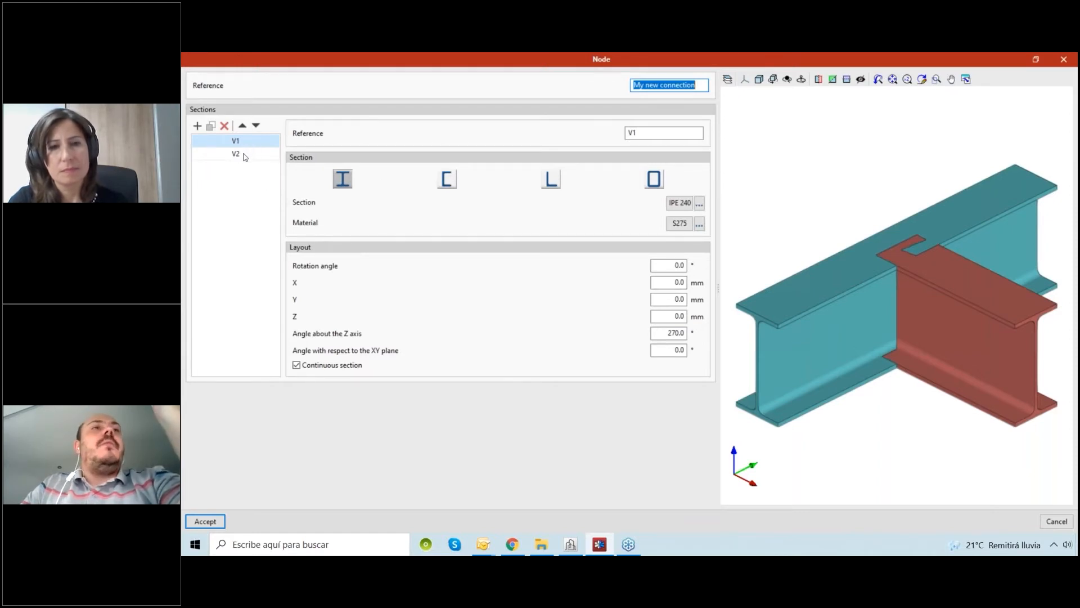
pyautogui.moveTo(823, 313); pyautogui.dragTo(853, 302, button='middle')
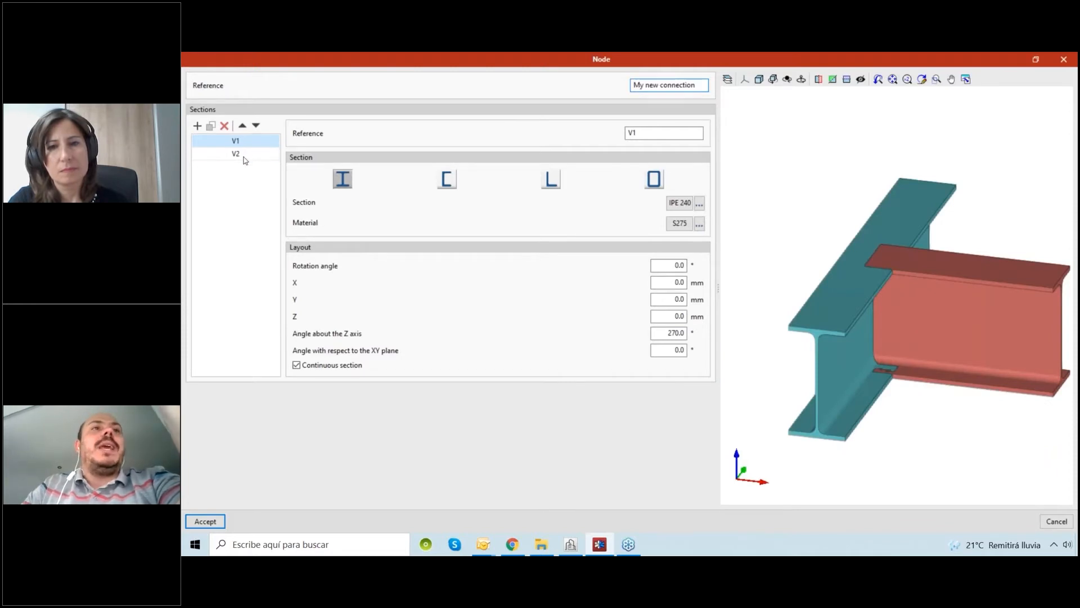
pyautogui.click(265, 153)
pyautogui.click(233, 142)
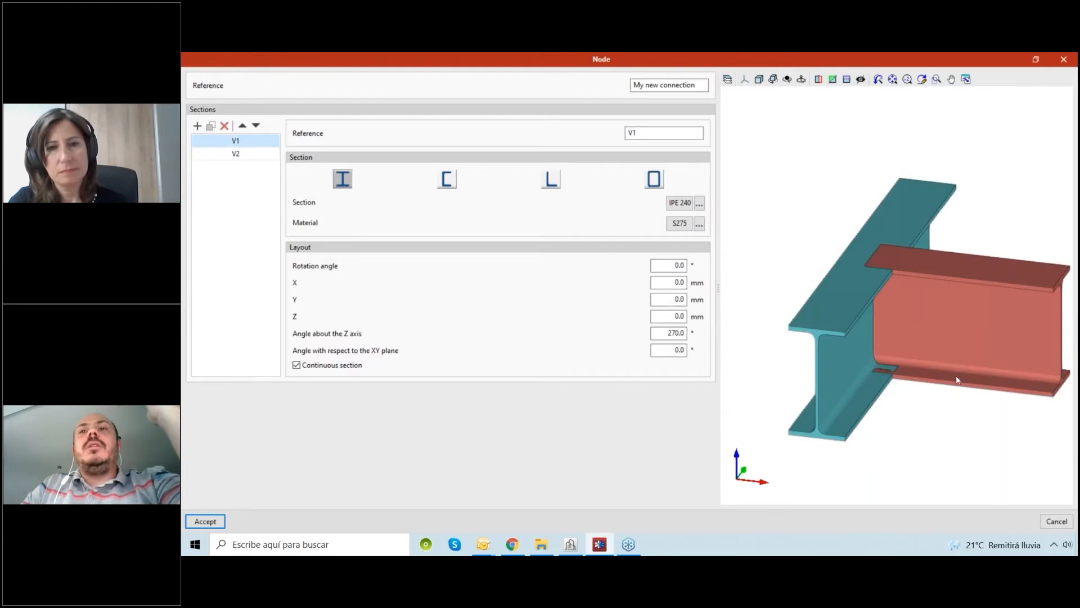
pyautogui.moveTo(957, 376); pyautogui.dragTo(920, 361, button='middle')
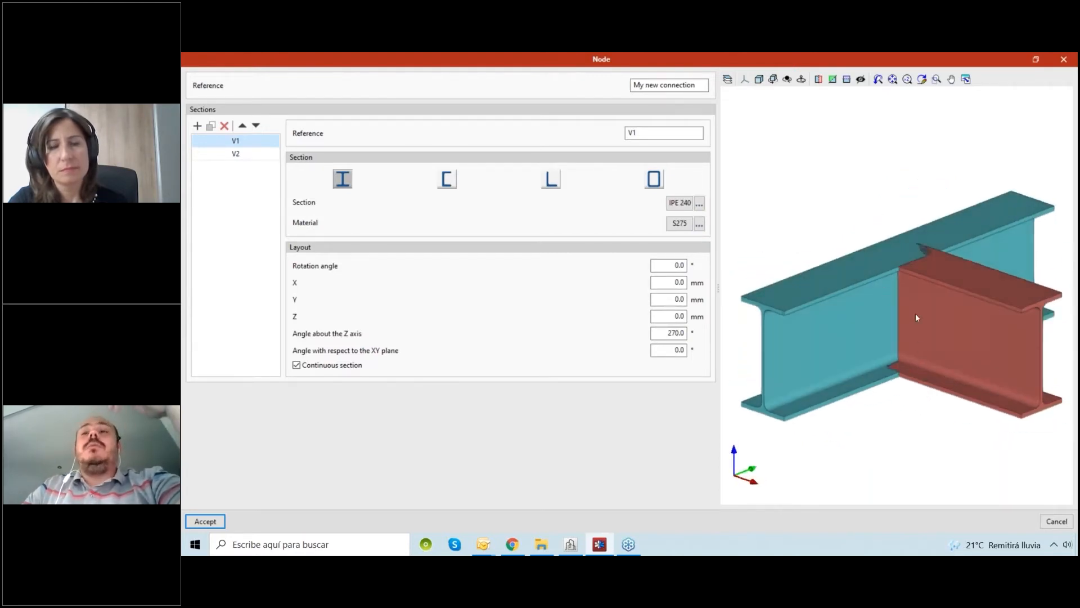
pyautogui.moveTo(916, 318)
pyautogui.mouseDown(button='middle')
pyautogui.moveTo(926, 330)
pyautogui.moveTo(921, 324)
pyautogui.mouseUp(button='middle')
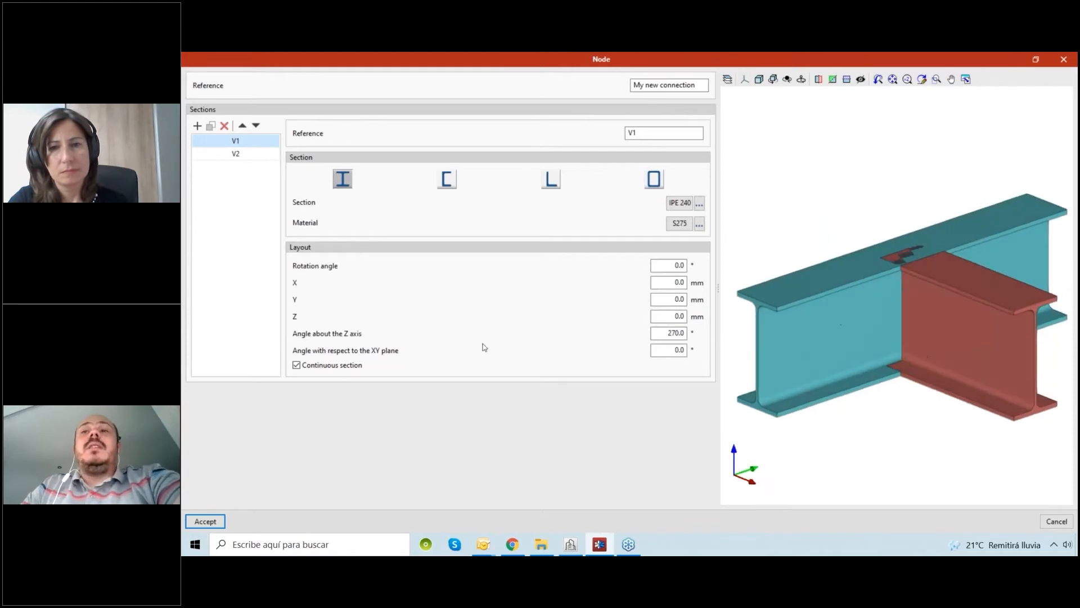
pyautogui.click(206, 522)
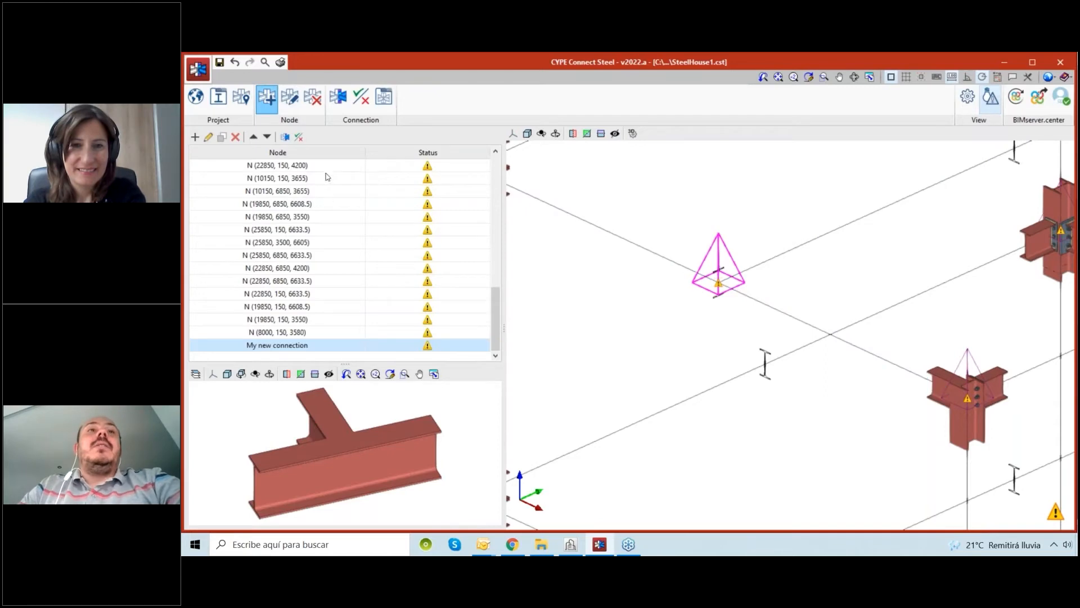
# Step: Open the connection of the node "My new connection" for editing and widen its 3D view
pyautogui.click(338, 99)
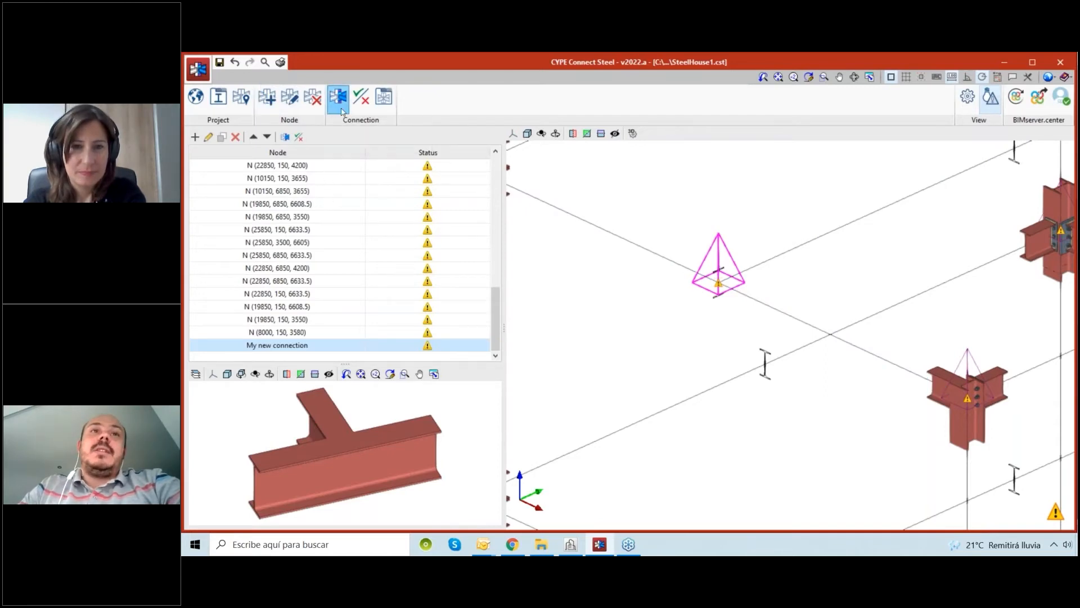
pyautogui.click(286, 138)
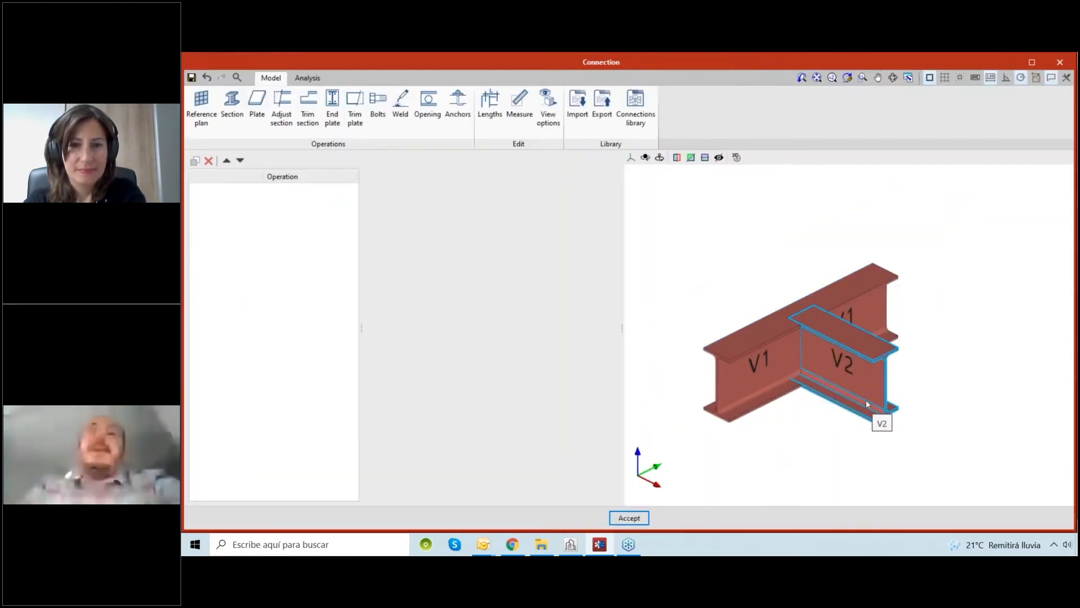
pyautogui.moveTo(620, 336); pyautogui.dragTo(562, 335)
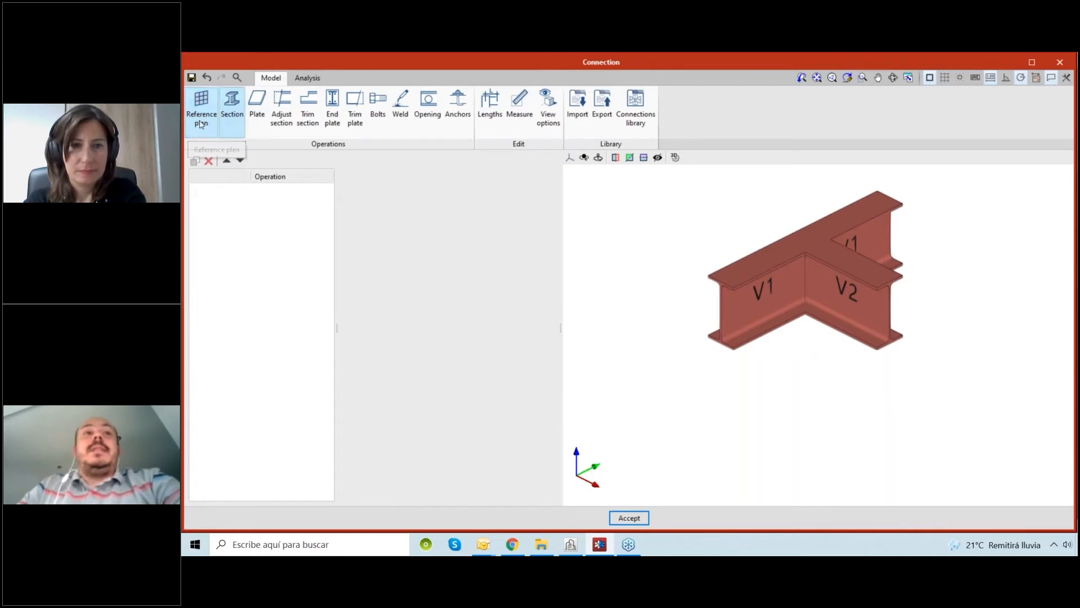
pyautogui.click(281, 112)
pyautogui.click(847, 248)
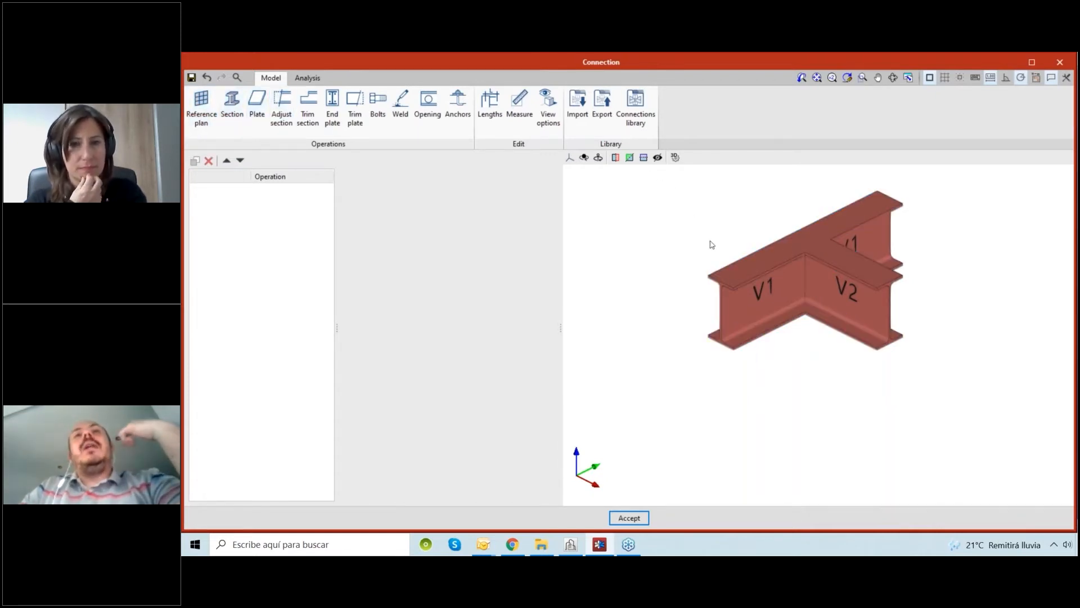
pyautogui.moveTo(969, 275); pyautogui.dragTo(940, 309, button='middle')
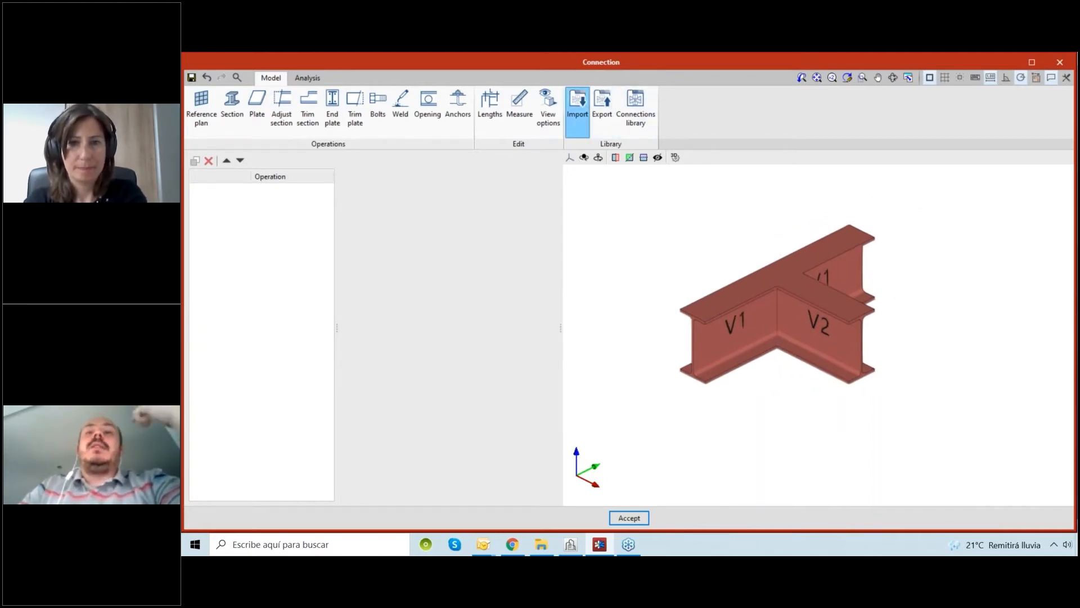
# Step: Choose the "Type T" connection from the library for import and proceed to assigning its sections to the node
pyautogui.click(577, 107)
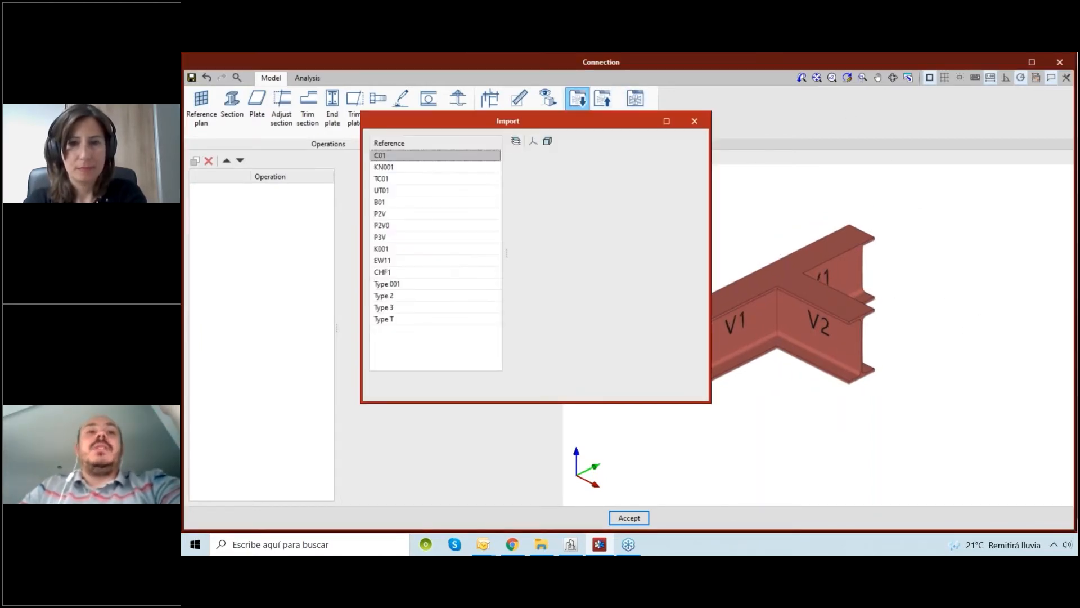
pyautogui.click(396, 319)
pyautogui.keyDown('shift'); pyautogui.moveTo(644, 297); pyautogui.dragTo(554, 332, button='middle'); pyautogui.keyUp('shift')
pyautogui.click(397, 393)
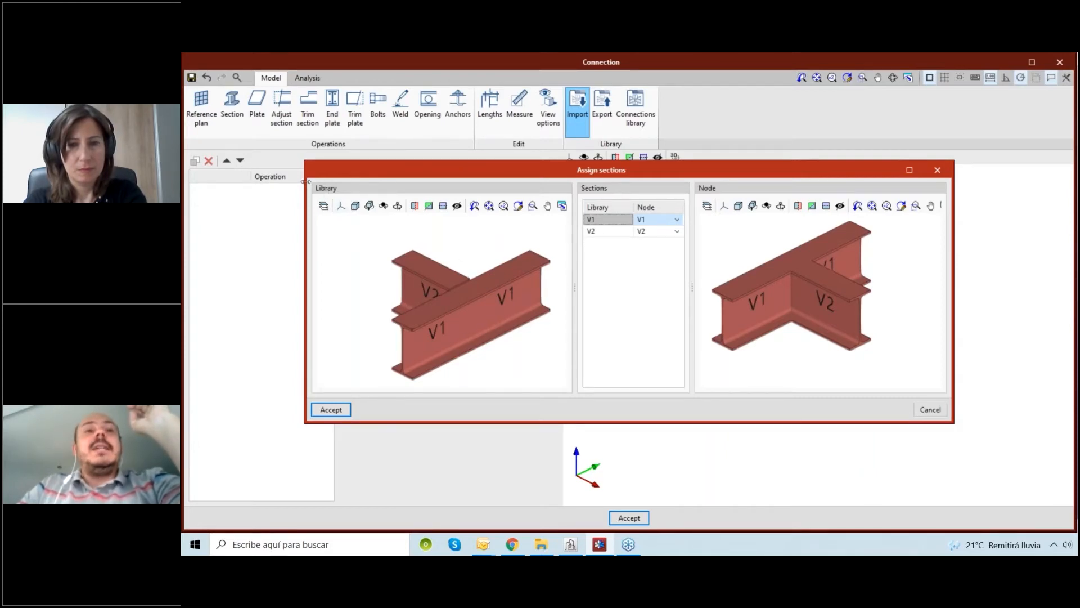
# Step: Compare the positions of sections V1 and V2 in the library connection and in the node from several viewing angles
pyautogui.moveTo(390, 321)
pyautogui.mouseDown(button='middle')
pyautogui.moveTo(445, 301)
pyautogui.moveTo(425, 302)
pyautogui.moveTo(435, 324)
pyautogui.moveTo(439, 298)
pyautogui.mouseUp(button='middle')
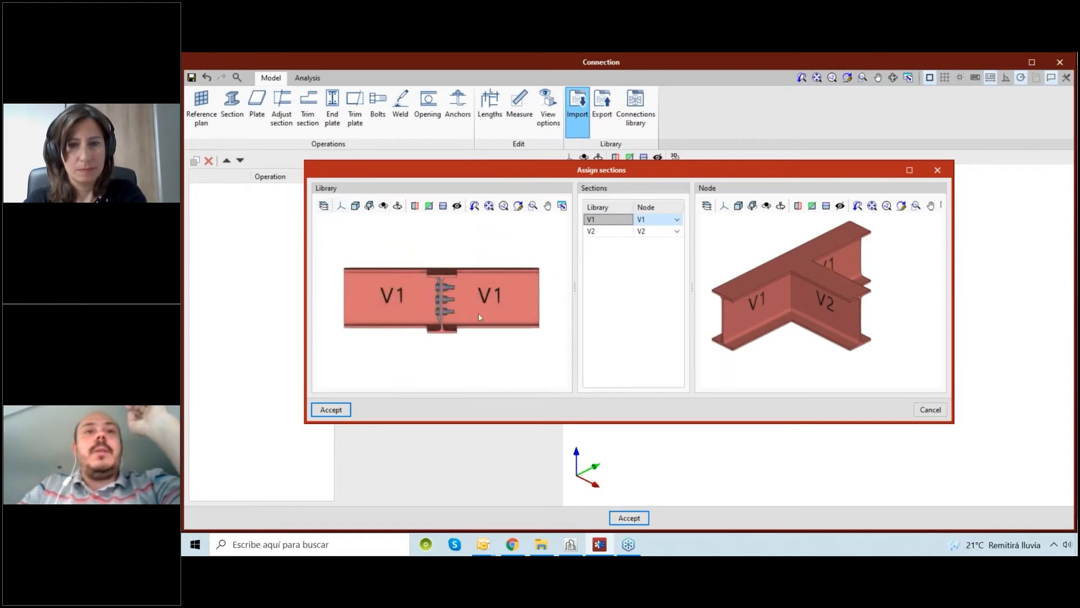
pyautogui.moveTo(741, 299); pyautogui.dragTo(765, 280, button='middle')
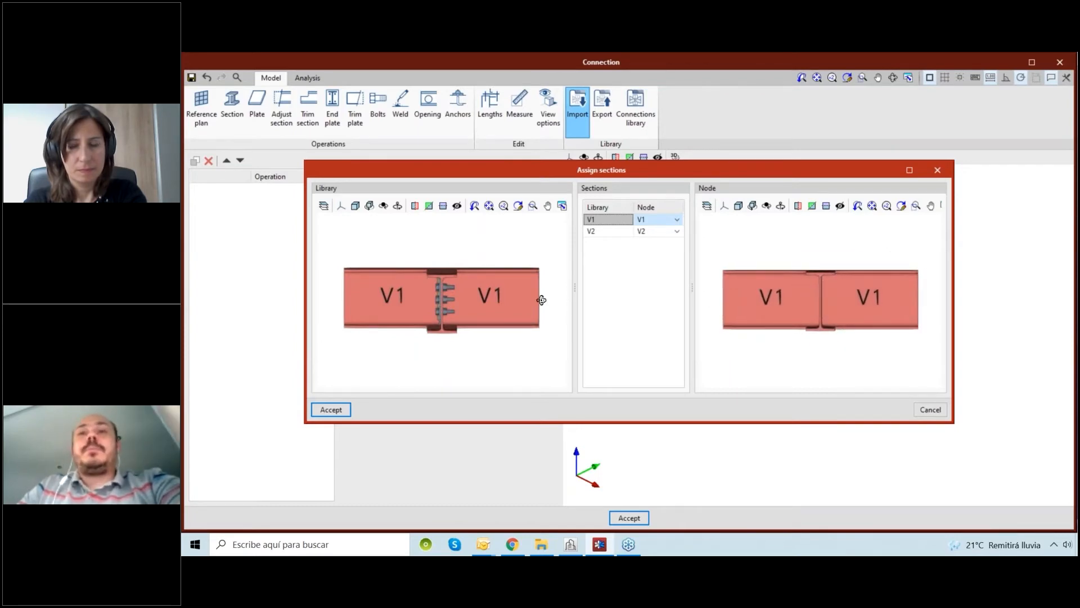
pyautogui.moveTo(540, 299)
pyautogui.mouseDown(button='middle')
pyautogui.moveTo(514, 290)
pyautogui.moveTo(490, 303)
pyautogui.mouseUp(button='middle')
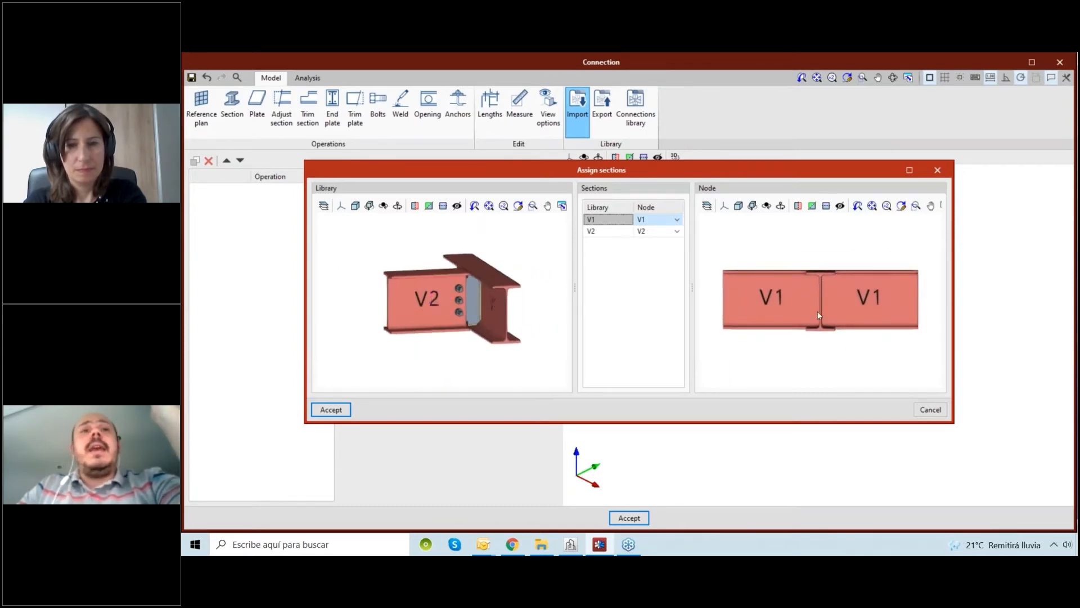
pyautogui.moveTo(819, 315)
pyautogui.mouseDown(button='middle')
pyautogui.moveTo(804, 312)
pyautogui.moveTo(876, 308)
pyautogui.mouseUp(button='middle')
pyautogui.moveTo(487, 310)
pyautogui.mouseDown(button='middle')
pyautogui.moveTo(448, 311)
pyautogui.moveTo(490, 329)
pyautogui.moveTo(503, 319)
pyautogui.mouseUp(button='middle')
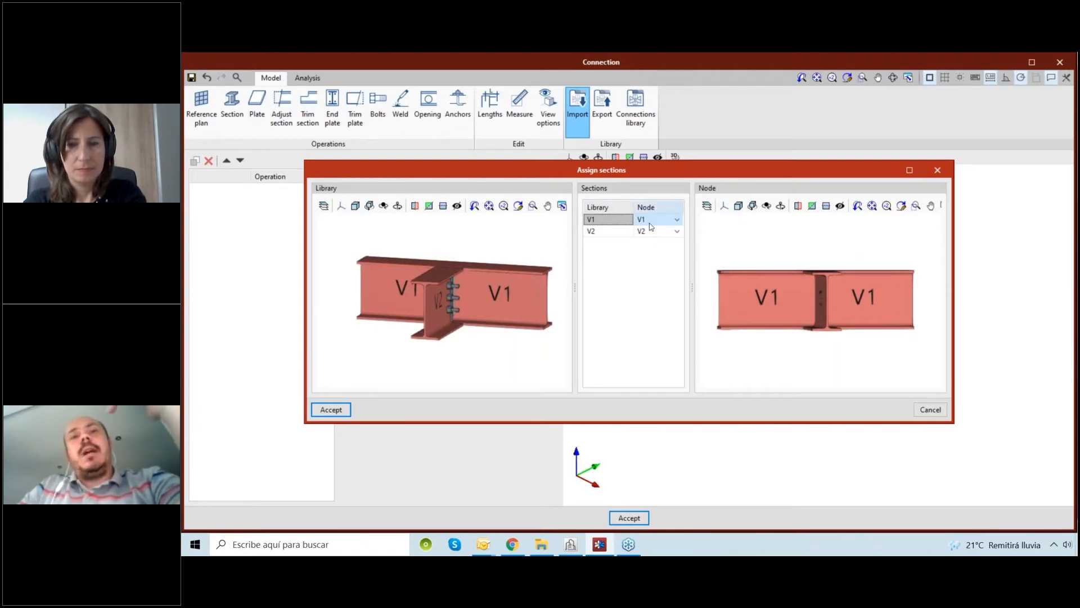
# Step: Examine the library and node previews from matching angles, with the section list widened, to see how beam V2 meets V1
pyautogui.moveTo(849, 298); pyautogui.dragTo(822, 299, button='middle')
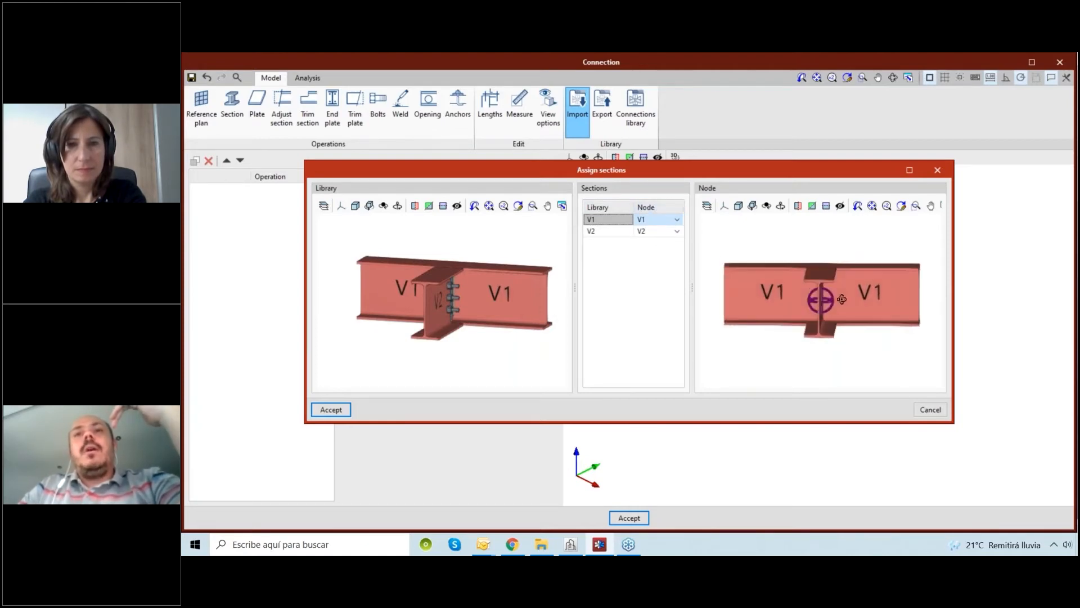
pyautogui.moveTo(527, 289); pyautogui.dragTo(591, 246, button='middle')
pyautogui.moveTo(692, 245); pyautogui.dragTo(700, 244)
pyautogui.moveTo(574, 246); pyautogui.dragTo(565, 247)
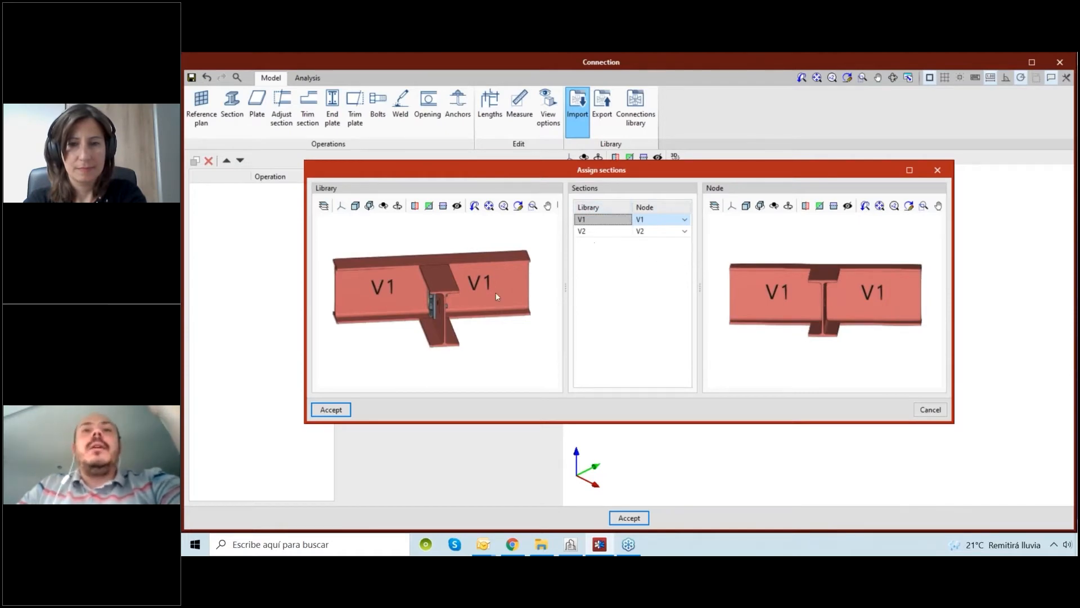
pyautogui.moveTo(495, 294); pyautogui.dragTo(526, 302, button='middle')
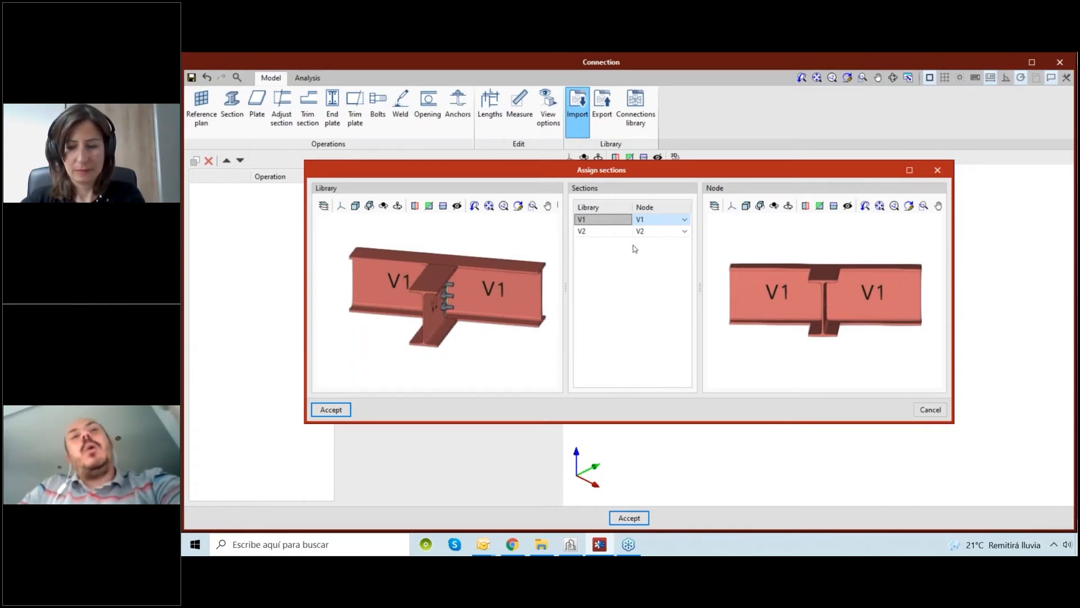
pyautogui.moveTo(850, 308)
pyautogui.mouseDown(button='middle')
pyautogui.moveTo(827, 306)
pyautogui.moveTo(871, 308)
pyautogui.mouseUp(button='middle')
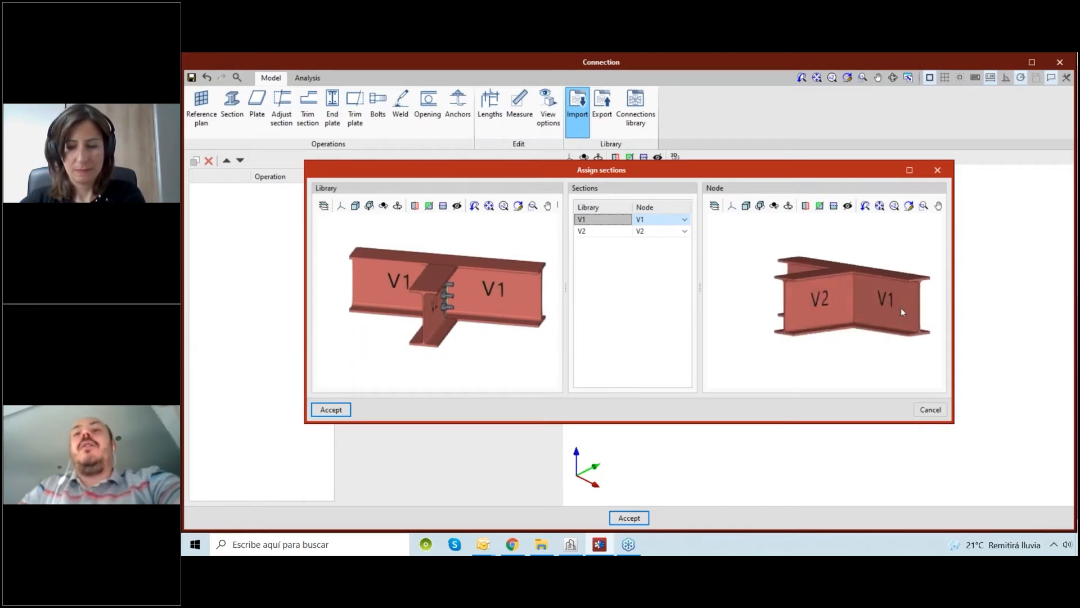
# Step: Try assigning node section V2 to library section V1, and restore the assignment to V1
pyautogui.click(684, 220)
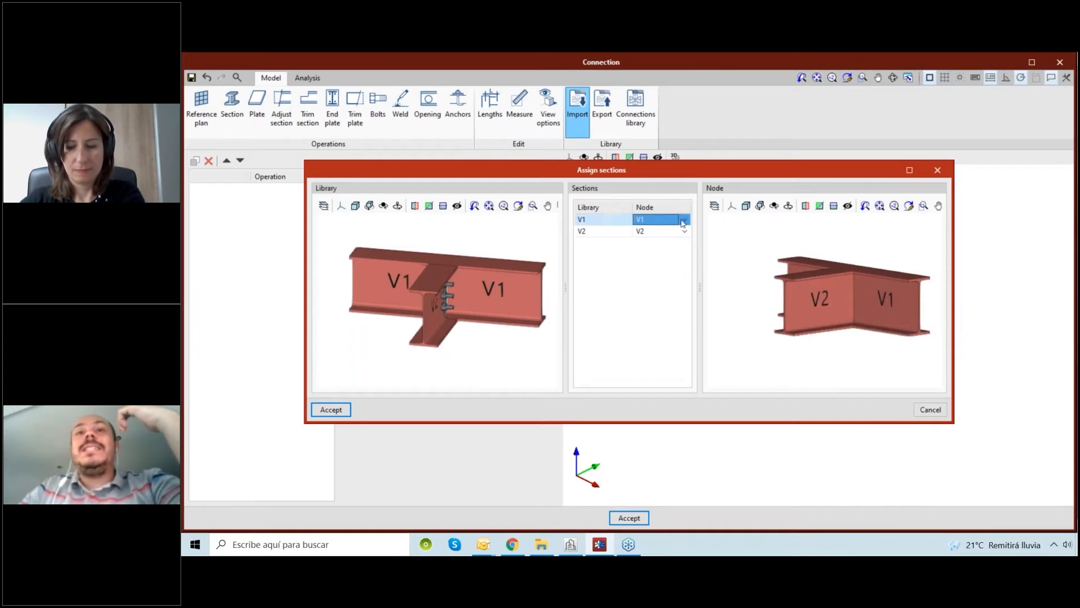
pyautogui.click(681, 241)
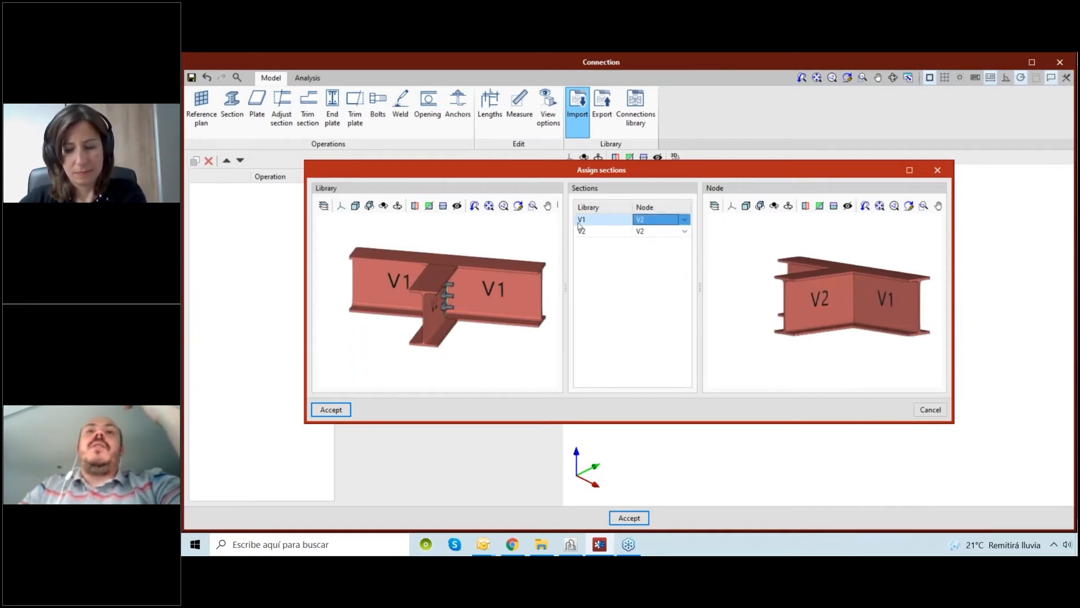
pyautogui.click(686, 220)
pyautogui.click(670, 230)
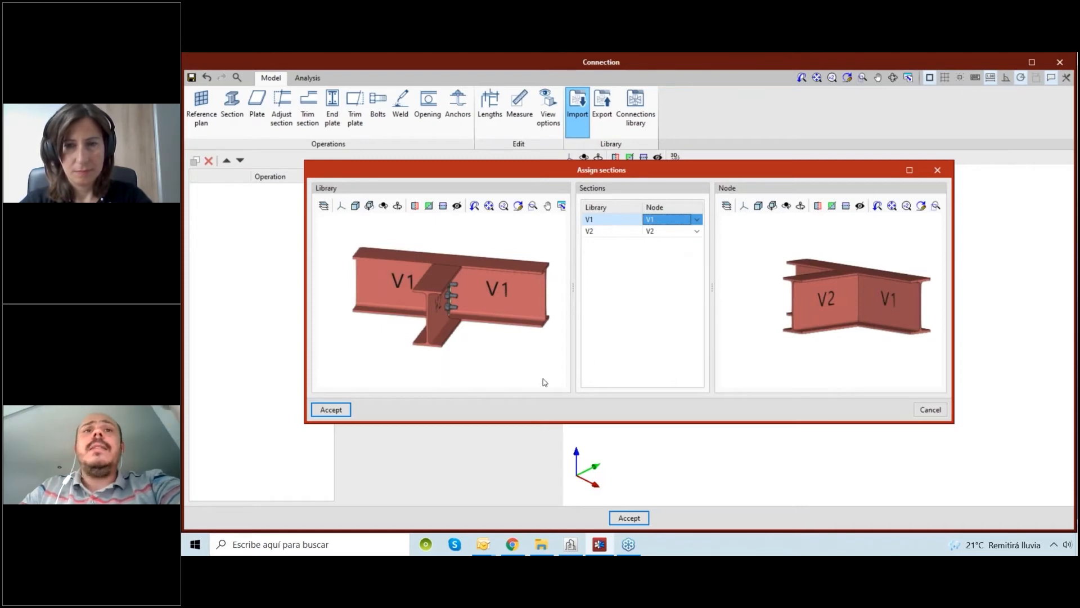
# Step: Accept the section assignment to import the library connection, and inspect the plate and bolts joining V1 and V2
pyautogui.click(331, 410)
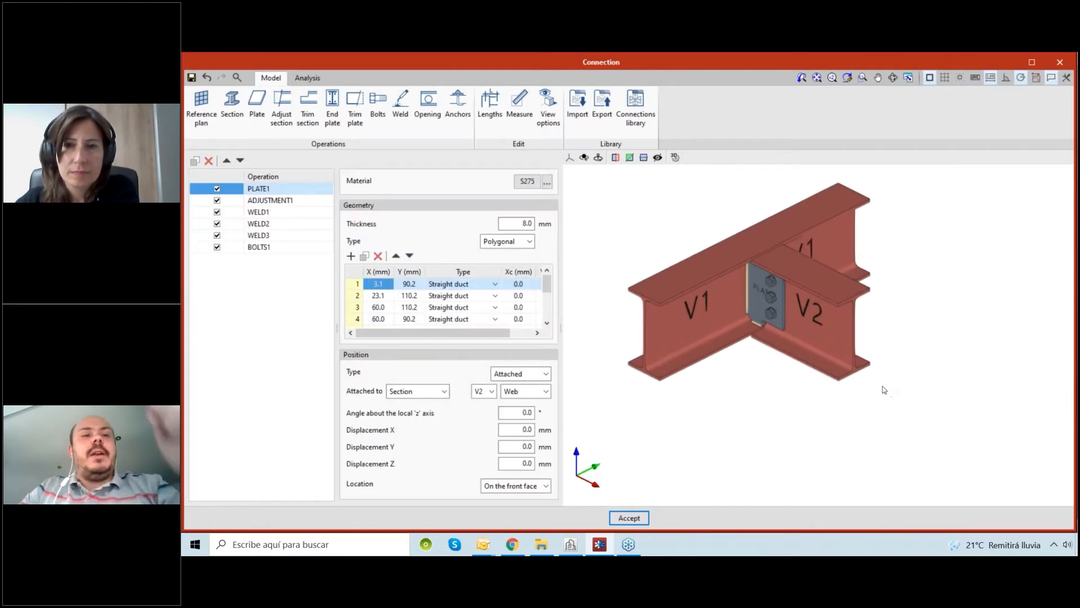
pyautogui.moveTo(878, 382)
pyautogui.mouseDown(button='middle')
pyautogui.moveTo(894, 388)
pyautogui.moveTo(759, 352)
pyautogui.moveTo(893, 376)
pyautogui.mouseUp(button='middle')
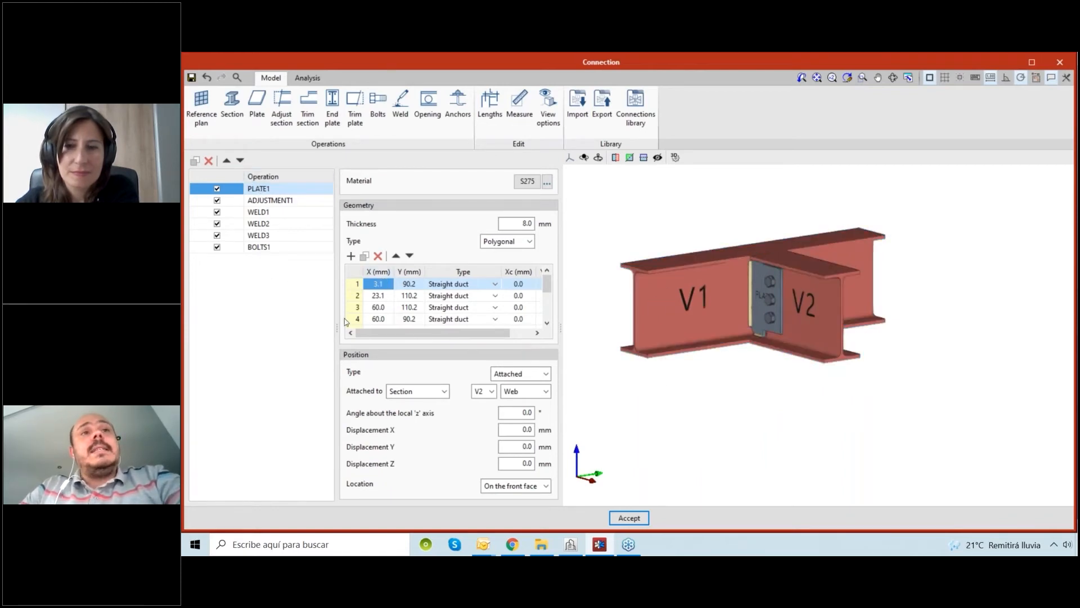
pyautogui.moveTo(783, 398); pyautogui.dragTo(808, 386, button='middle')
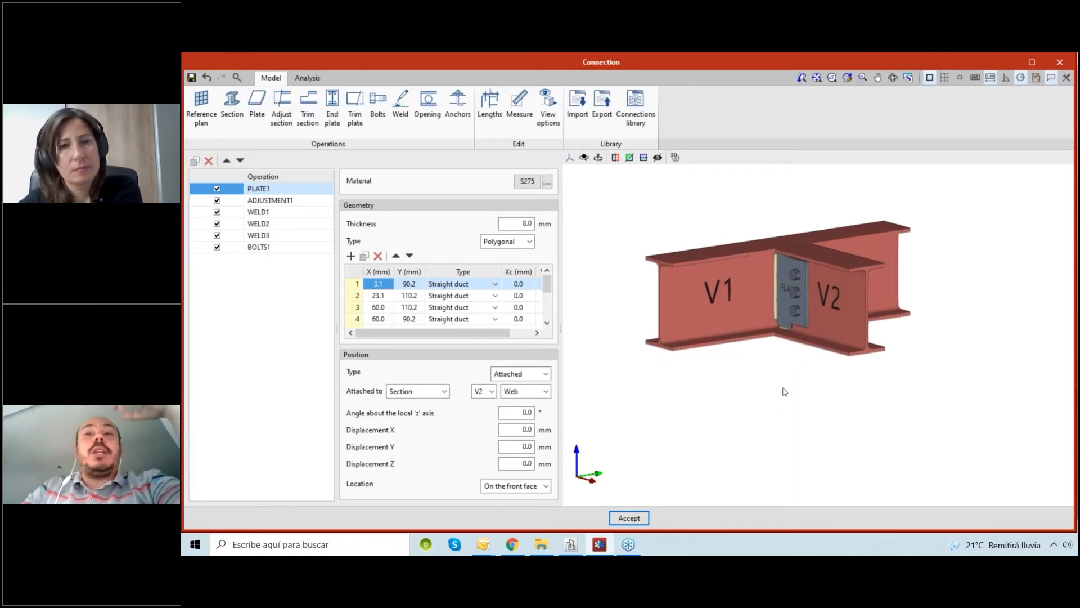
pyautogui.scroll(-3, 799, 388)
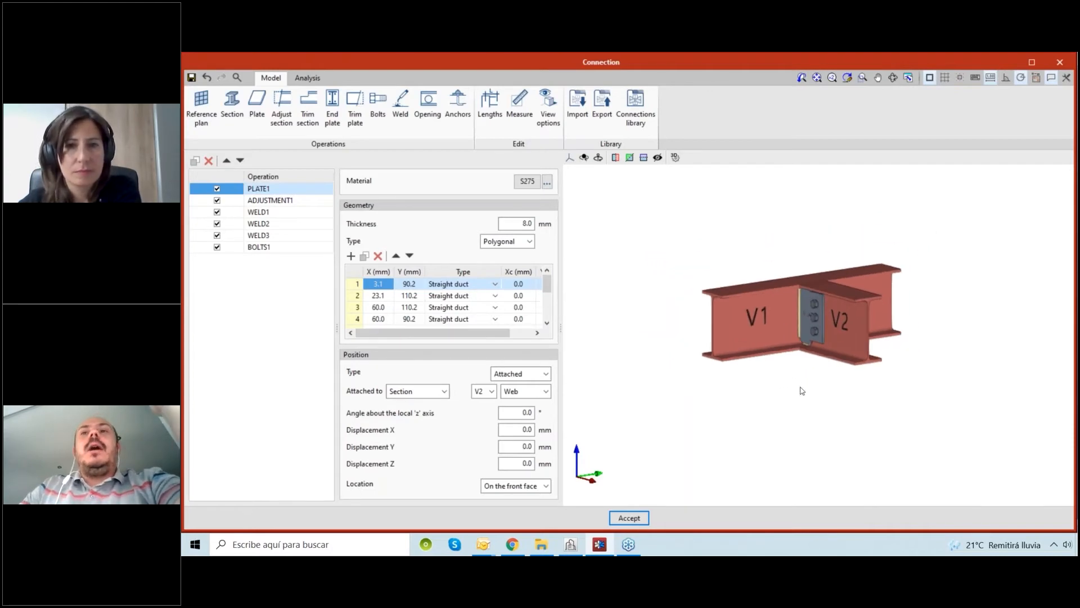
pyautogui.scroll(1, 802, 390)
pyautogui.moveTo(803, 387); pyautogui.dragTo(811, 388, button='middle')
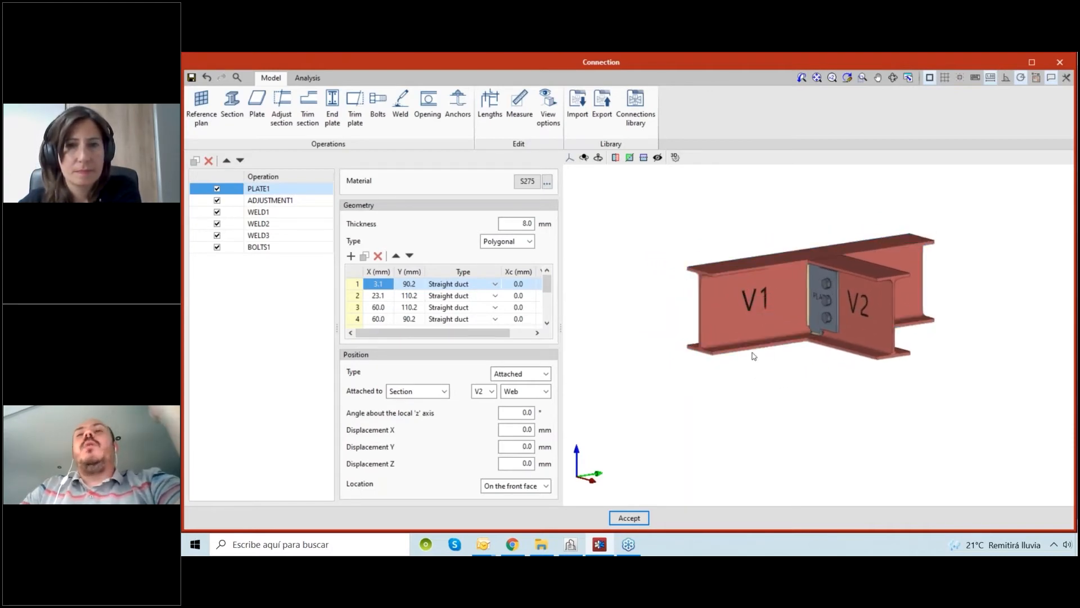
pyautogui.moveTo(767, 358); pyautogui.dragTo(785, 362, button='middle')
pyautogui.scroll(1, 777, 309)
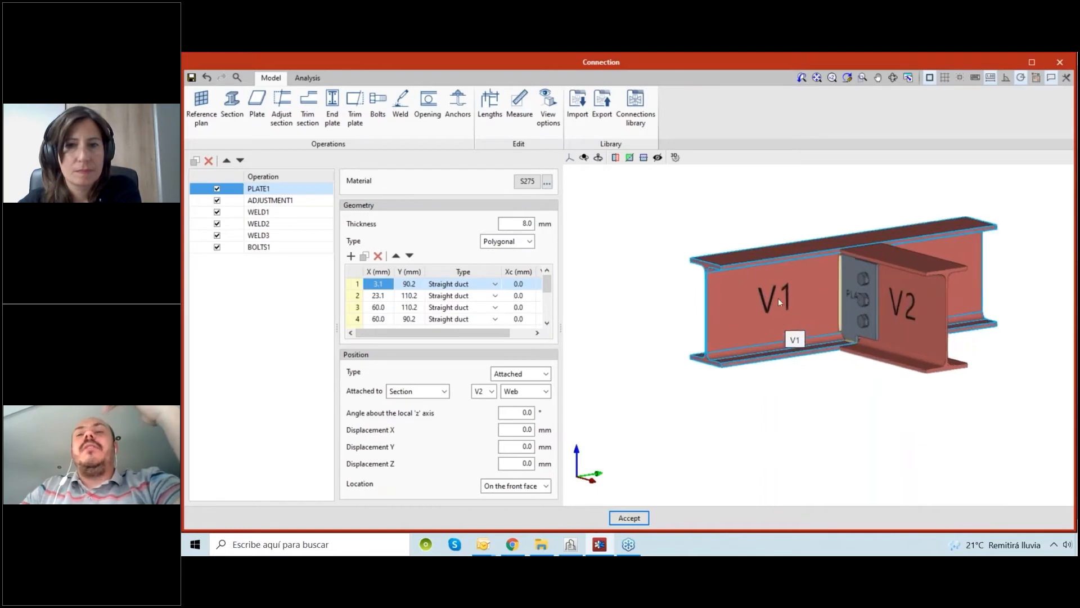
pyautogui.scroll(1, 819, 309)
pyautogui.scroll(-1, 792, 275)
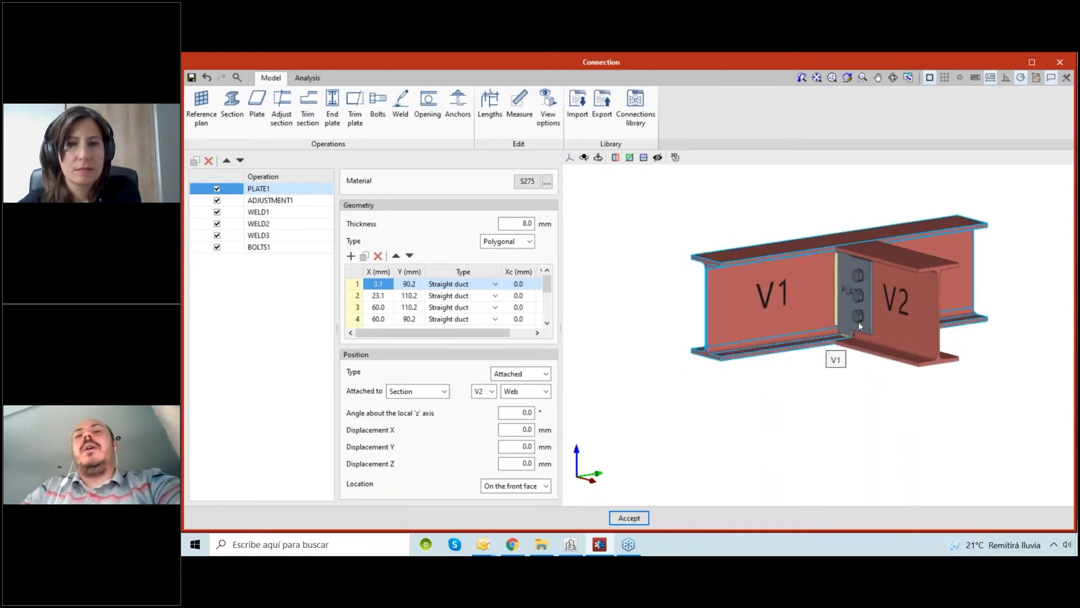
pyautogui.scroll(1, 876, 304)
# Step: Switch the WELD3 operation off and back on to see its effect on the joint
pyautogui.click(251, 236)
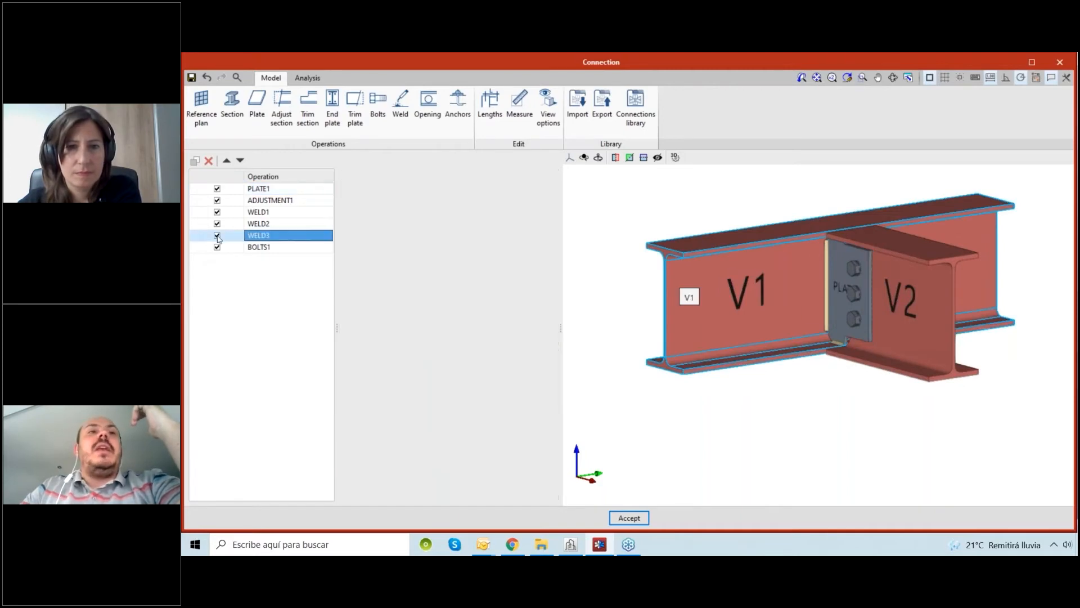
pyautogui.click(217, 236)
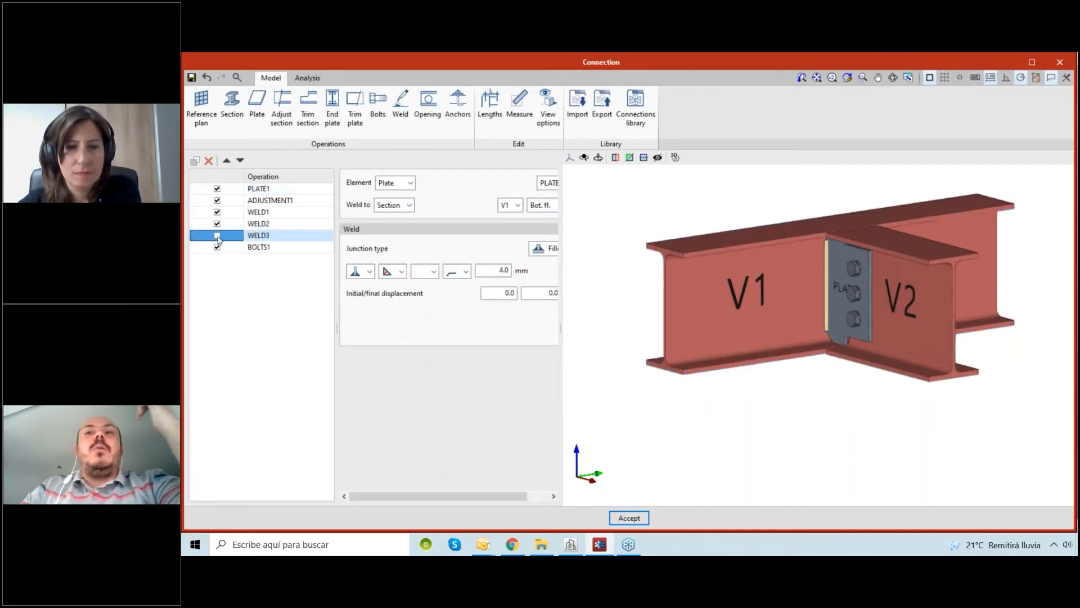
pyautogui.click(218, 236)
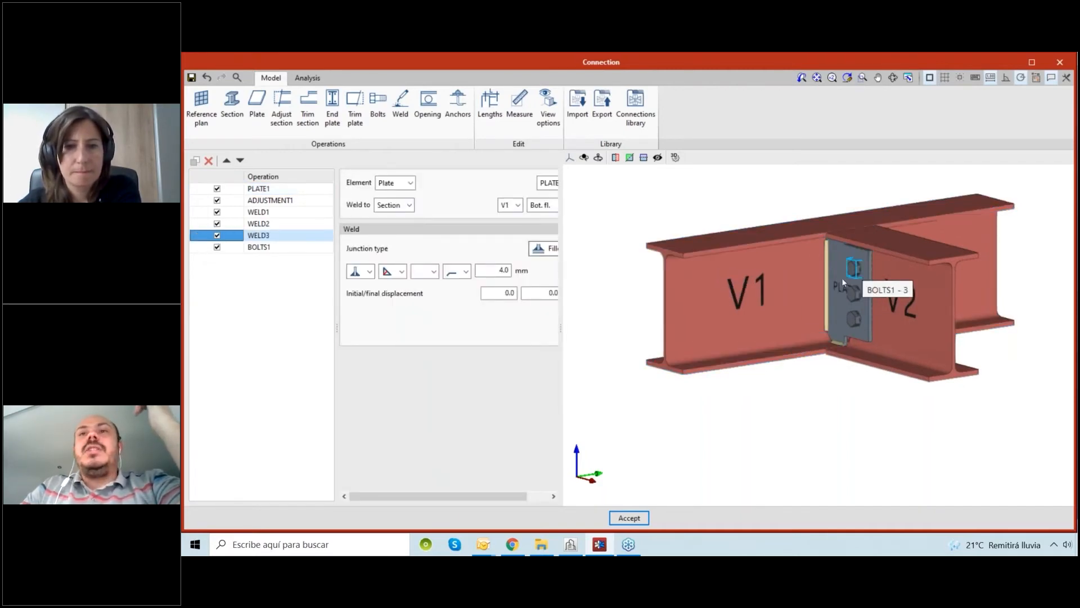
# Step: Delete the third bolt, at X 100.0 mm and Y 50.0 mm, from the BOLTS1 operation
pyautogui.click(275, 198)
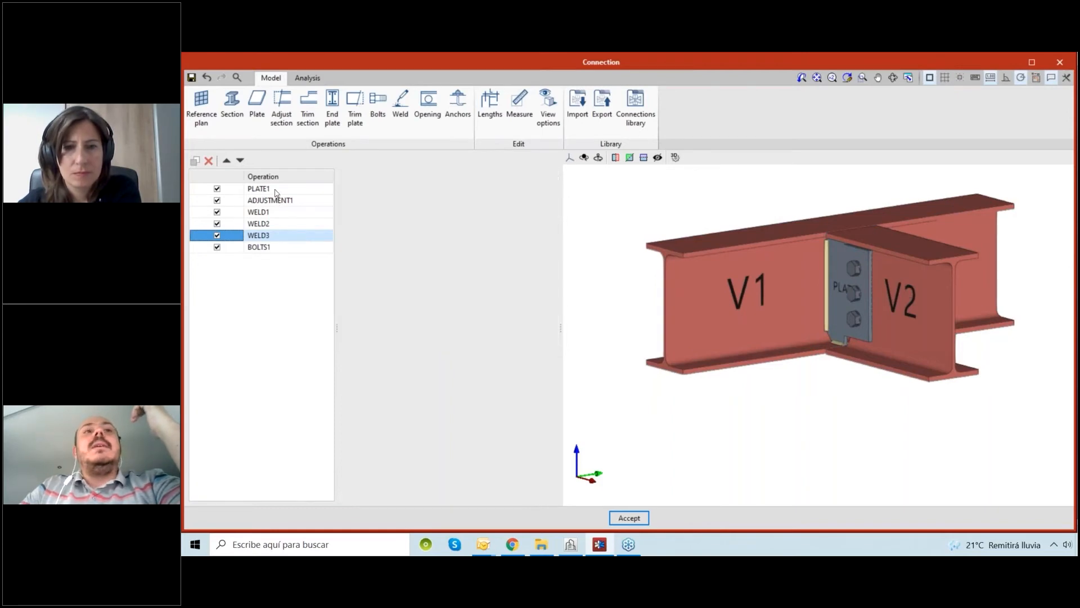
pyautogui.click(265, 248)
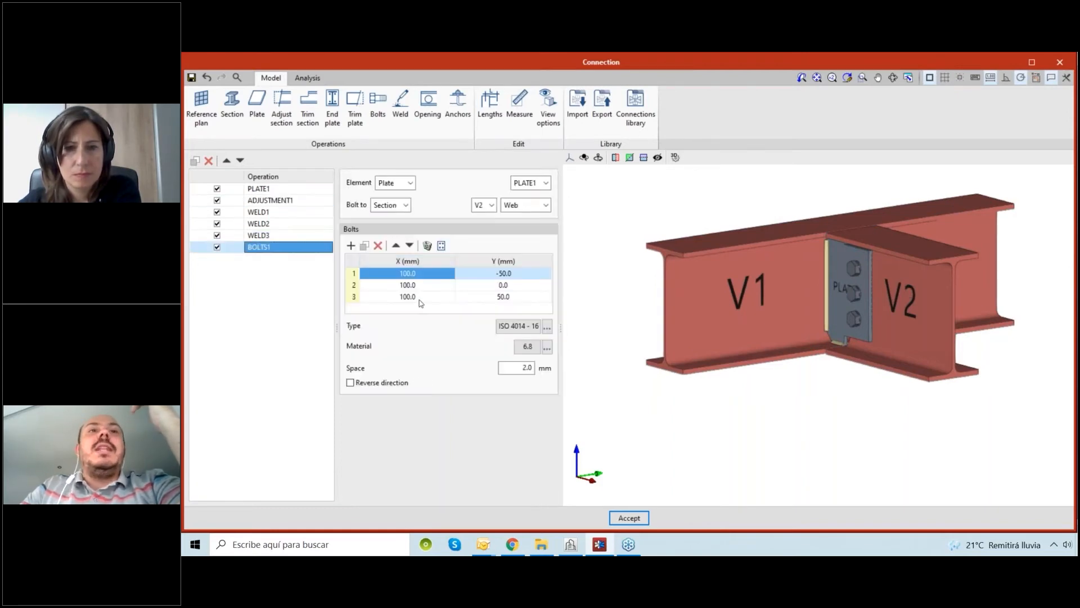
pyautogui.click(413, 298)
pyautogui.click(379, 247)
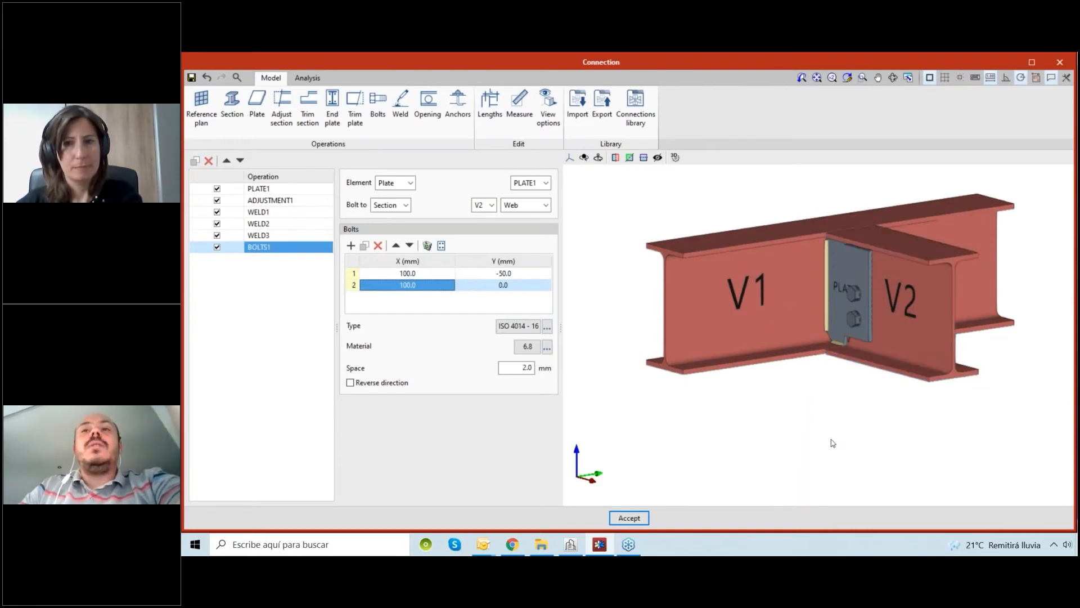
pyautogui.scroll(-1, 831, 439)
pyautogui.moveTo(831, 440); pyautogui.dragTo(814, 435, button='middle')
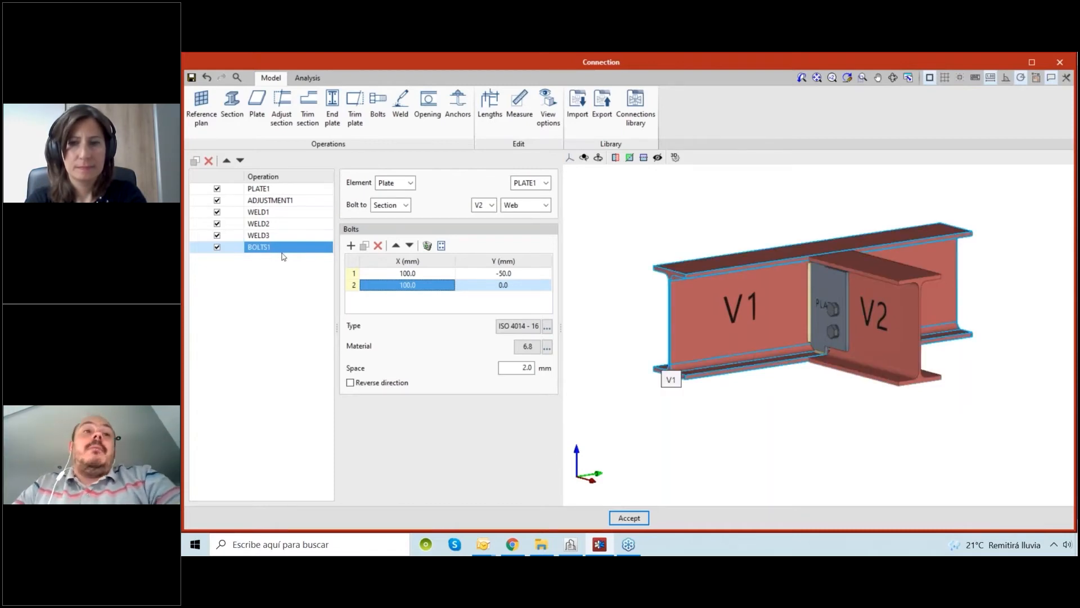
# Step: Try exporting the modified connection to the library with the reference "Type T 2"
pyautogui.click(605, 120)
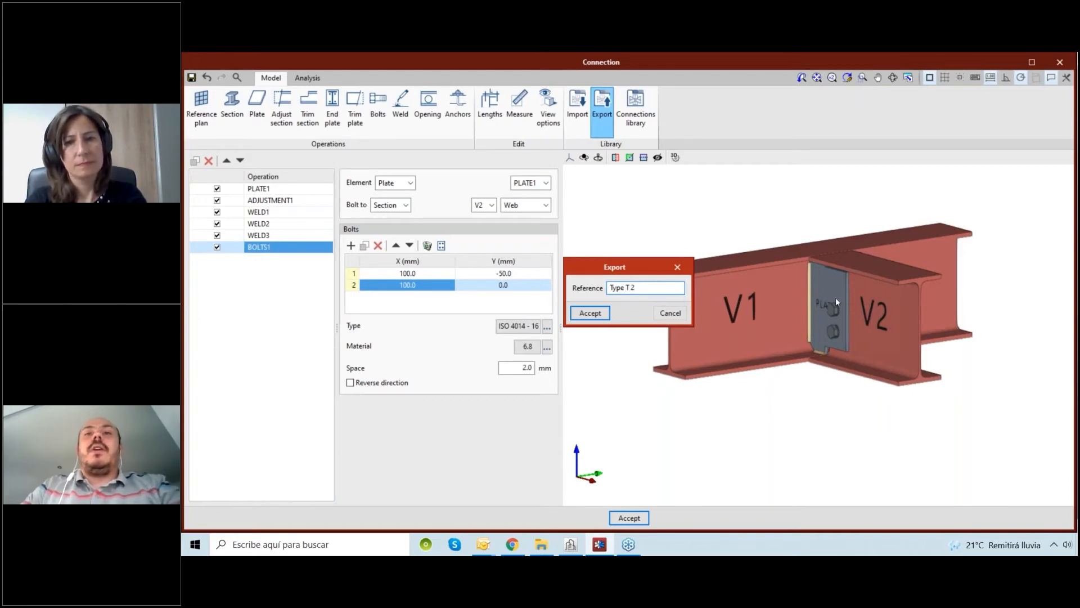
pyautogui.click(669, 313)
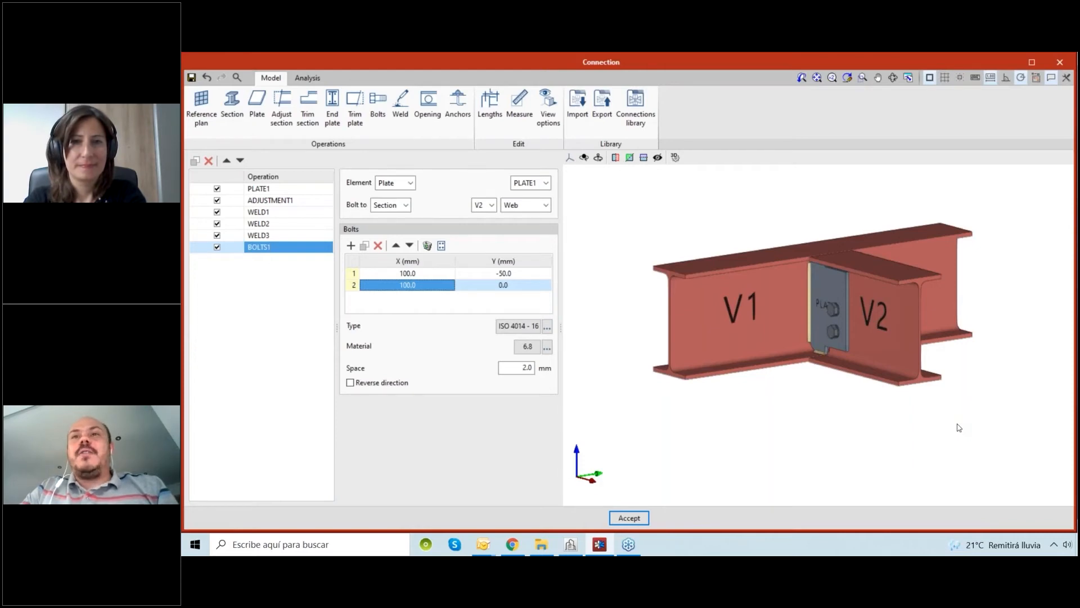
# Step: Inspect the modified bolted plate between V1 and V2 up close and from a distance
pyautogui.moveTo(959, 428)
pyautogui.mouseDown(button='middle')
pyautogui.moveTo(800, 390)
pyautogui.moveTo(849, 396)
pyautogui.moveTo(822, 381)
pyautogui.moveTo(808, 410)
pyautogui.moveTo(835, 408)
pyautogui.moveTo(846, 434)
pyautogui.moveTo(949, 372)
pyautogui.mouseUp(button='middle')
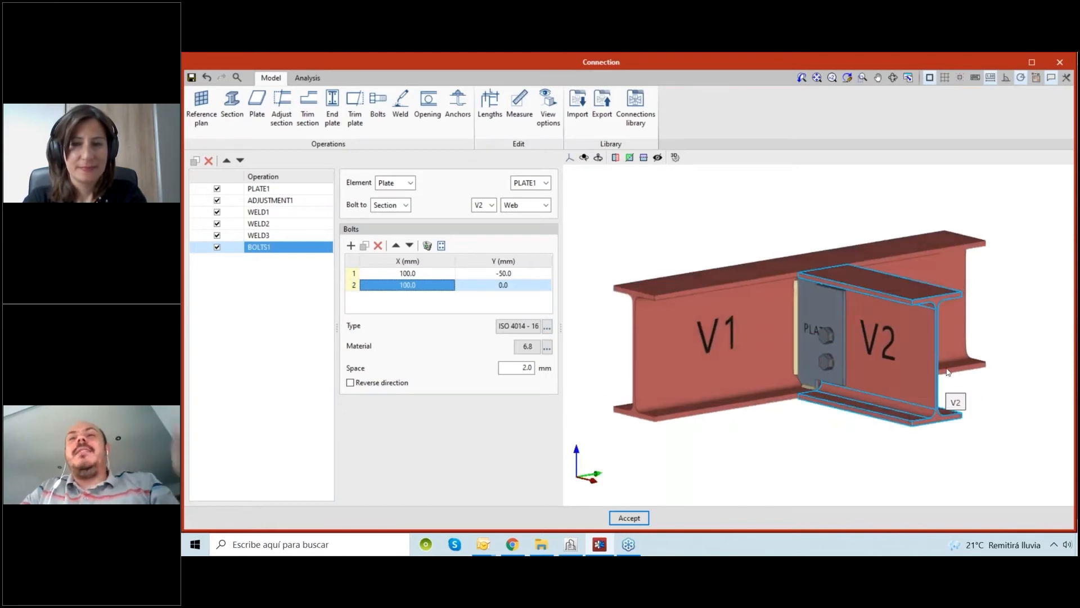
pyautogui.scroll(2, 949, 372)
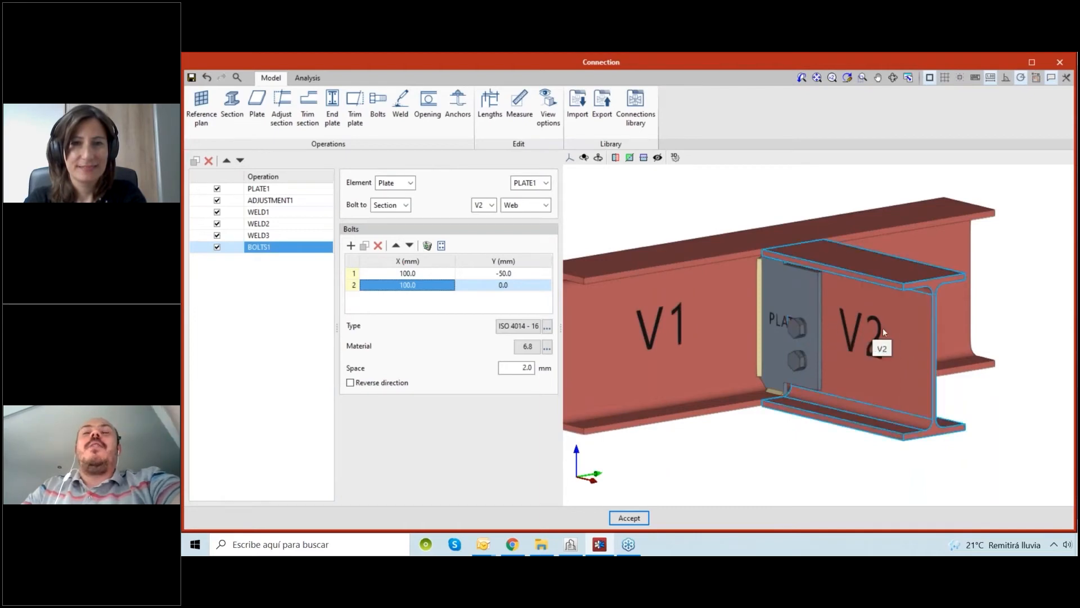
pyautogui.moveTo(776, 401); pyautogui.dragTo(796, 392, button='middle')
pyautogui.scroll(1, 761, 416)
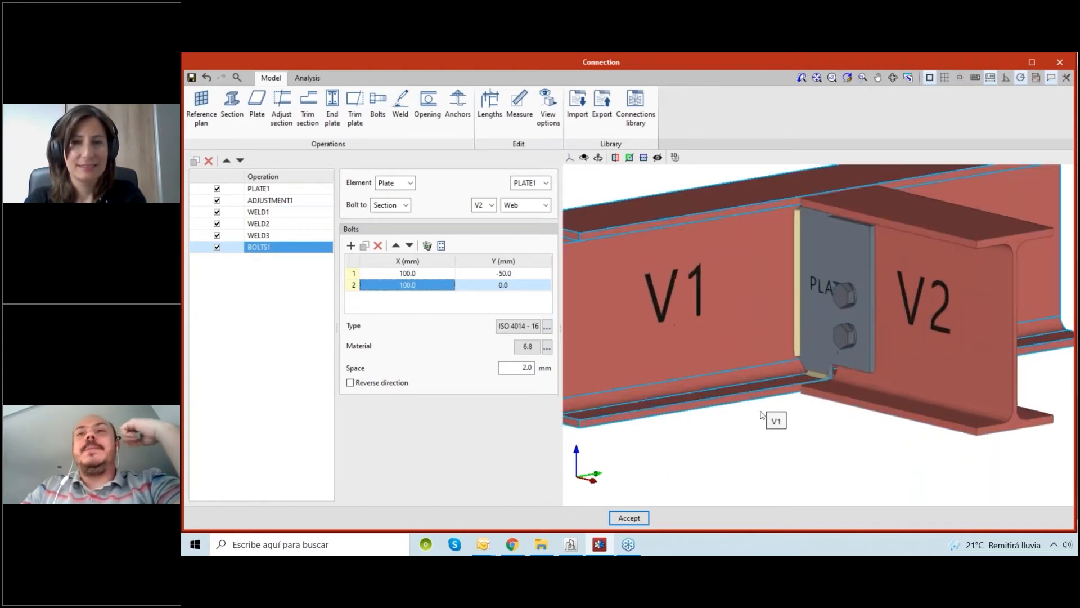
pyautogui.scroll(-2, 804, 443)
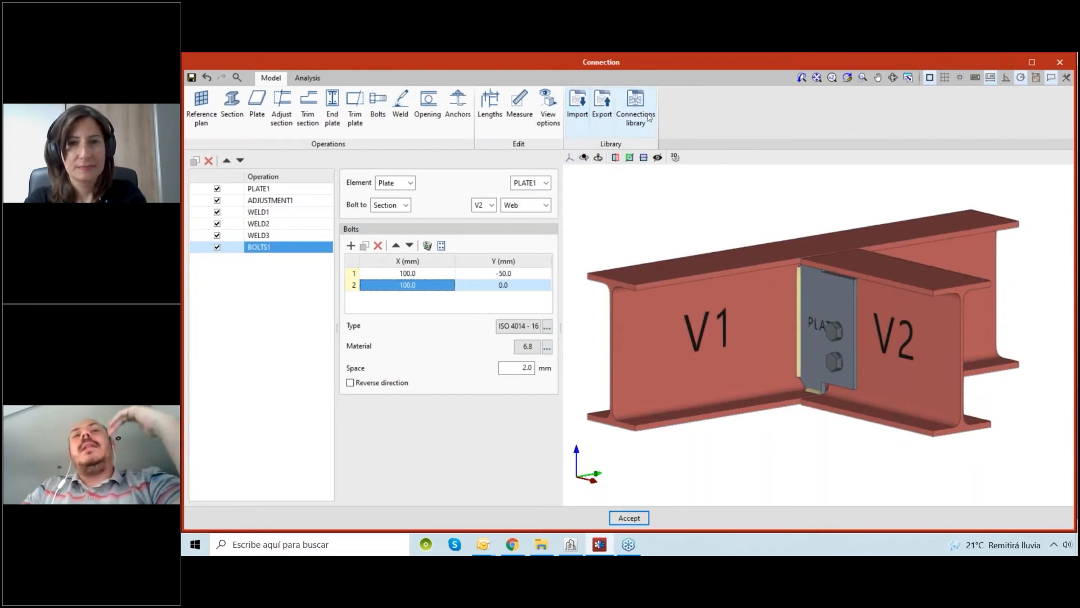
pyautogui.scroll(-3, 796, 430)
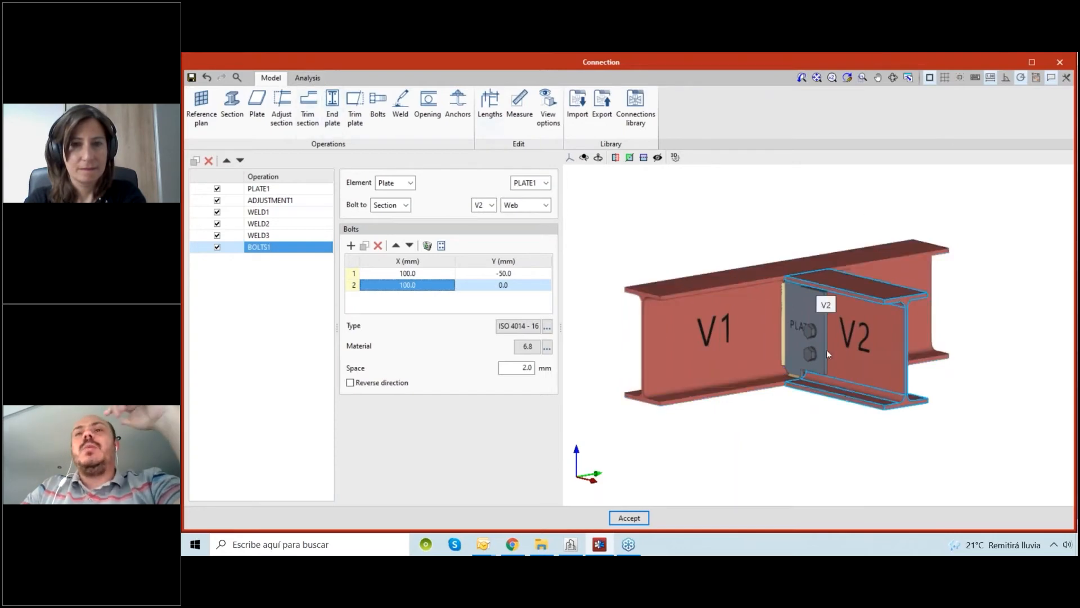
# Step: Close this connection and open the connection of node N (8000, 6850, 3580), viewing its plate side
pyautogui.click(1062, 63)
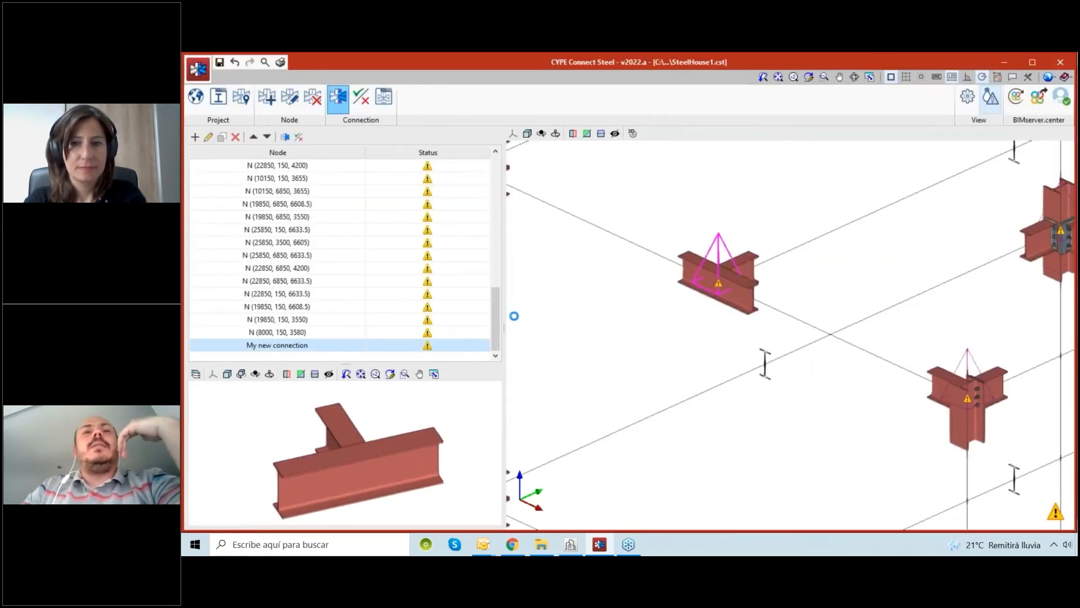
pyautogui.moveTo(494, 301); pyautogui.dragTo(495, 220)
pyautogui.scroll(-2, 349, 312)
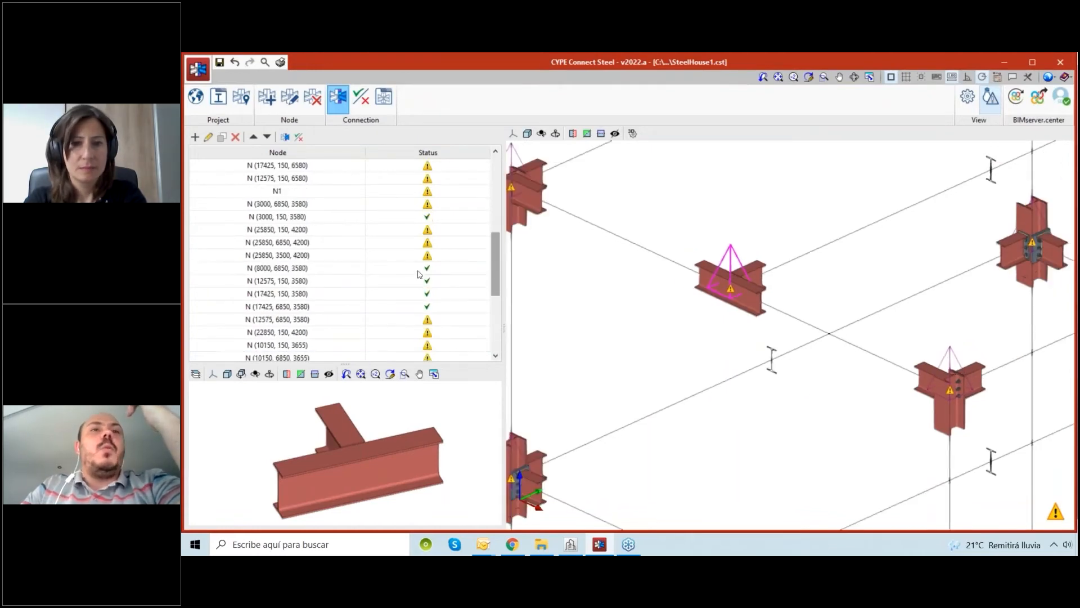
pyautogui.click(362, 270)
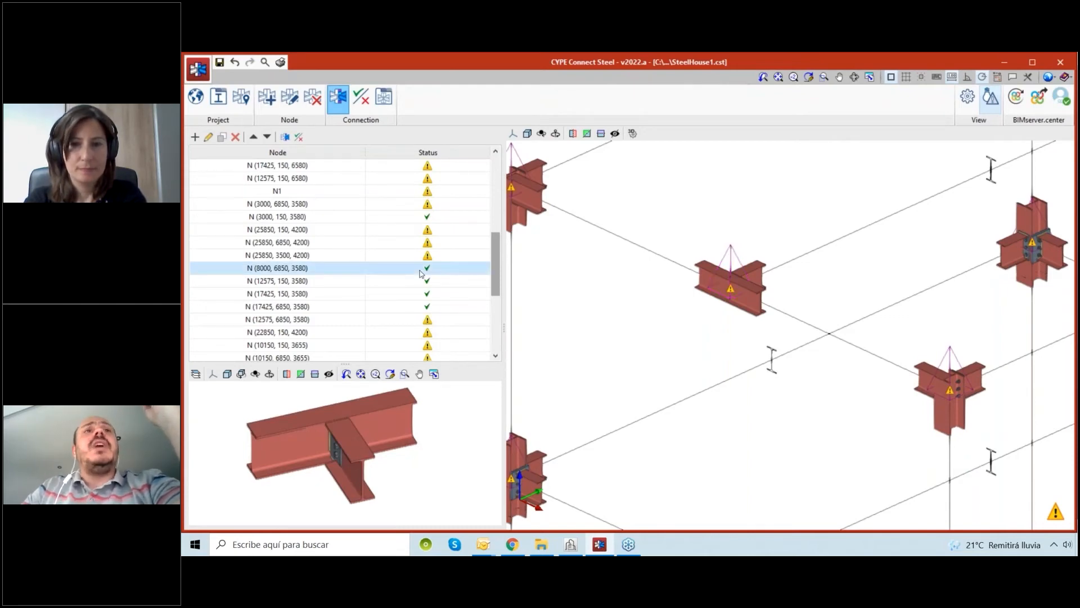
pyautogui.click(285, 138)
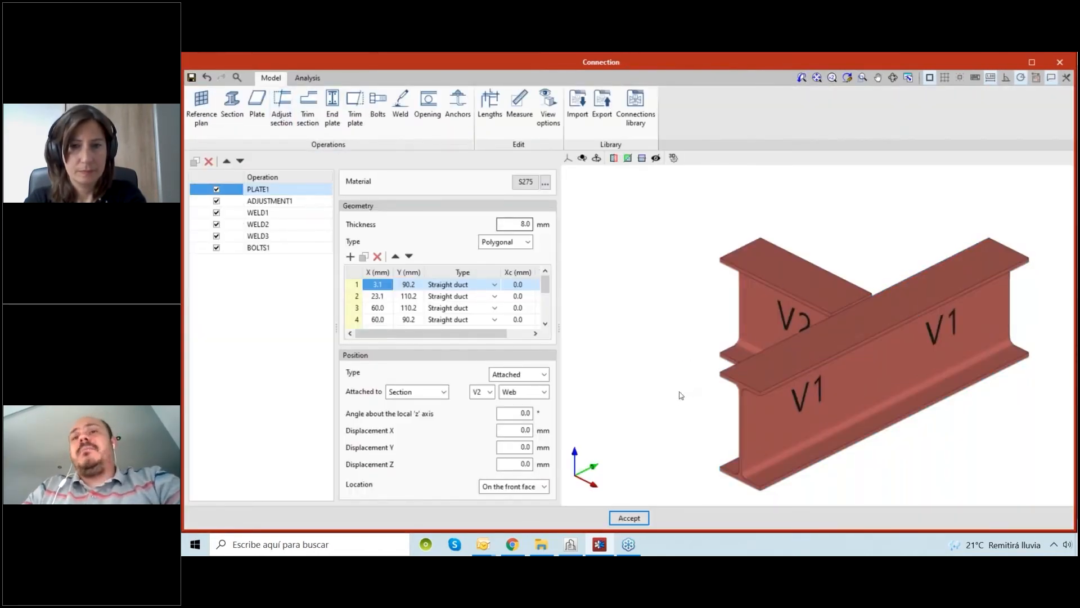
pyautogui.moveTo(667, 412); pyautogui.dragTo(915, 389, button='middle')
# Step: Show the connection's analysis results for the maximum usage coefficient and examine the bolts and sections in 3D
pyautogui.click(309, 79)
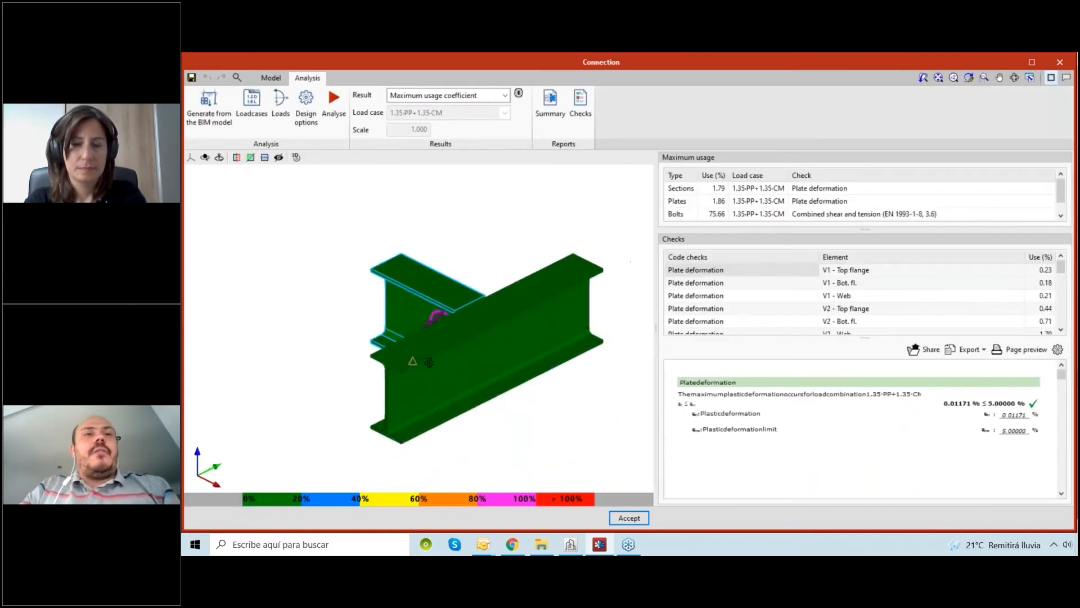
pyautogui.moveTo(413, 361); pyautogui.dragTo(537, 376, button='middle')
pyautogui.moveTo(384, 396); pyautogui.dragTo(586, 394, button='middle')
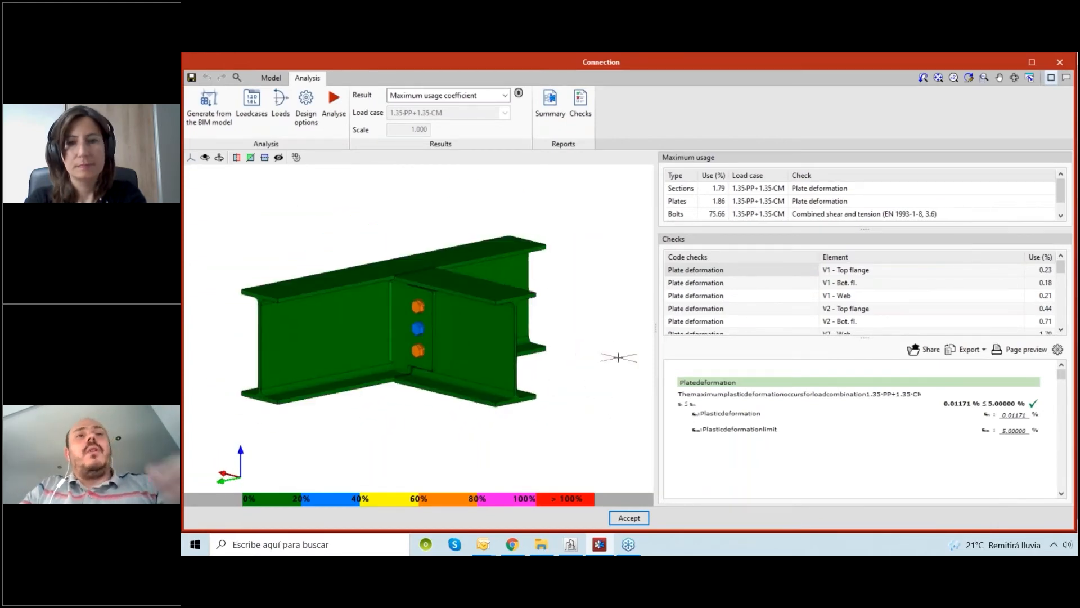
pyautogui.moveTo(619, 360); pyautogui.dragTo(645, 353, button='middle')
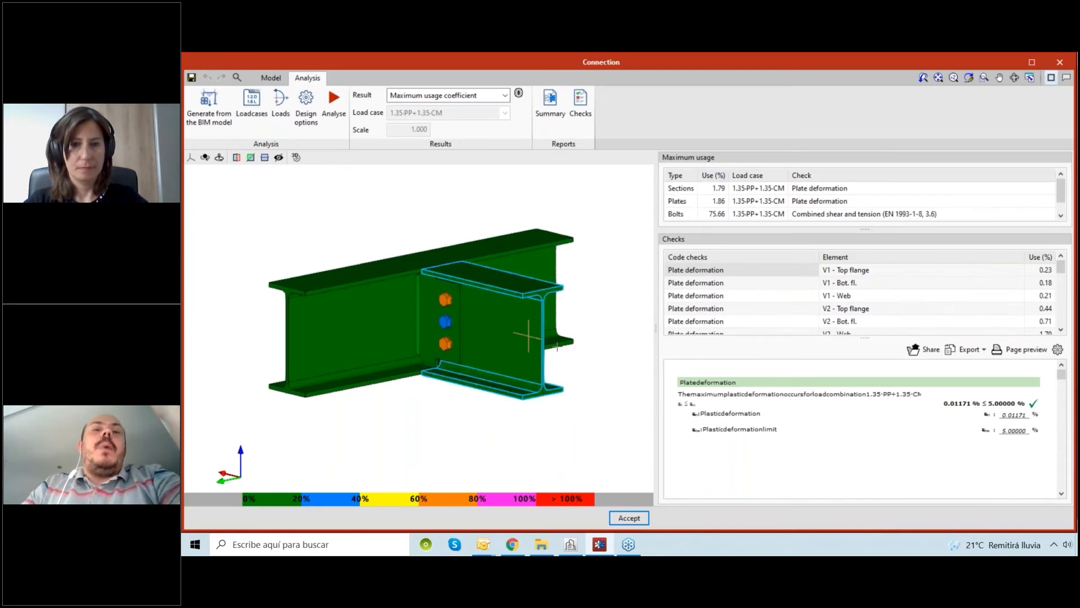
# Step: Inspect the usage colours of the three bolts up close, then view the whole joint from another angle
pyautogui.moveTo(598, 369)
pyautogui.keyDown('shift'); pyautogui.mouseDown(button='middle')
pyautogui.moveTo(489, 375)
pyautogui.moveTo(610, 369)
pyautogui.moveTo(619, 388)
pyautogui.moveTo(509, 383)
pyautogui.moveTo(603, 377)
pyautogui.mouseUp(button='middle'); pyautogui.keyUp('shift')
pyautogui.scroll(2, 612, 396)
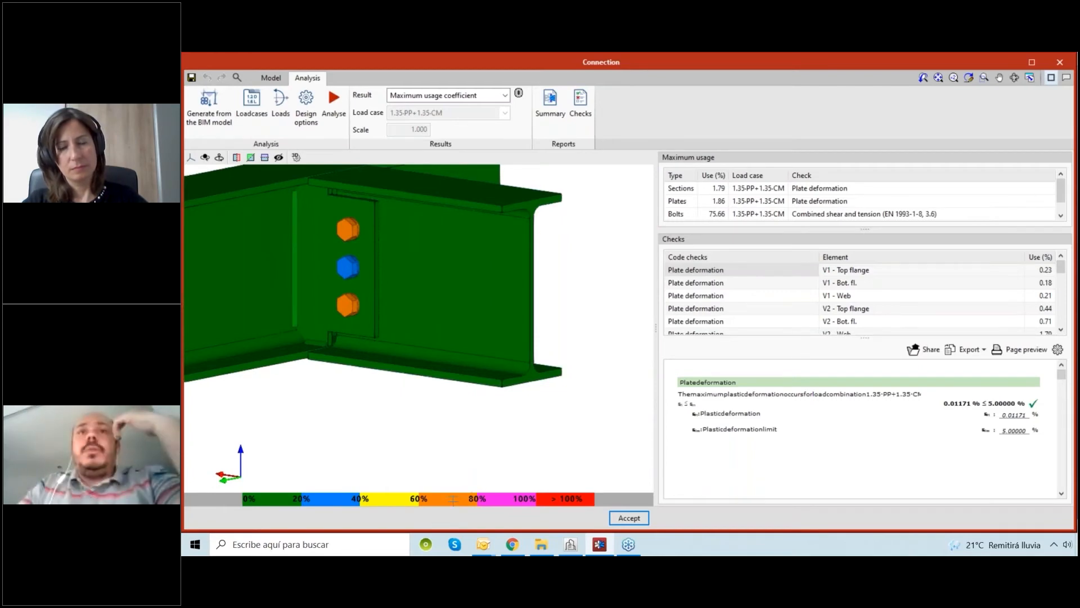
pyautogui.moveTo(389, 248); pyautogui.dragTo(423, 252, button='middle')
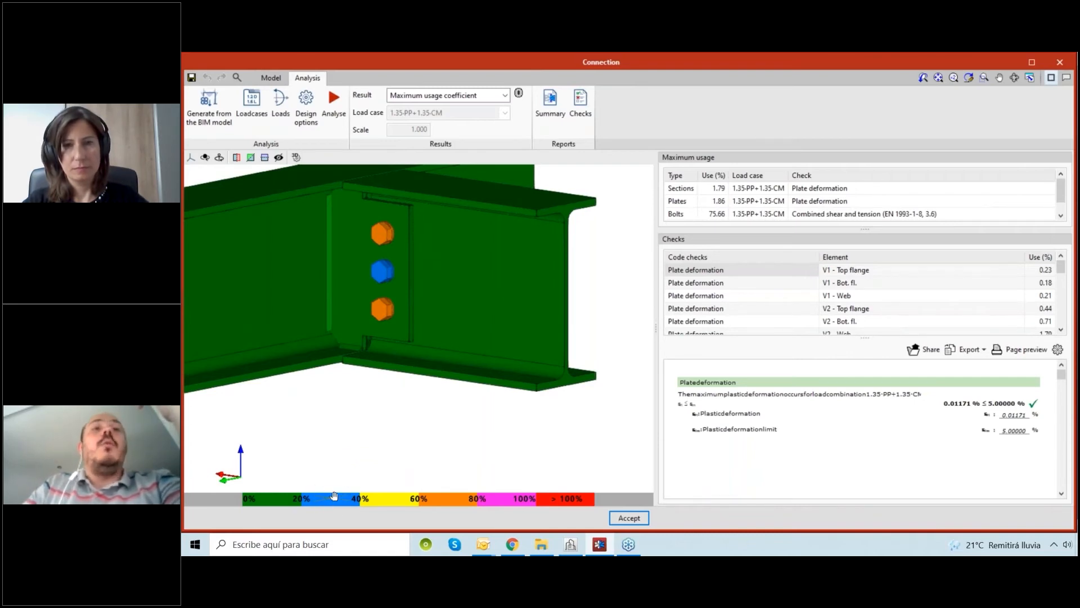
pyautogui.moveTo(312, 410); pyautogui.dragTo(341, 404, button='middle')
pyautogui.moveTo(295, 484); pyautogui.dragTo(327, 468, button='middle')
pyautogui.scroll(-2, 410, 442)
pyautogui.keyDown('shift'); pyautogui.moveTo(597, 410); pyautogui.dragTo(541, 224, button='middle'); pyautogui.keyUp('shift')
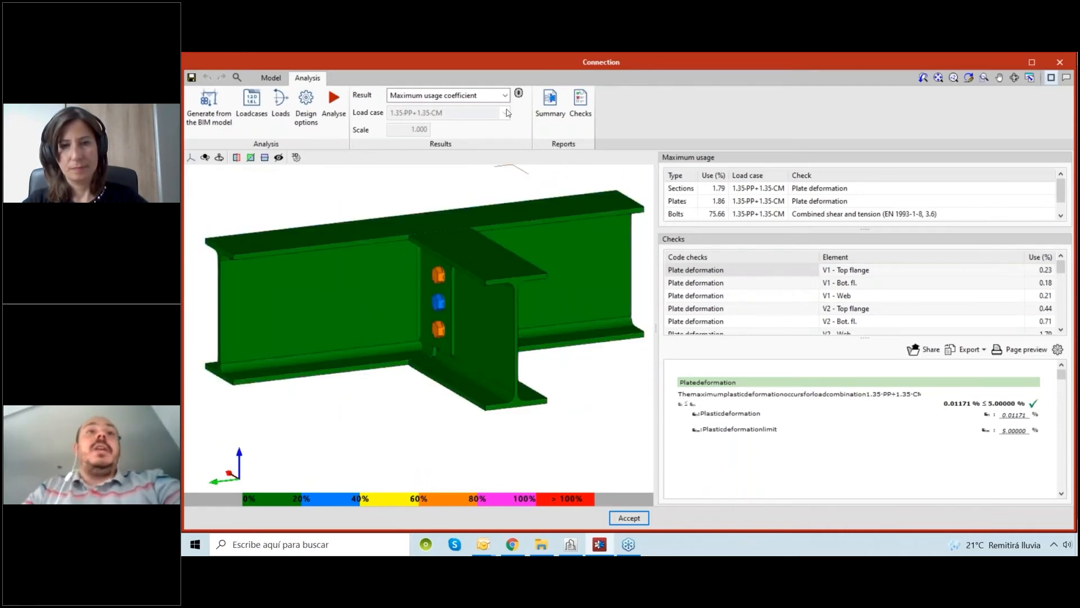
# Step: Display the Von Mises stress result and examine the stress distribution around the bolt holes from the plate's opposite side
pyautogui.click(459, 95)
pyautogui.click(465, 120)
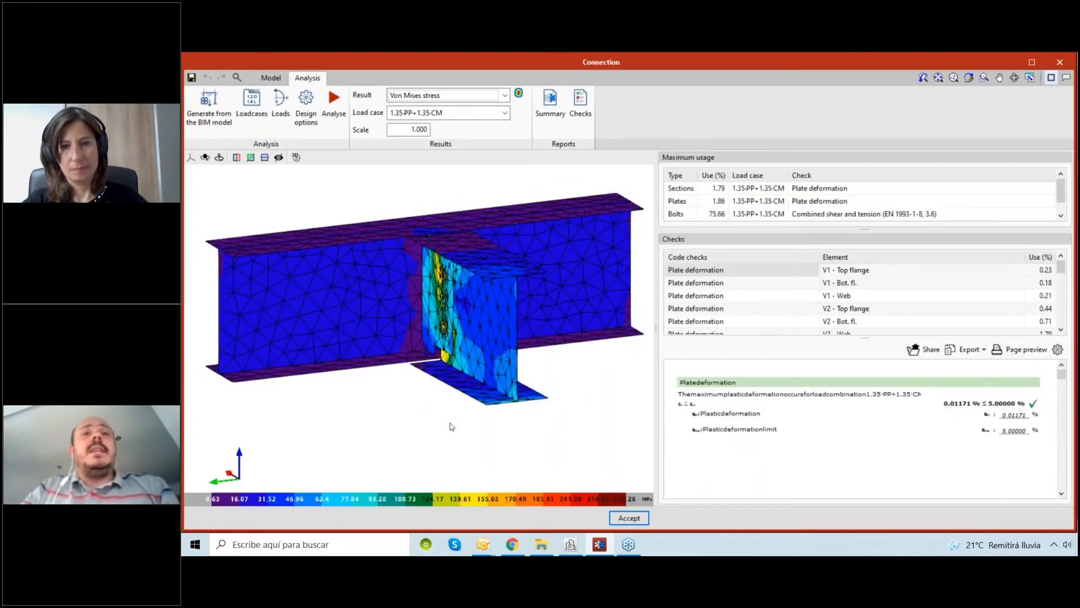
pyautogui.moveTo(452, 427); pyautogui.dragTo(465, 430, button='middle')
pyautogui.scroll(3, 437, 354)
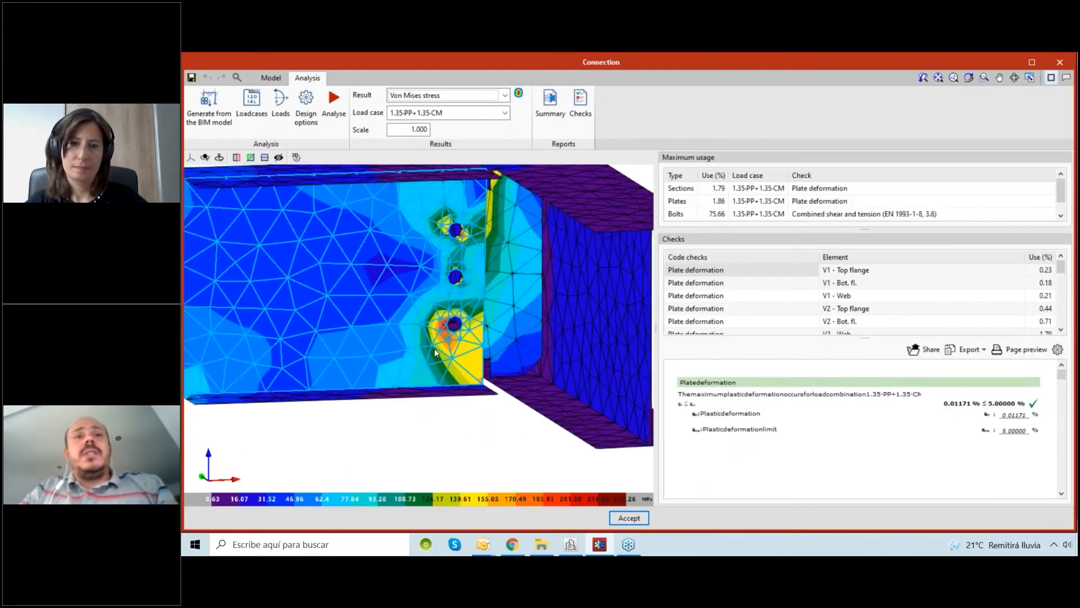
pyautogui.moveTo(436, 353); pyautogui.dragTo(297, 474, button='middle')
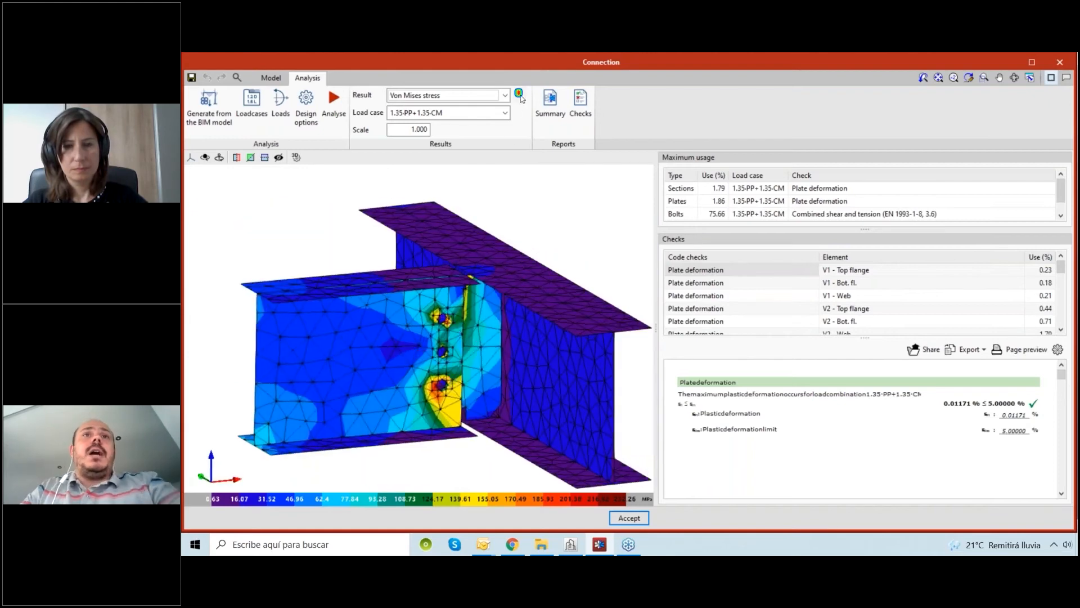
# Step: Limit the Von Mises stress contour plot to a minimum of 0.00 MPa and a maximum of 180 MPa
pyautogui.click(518, 95)
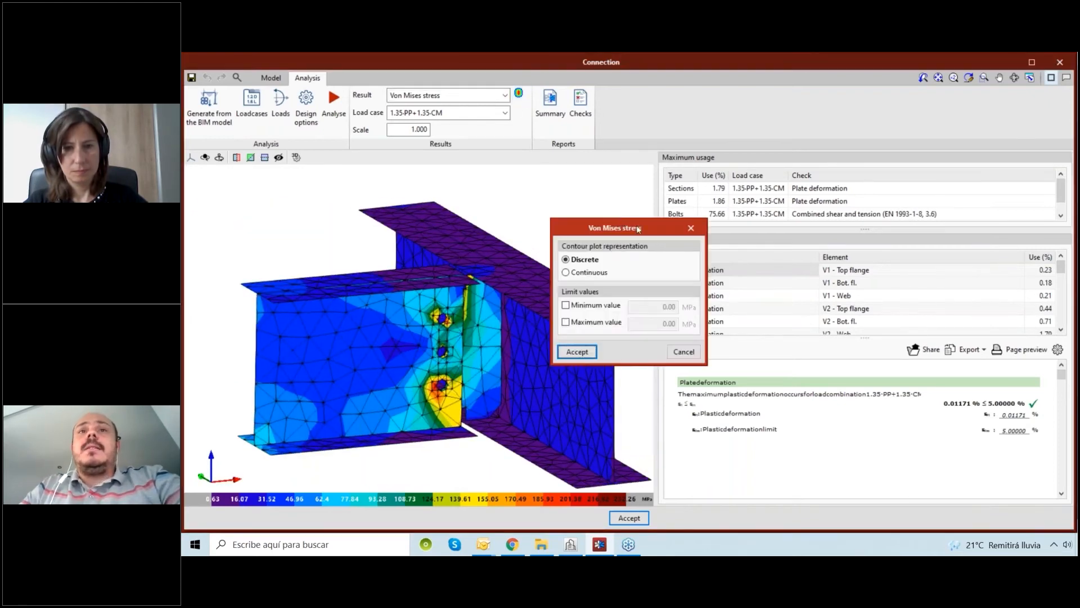
pyautogui.moveTo(636, 228); pyautogui.dragTo(679, 192)
pyautogui.click(636, 271)
pyautogui.click(637, 285)
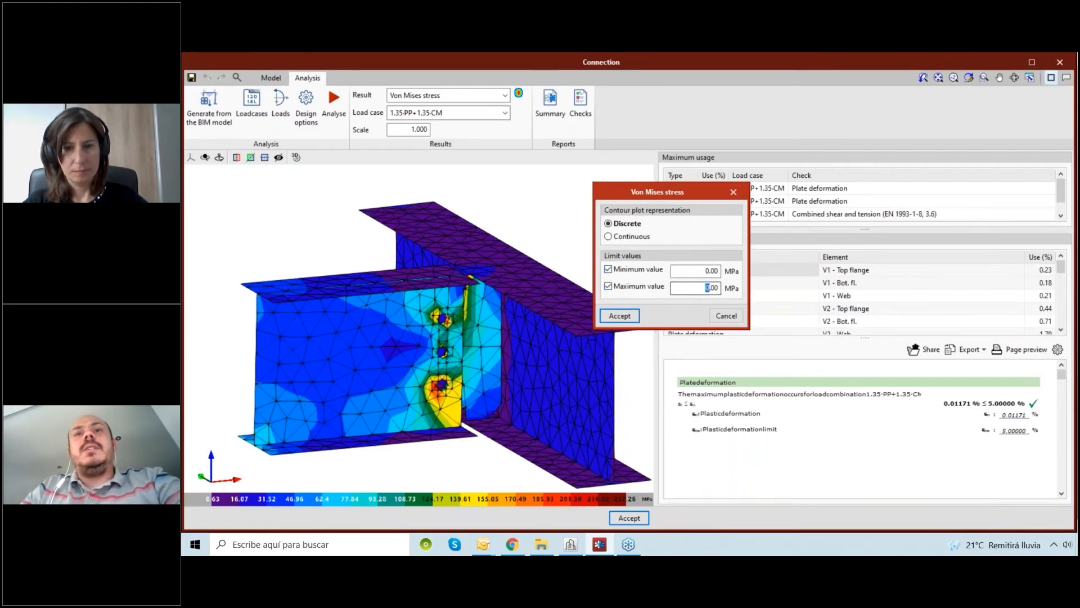
pyautogui.doubleClick(694, 289)
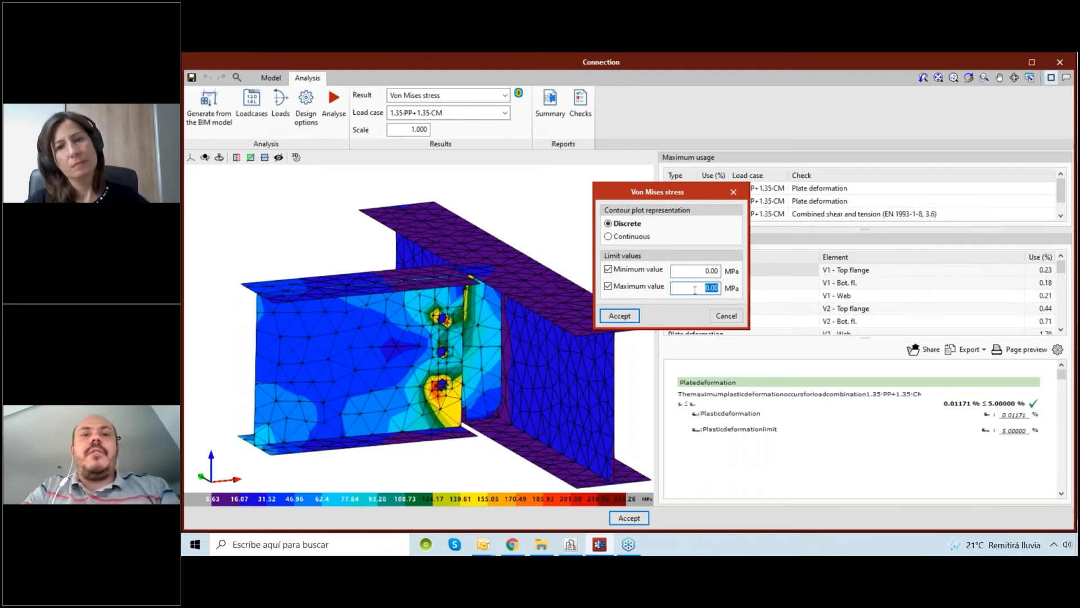
pyautogui.write('180')
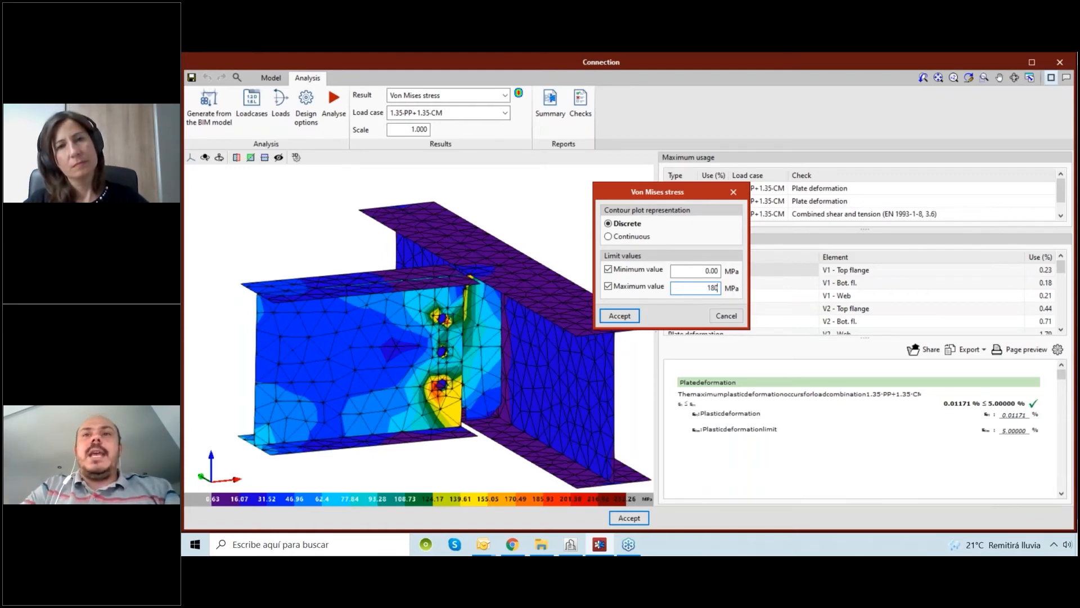
pyautogui.click(619, 315)
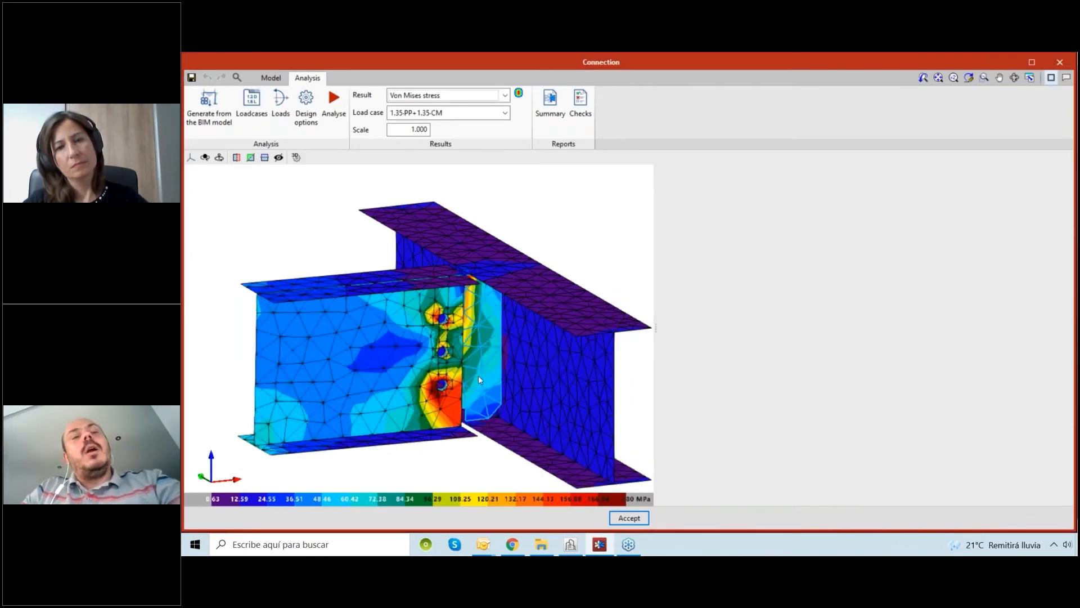
pyautogui.scroll(-1, 445, 413)
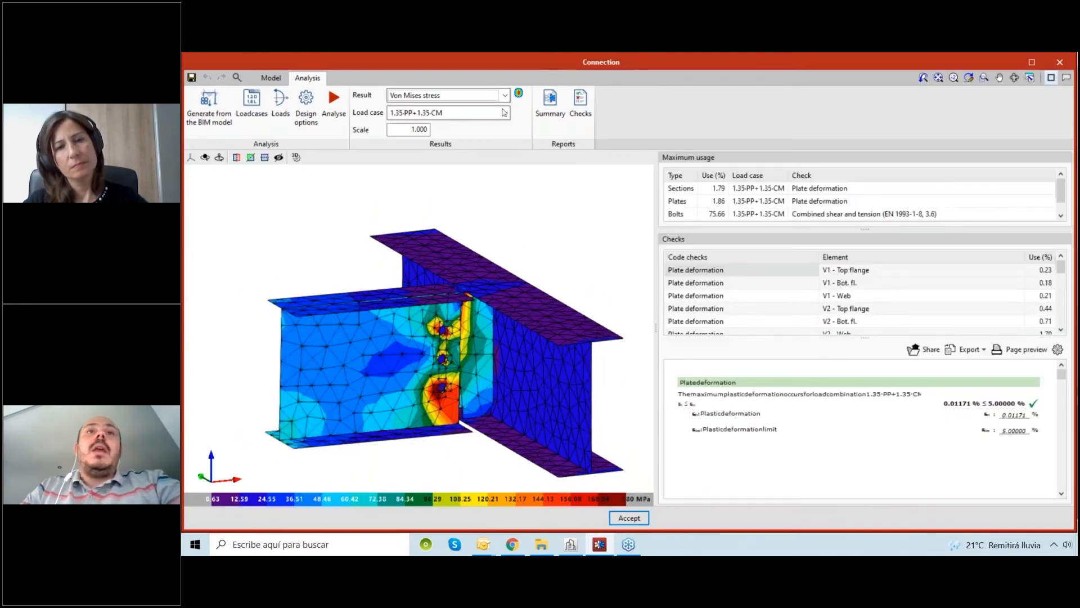
# Step: Switch the results to load case 1.35·PP+1.35·CM+1.5·Qa and display the equivalent Von Mises deformation
pyautogui.click(506, 113)
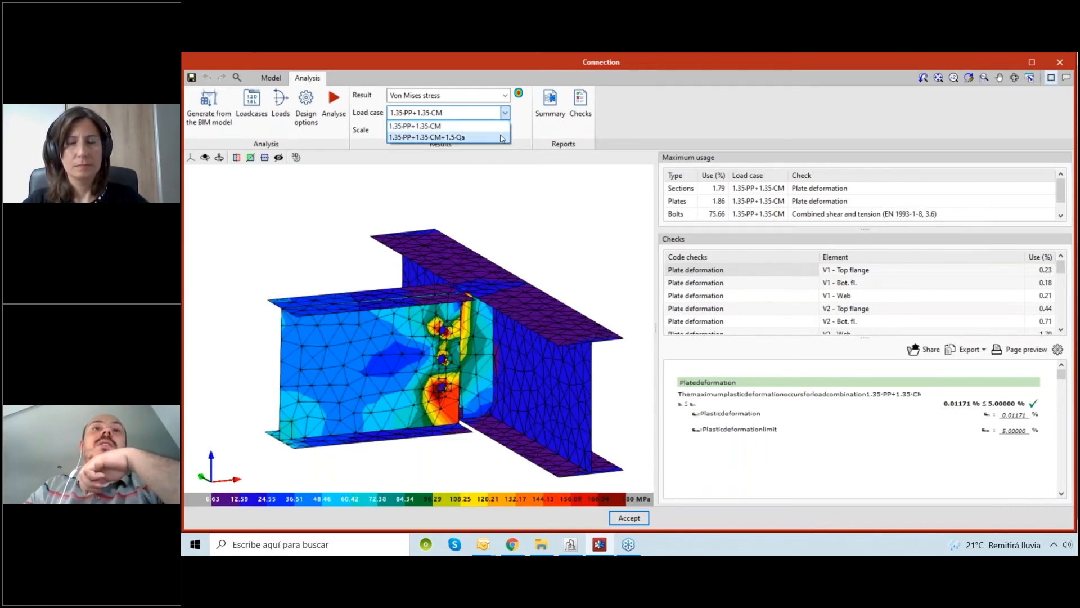
pyautogui.click(502, 138)
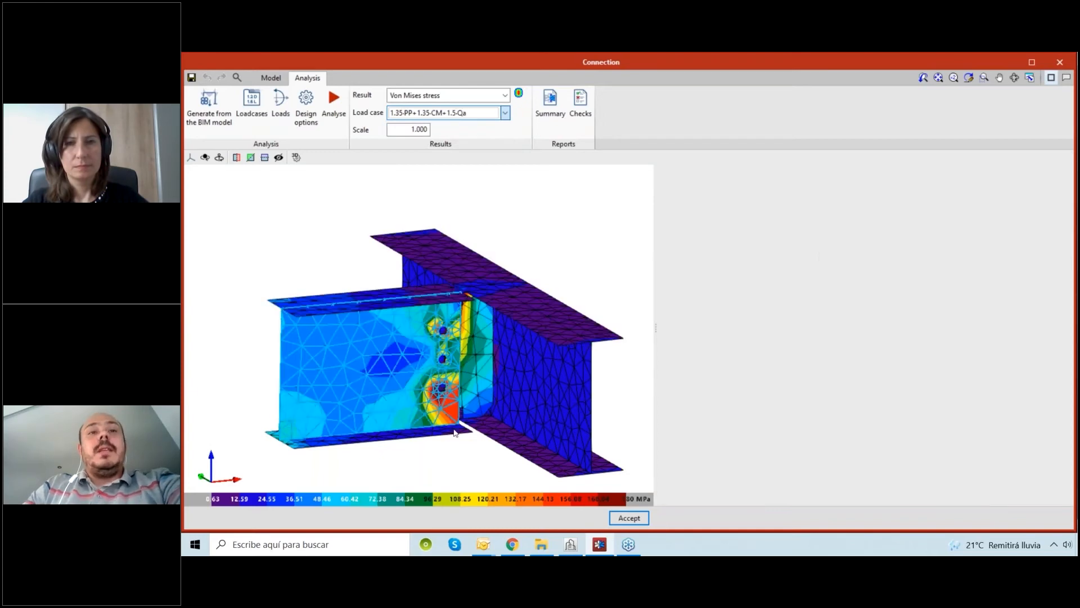
pyautogui.click(498, 96)
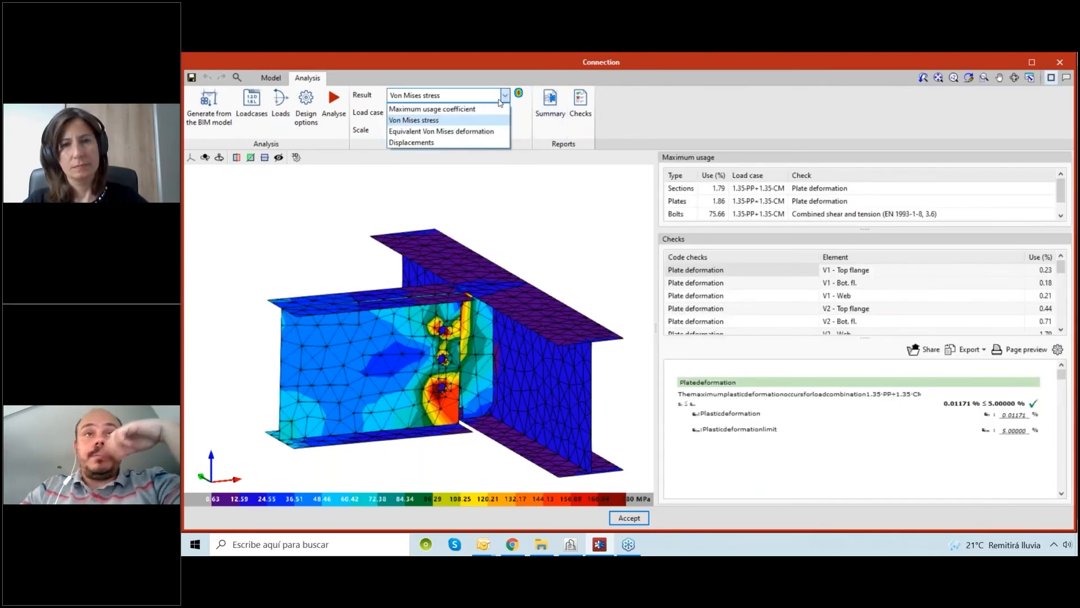
pyautogui.click(493, 132)
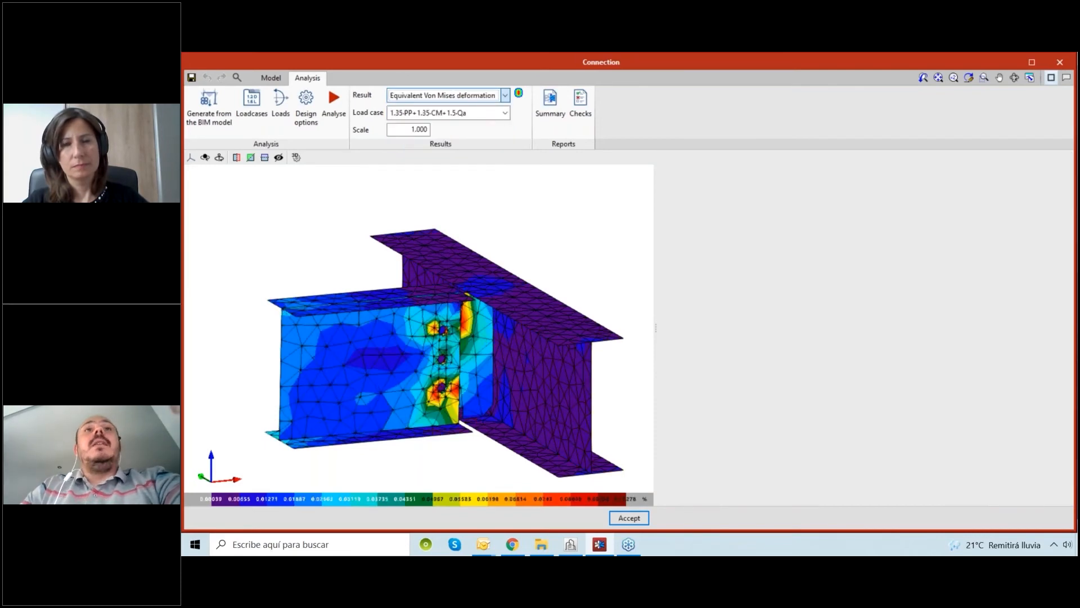
# Step: Display the displacements result and examine the displacement contours on both beams in 3D
pyautogui.click(469, 97)
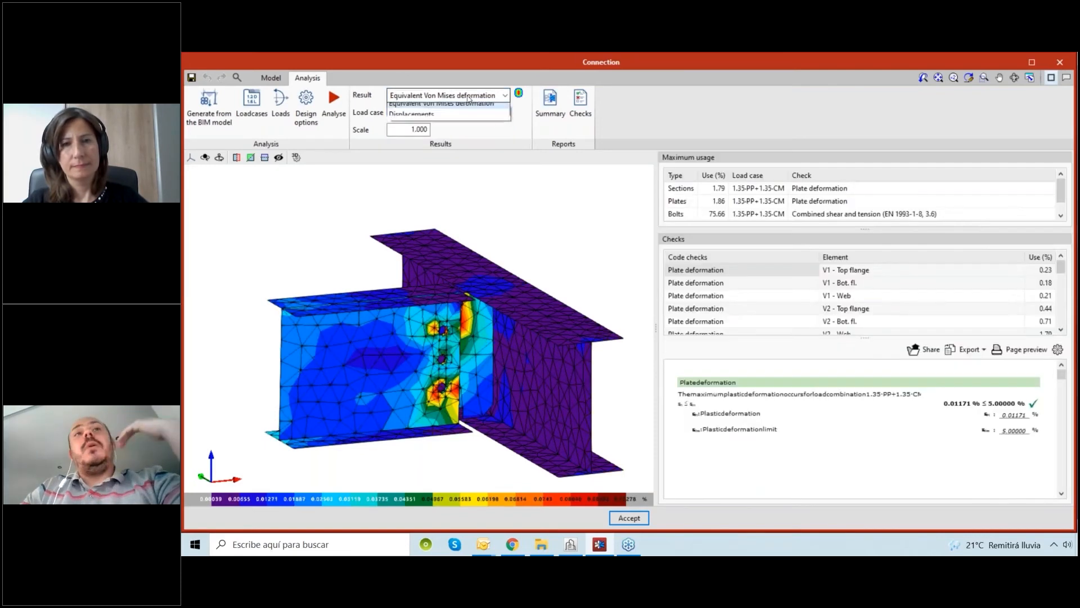
pyautogui.click(461, 142)
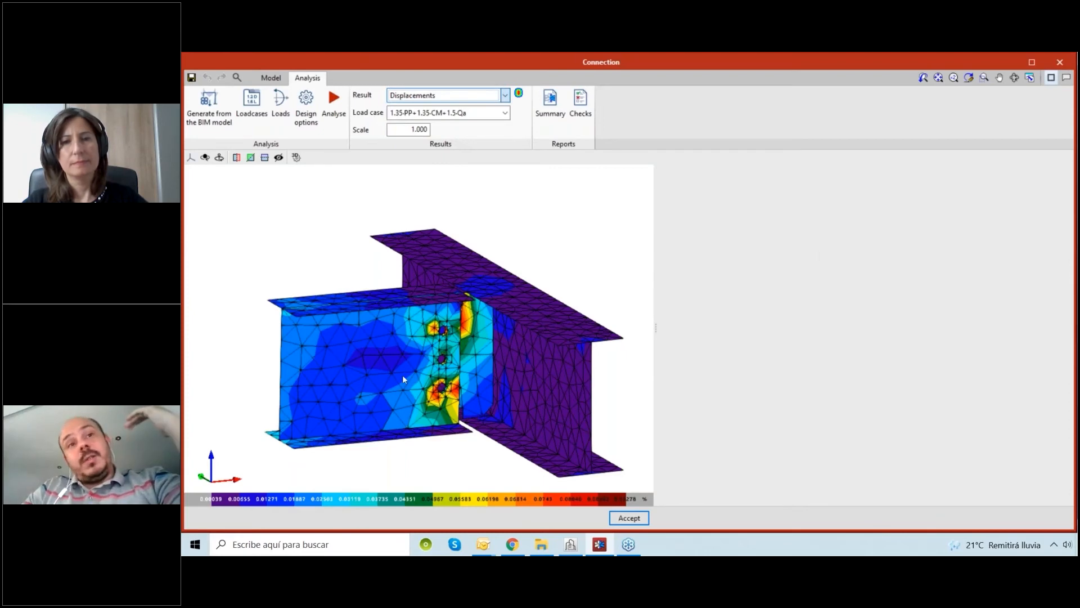
pyautogui.moveTo(537, 263); pyautogui.dragTo(407, 428, button='middle')
pyautogui.scroll(3, 415, 405)
pyautogui.scroll(-2, 407, 428)
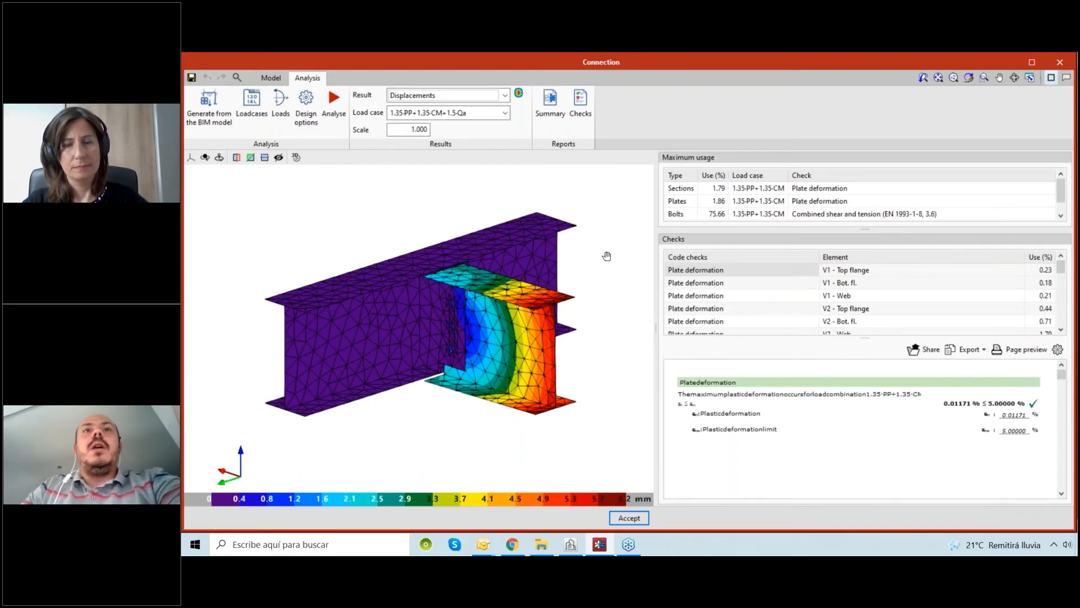
pyautogui.moveTo(607, 256); pyautogui.dragTo(604, 256, button='middle')
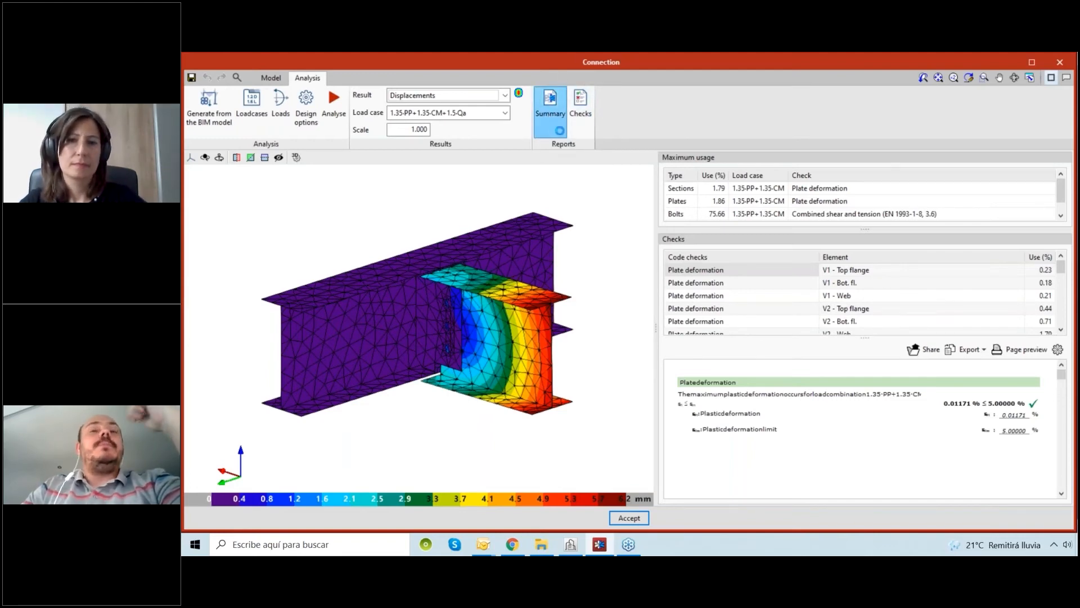
# Step: Generate a summary report containing only the connection components, leaving out the checks
pyautogui.click(550, 106)
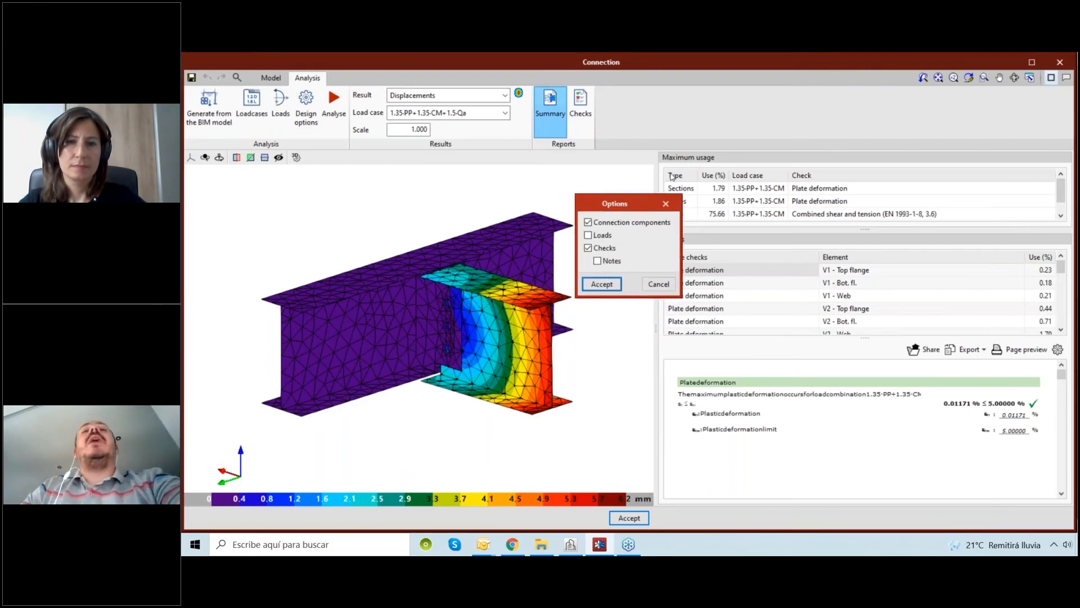
pyautogui.click(588, 248)
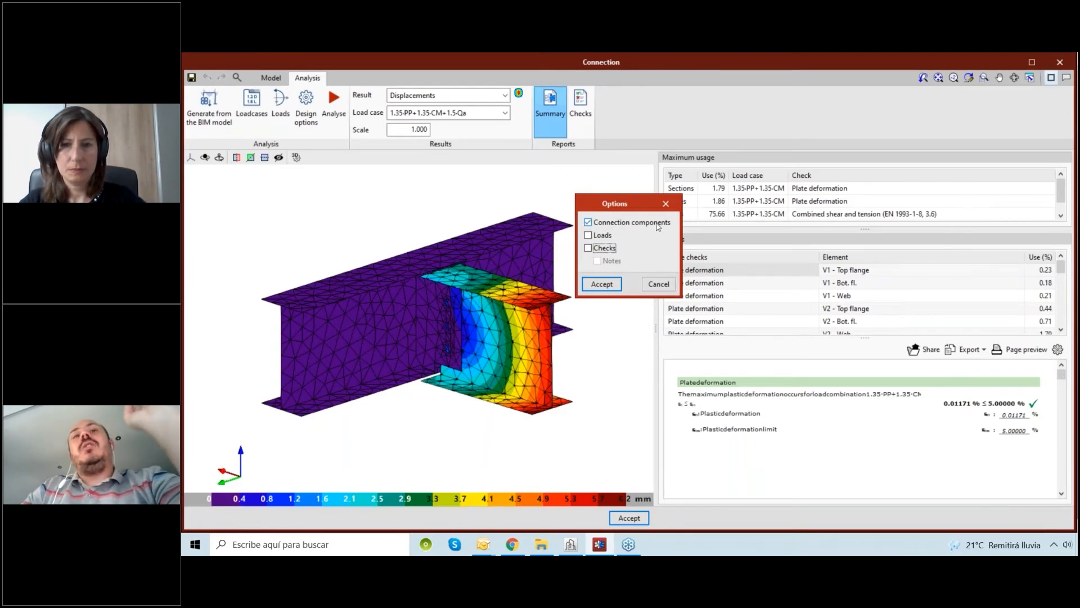
pyautogui.click(602, 285)
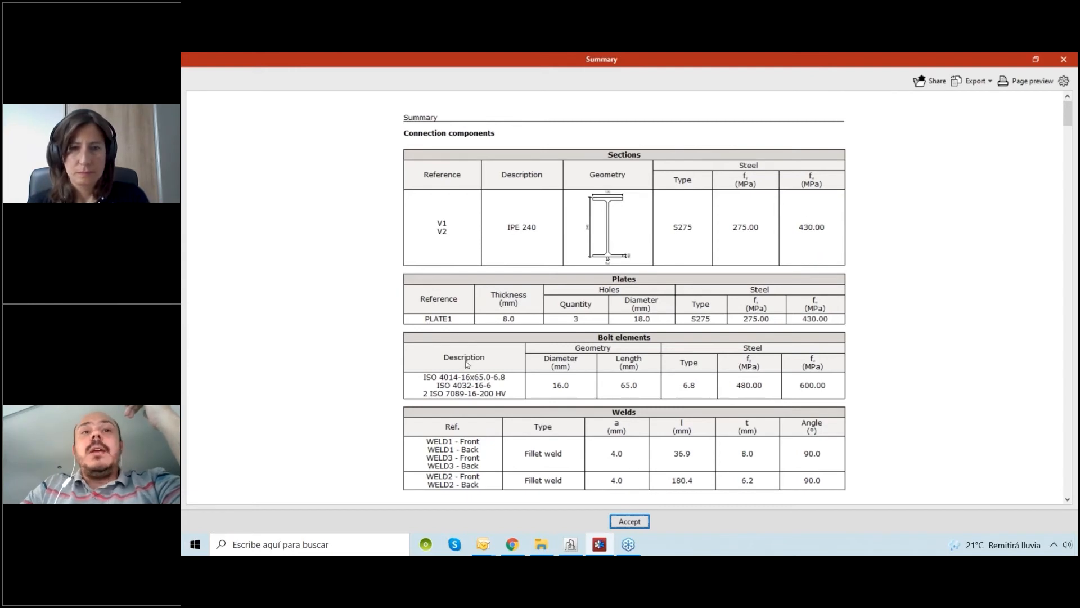
# Step: Review the sections, plates, bolt elements and welds tables in the summary and look at the available export formats
pyautogui.scroll(-1, 619, 321)
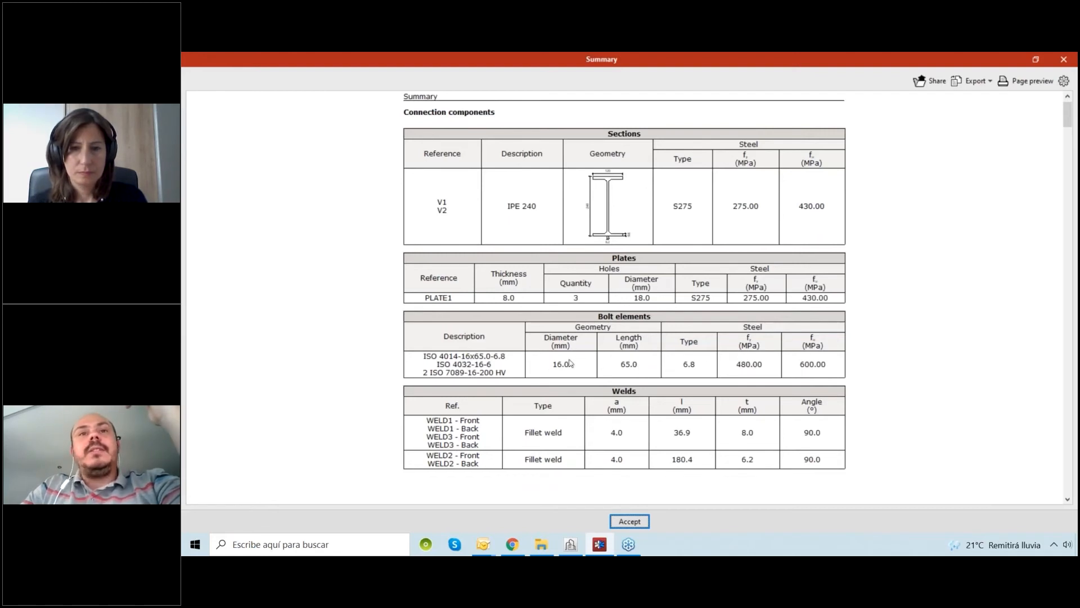
pyautogui.scroll(-1, 599, 319)
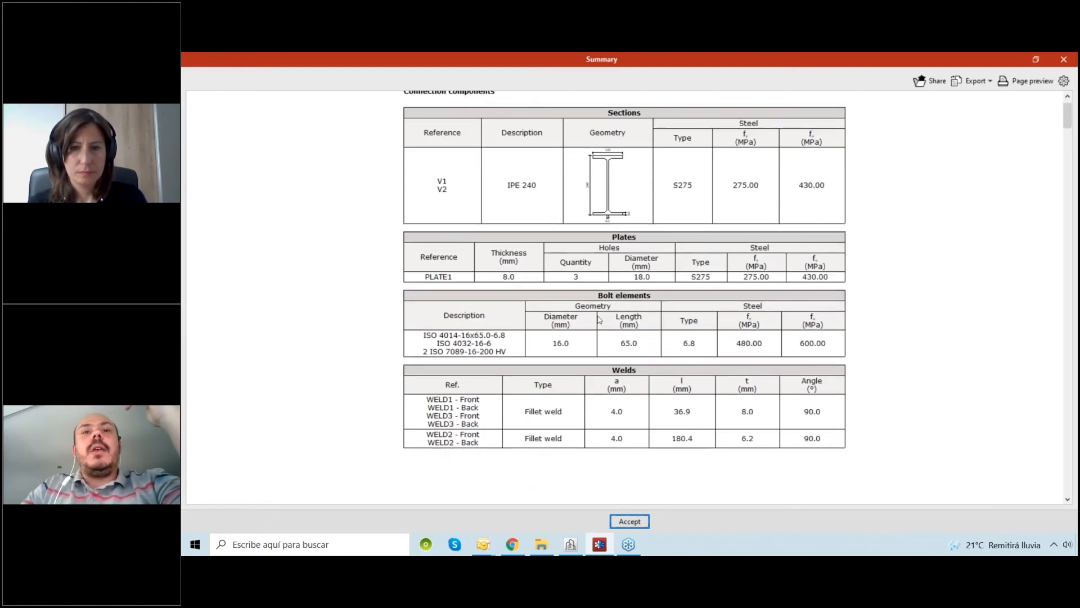
pyautogui.scroll(-1, 599, 320)
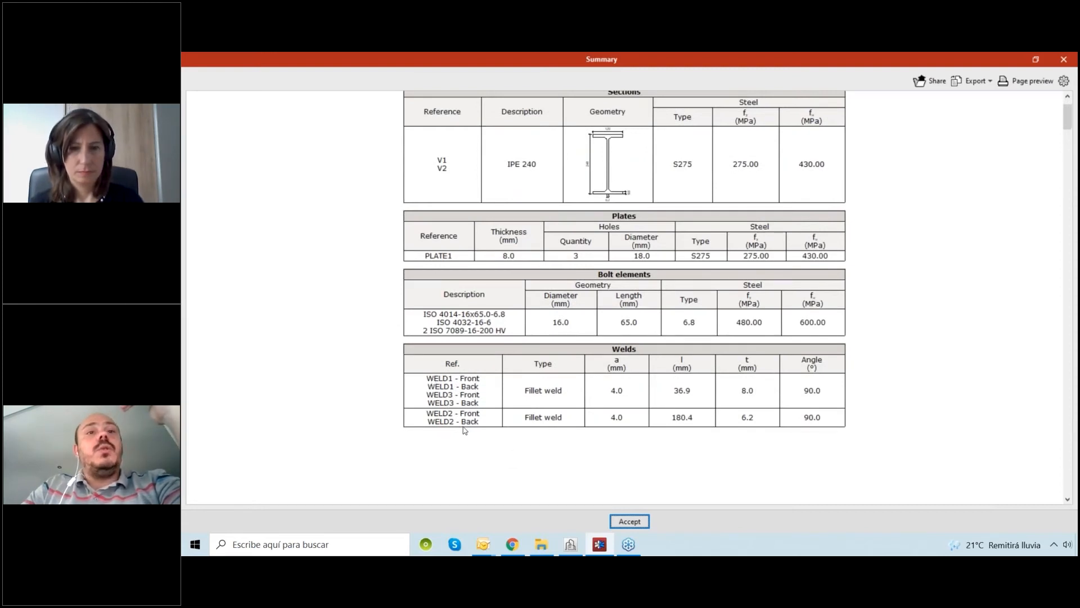
pyautogui.scroll(-1, 563, 405)
pyautogui.scroll(-1, 694, 366)
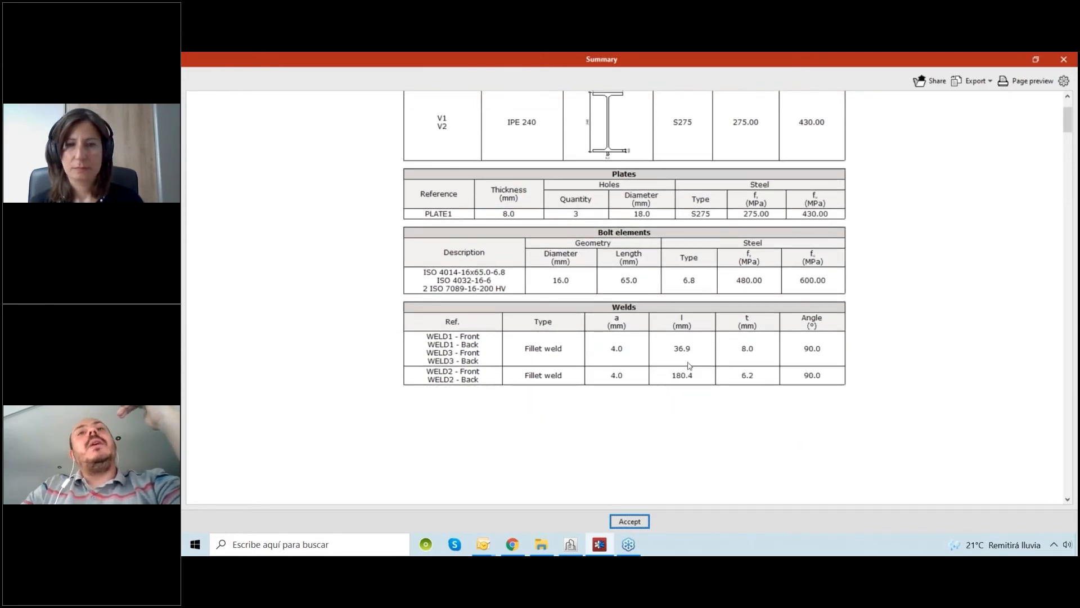
pyautogui.scroll(5, 692, 366)
pyautogui.scroll(-2, 689, 368)
pyautogui.scroll(1, 689, 368)
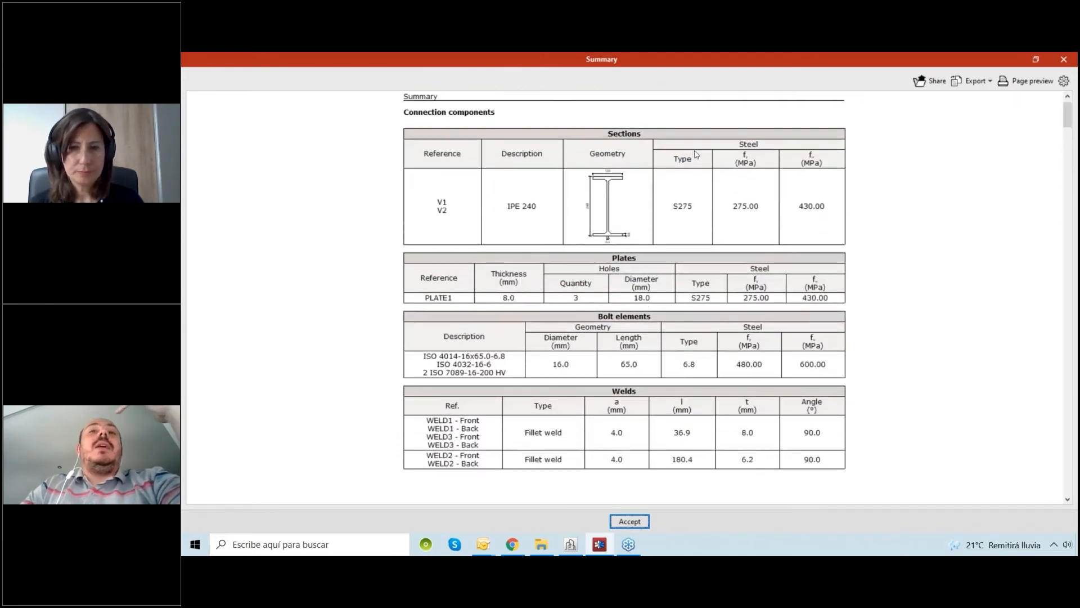
pyautogui.click(978, 81)
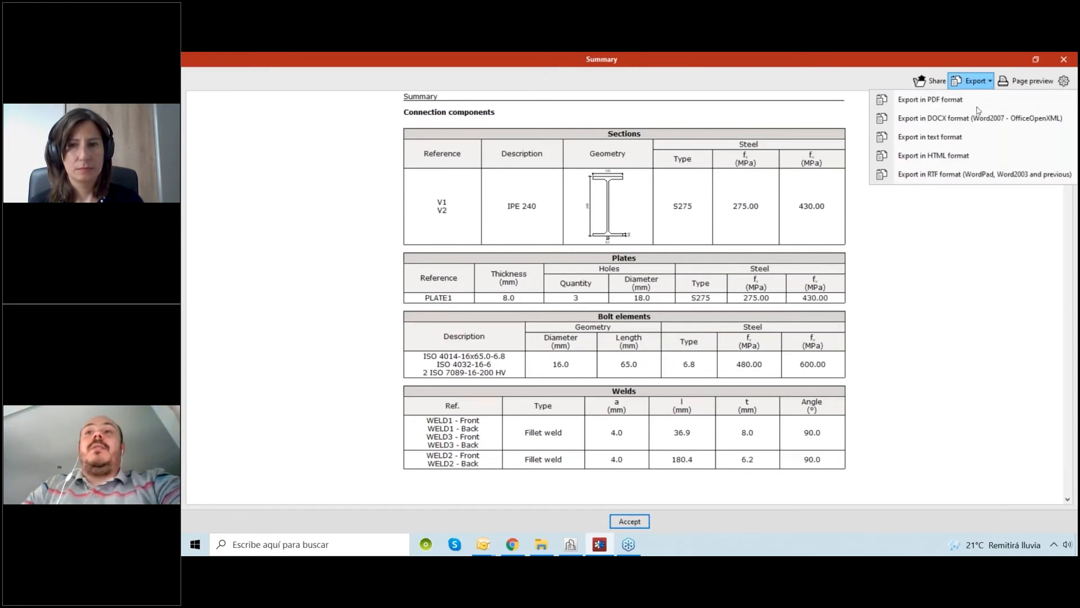
pyautogui.click(618, 248)
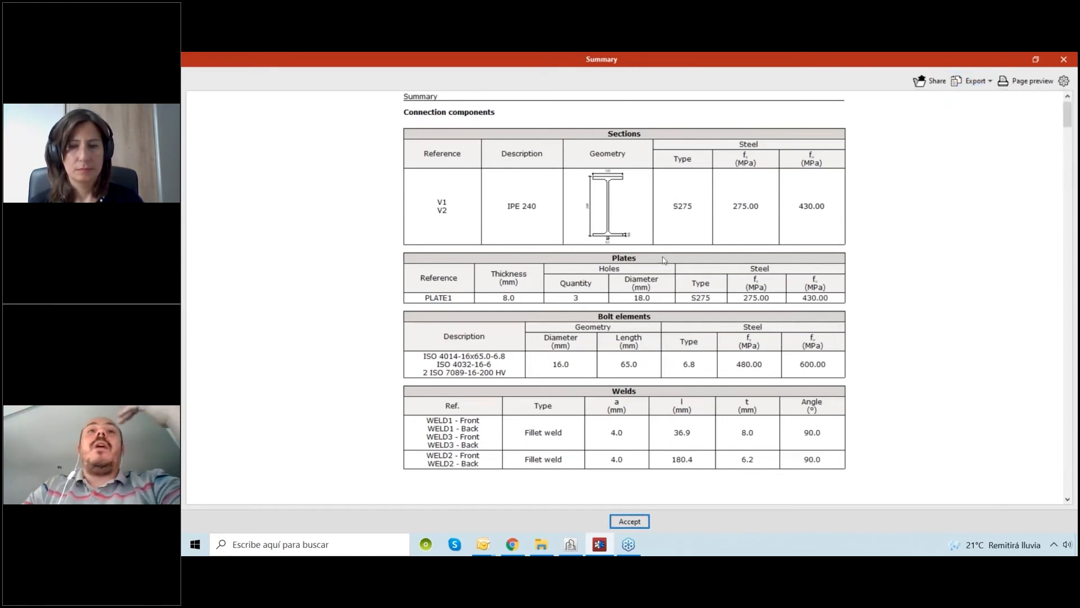
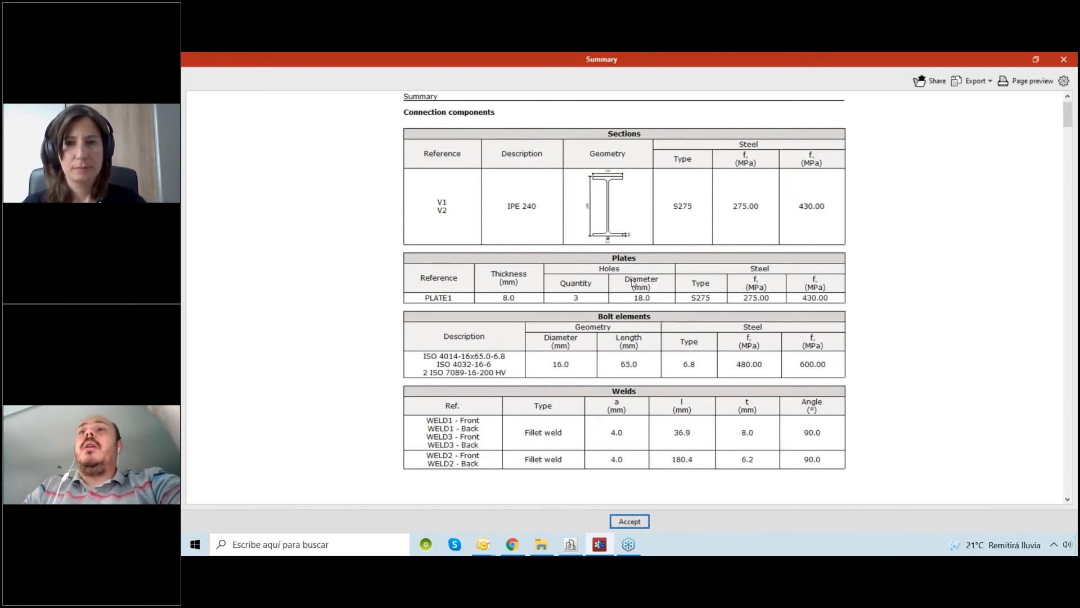
# Step: Close the components summary and generate a summary report containing only the loads
pyautogui.click(1062, 59)
pyautogui.click(550, 113)
pyautogui.click(589, 281)
pyautogui.click(589, 269)
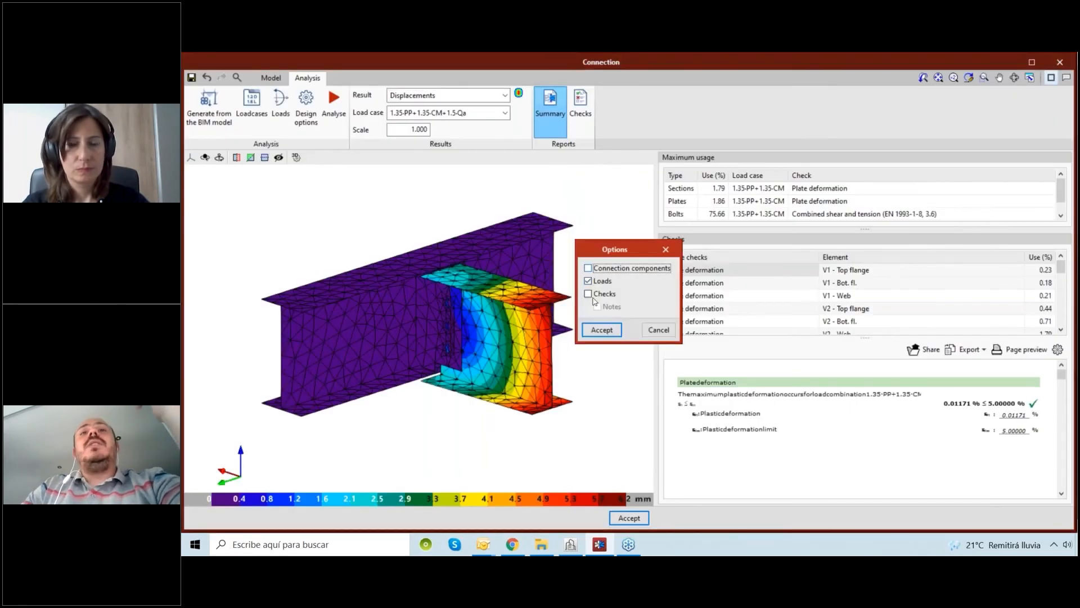
pyautogui.click(603, 334)
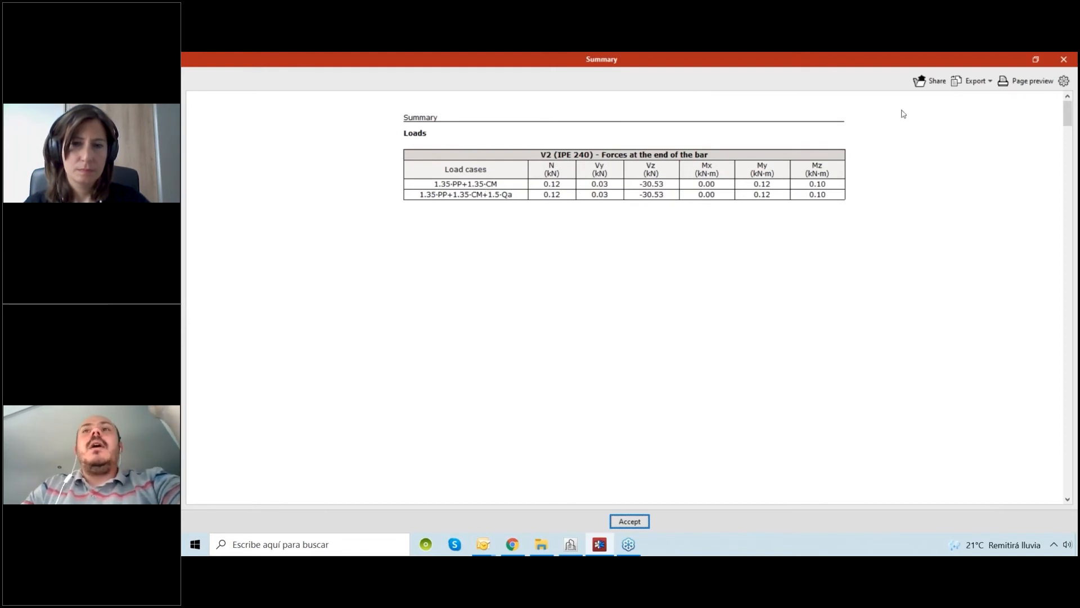
# Step: Close the loads summary and generate a summary report containing only the checks, including notes
pyautogui.click(1064, 60)
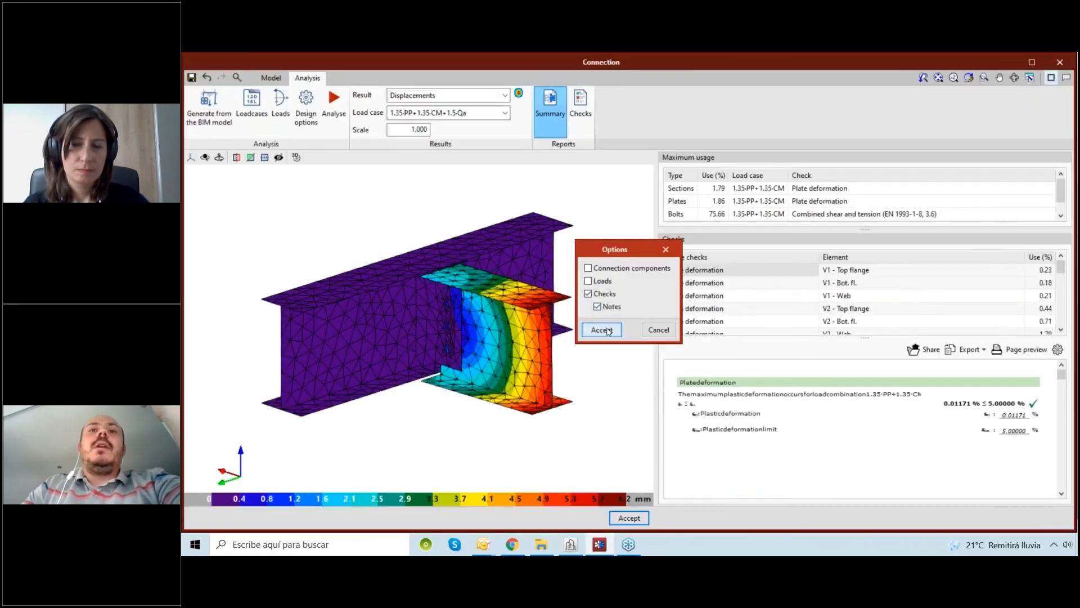
pyautogui.click(604, 328)
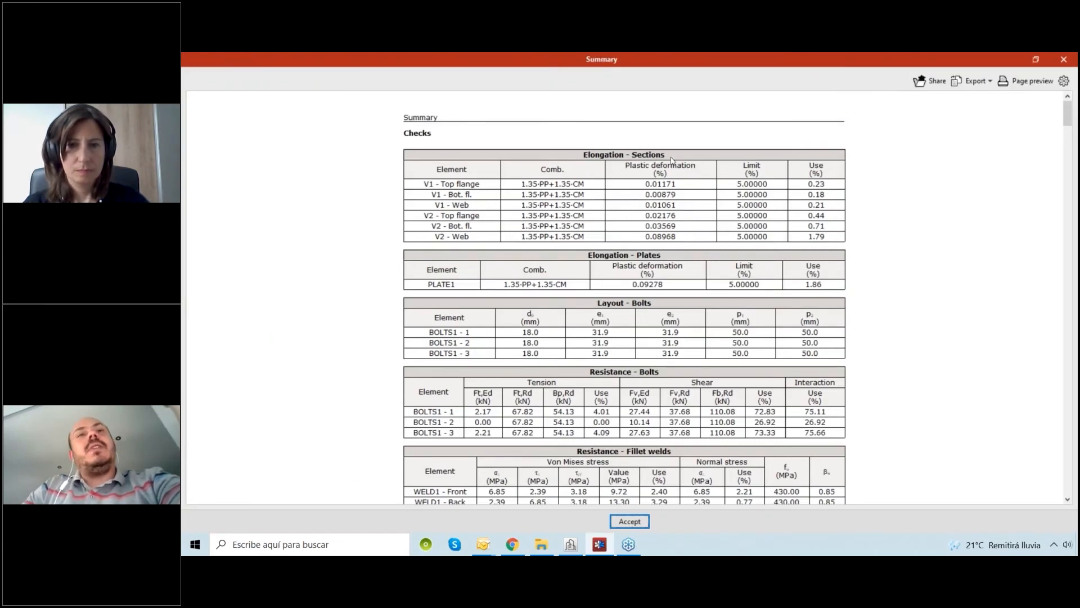
# Step: Review the section, plate, bolt and fillet weld tables in the checks summary and close the report
pyautogui.scroll(-1, 672, 161)
pyautogui.scroll(-2, 596, 245)
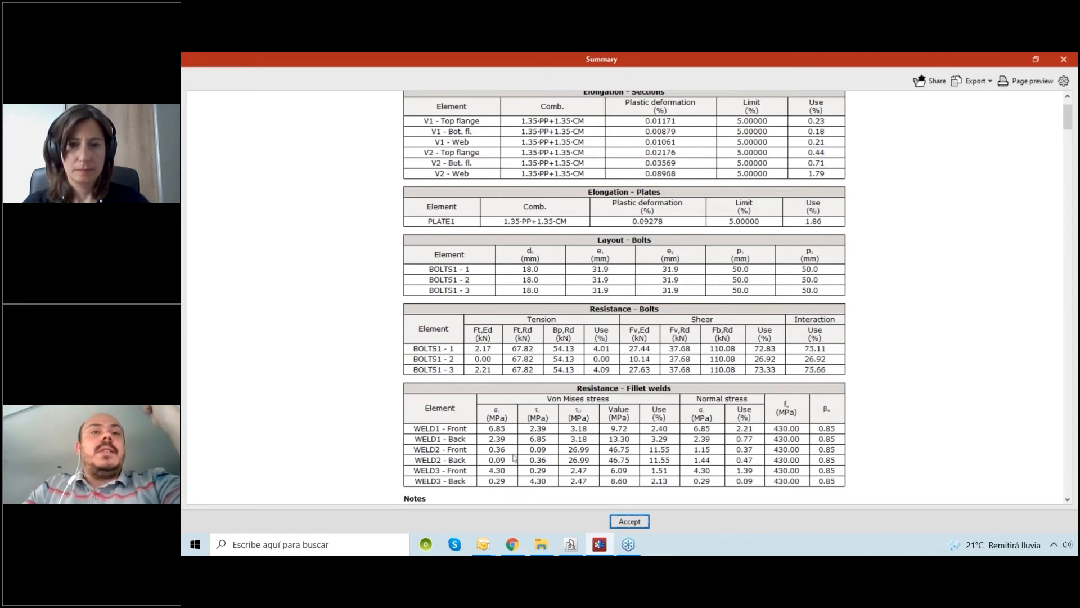
pyautogui.click(1062, 58)
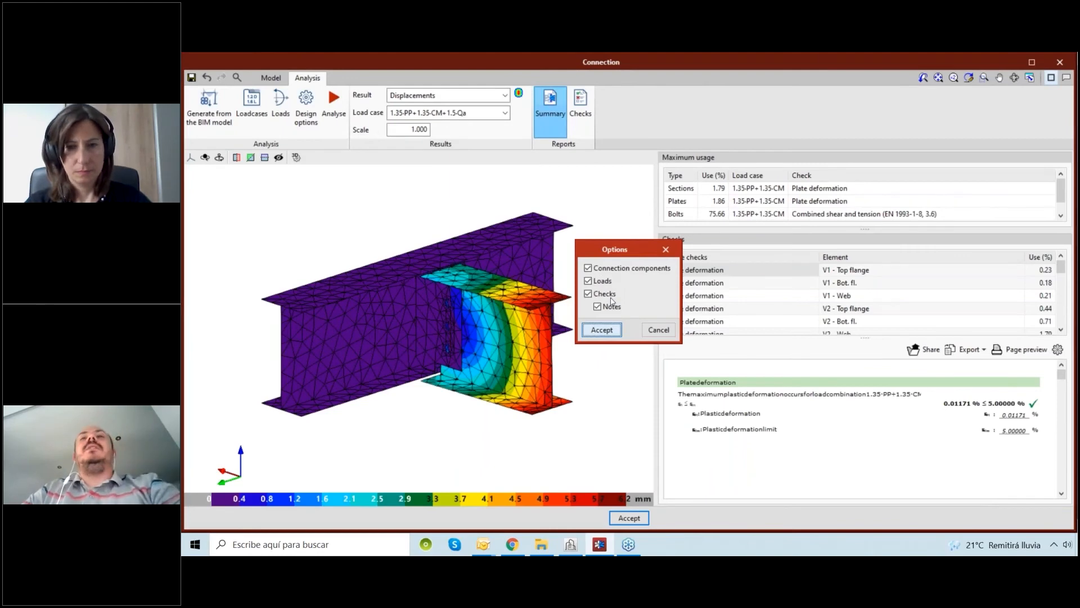
# Step: Generate a full summary with connection components, loads, checks and notes, and review it through to the notes before closing it
pyautogui.click(602, 330)
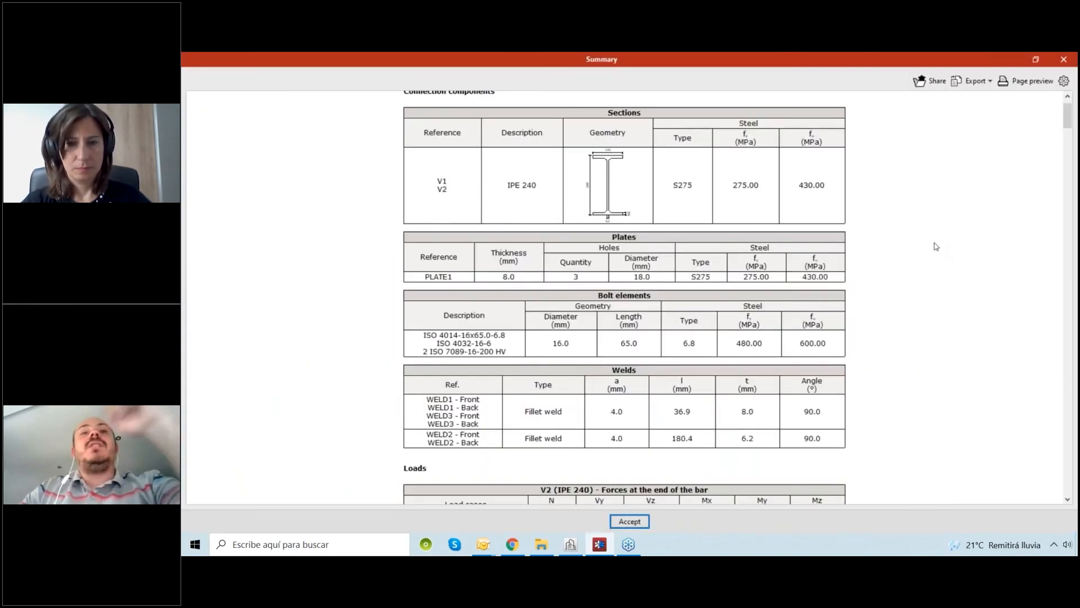
pyautogui.scroll(-2, 909, 243)
pyautogui.scroll(-2, 909, 243)
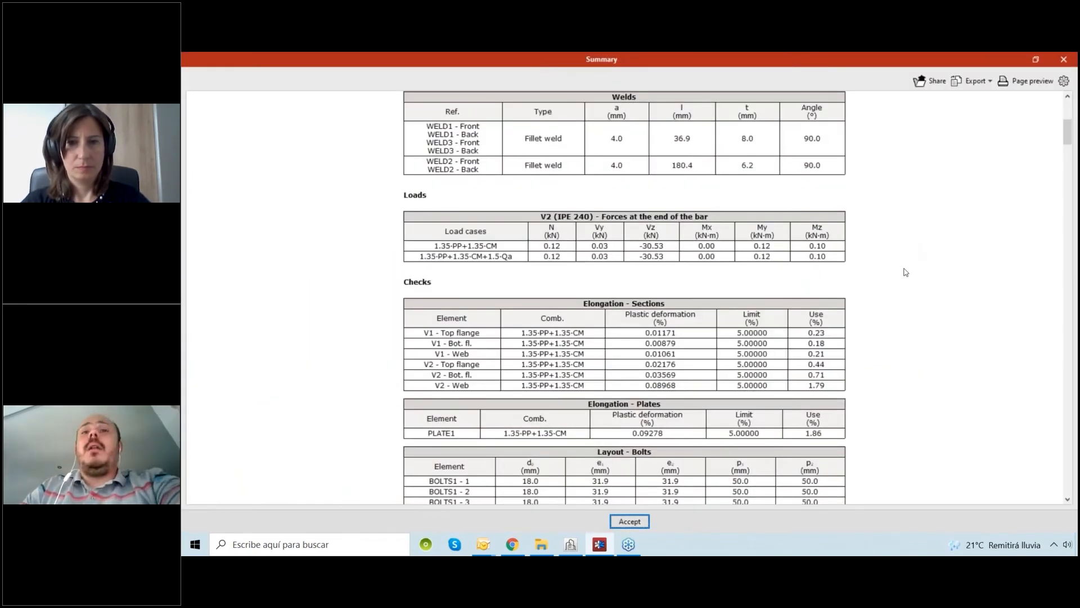
pyautogui.scroll(-2, 790, 336)
pyautogui.scroll(-3, 911, 208)
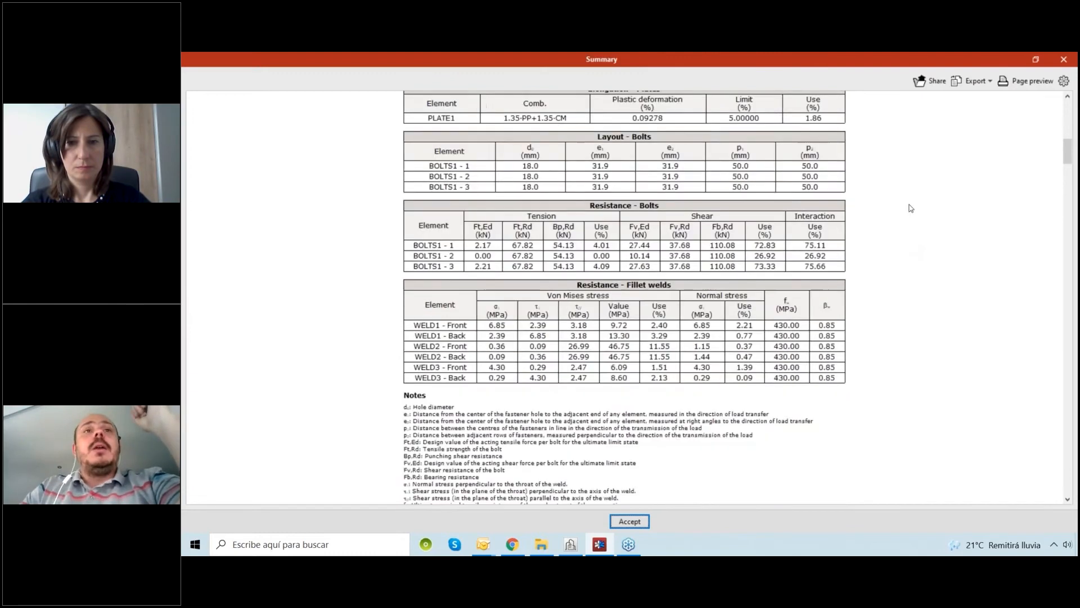
pyautogui.scroll(-2, 912, 205)
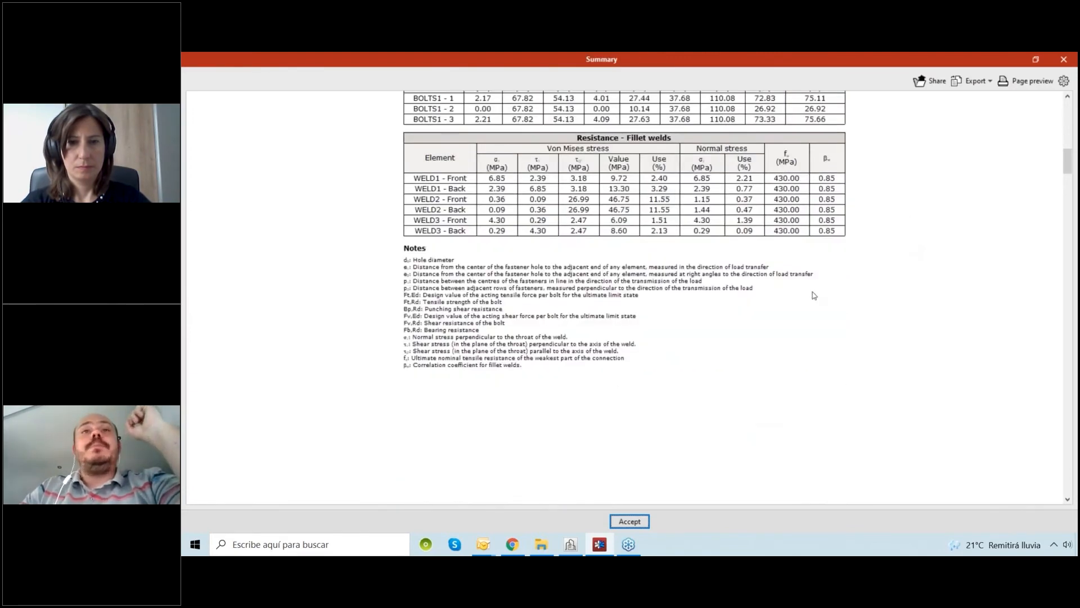
pyautogui.scroll(2, 814, 296)
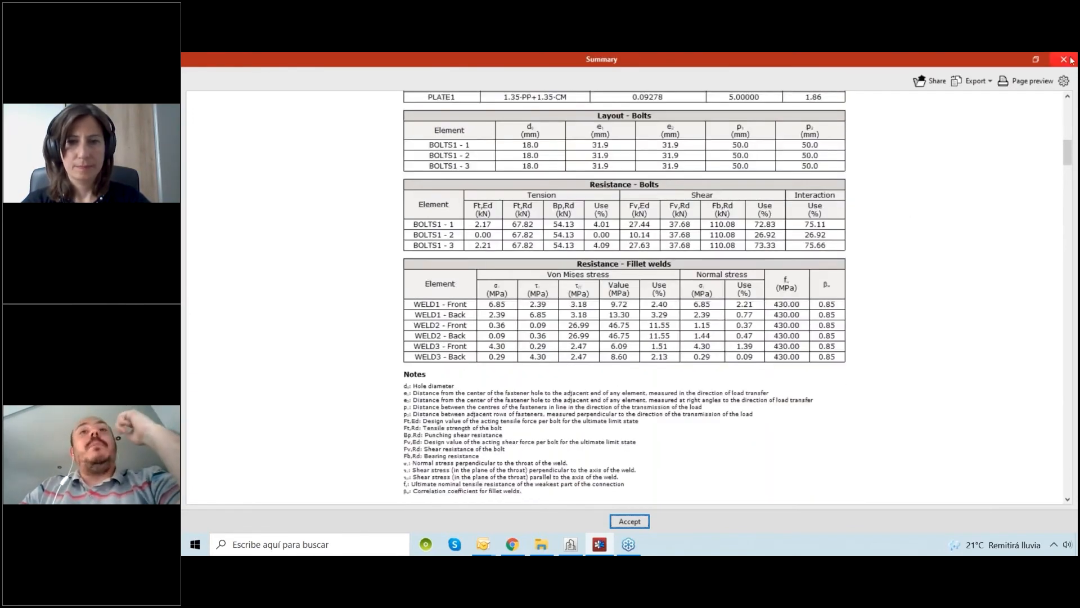
pyautogui.click(629, 521)
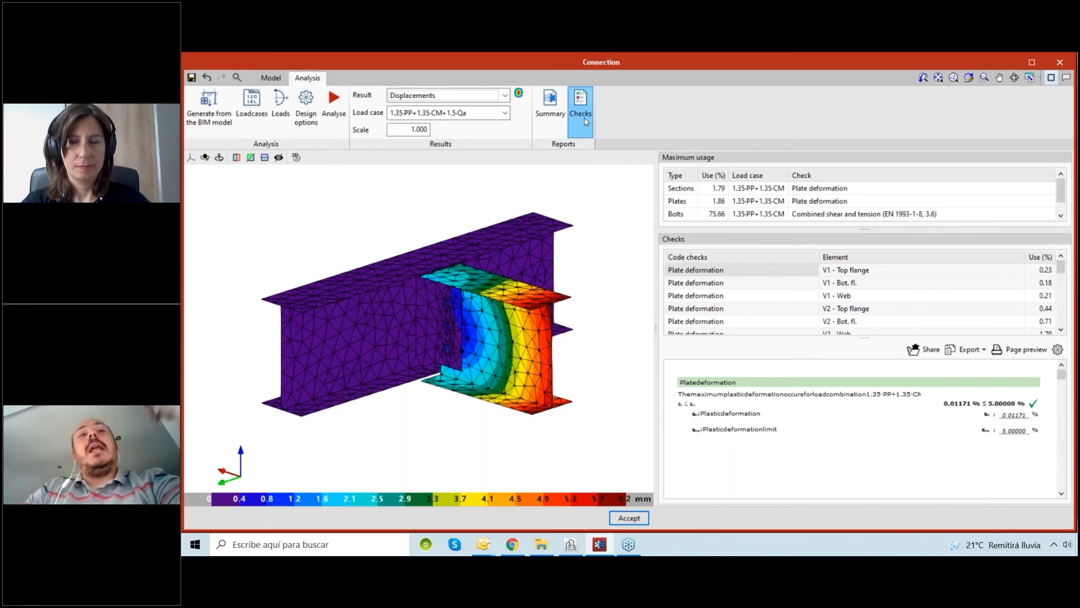
# Step: Open the detailed checks report, review the EN 1993-1-8 bolt and fillet weld checks through to WELD3 - Back, and close it
pyautogui.click(583, 115)
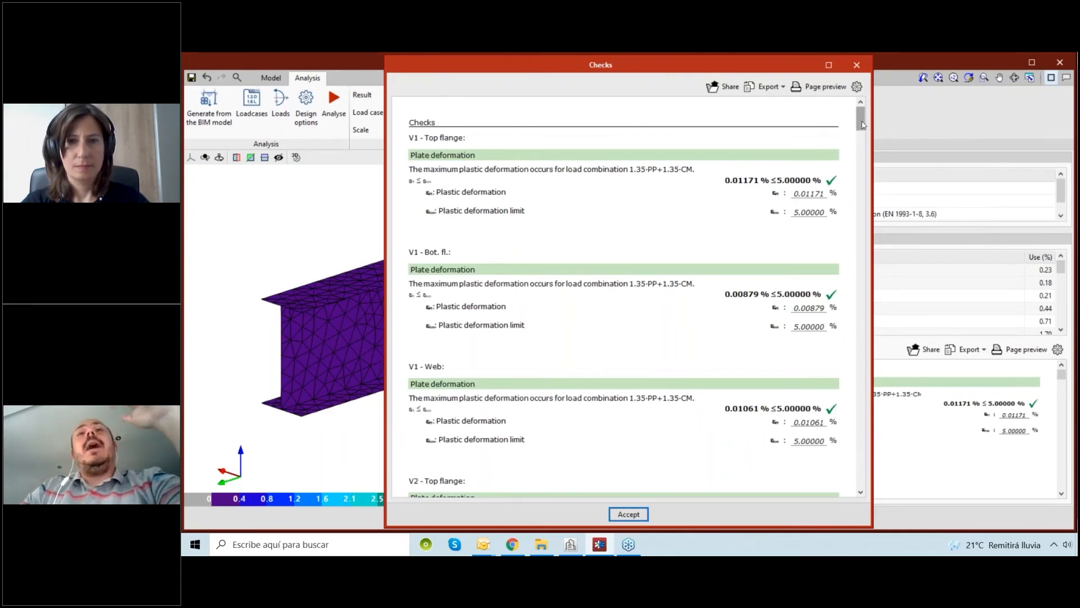
pyautogui.moveTo(863, 125); pyautogui.dragTo(859, 262)
pyautogui.scroll(-6, 796, 303)
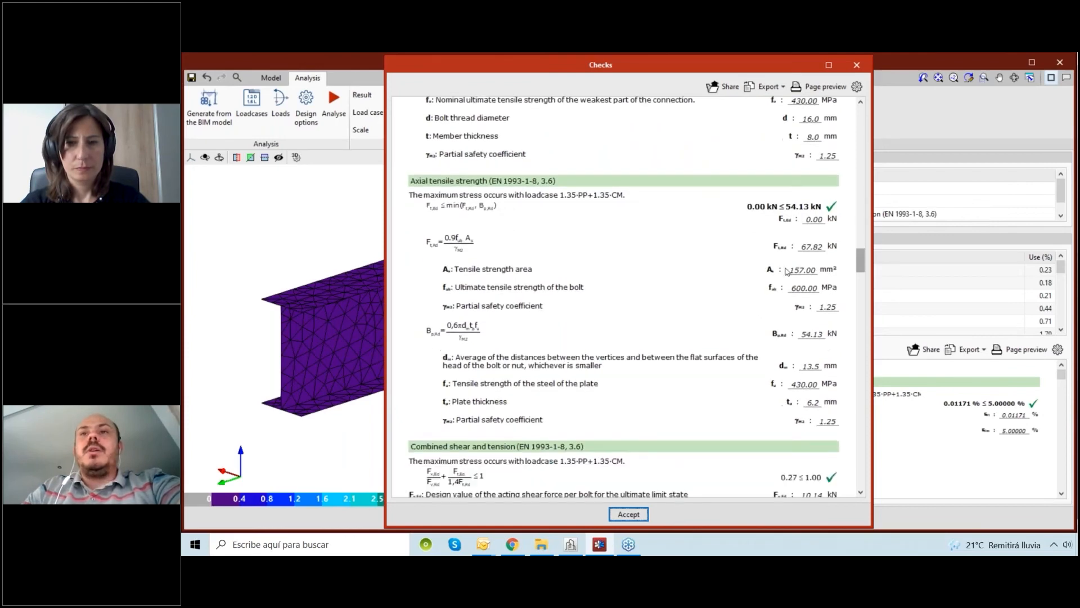
pyautogui.scroll(-6, 797, 303)
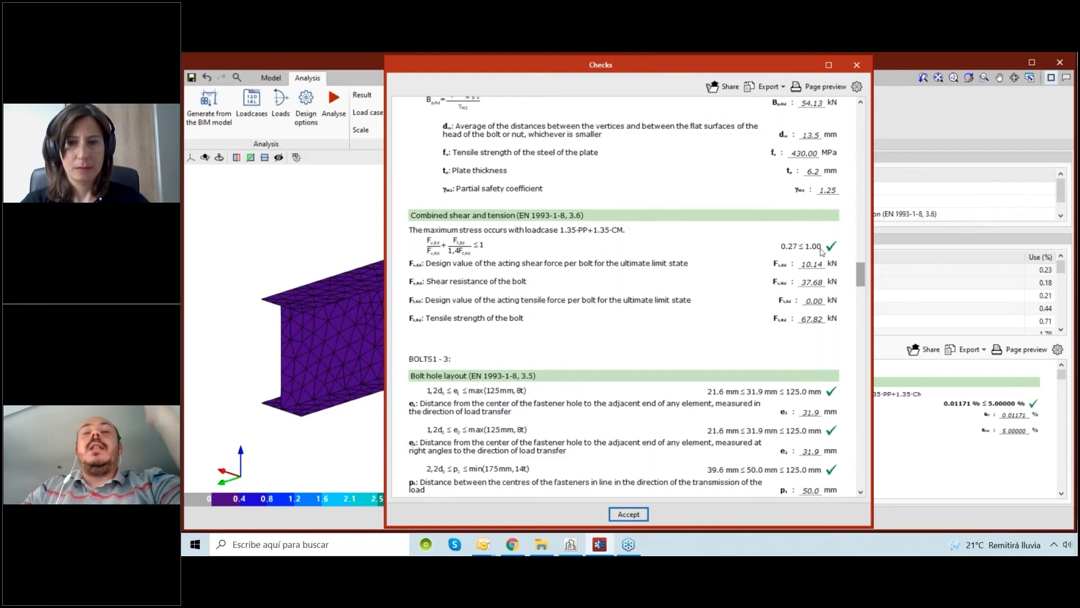
pyautogui.moveTo(864, 279); pyautogui.dragTo(859, 391)
pyautogui.scroll(-8, 860, 336)
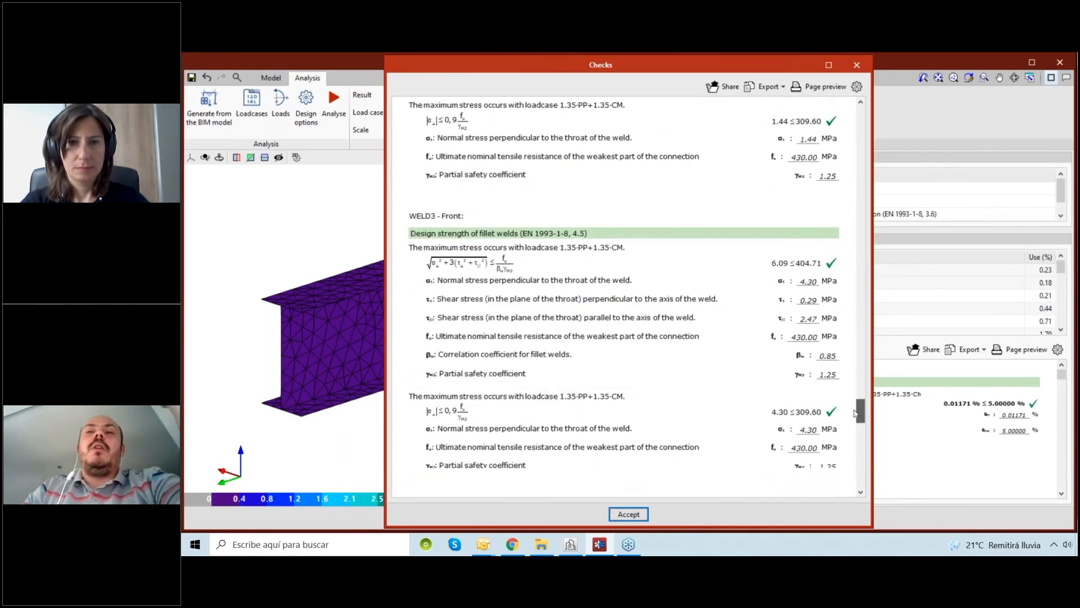
pyautogui.scroll(-4, 795, 177)
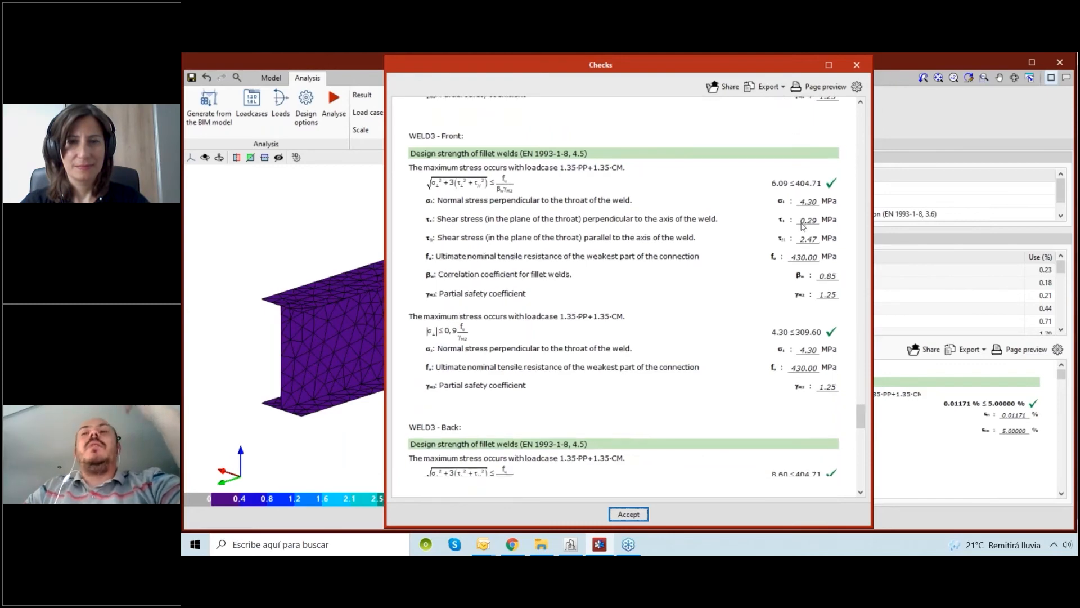
pyautogui.scroll(-8, 773, 286)
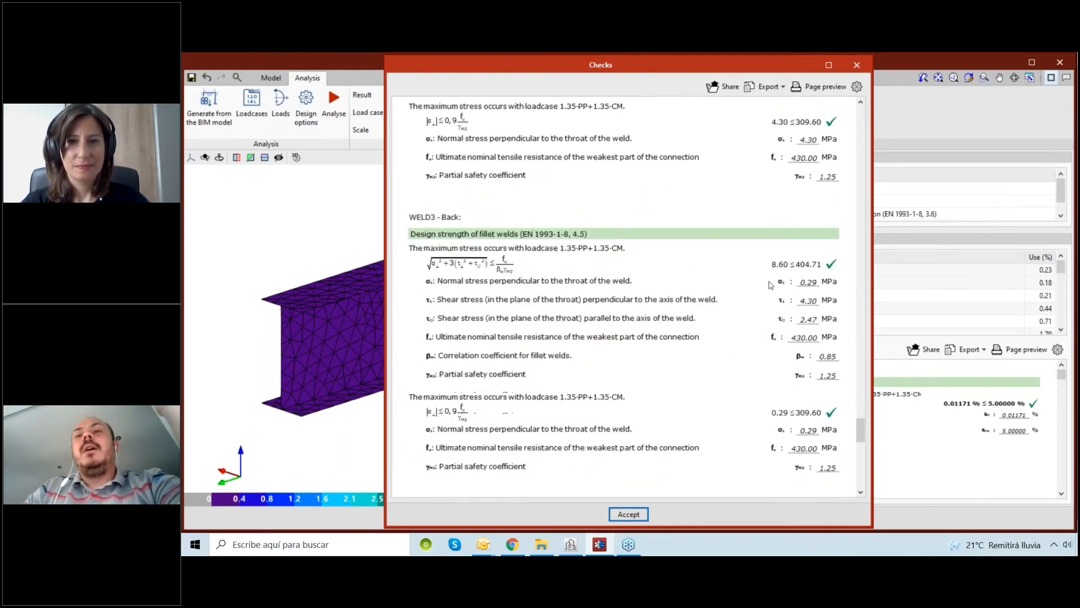
pyautogui.scroll(-1, 776, 285)
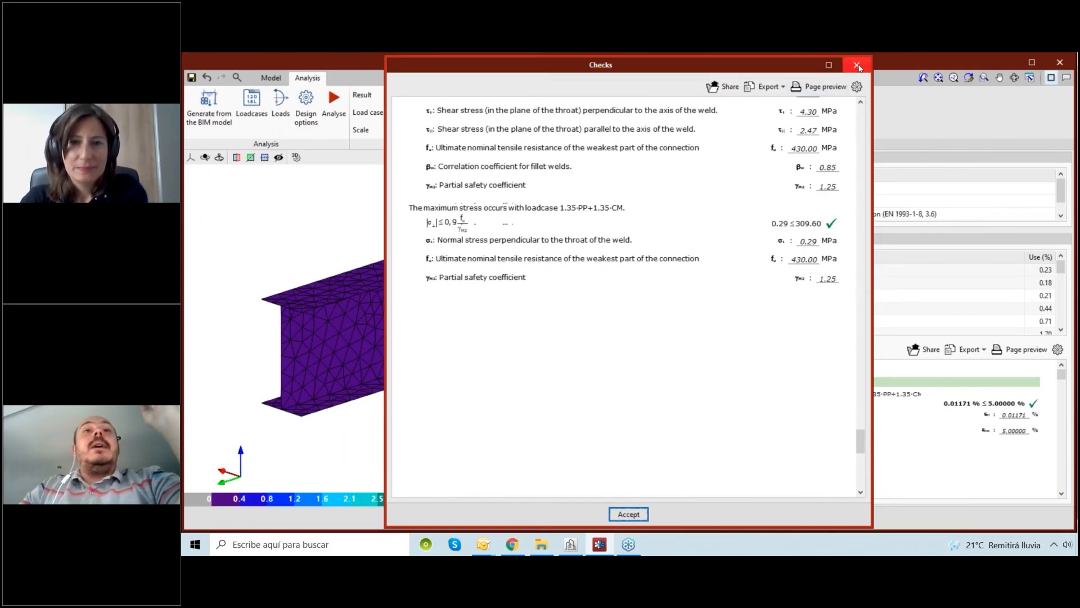
pyautogui.click(857, 65)
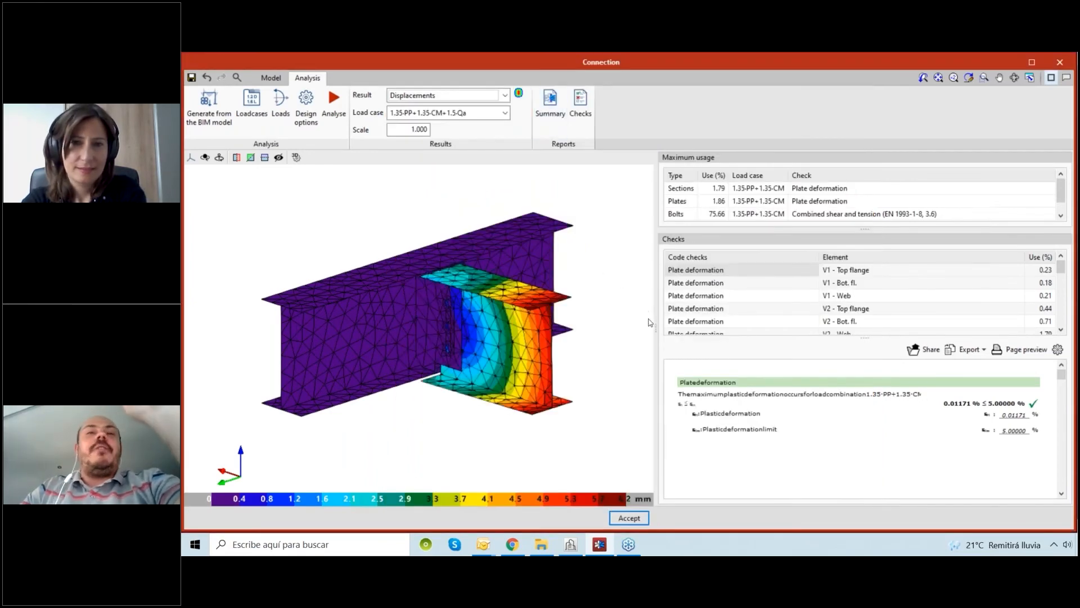
# Step: Examine the connection's displacement results in a wider 3D view and accept the connection to return to the project
pyautogui.moveTo(657, 323); pyautogui.dragTo(699, 315)
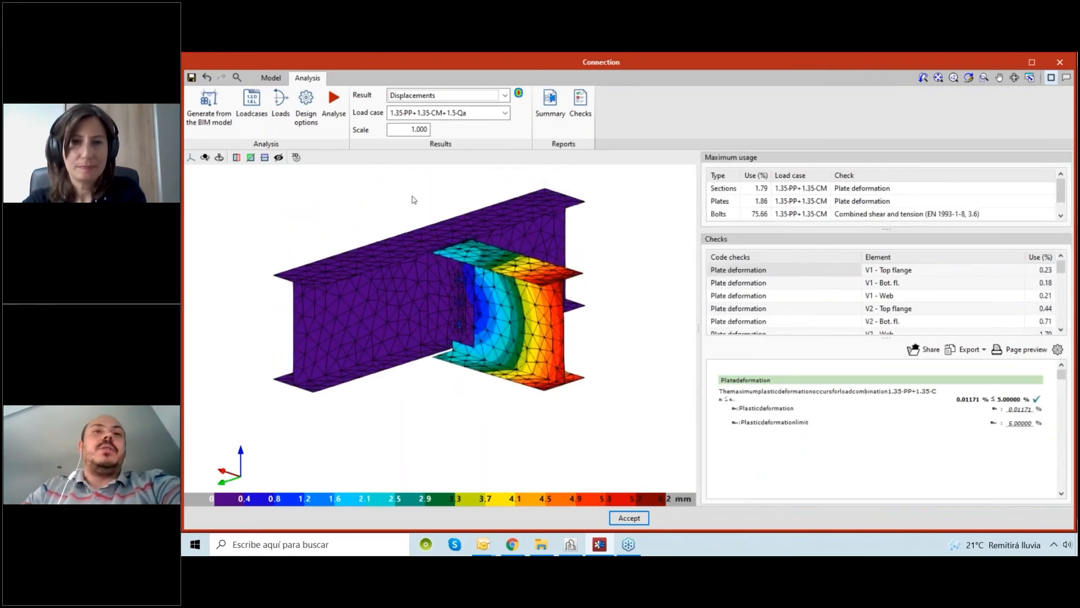
pyautogui.scroll(-2, 604, 286)
pyautogui.moveTo(584, 313); pyautogui.dragTo(562, 335, button='middle')
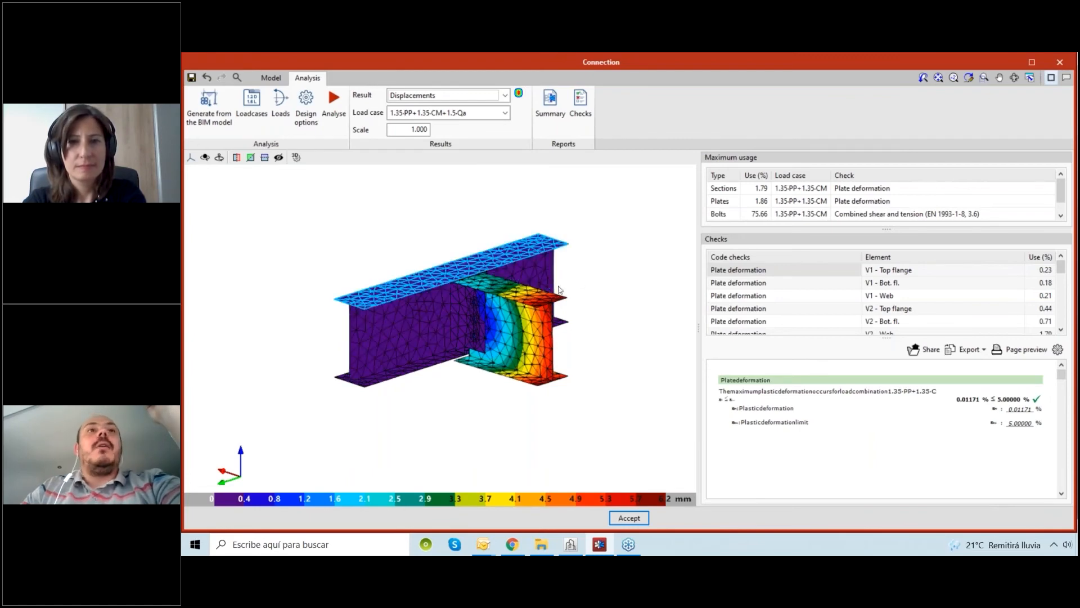
pyautogui.scroll(-3, 580, 337)
pyautogui.scroll(4, 584, 340)
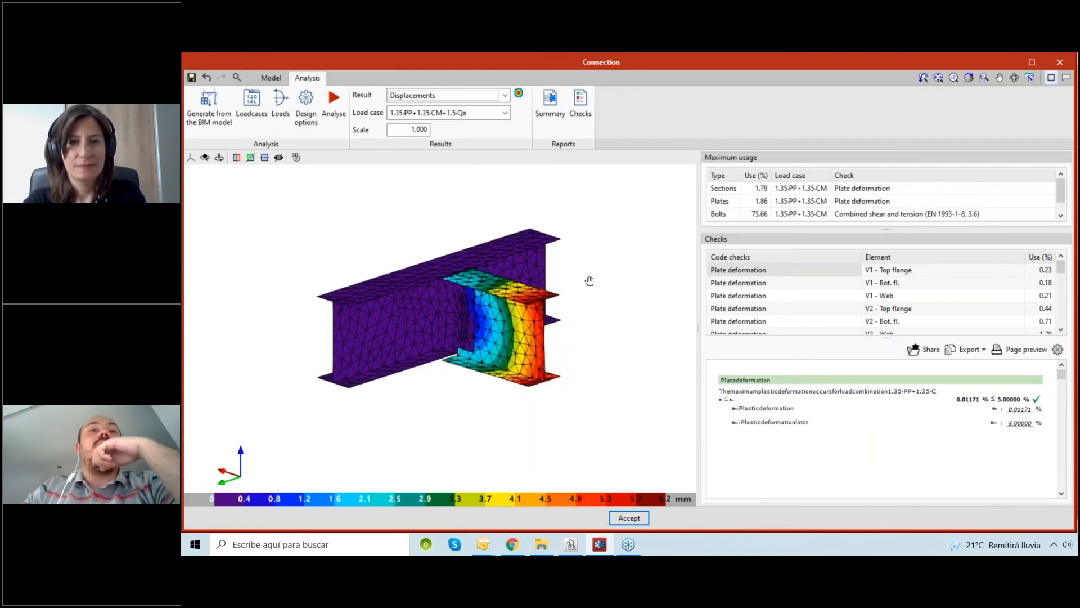
pyautogui.moveTo(590, 281); pyautogui.dragTo(616, 281, button='middle')
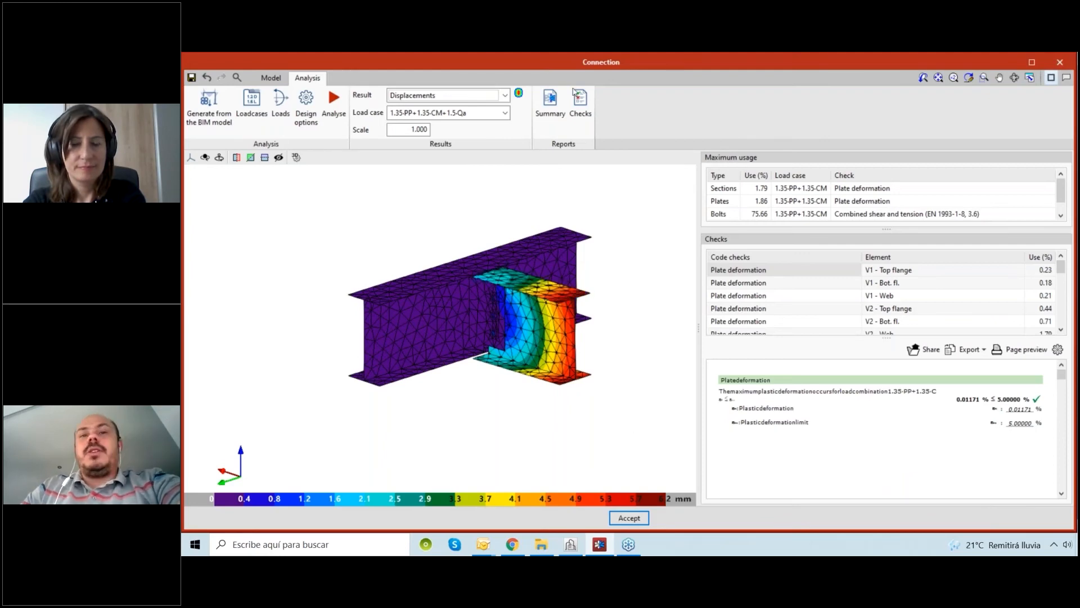
pyautogui.click(629, 518)
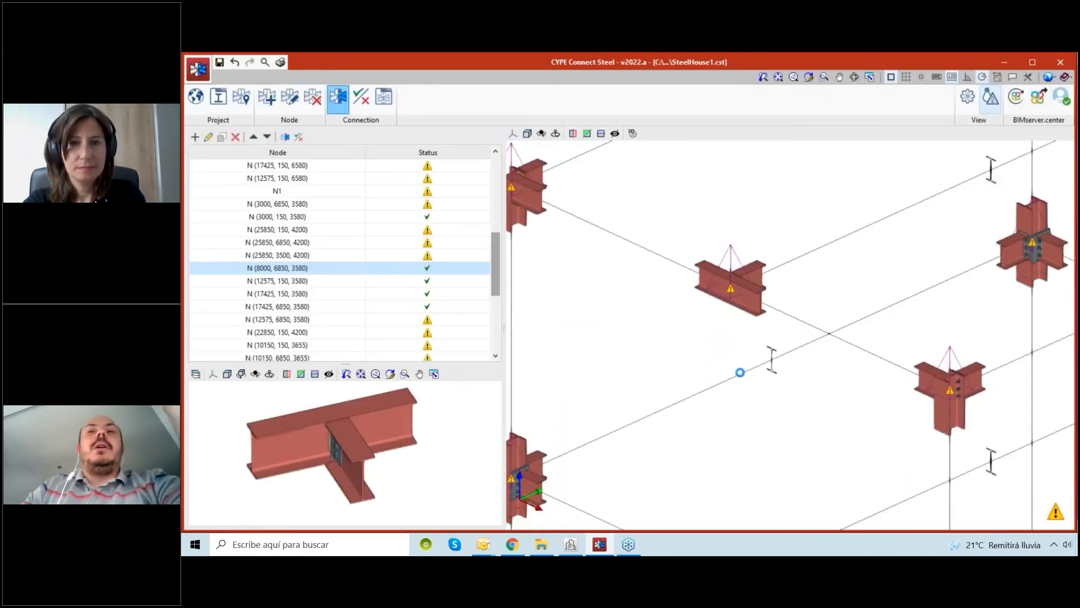
# Step: Examine the beam and column nodes around the current connection in the structure's axis model
pyautogui.scroll(-2, 688, 319)
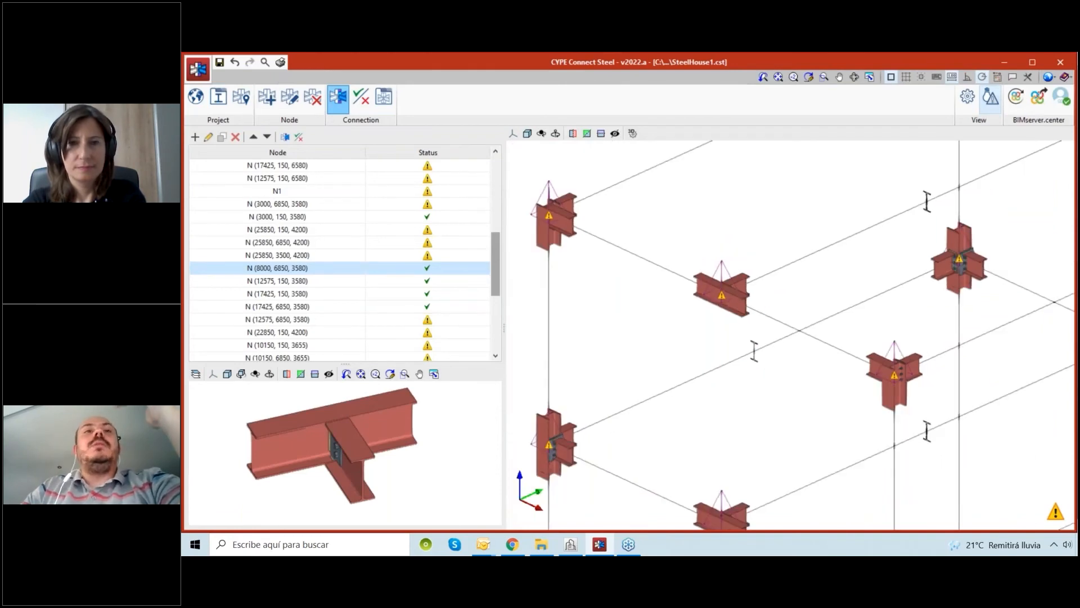
pyautogui.moveTo(688, 319); pyautogui.dragTo(696, 233, button='middle')
pyautogui.moveTo(673, 336); pyautogui.dragTo(665, 308, button='middle')
pyautogui.scroll(-1, 665, 308)
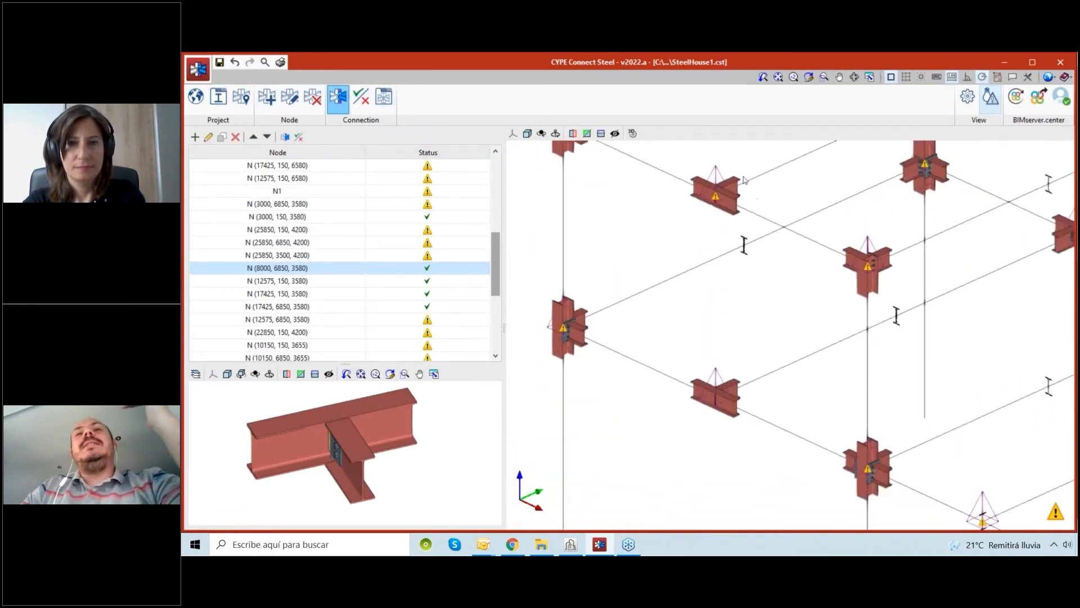
pyautogui.moveTo(803, 373); pyautogui.dragTo(693, 293, button='middle')
pyautogui.scroll(-1, 647, 298)
pyautogui.scroll(6, 568, 282)
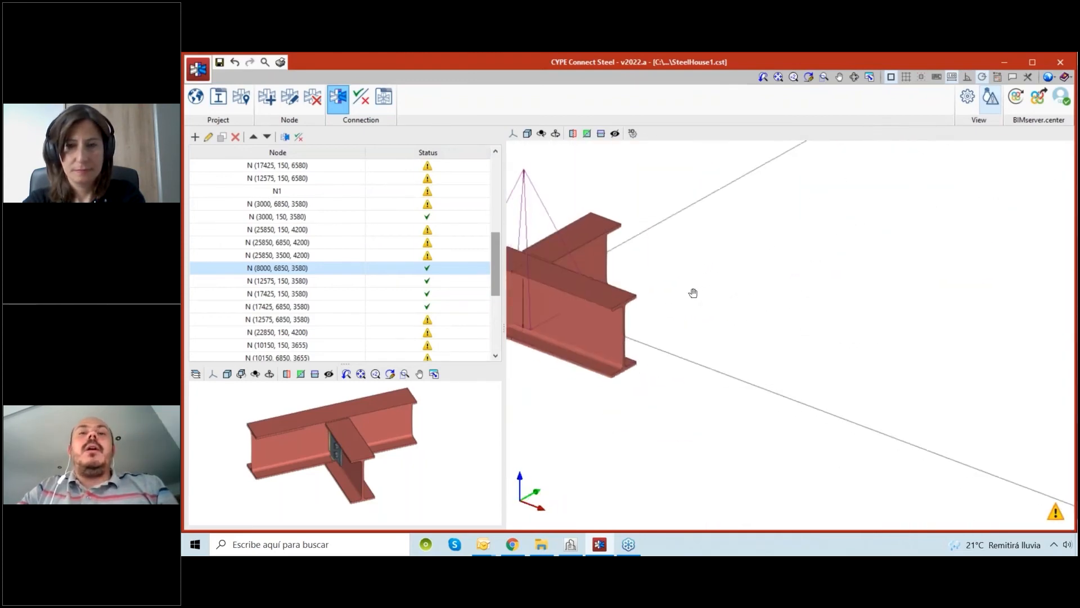
pyautogui.scroll(-3, 694, 294)
# Step: Set the section representation to 3D Model, keeping the connections drawn, and look over the whole steel frame
pyautogui.click(968, 97)
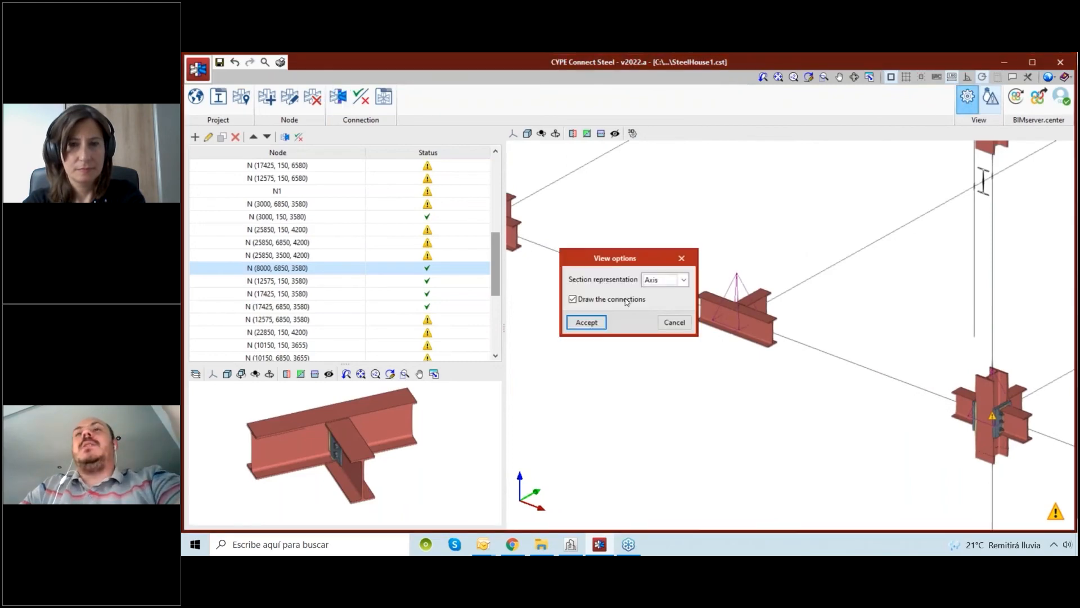
pyautogui.click(658, 280)
pyautogui.click(660, 296)
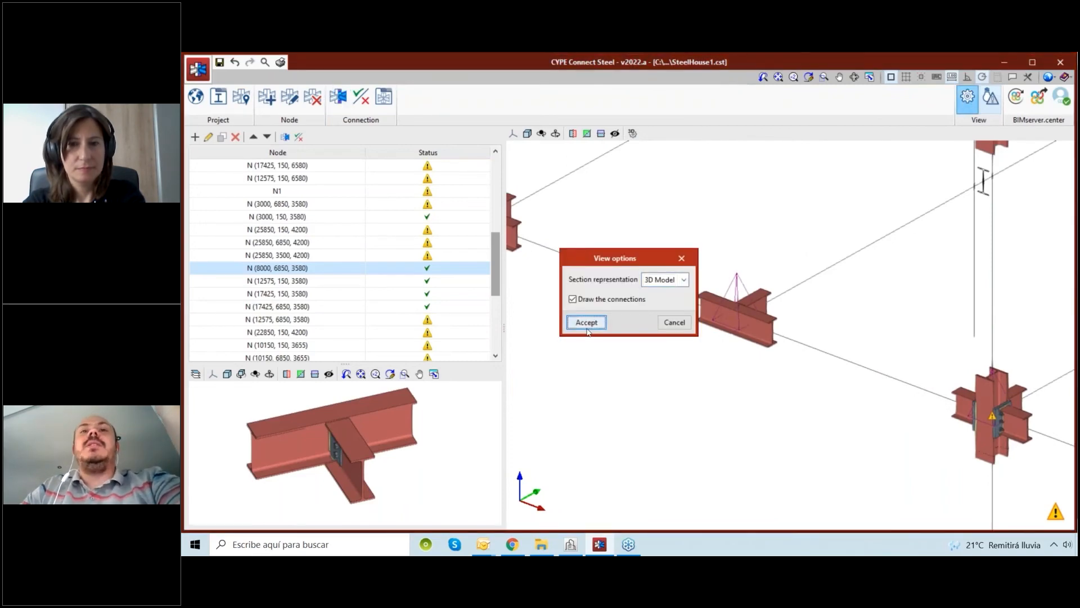
pyautogui.click(587, 323)
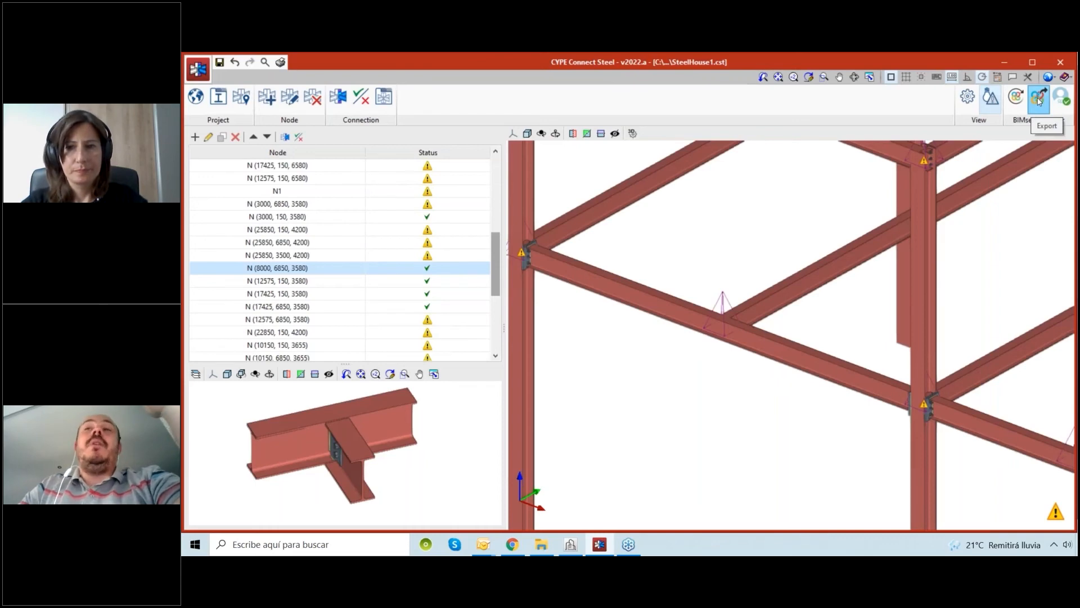
pyautogui.scroll(-10, 880, 234)
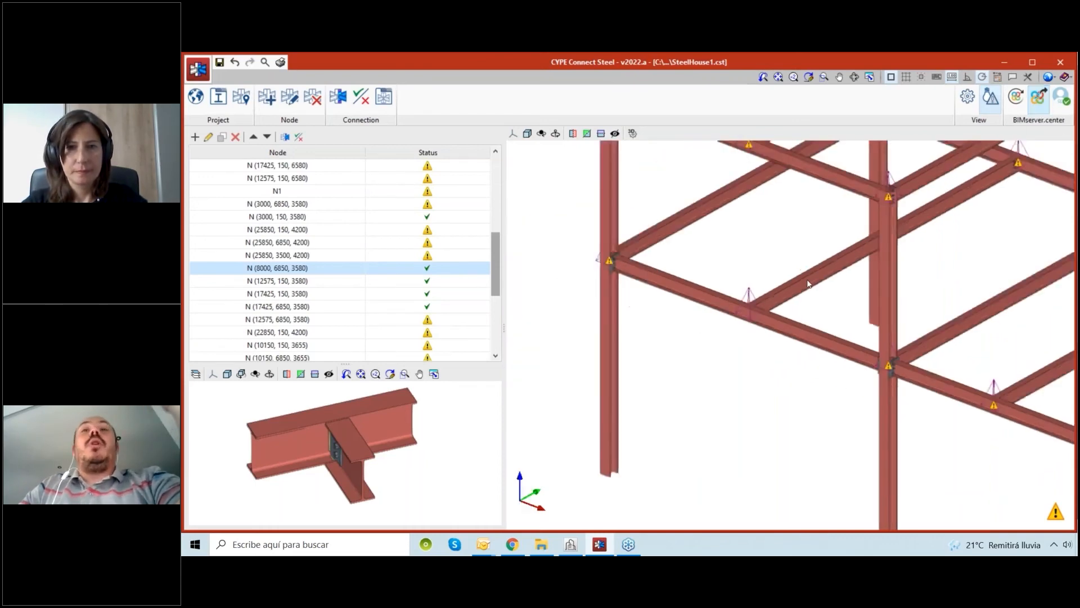
pyautogui.scroll(-6, 739, 352)
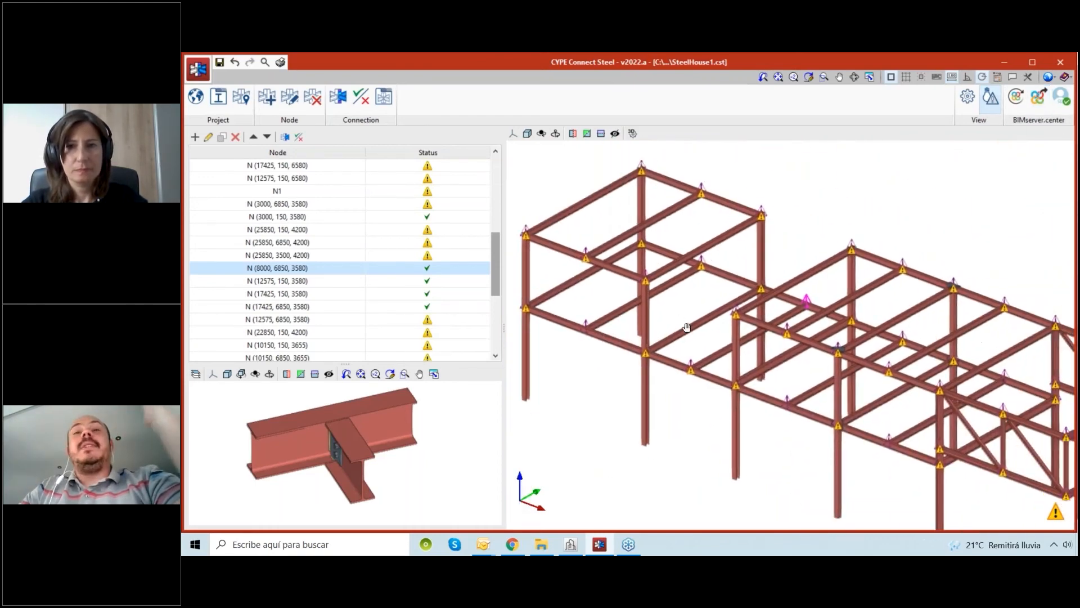
pyautogui.scroll(2, 691, 334)
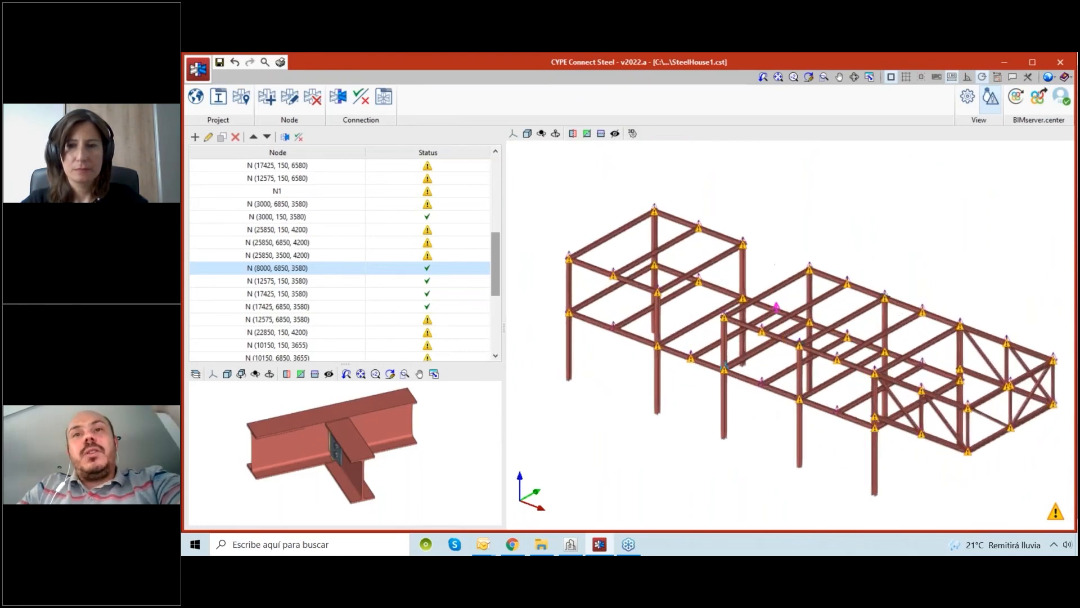
pyautogui.scroll(8, 568, 259)
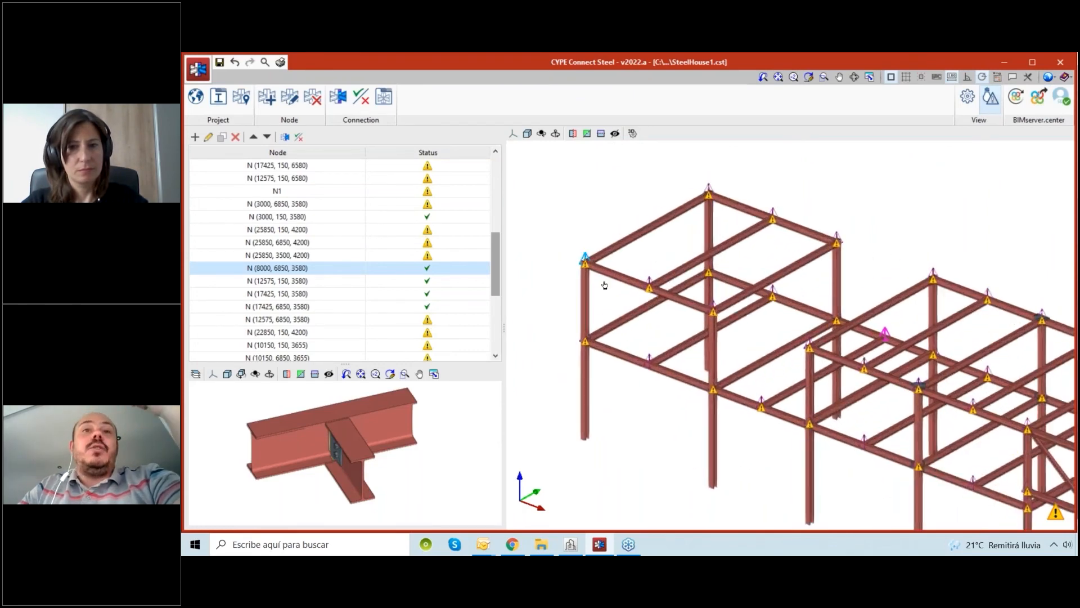
pyautogui.scroll(-10, 604, 259)
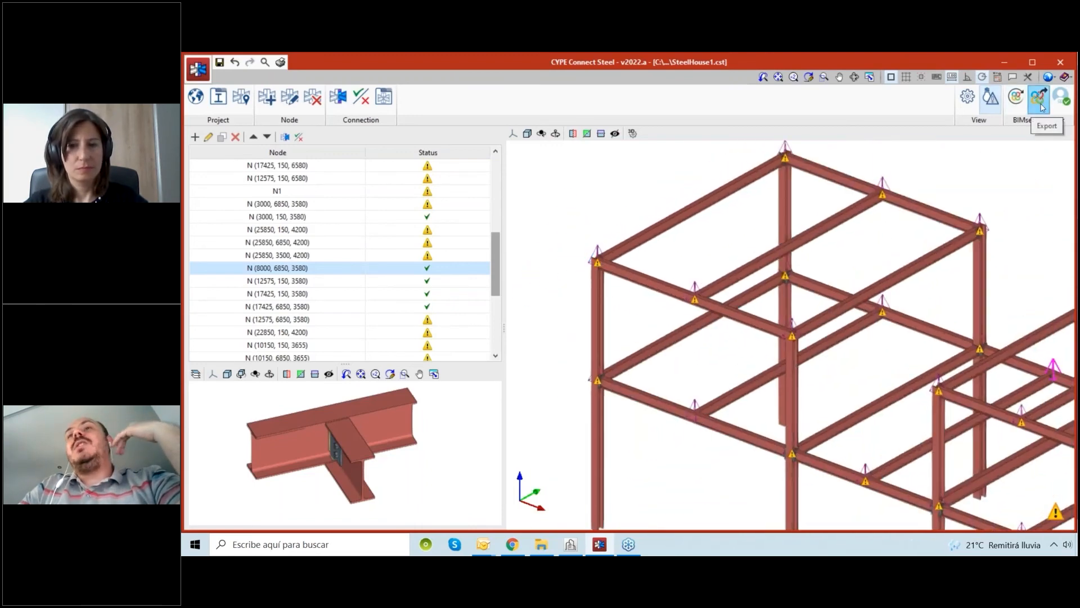
# Step: Switch to CYPE Architecture and review which files are visible in the 3D - Structure + Connections view, including the Uniones elements, then accept
pyautogui.click(570, 547)
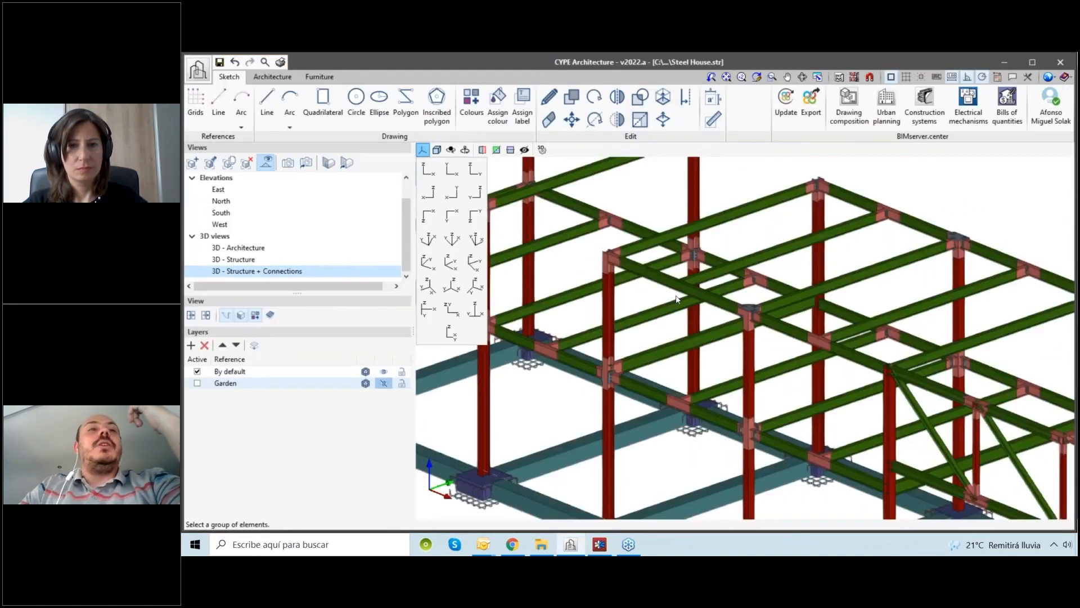
pyautogui.doubleClick(288, 272)
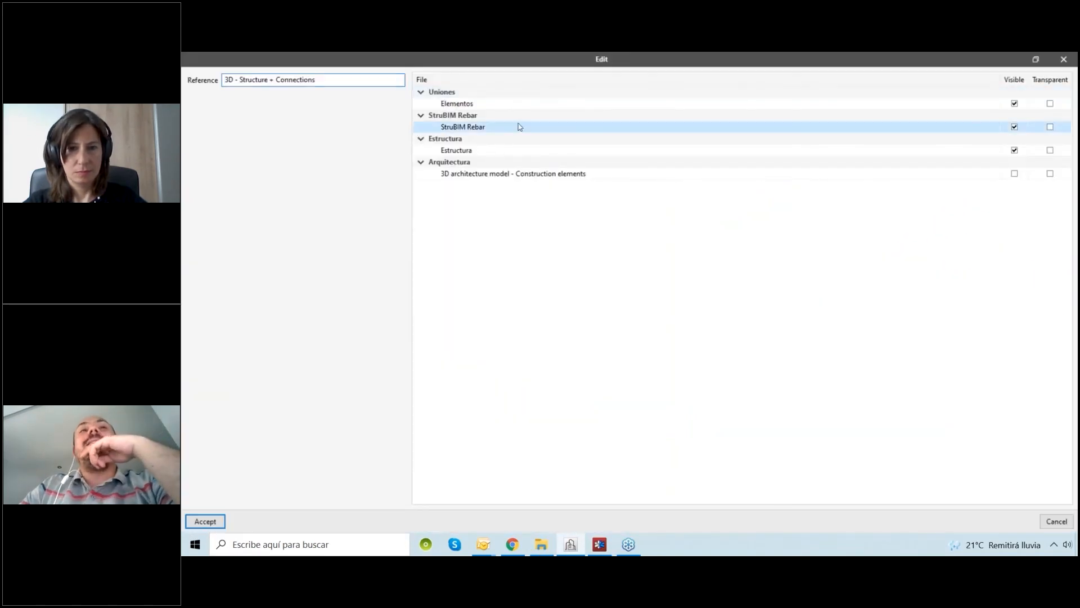
pyautogui.click(528, 106)
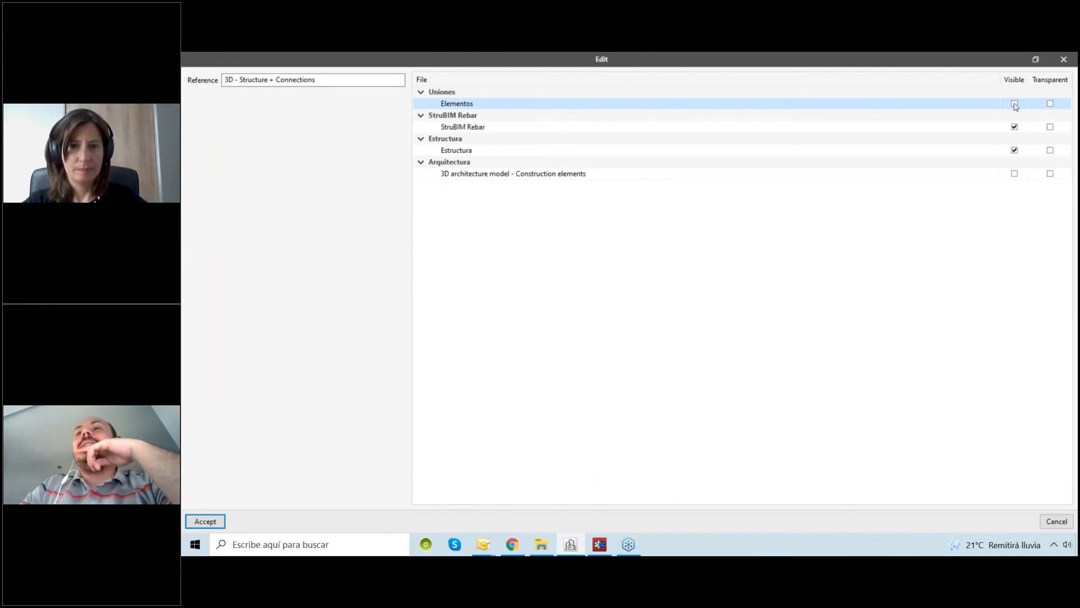
pyautogui.click(206, 521)
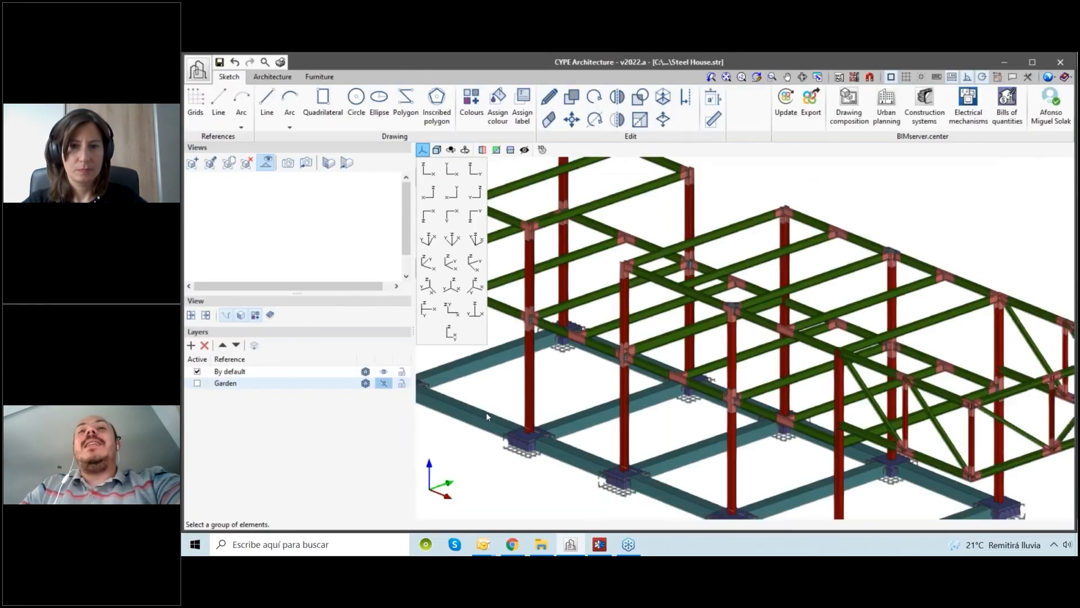
# Step: Examine the imported steel connections at the beam and column joints of the 3D structure up close
pyautogui.scroll(4, 673, 343)
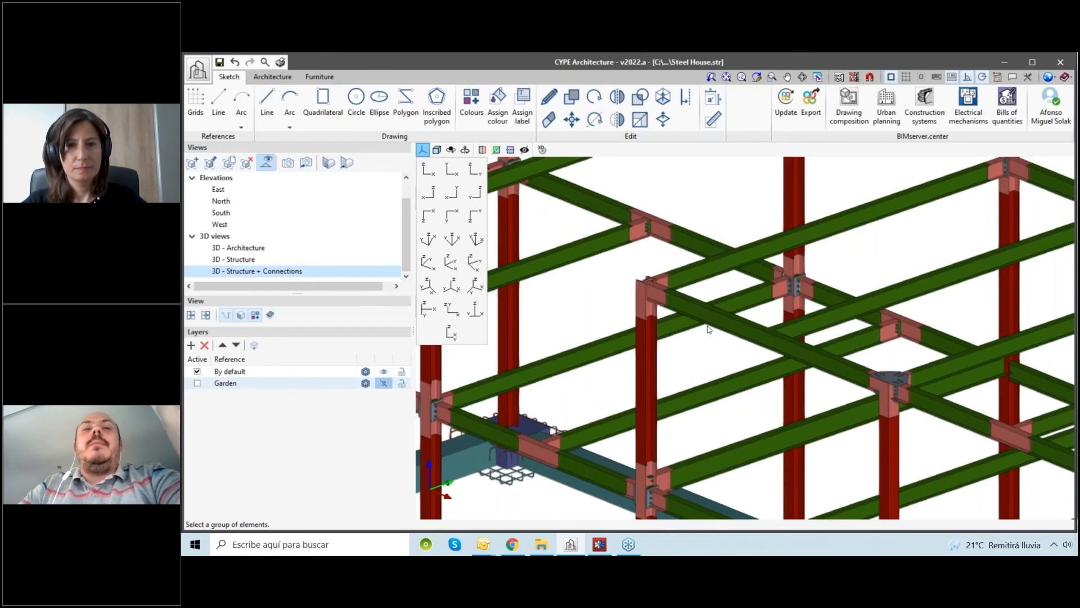
pyautogui.scroll(-1, 707, 330)
pyautogui.scroll(-3, 703, 330)
pyautogui.scroll(6, 565, 314)
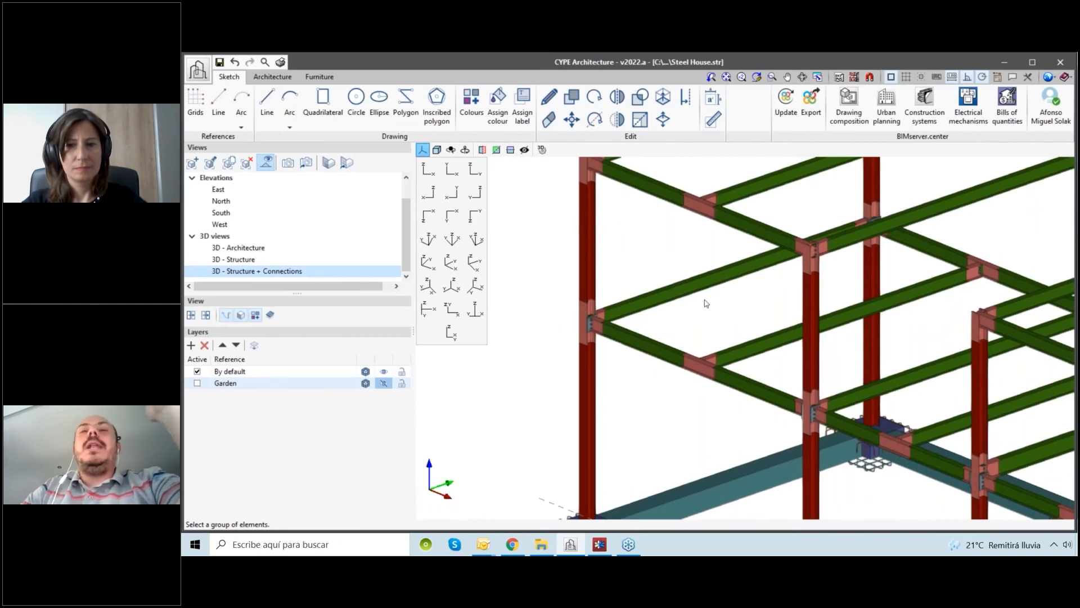
pyautogui.moveTo(767, 286); pyautogui.dragTo(724, 302, button='middle')
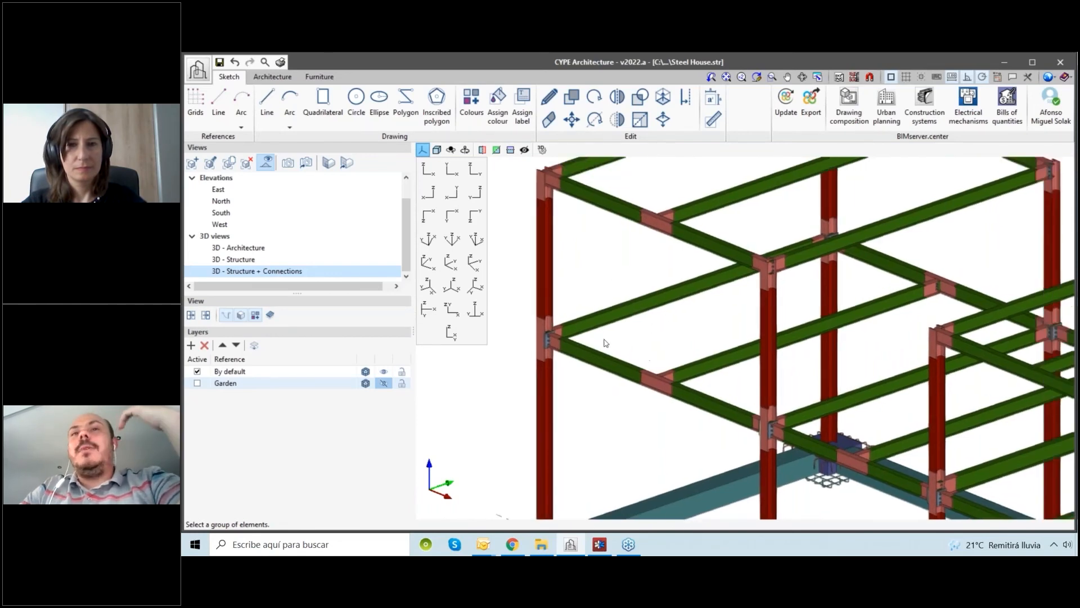
pyautogui.scroll(2, 552, 328)
pyautogui.scroll(-3, 616, 338)
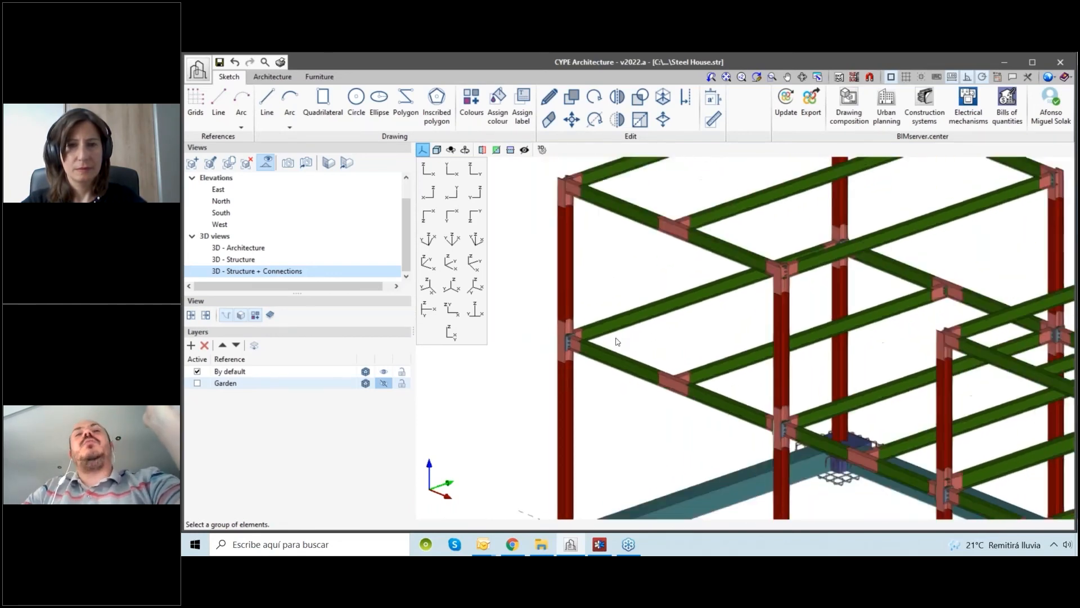
pyautogui.scroll(2, 605, 333)
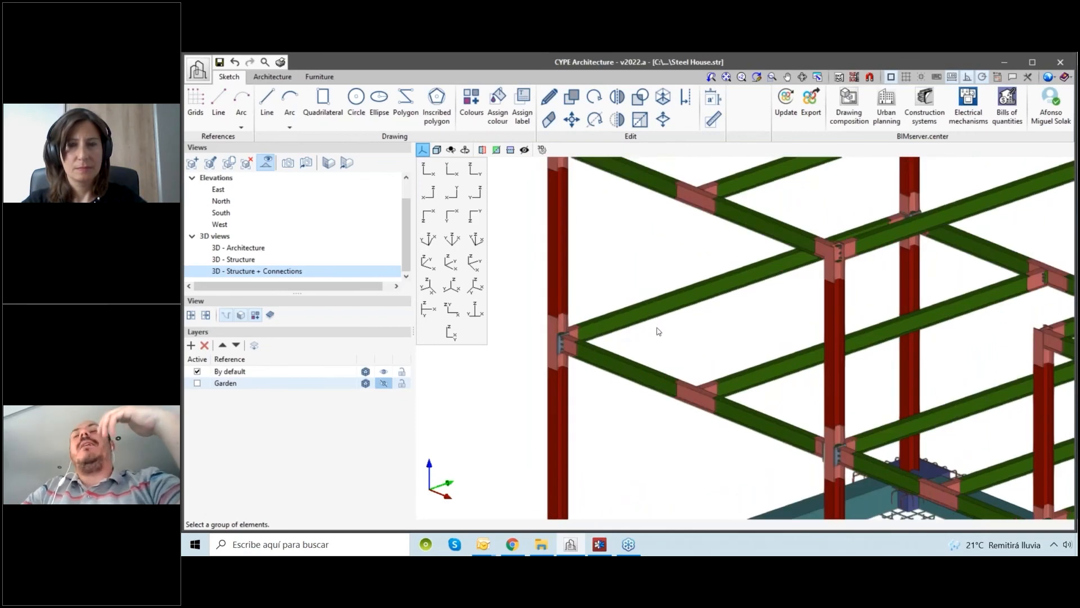
pyautogui.scroll(-3, 663, 348)
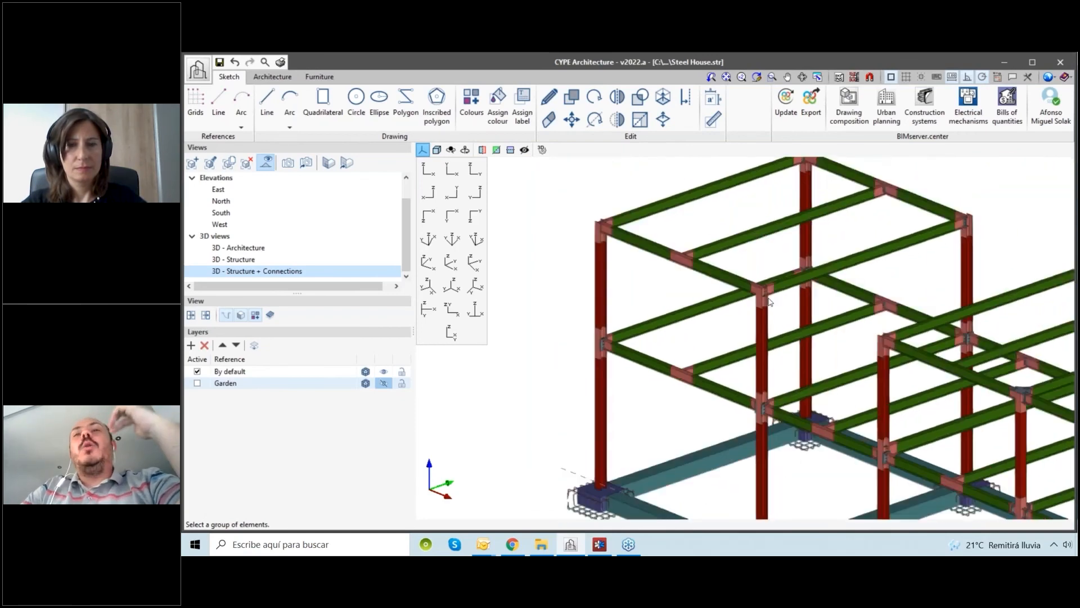
pyautogui.scroll(4, 774, 285)
pyautogui.scroll(1, 773, 281)
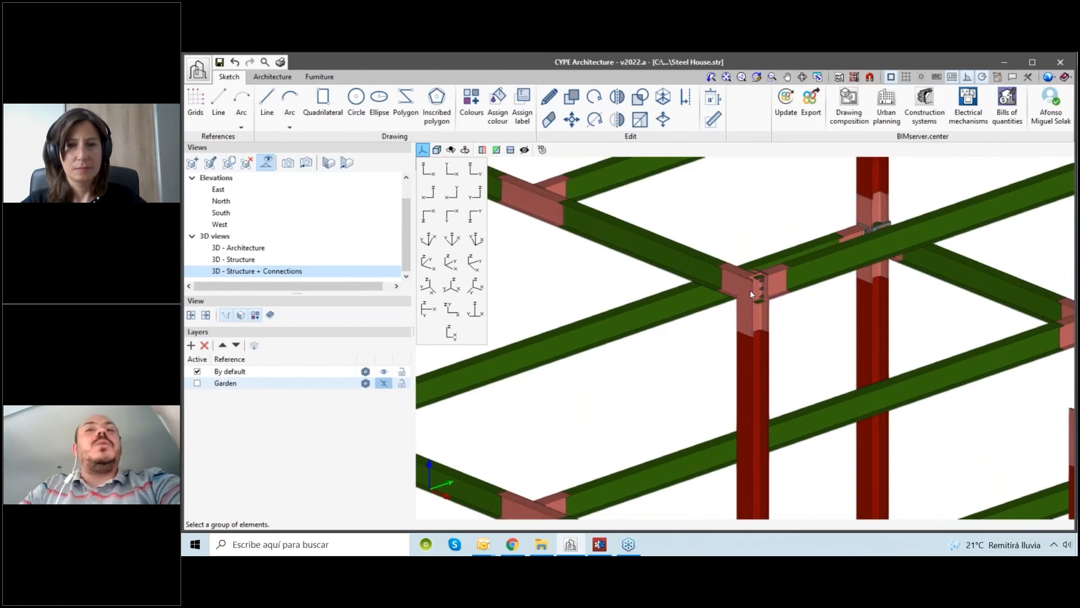
pyautogui.scroll(-5, 751, 289)
# Step: Look over the whole structure from several sides and inspect the bolted beam-to-column connections at the upper levels
pyautogui.moveTo(656, 248); pyautogui.dragTo(625, 339, button='middle')
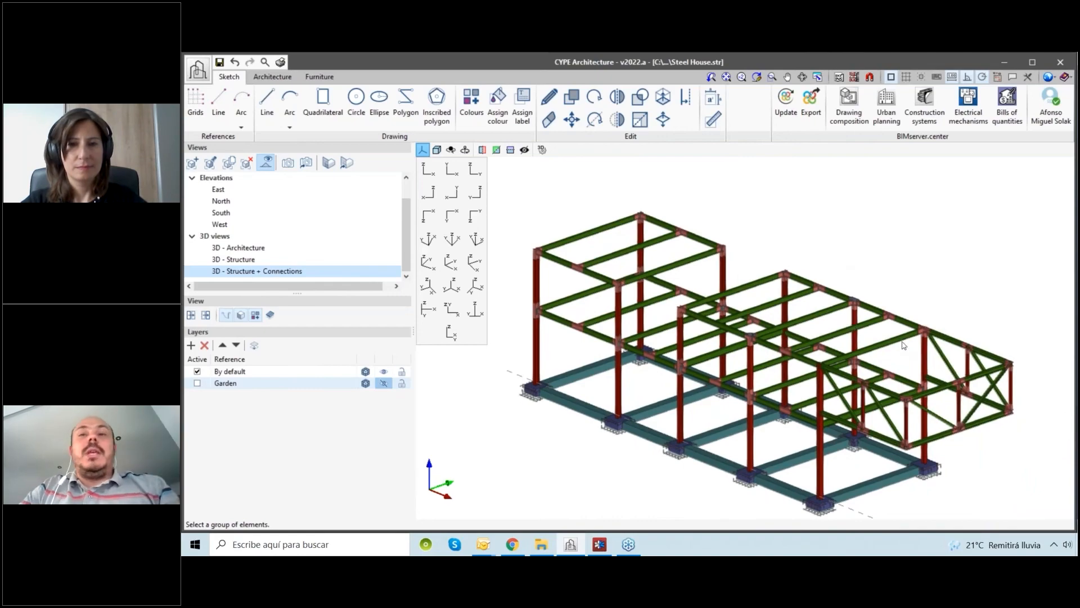
pyautogui.keyDown('shift'); pyautogui.moveTo(764, 366); pyautogui.dragTo(870, 297, button='middle'); pyautogui.keyUp('shift')
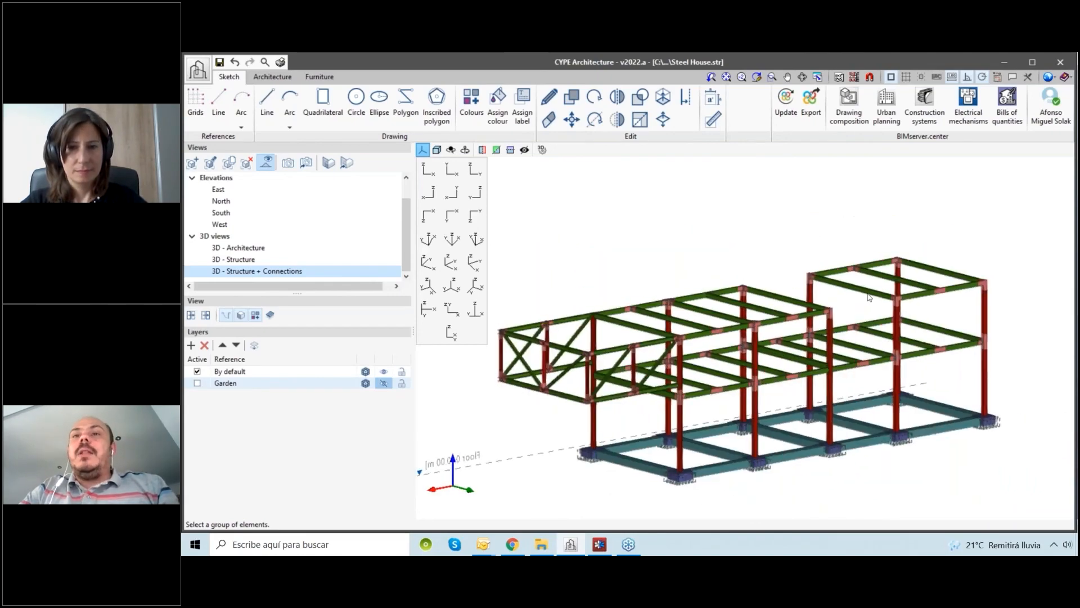
pyautogui.scroll(5, 816, 326)
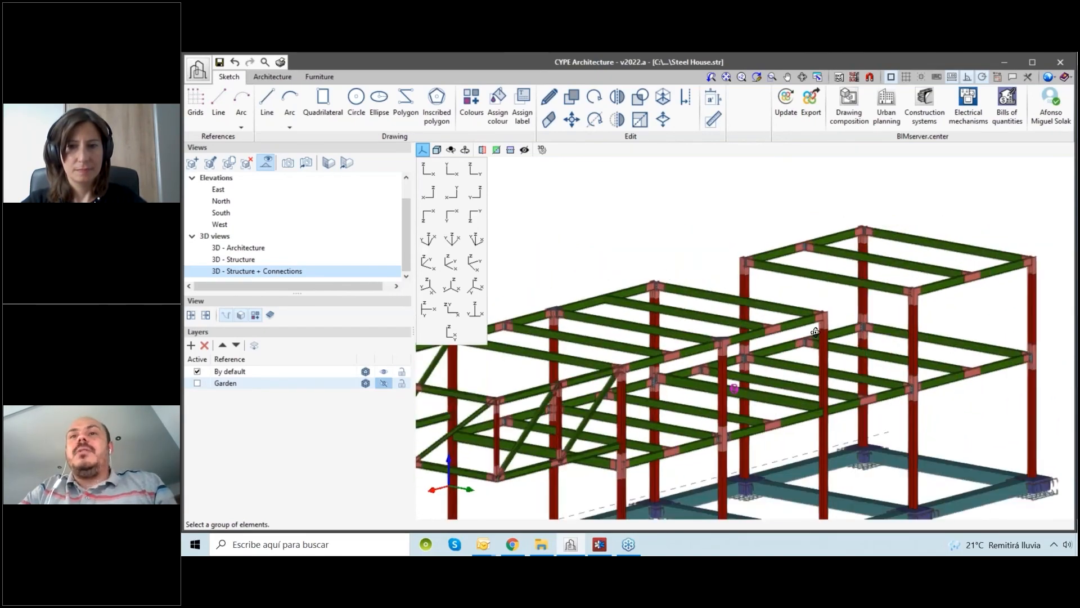
pyautogui.scroll(8, 815, 332)
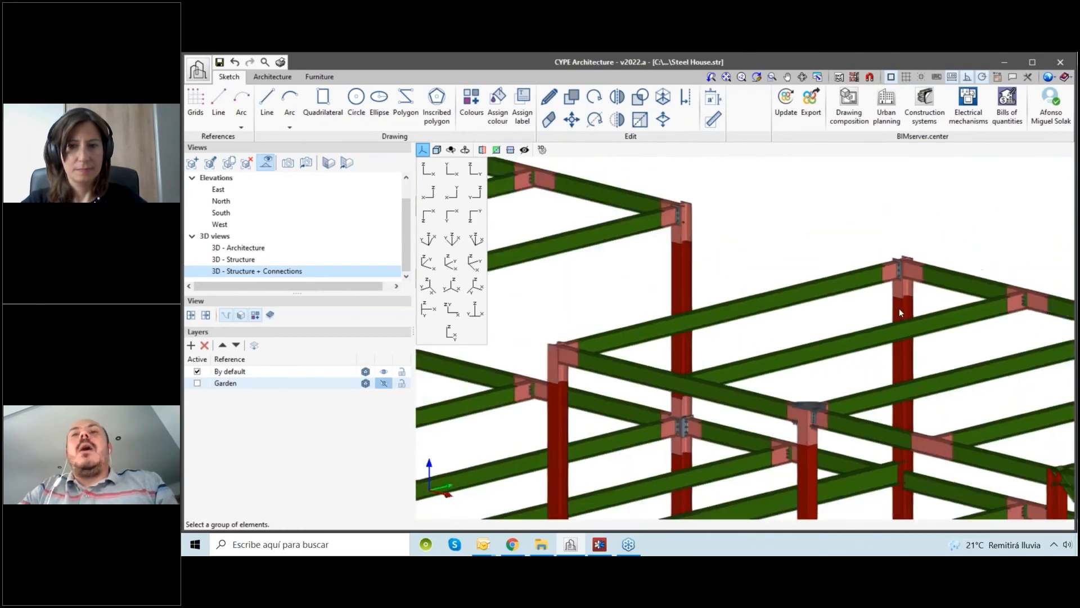
pyautogui.scroll(-3, 900, 309)
pyautogui.moveTo(899, 309); pyautogui.dragTo(1000, 267, button='middle')
pyautogui.scroll(5, 563, 276)
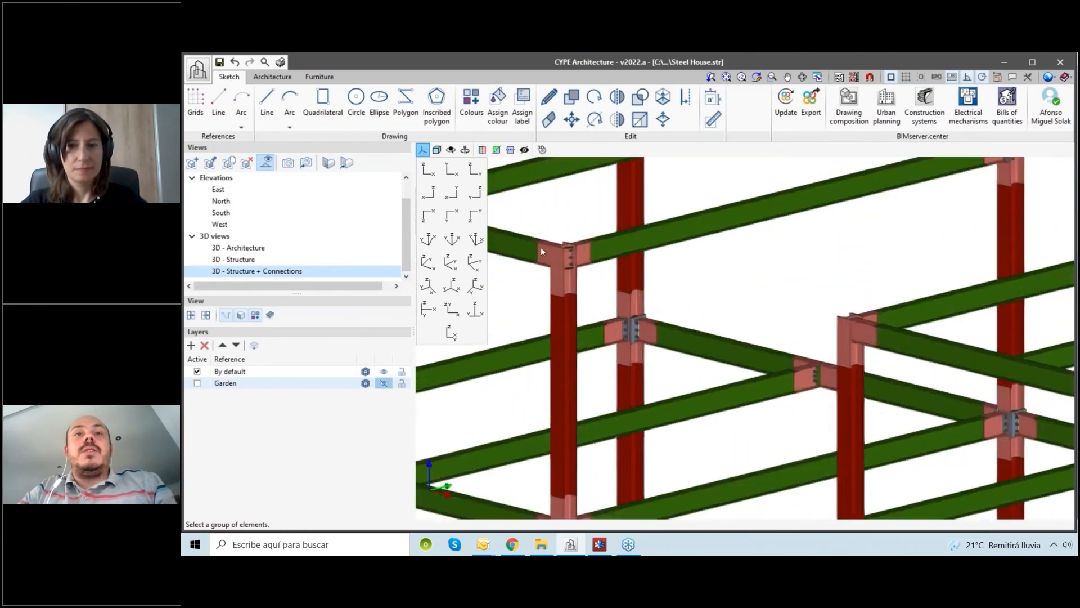
pyautogui.scroll(3, 541, 248)
pyautogui.keyDown('shift'); pyautogui.moveTo(541, 248); pyautogui.dragTo(599, 513, button='middle'); pyautogui.keyUp('shift')
# Step: Switch to CYPE Connect Steel, review the design codes offered for the project without changing them, and look over more of the steel frame
pyautogui.click(600, 544)
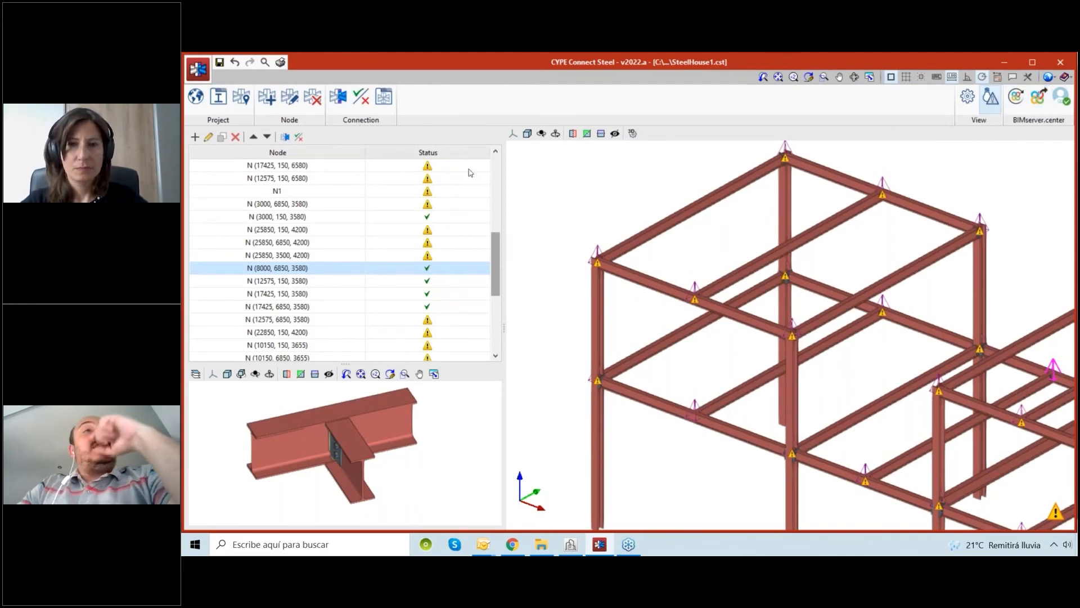
pyautogui.click(202, 109)
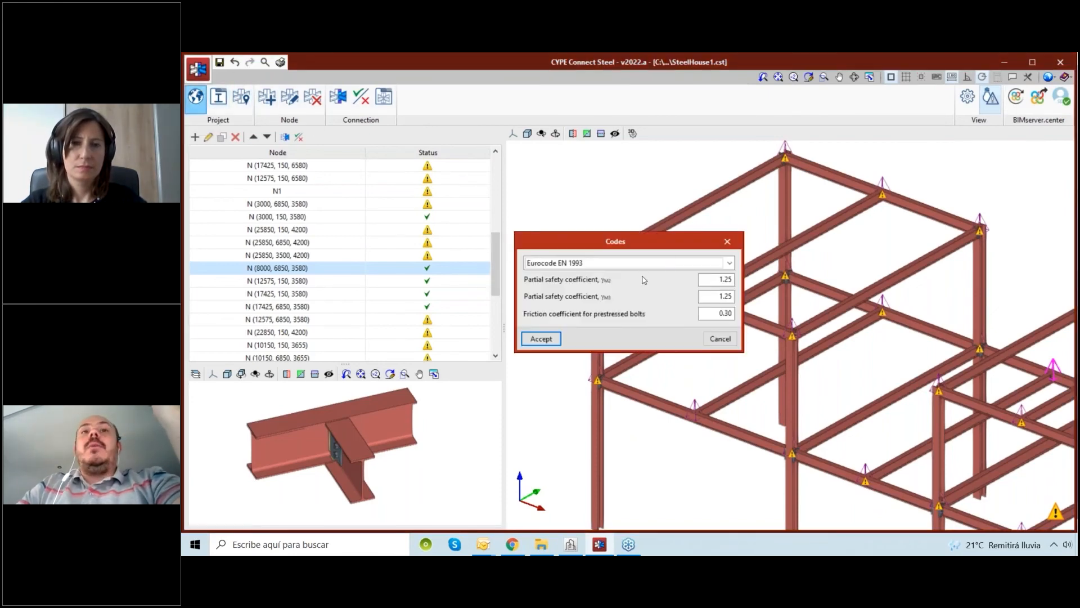
pyautogui.click(650, 264)
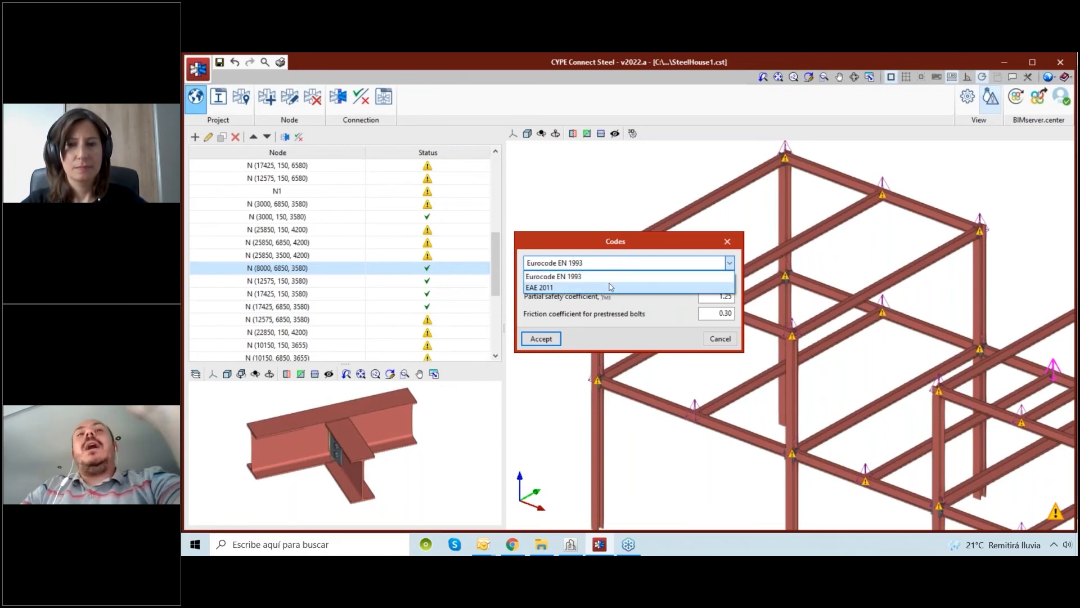
pyautogui.click(710, 241)
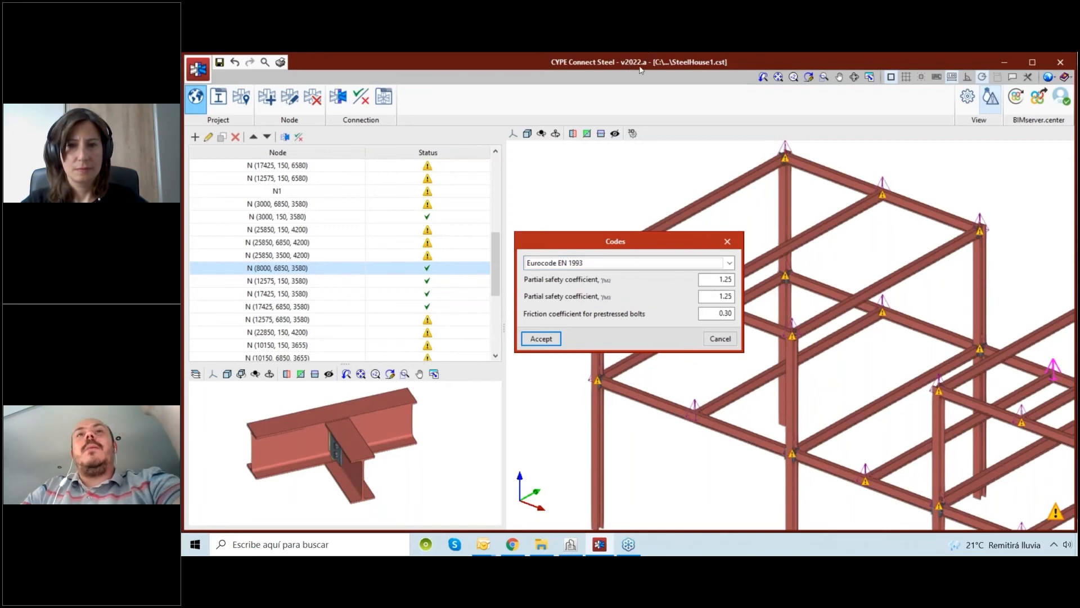
pyautogui.click(729, 242)
pyautogui.scroll(-4, 697, 274)
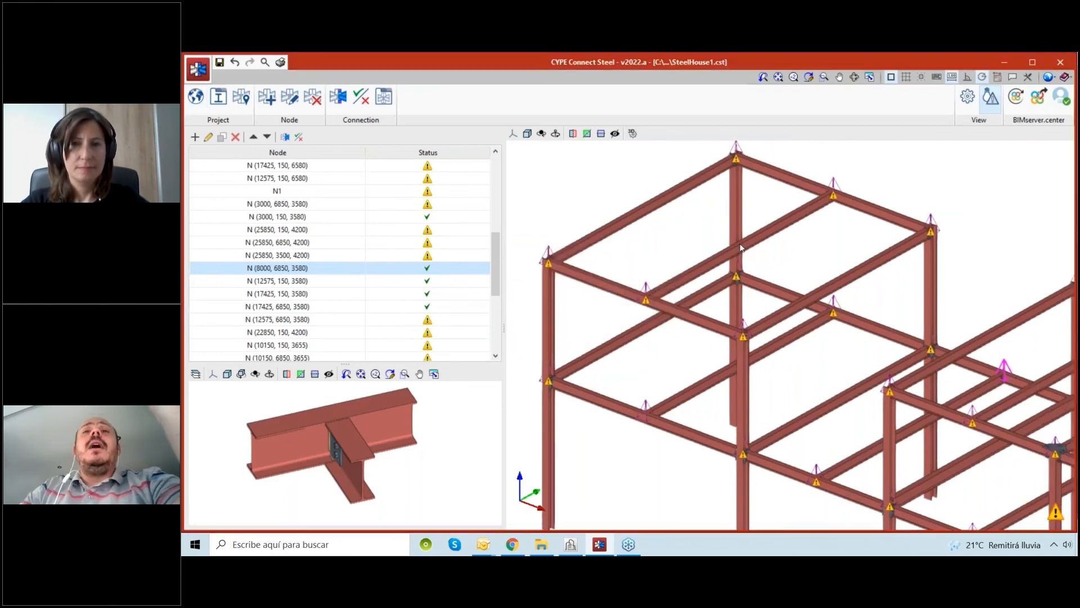
pyautogui.moveTo(698, 274); pyautogui.dragTo(668, 286, button='middle')
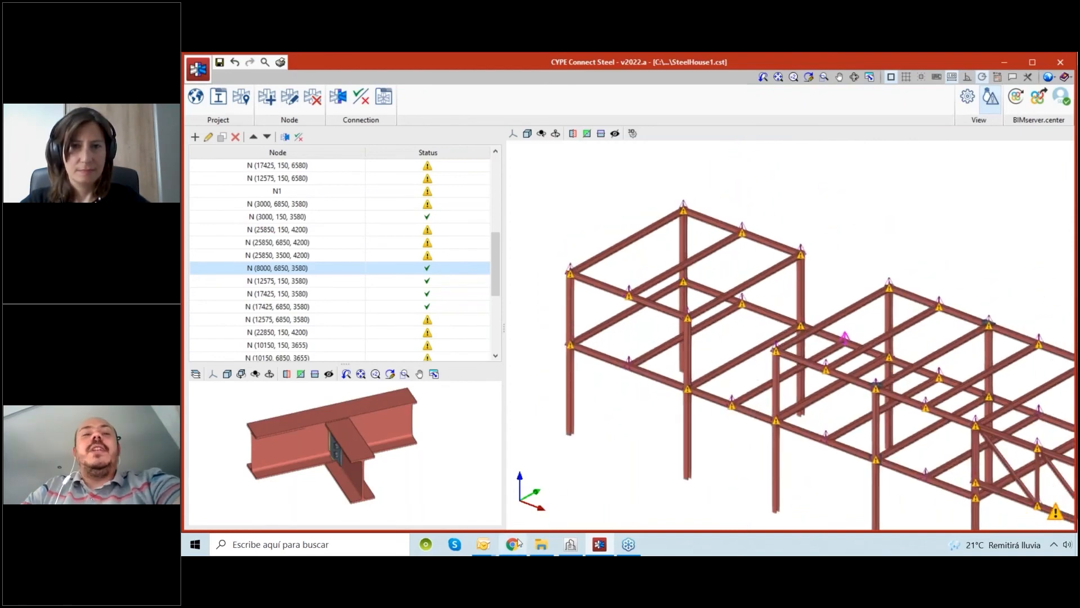
# Step: Switch to the V2022_CYPE_Connect_Steel_EN presentation in Google Slides and start the slideshow from the Next release (2022.b) slide
pyautogui.moveTo(514, 547)
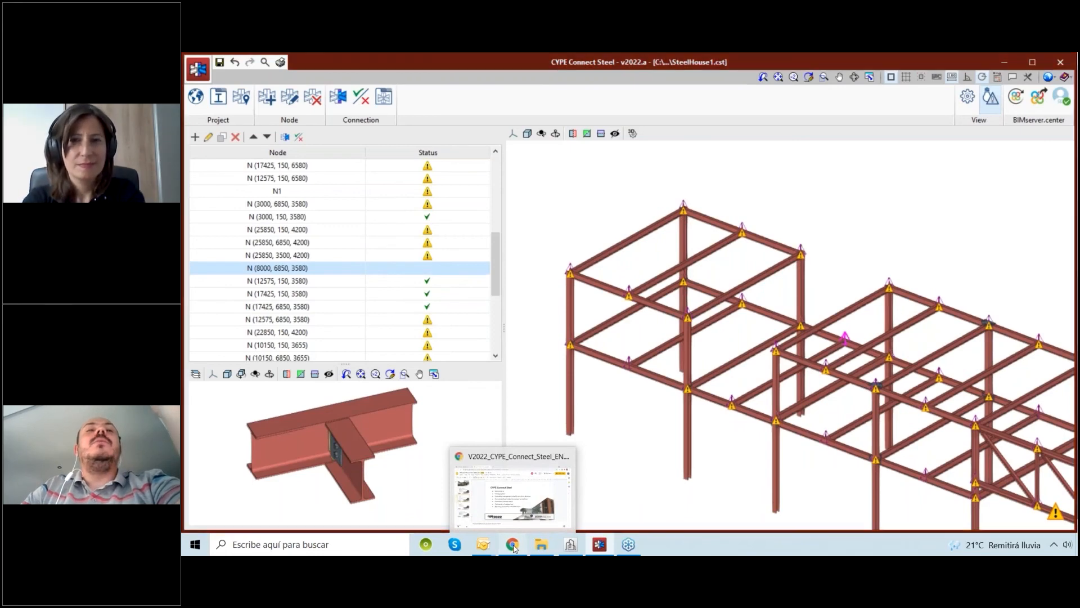
pyautogui.click(514, 547)
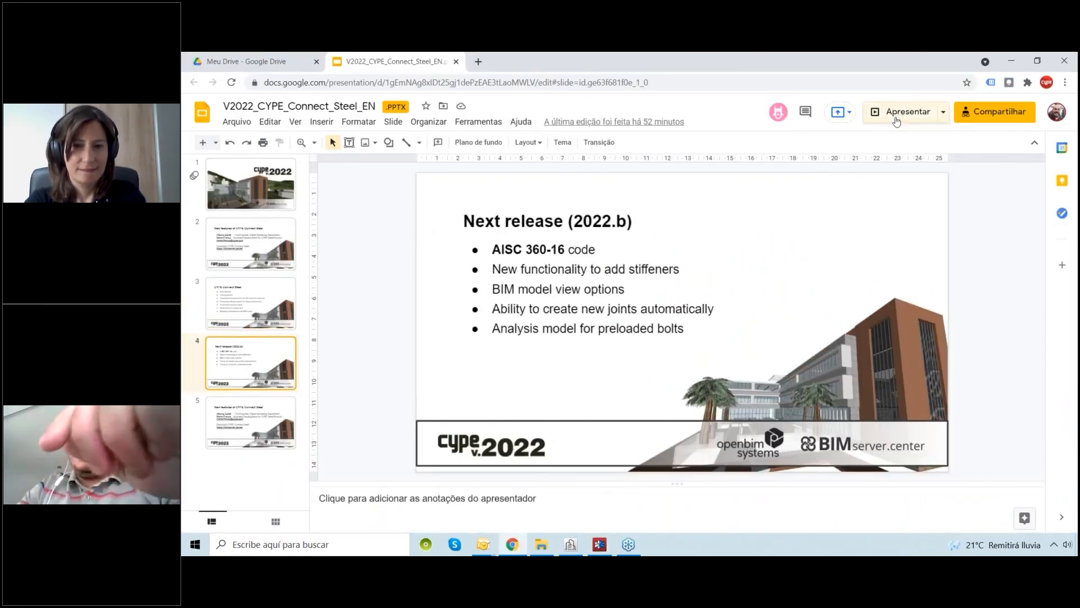
pyautogui.click(901, 113)
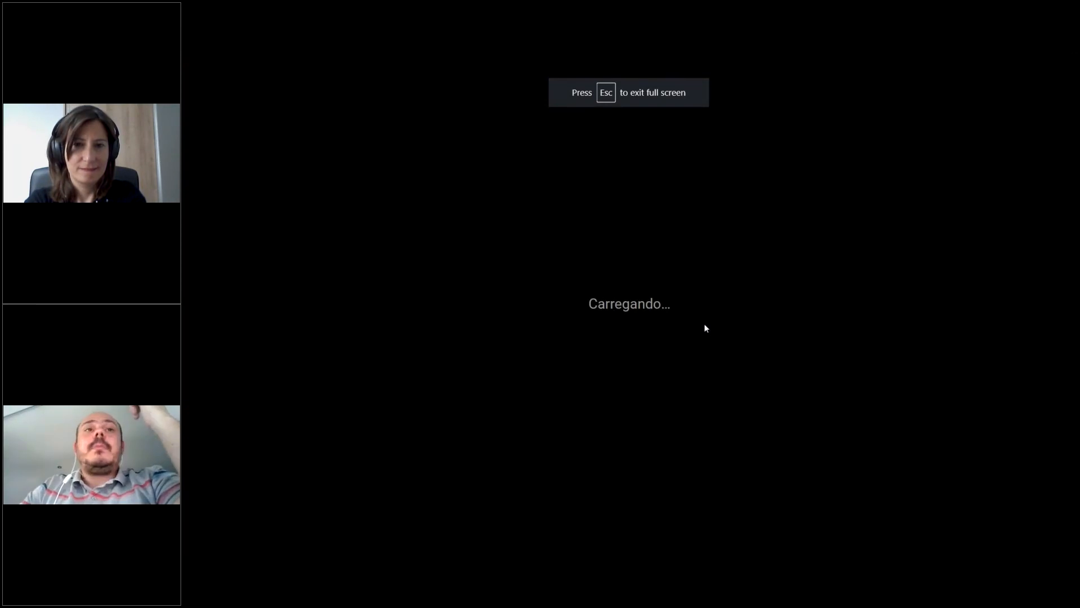